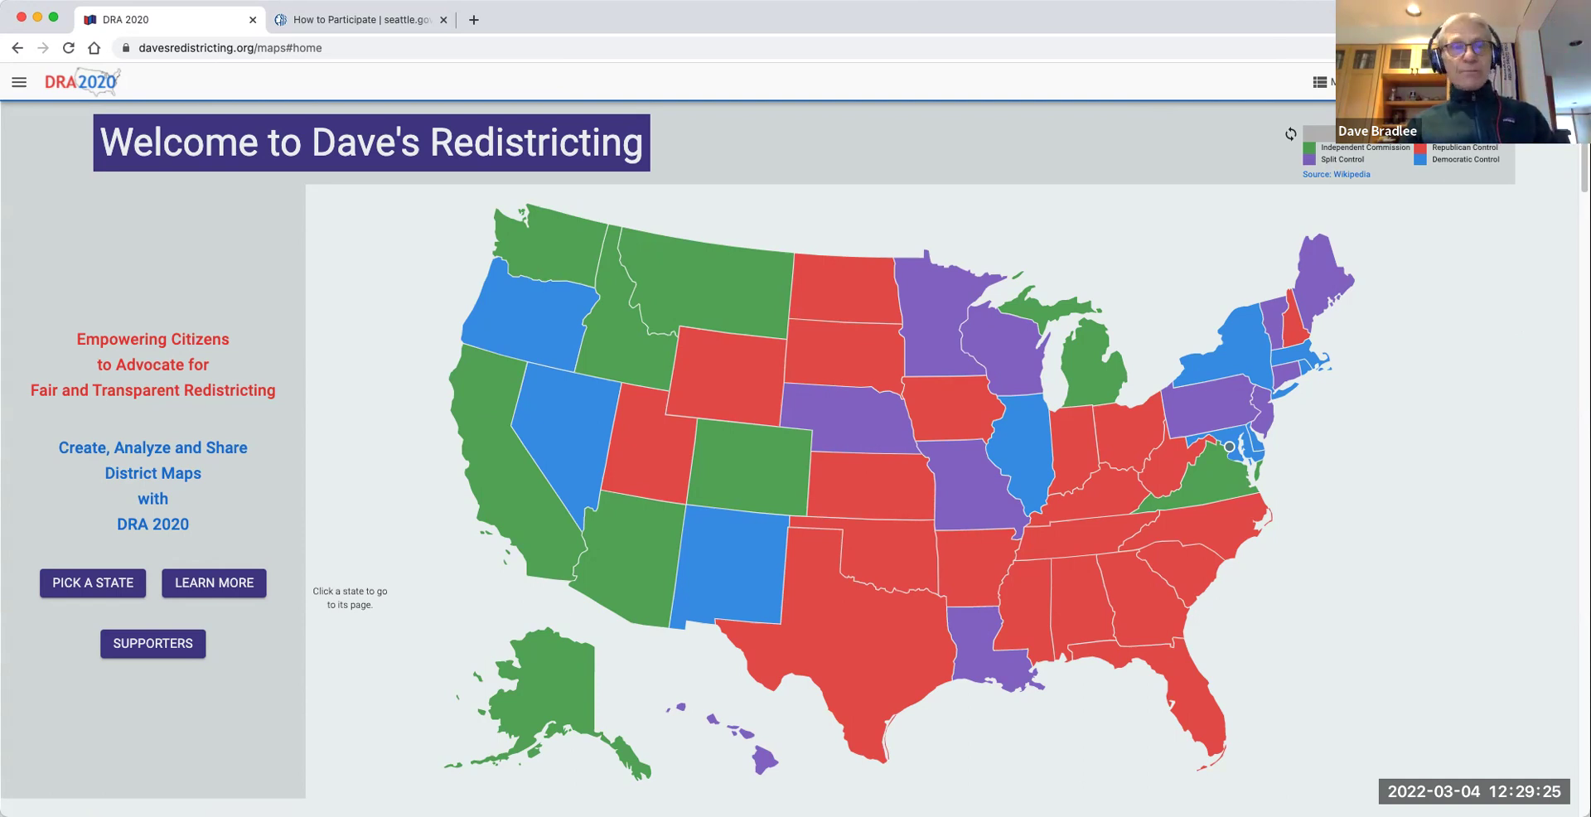
Load the shared Seattle City Council Districts - Current map from its pasted viewmap link.
key("super+Tab")
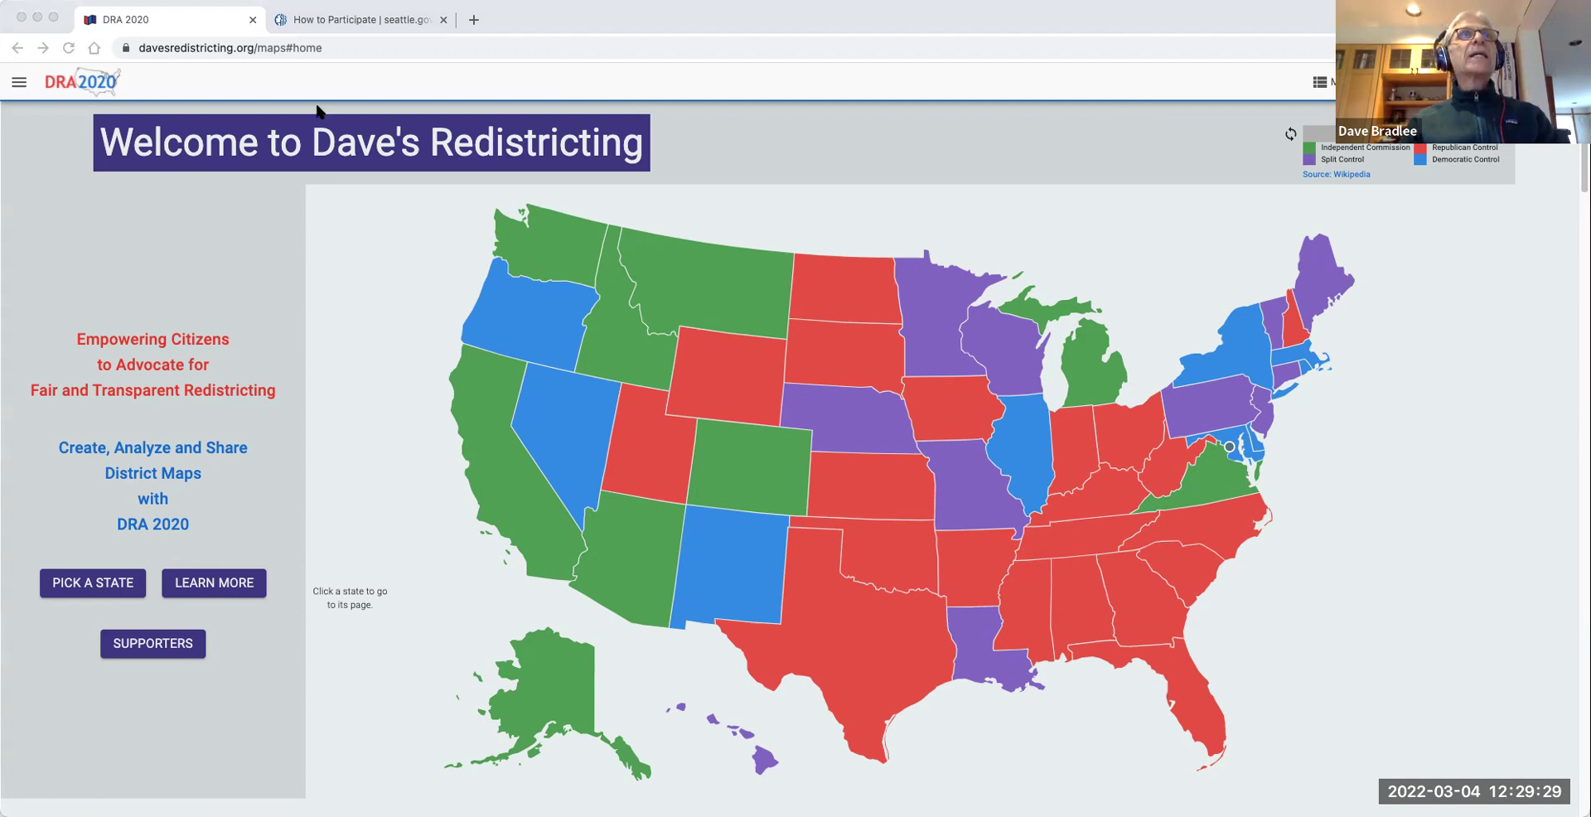
left_click(356, 45)
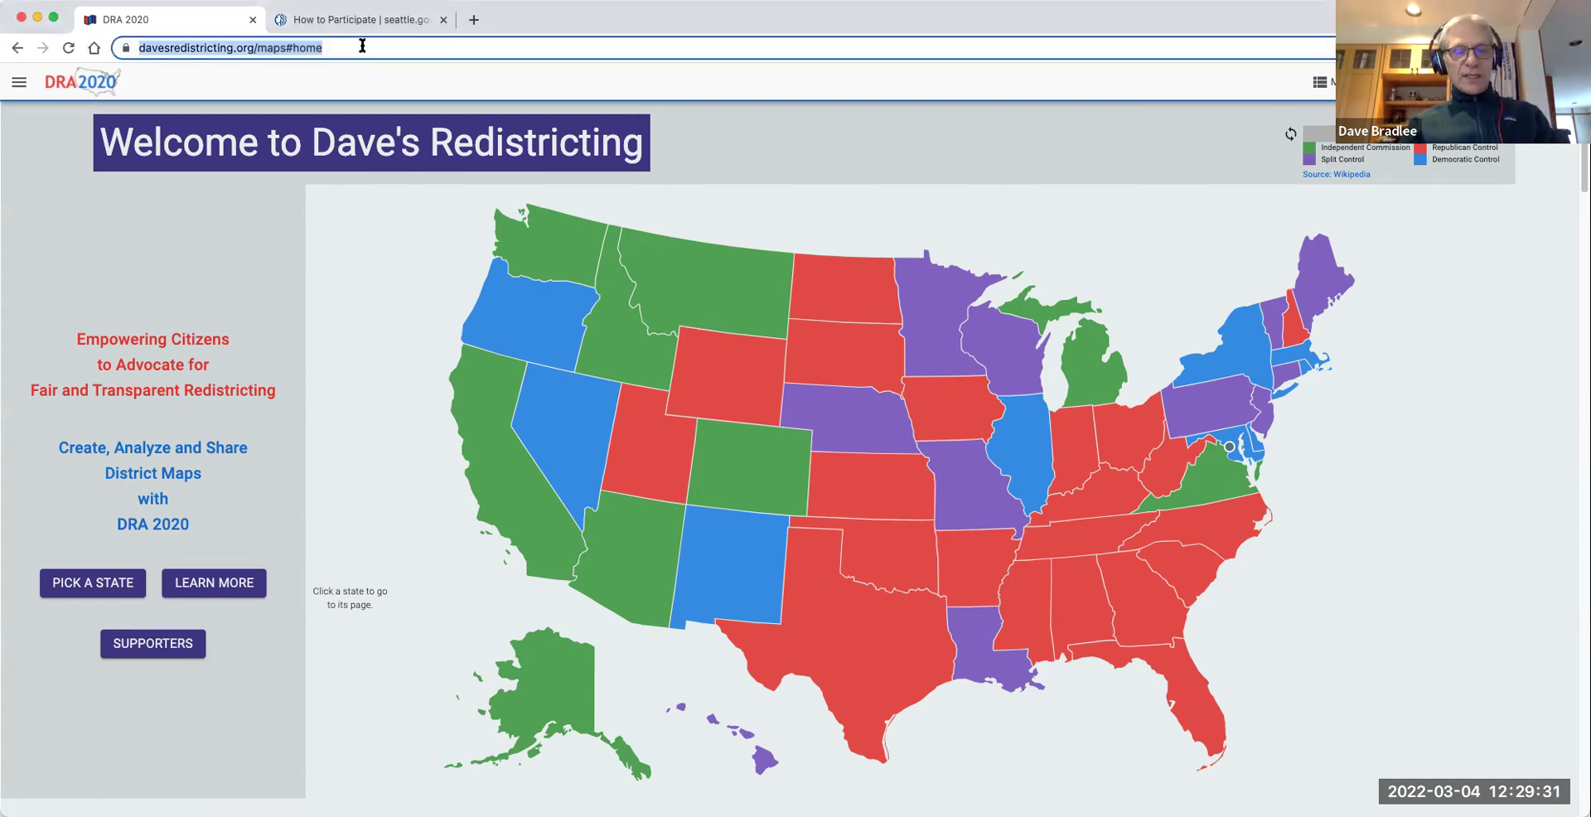
type("https://davesredistricting.org/maps#viewmap::3a0dfe27-c577-49d1-866f-898f9ef8f637")
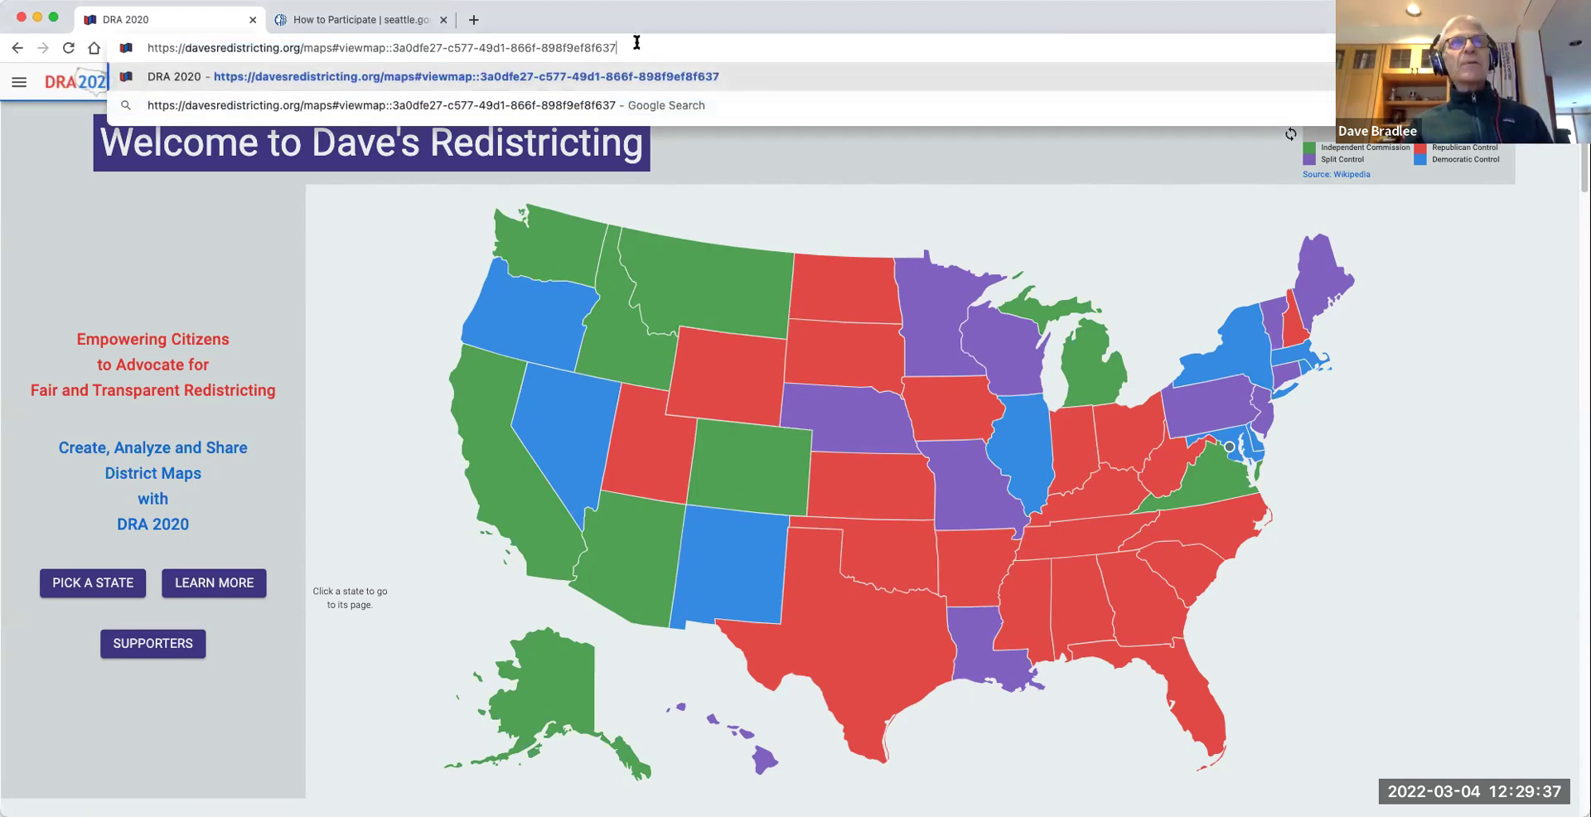
key("Return")
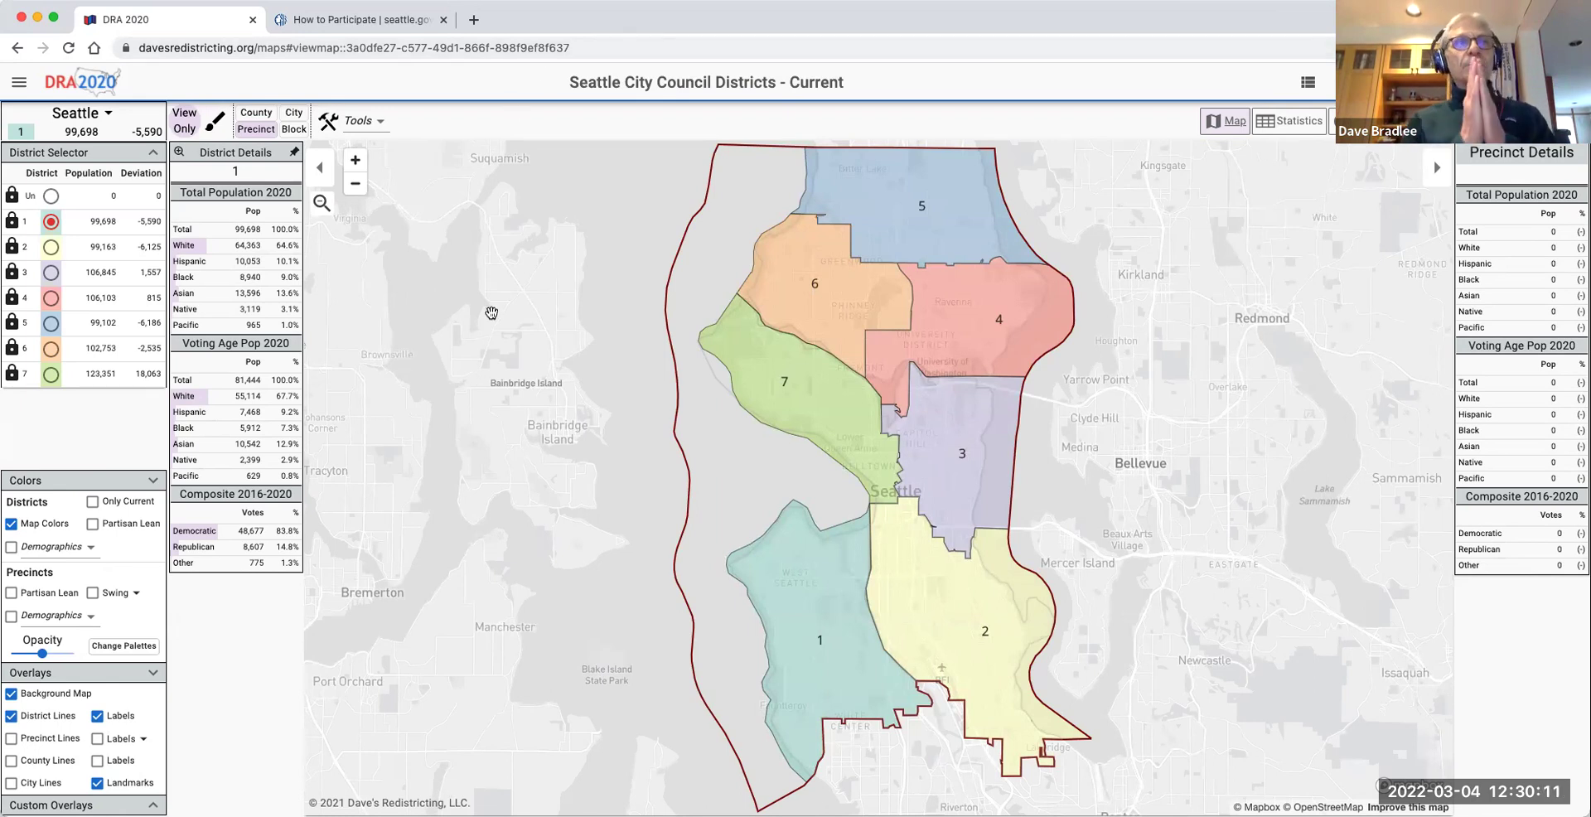
Unpin the District Details panel so it collapses into the left sidebar.
left_click(295, 154)
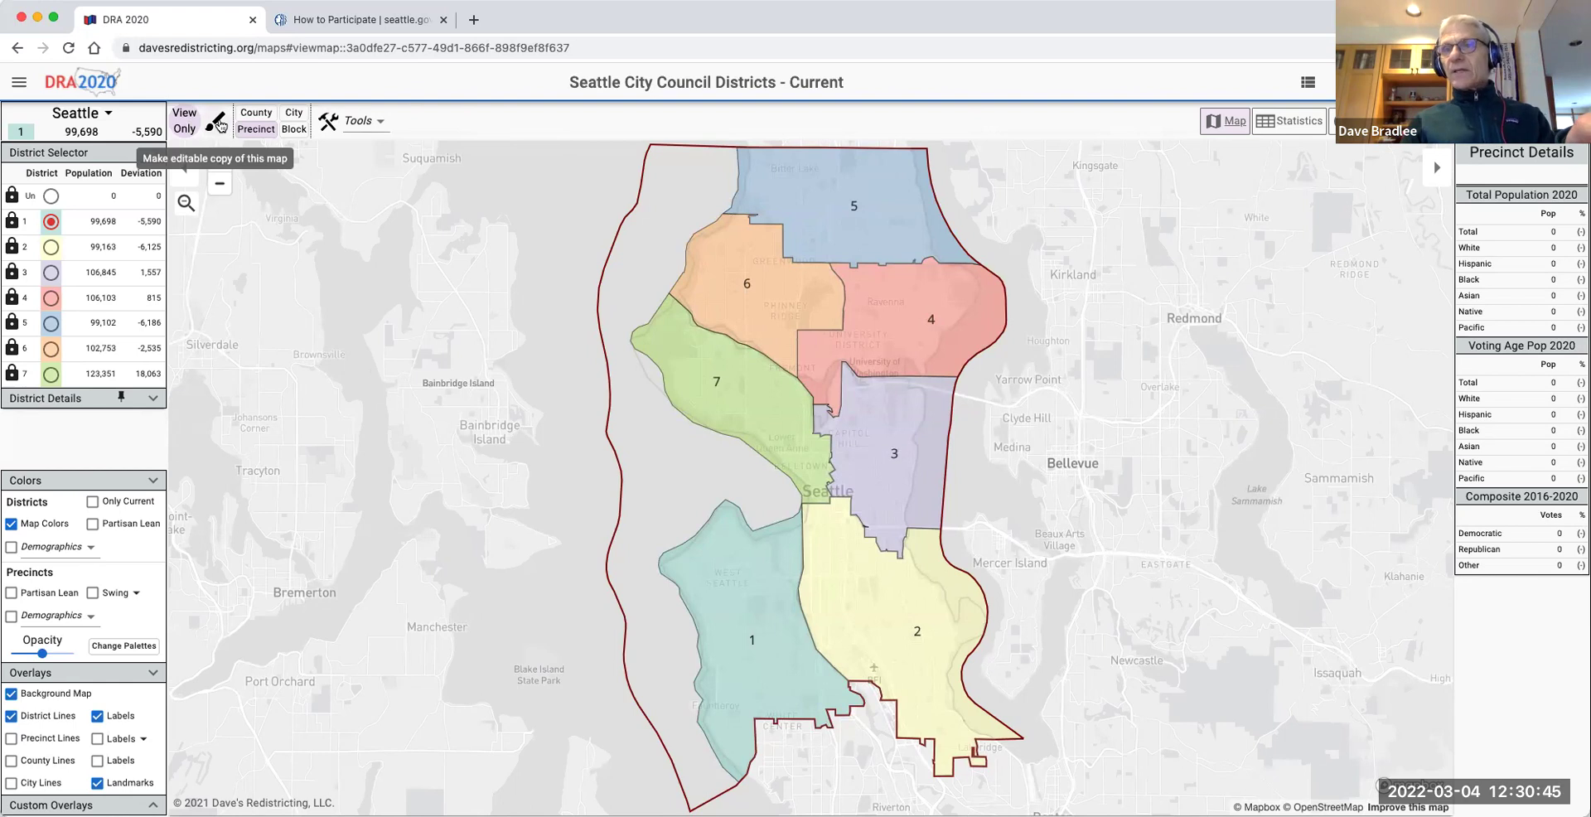
Duplicate the map, then select 'Copy of Seattle City Council Districts - Current' in My Maps and edit it.
left_click(217, 123)
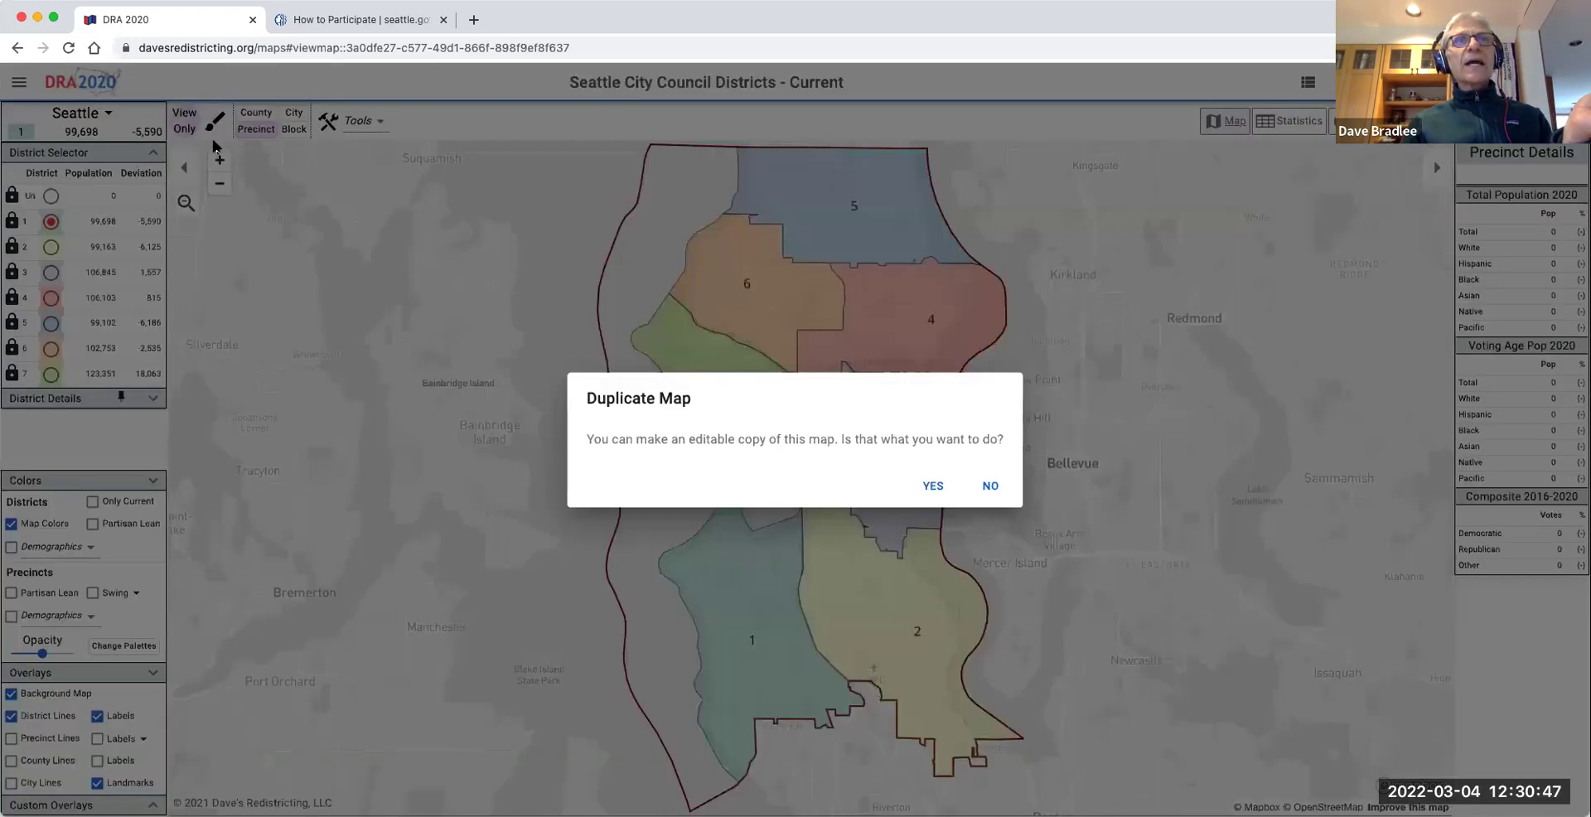
left_click(934, 487)
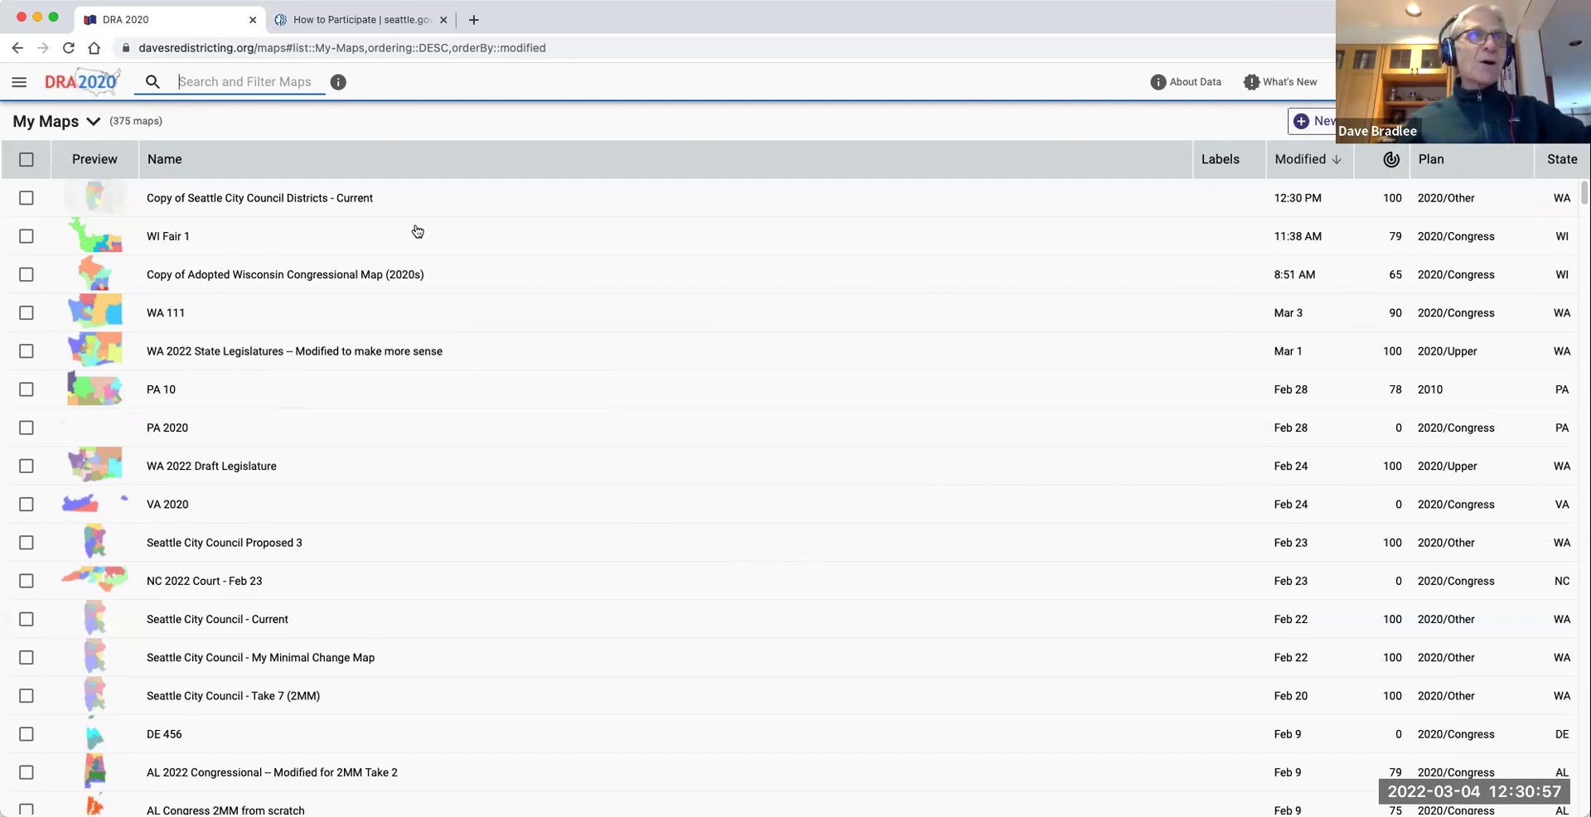
left_click(28, 199)
left_click(27, 199)
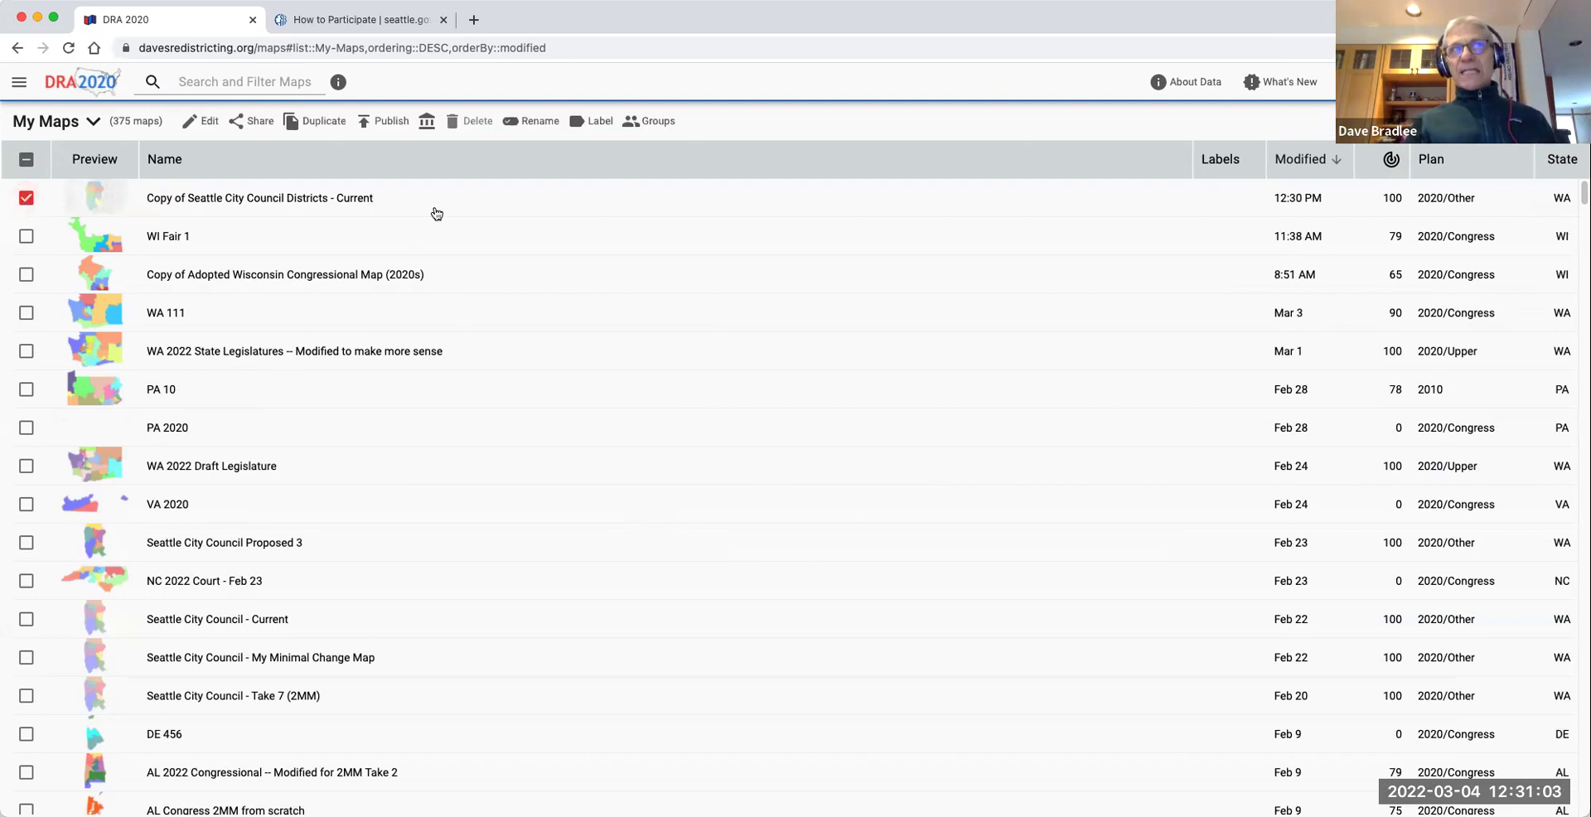
left_click(208, 124)
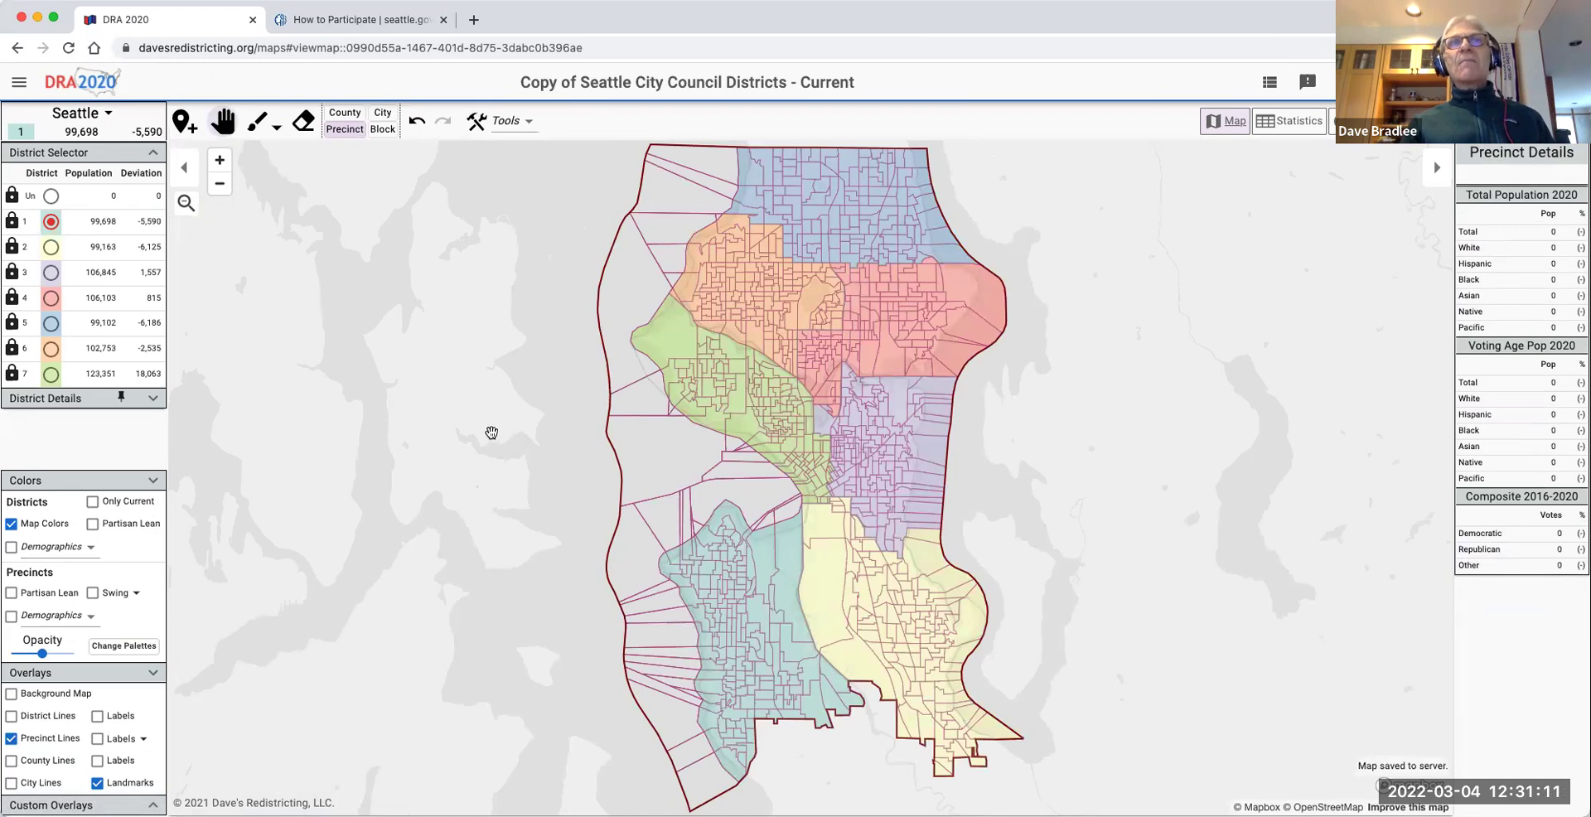
Unlock all seven districts at once from the District Selector's Lock/Unlock All control.
left_click_drag(476, 436, 466, 447)
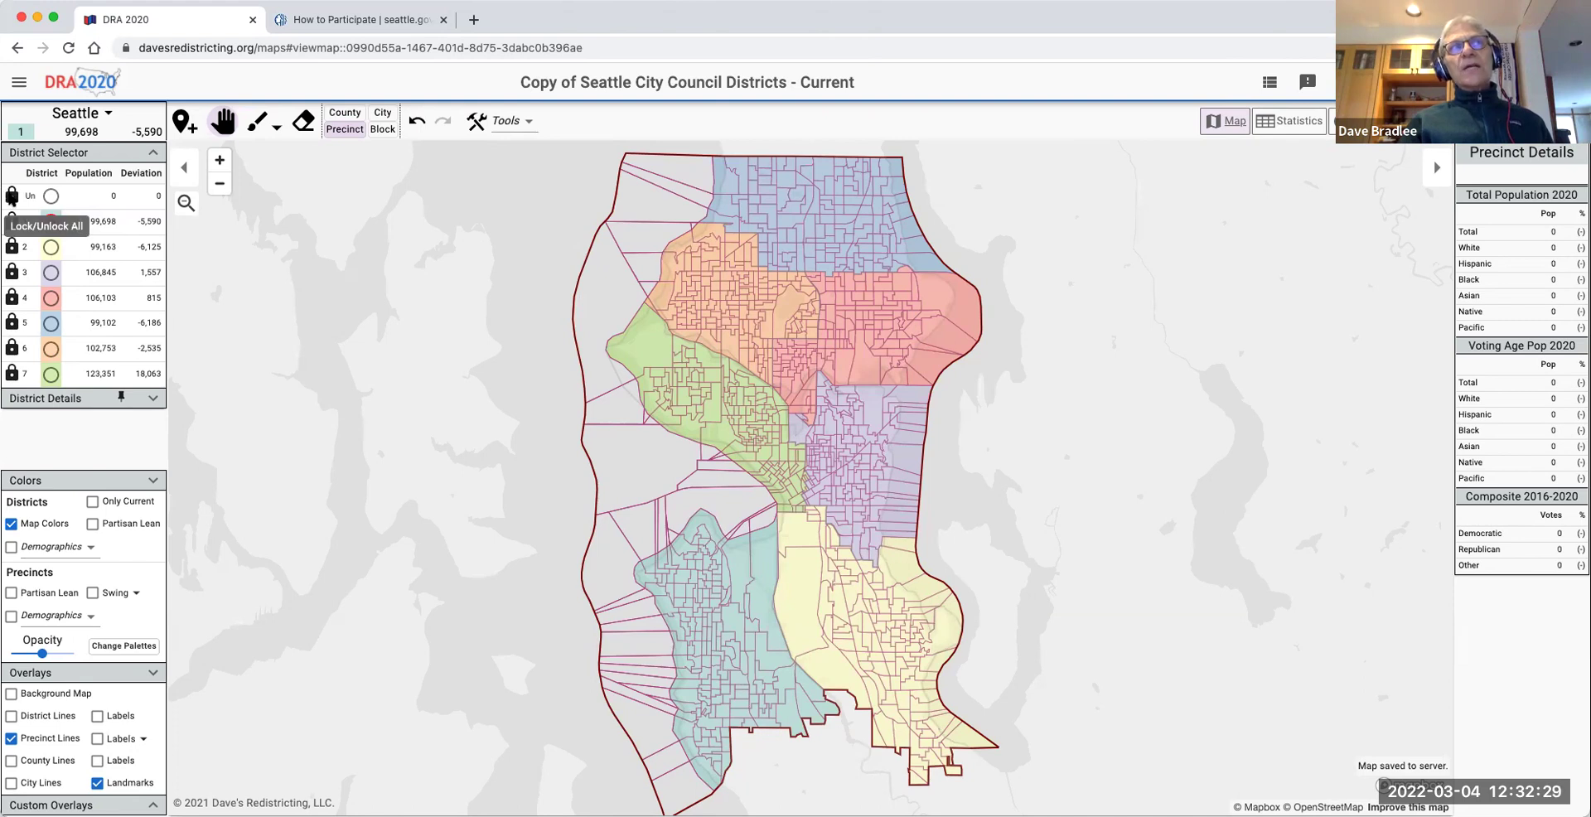
left_click(11, 196)
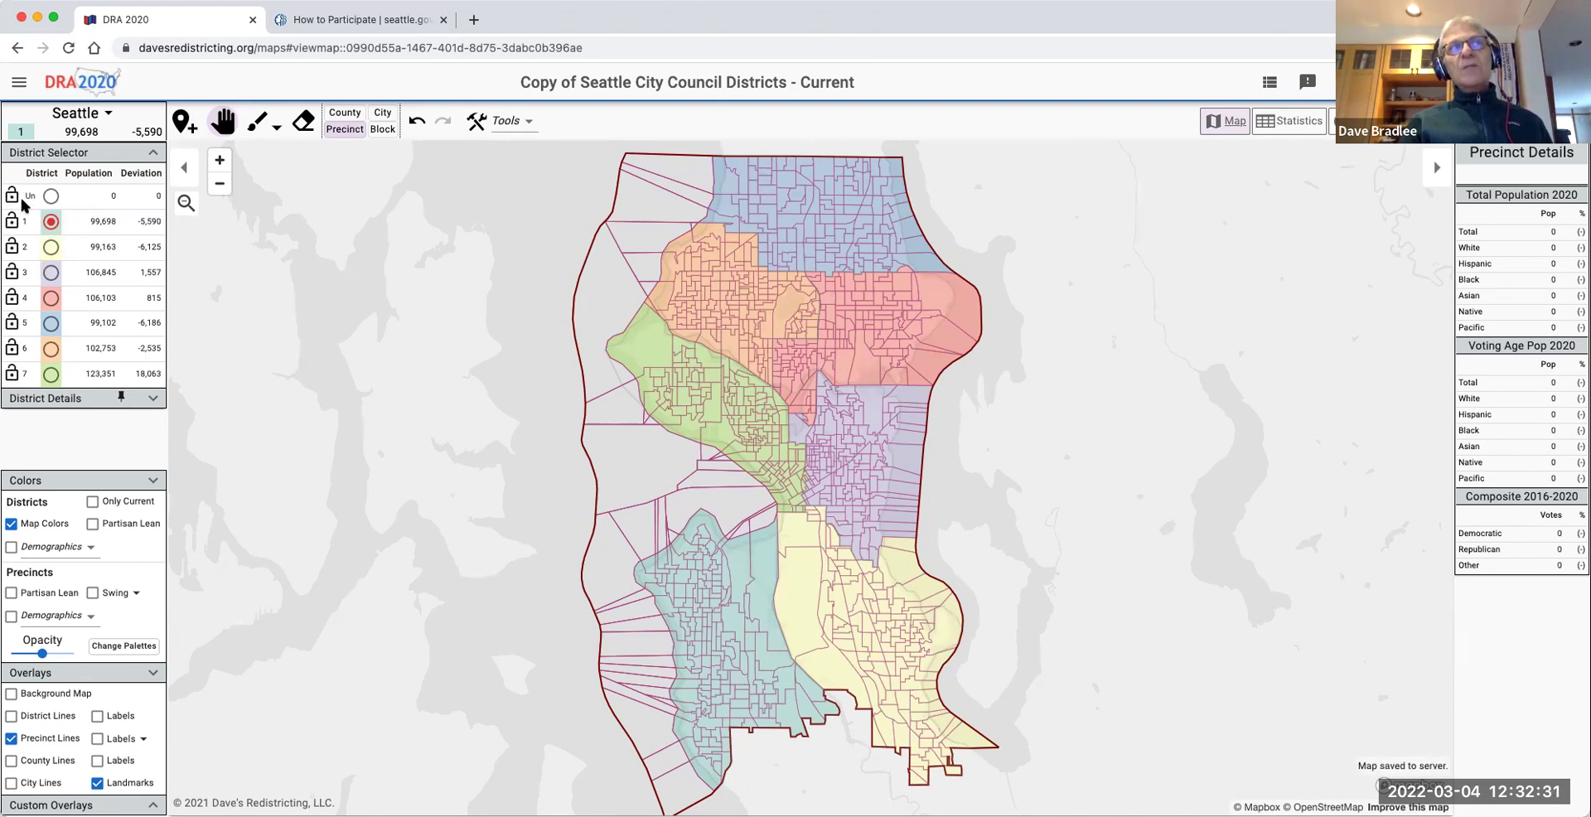
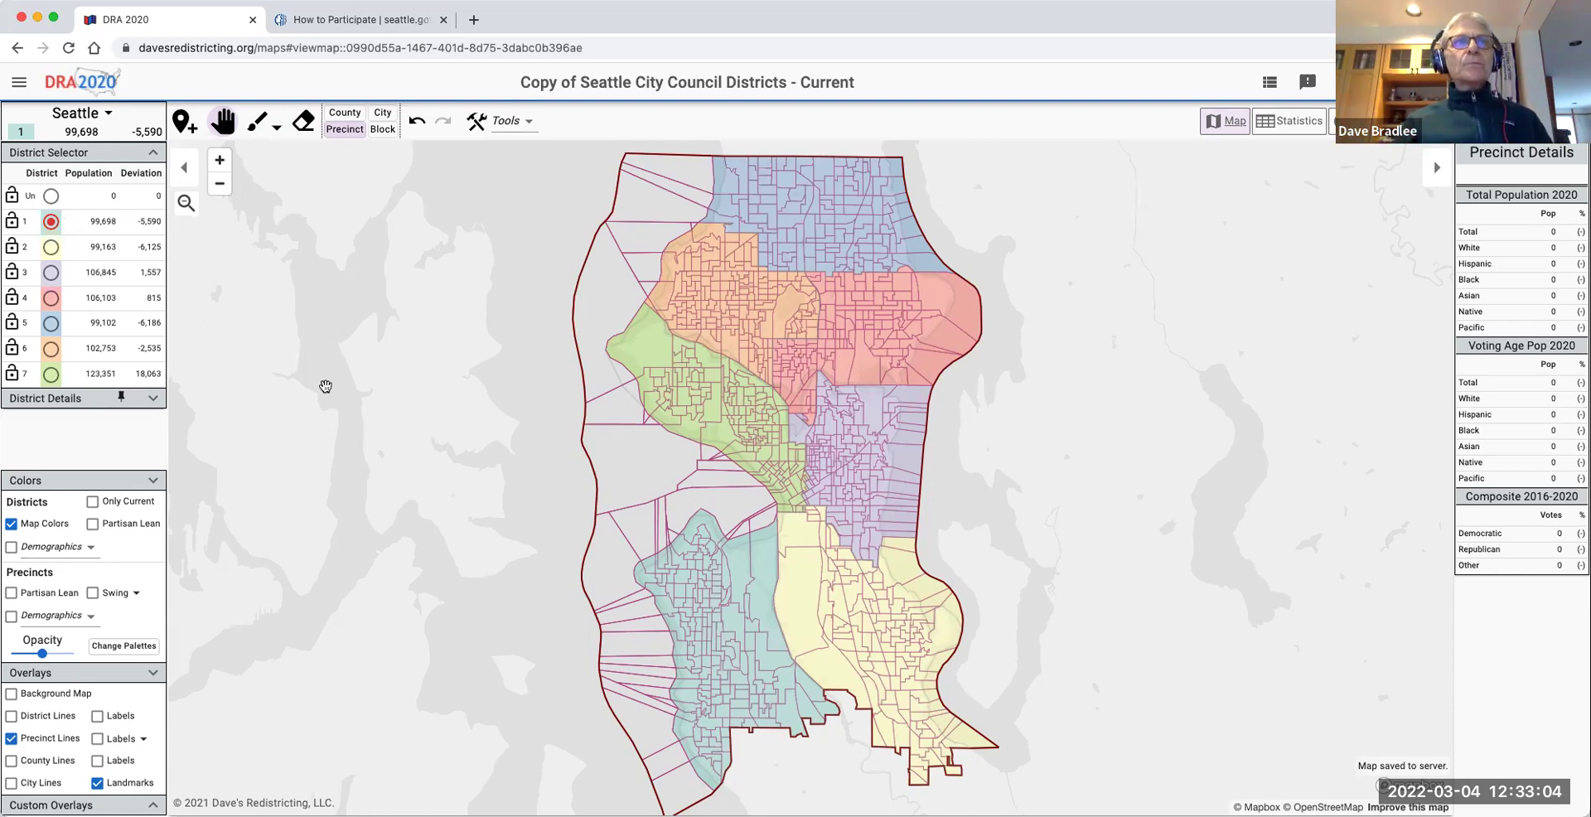
Shift the opened Seattle council districts map slightly to the left.
left_click_drag(473, 402, 376, 415)
Zoom the map in on the central and south Seattle districts.
scroll(407, 447, "up", 5)
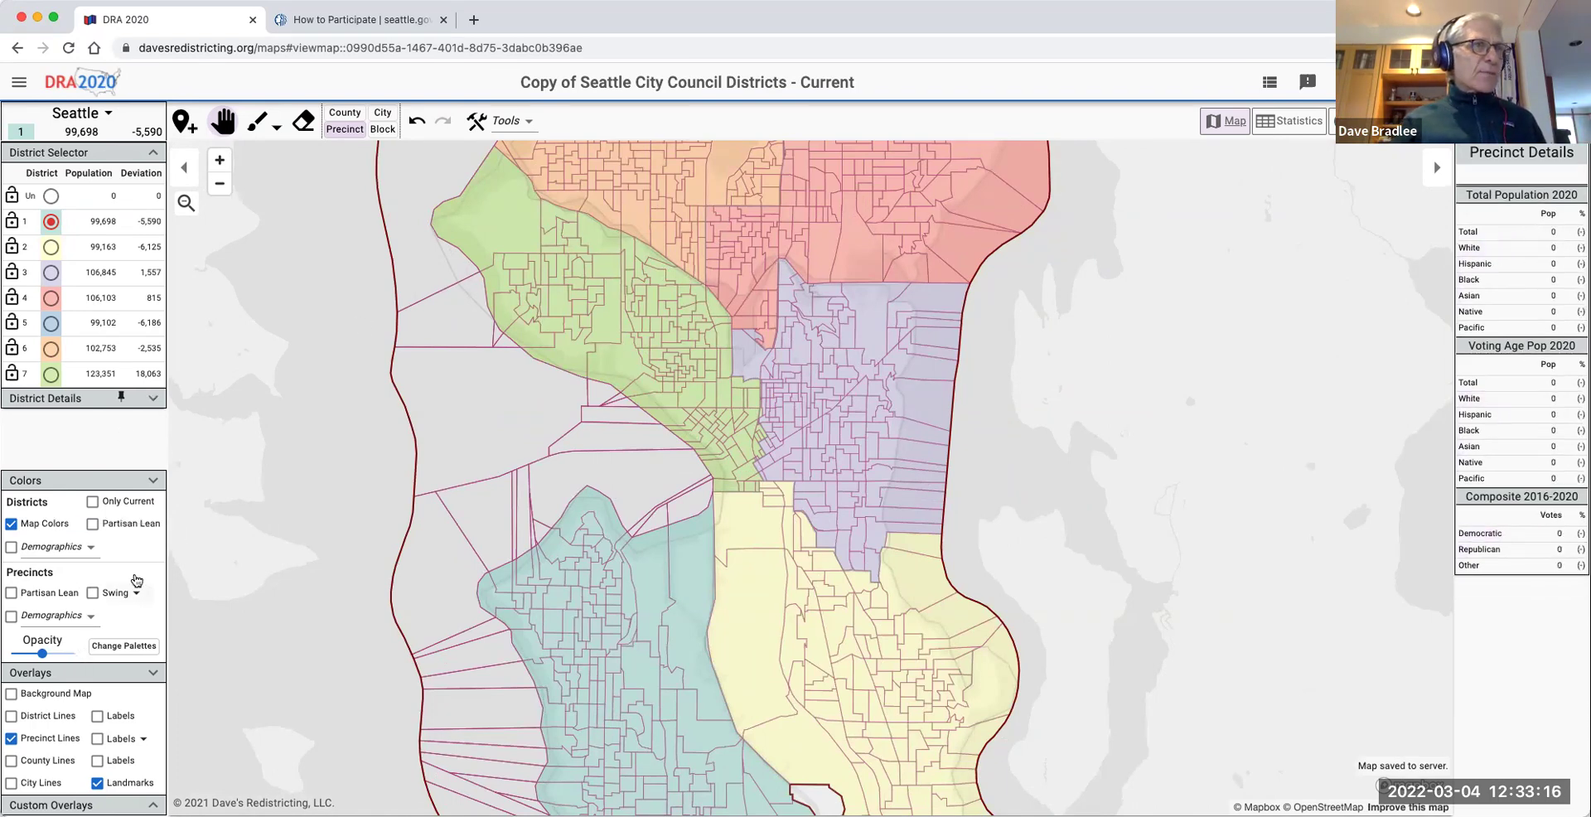
Turn on district number labels and district boundary lines, and make District 3 active.
left_click(97, 715)
left_click(11, 715)
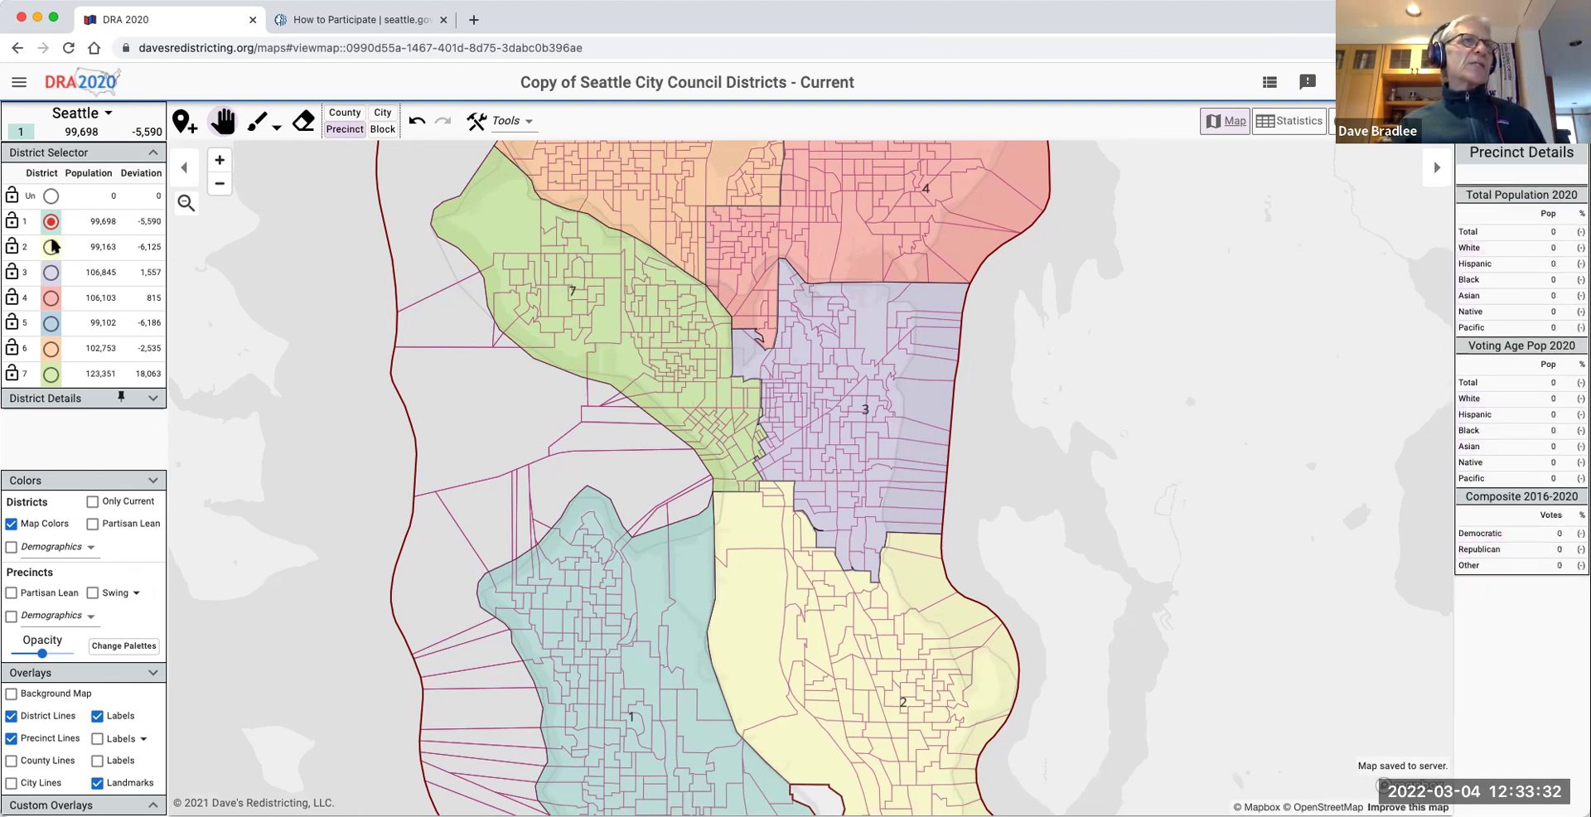
left_click(51, 272)
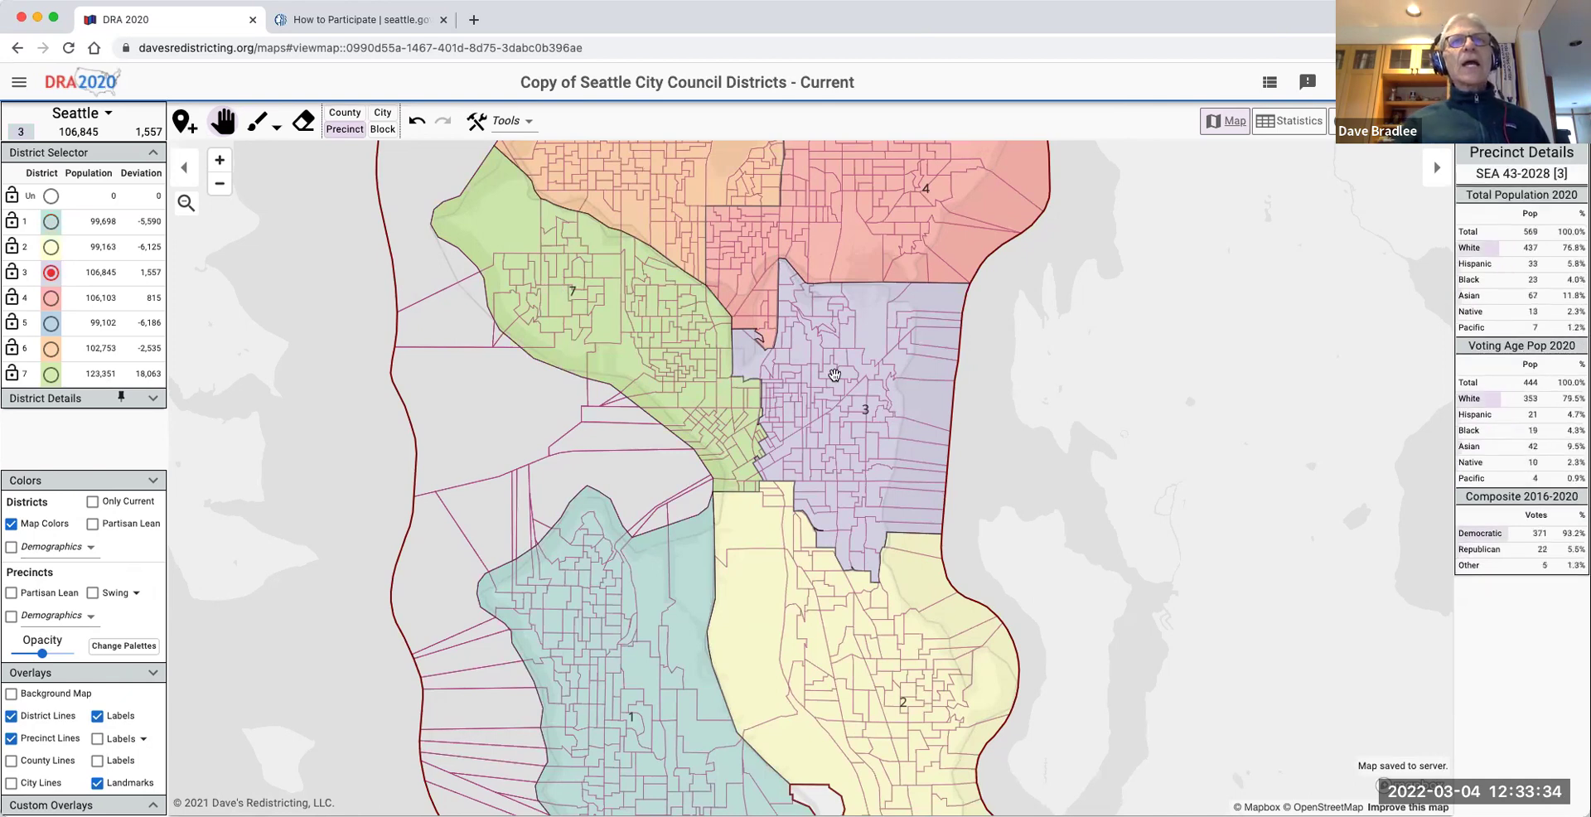
Paint four District 7 border precincts, including SEA 43-3701 and SEA 43-3700, into District 3.
left_click(256, 128)
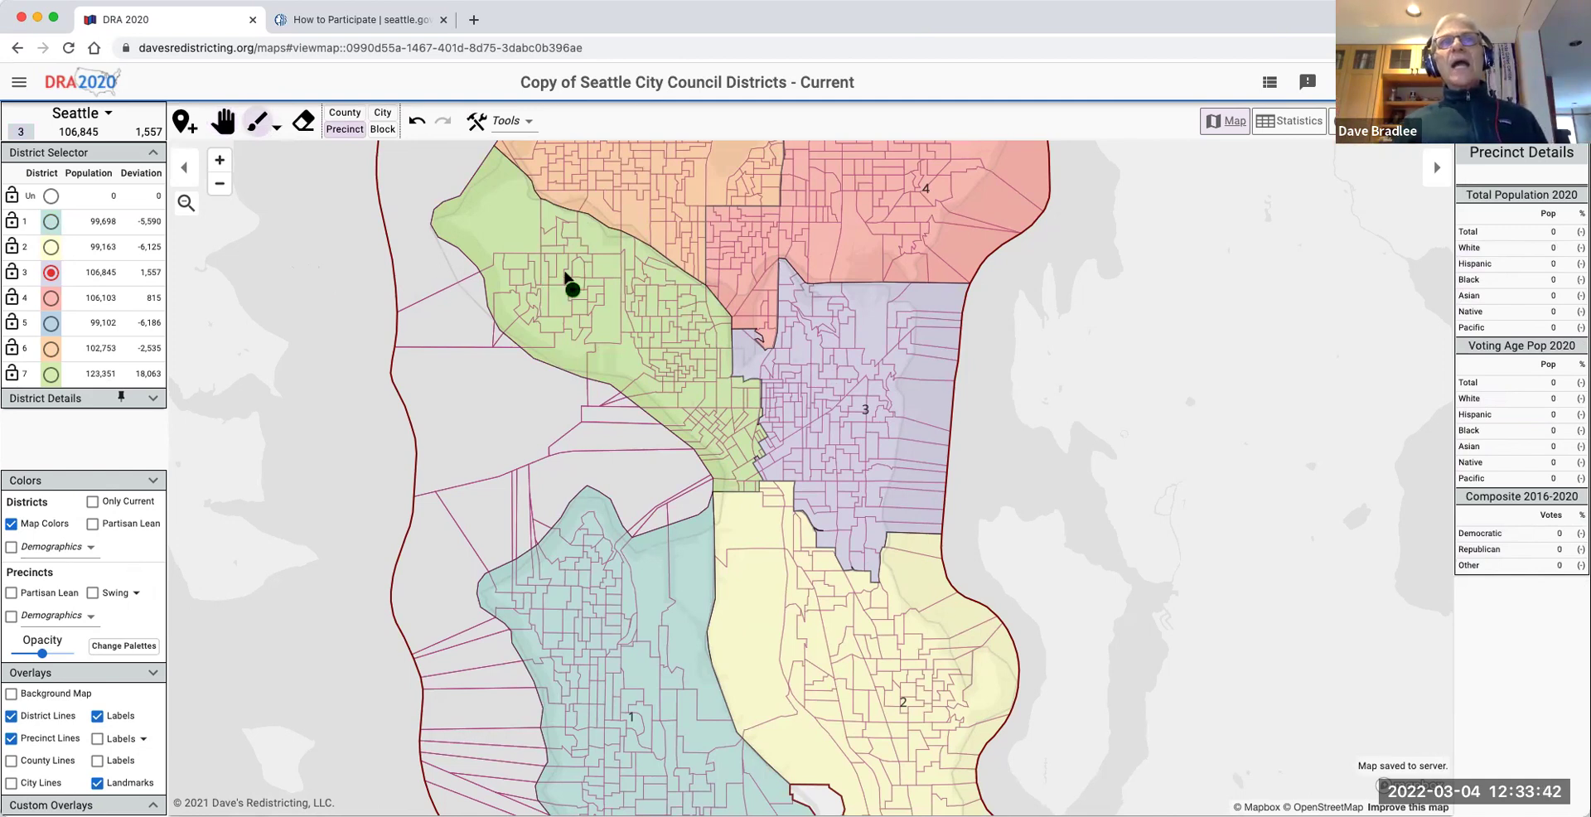
left_click(753, 381)
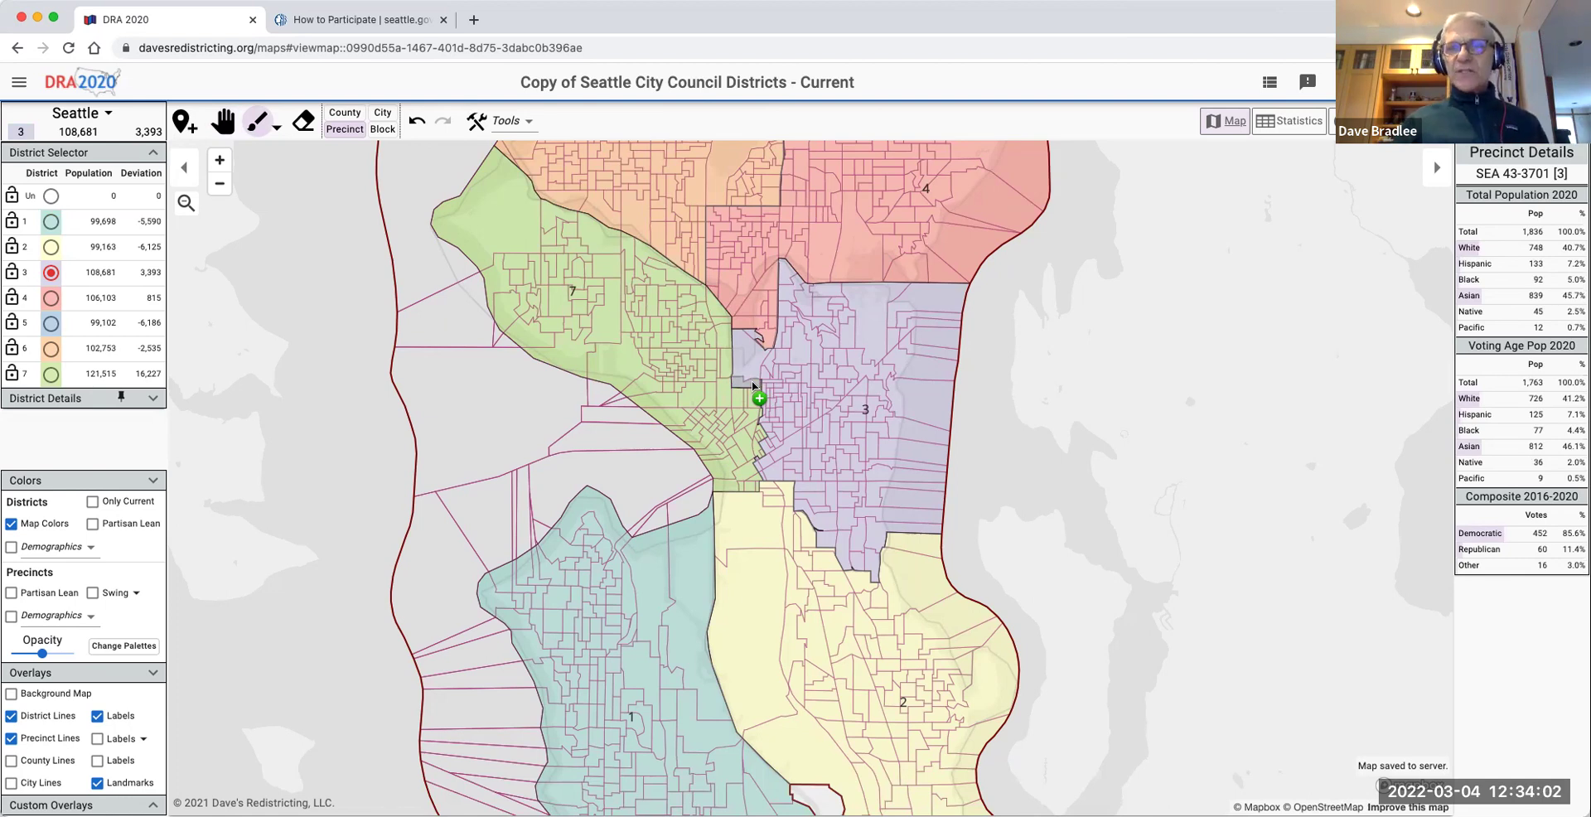
left_click(745, 389)
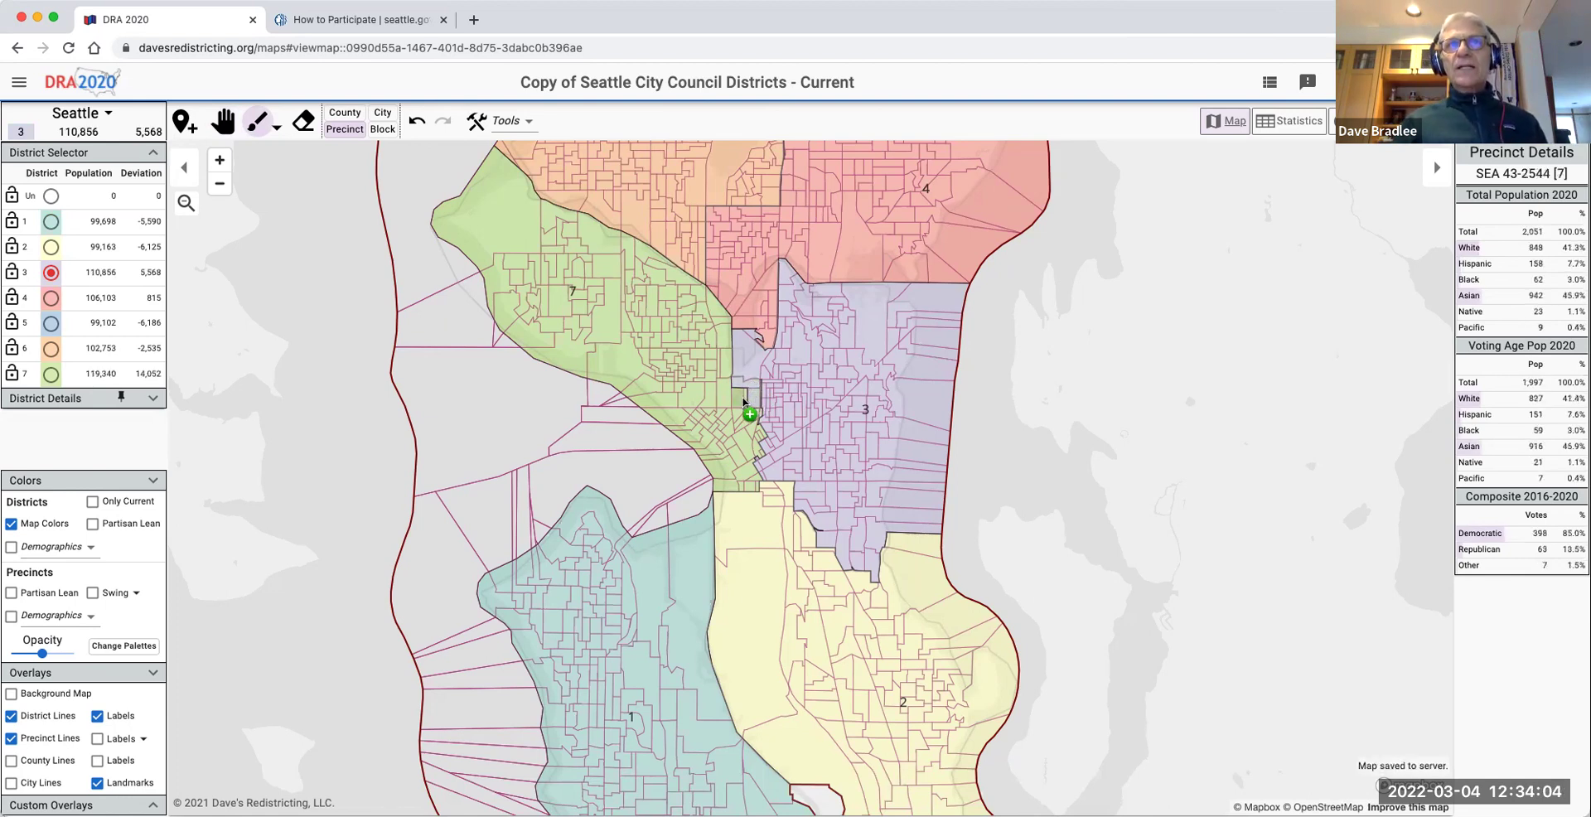
left_click(743, 401)
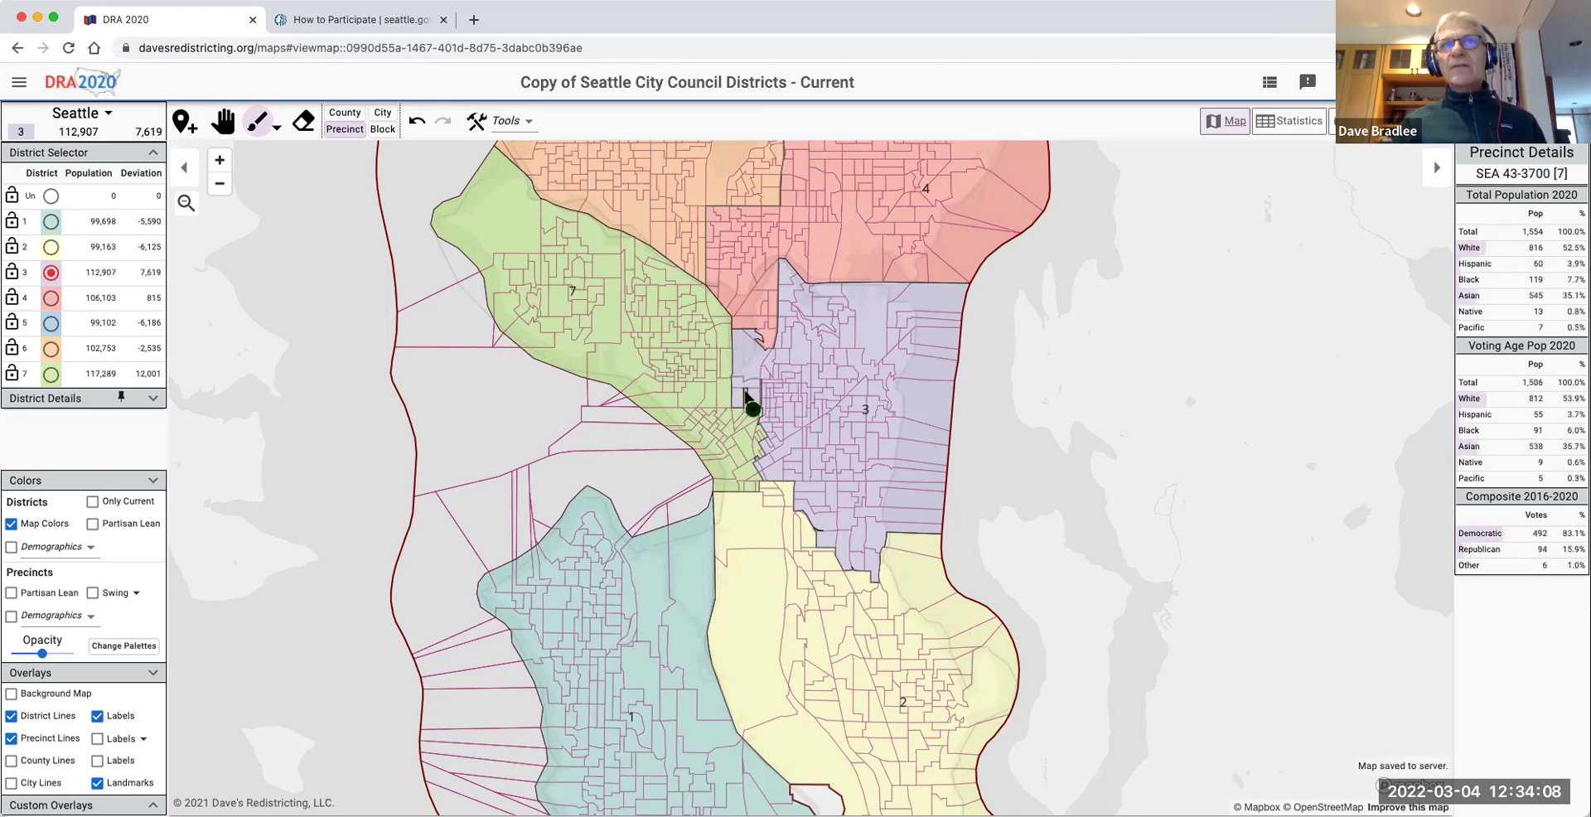
left_click(743, 406)
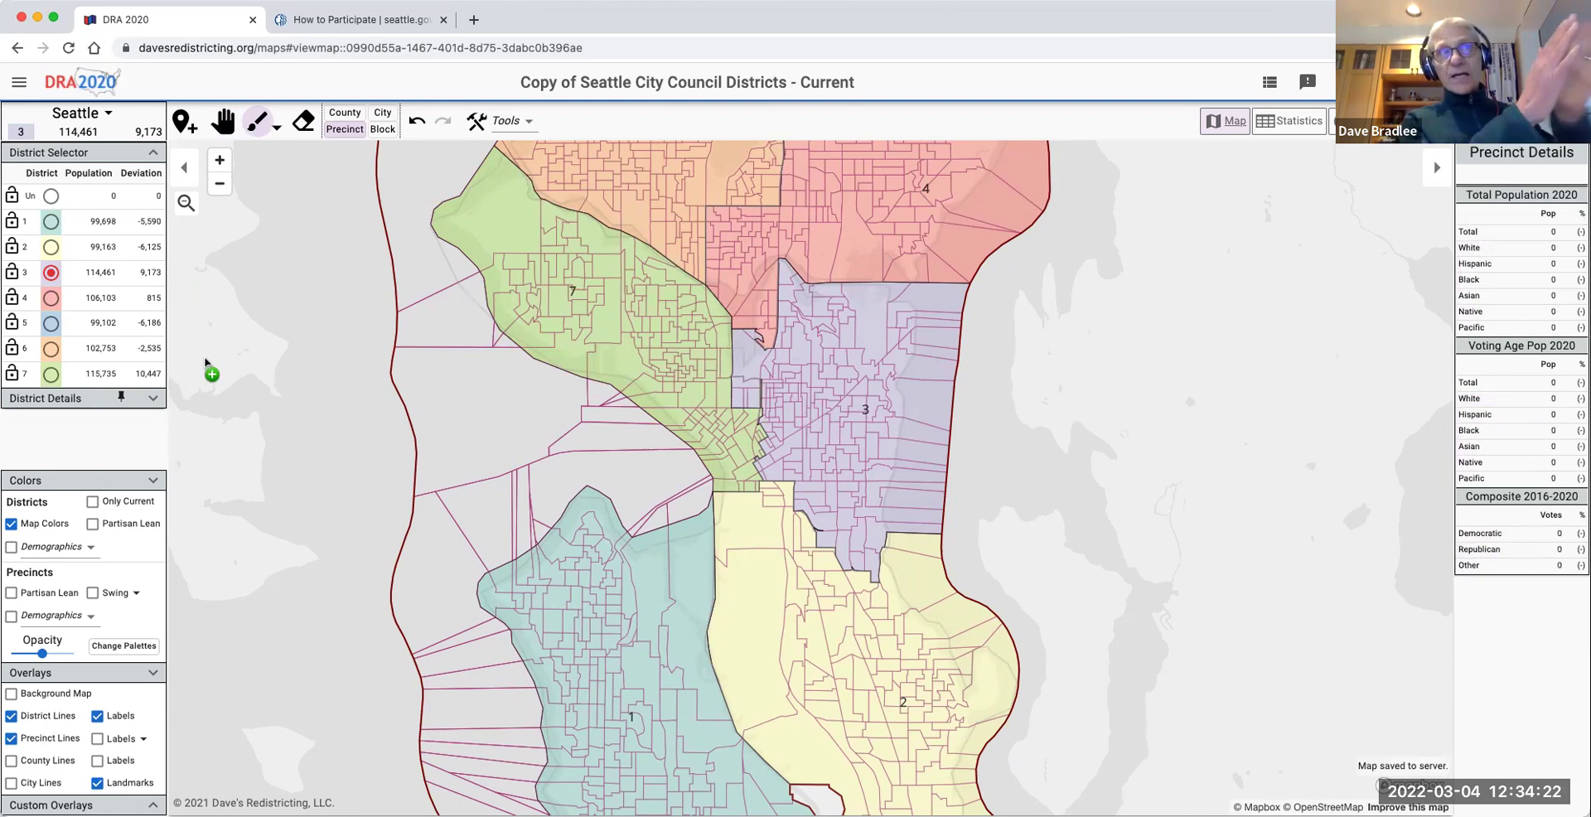
left_click(52, 247)
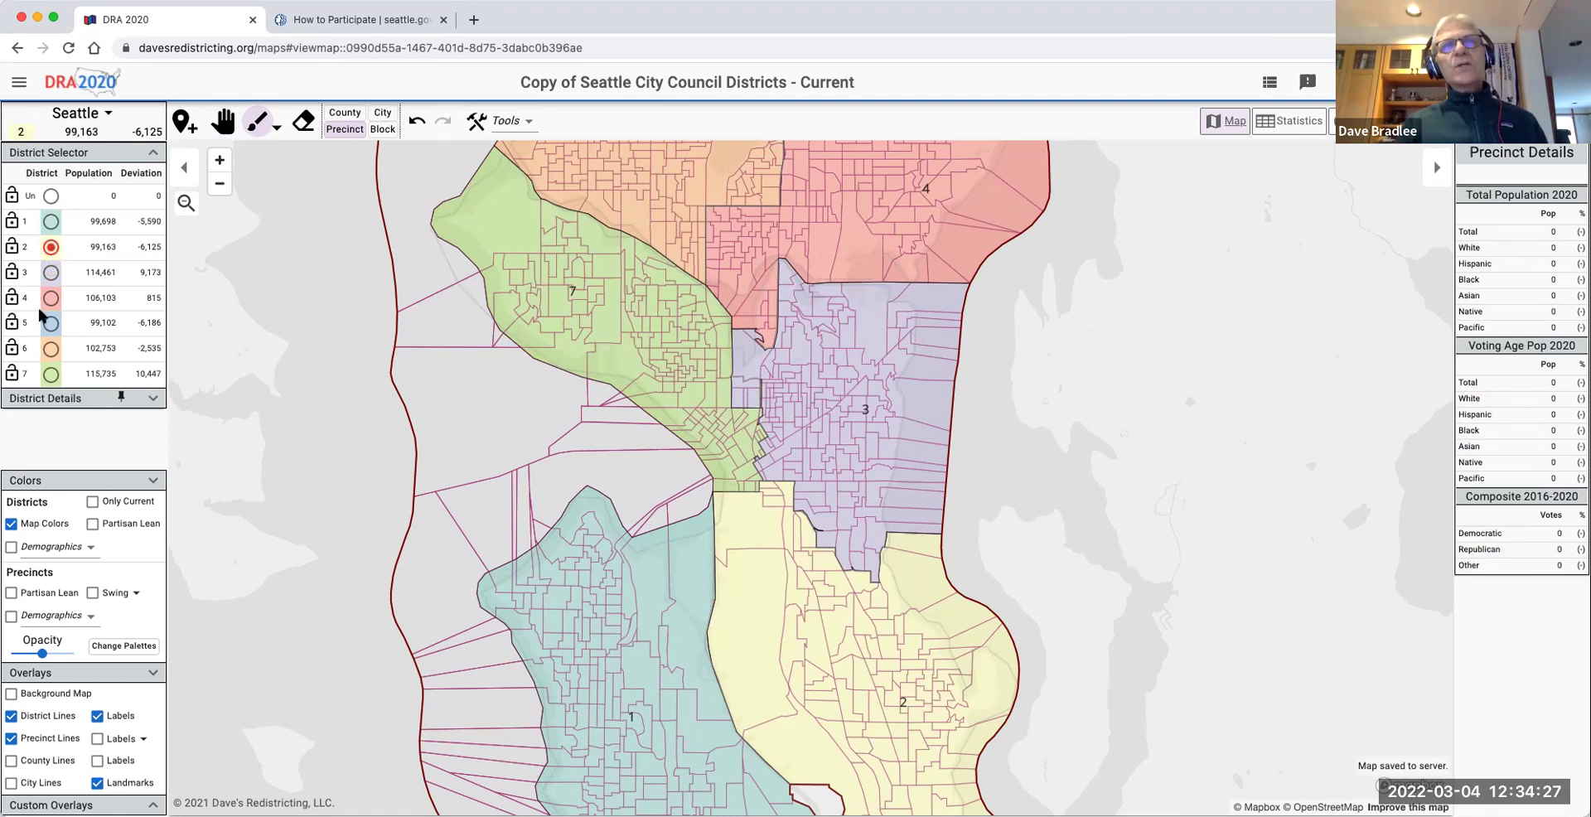
Paint precincts SEA 37-1890 and SEA 37-1891 from District 3 into District 2.
left_click(870, 560)
left_click(860, 561)
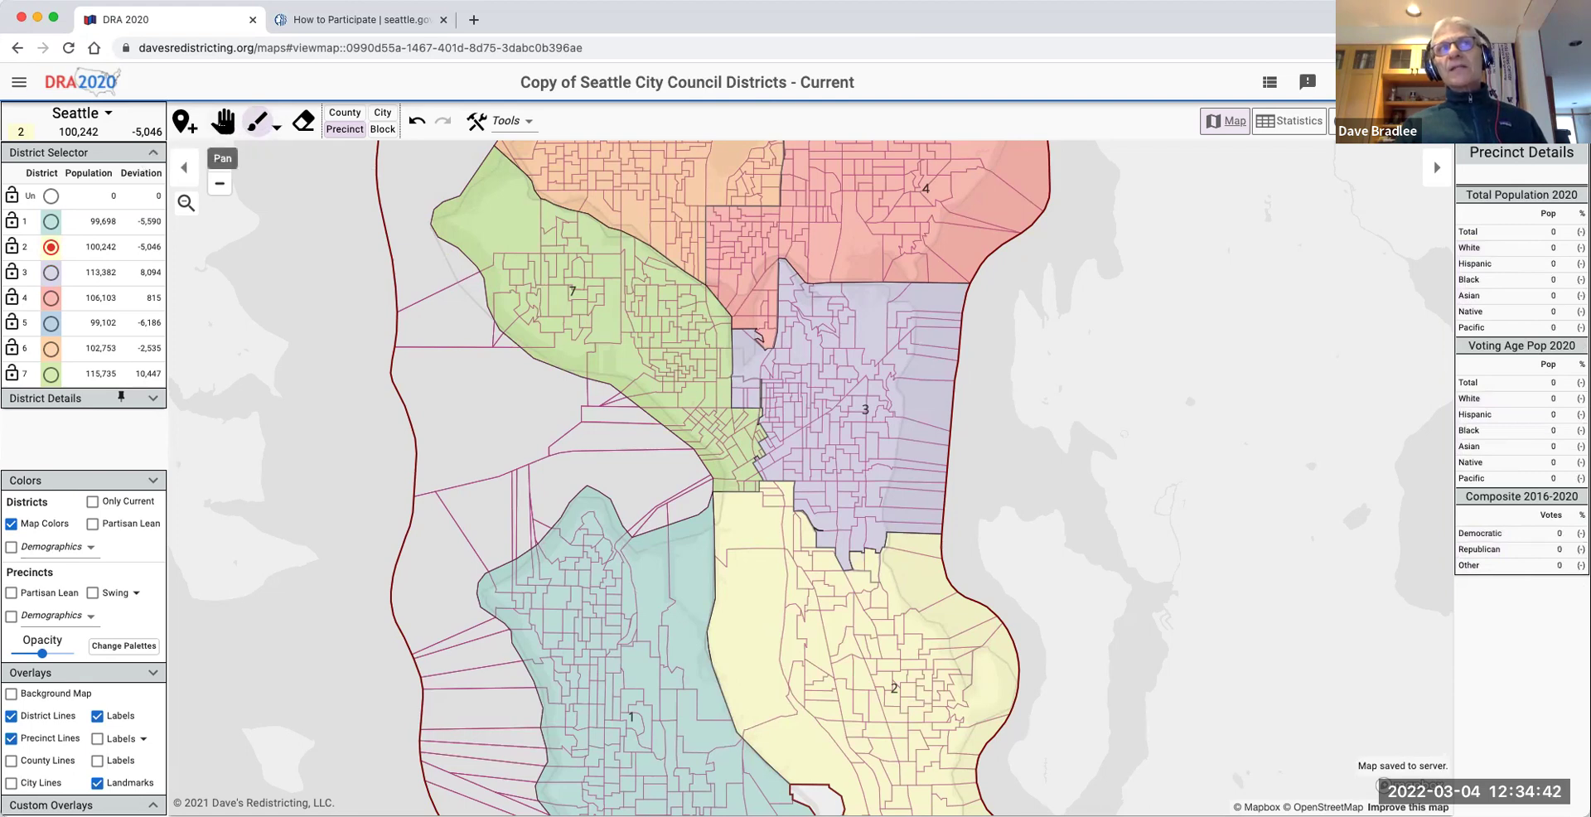
With the Pan tool, reposition and zoom the map to fit all of Seattle.
left_click(222, 121)
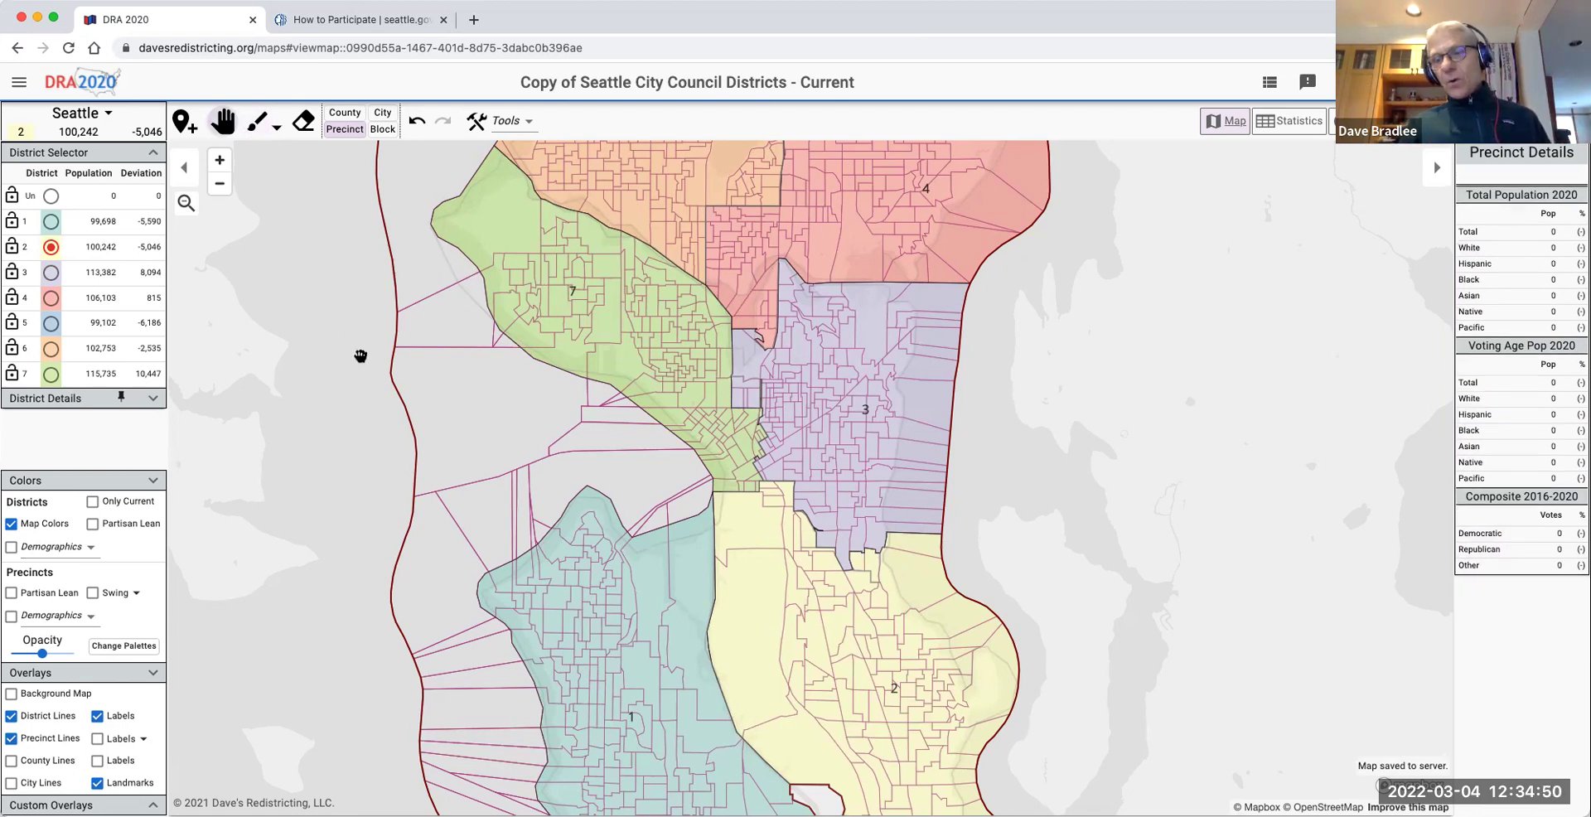
left_click_drag(367, 352, 532, 433)
left_click_drag(465, 380, 430, 337)
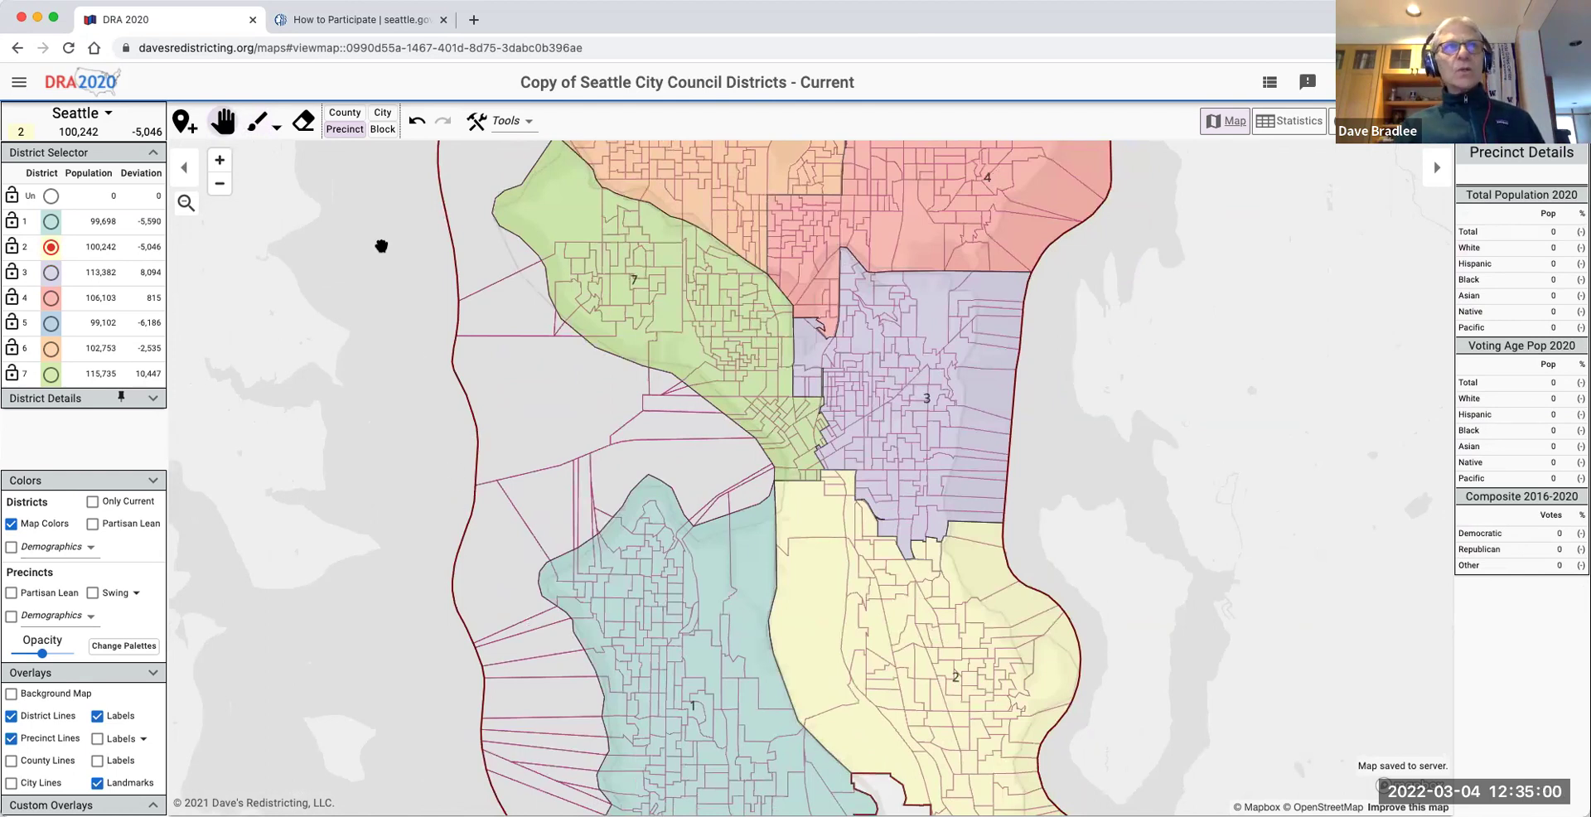
left_click(222, 161)
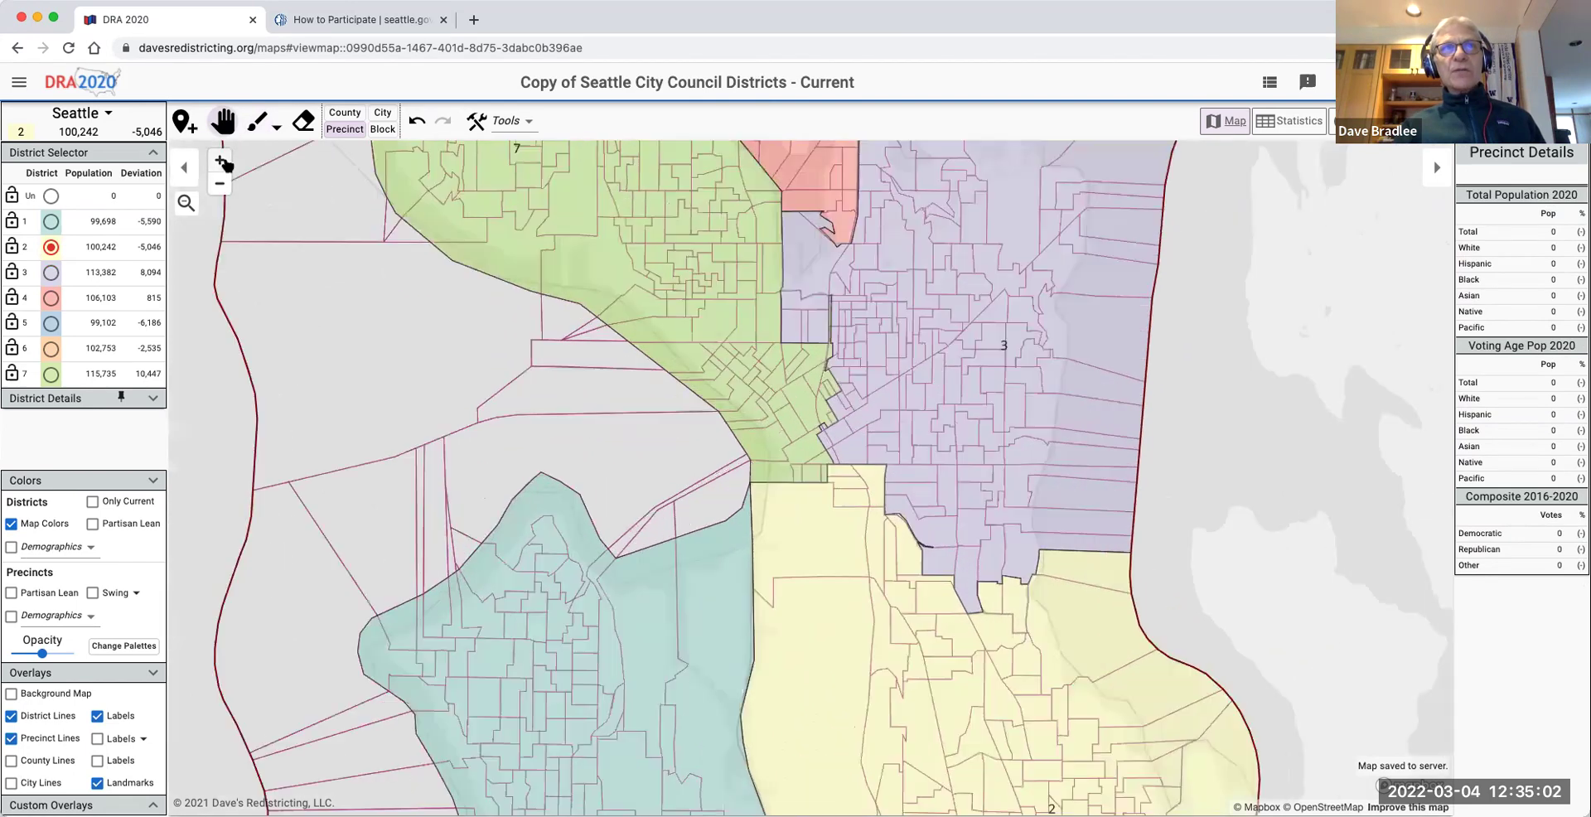
left_click(220, 183)
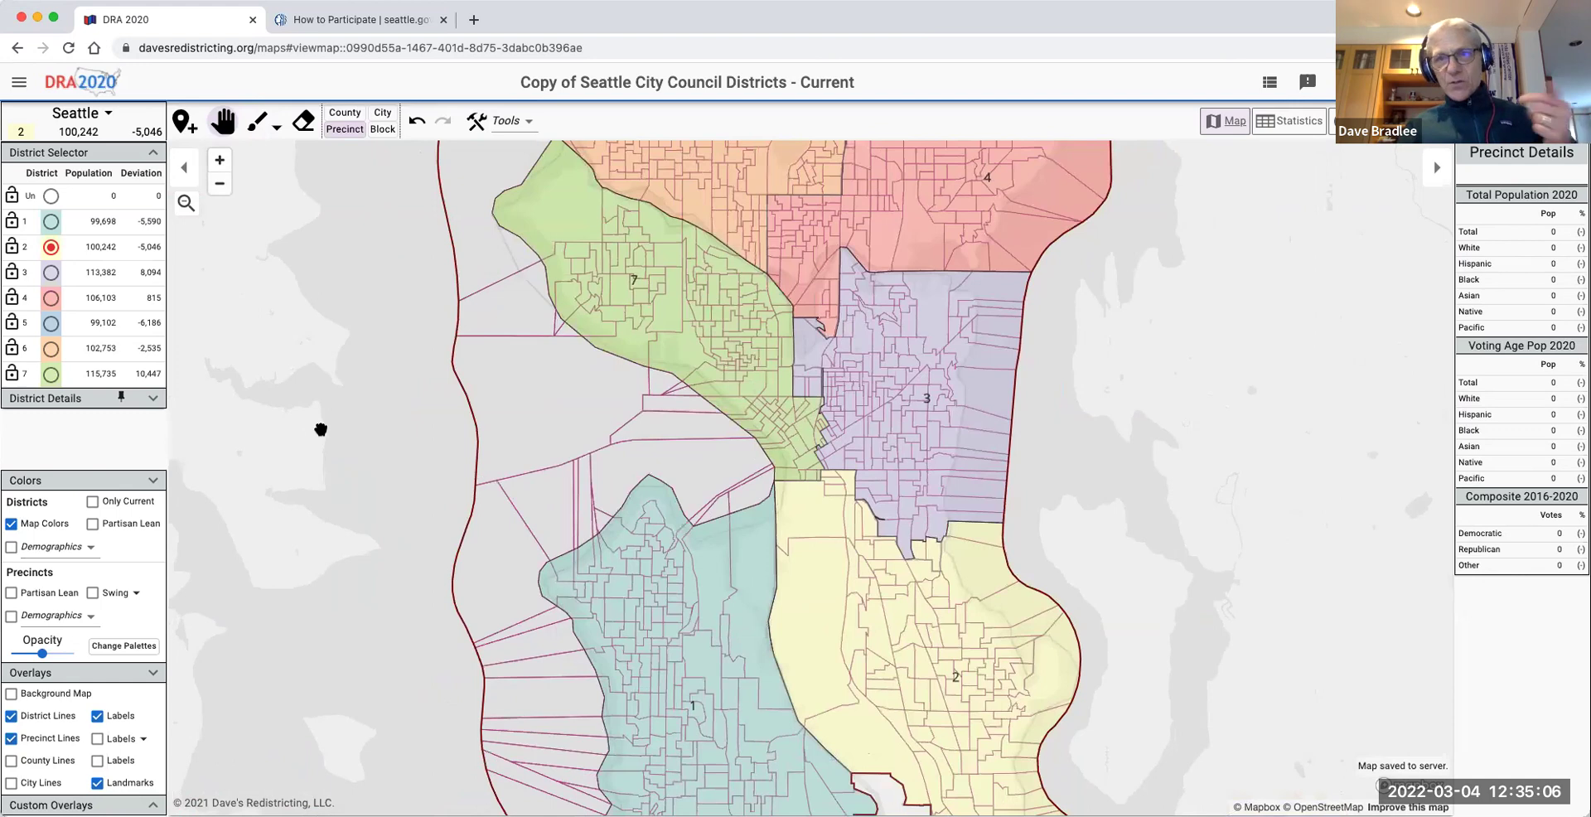
scroll(399, 476, "up", 1)
scroll(406, 469, "down", 3)
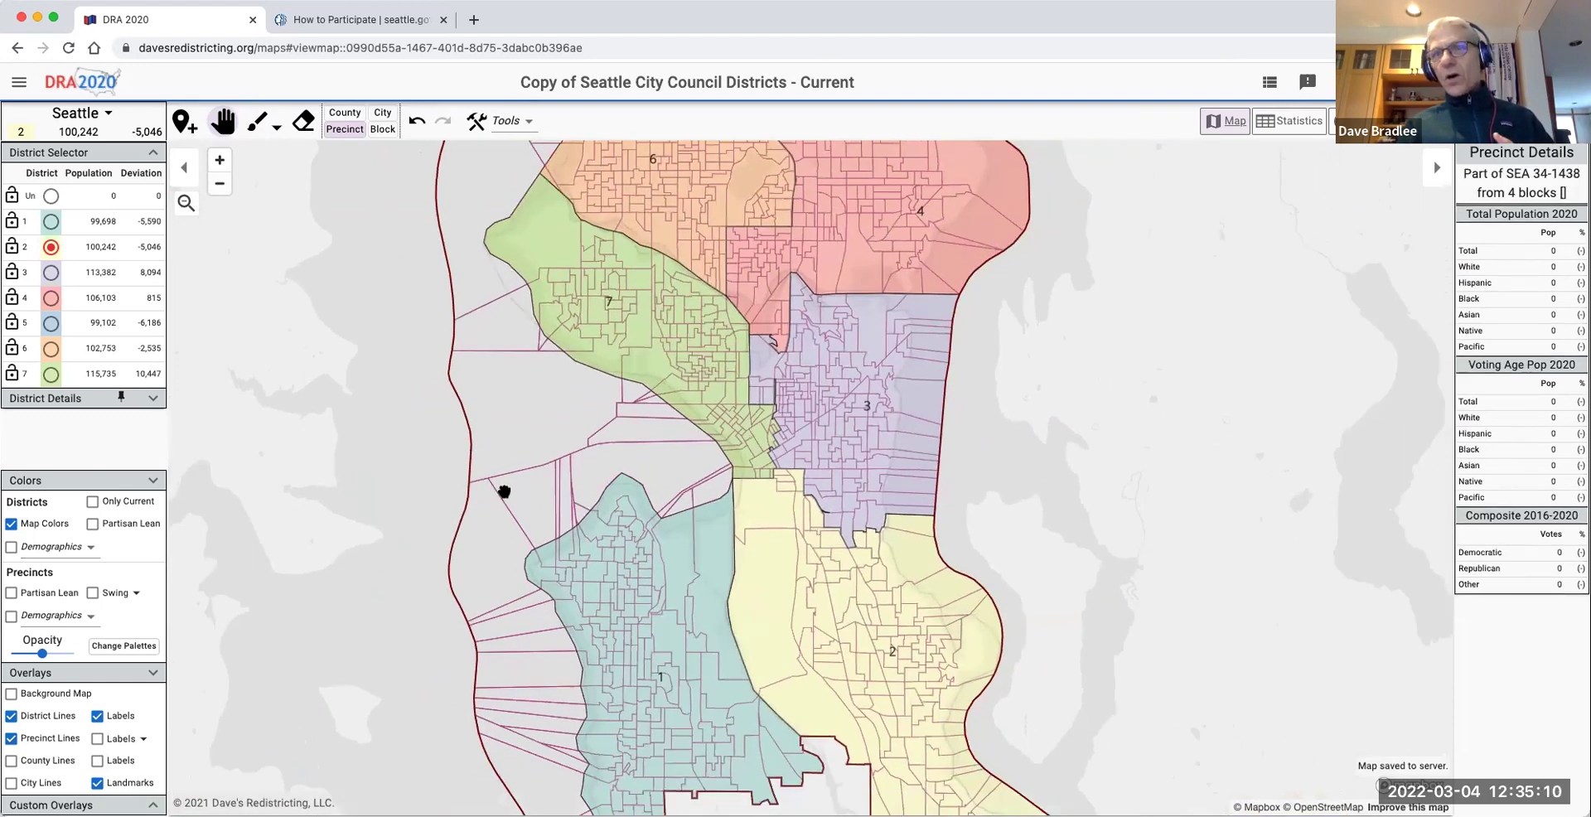
scroll(504, 491, "up", 1)
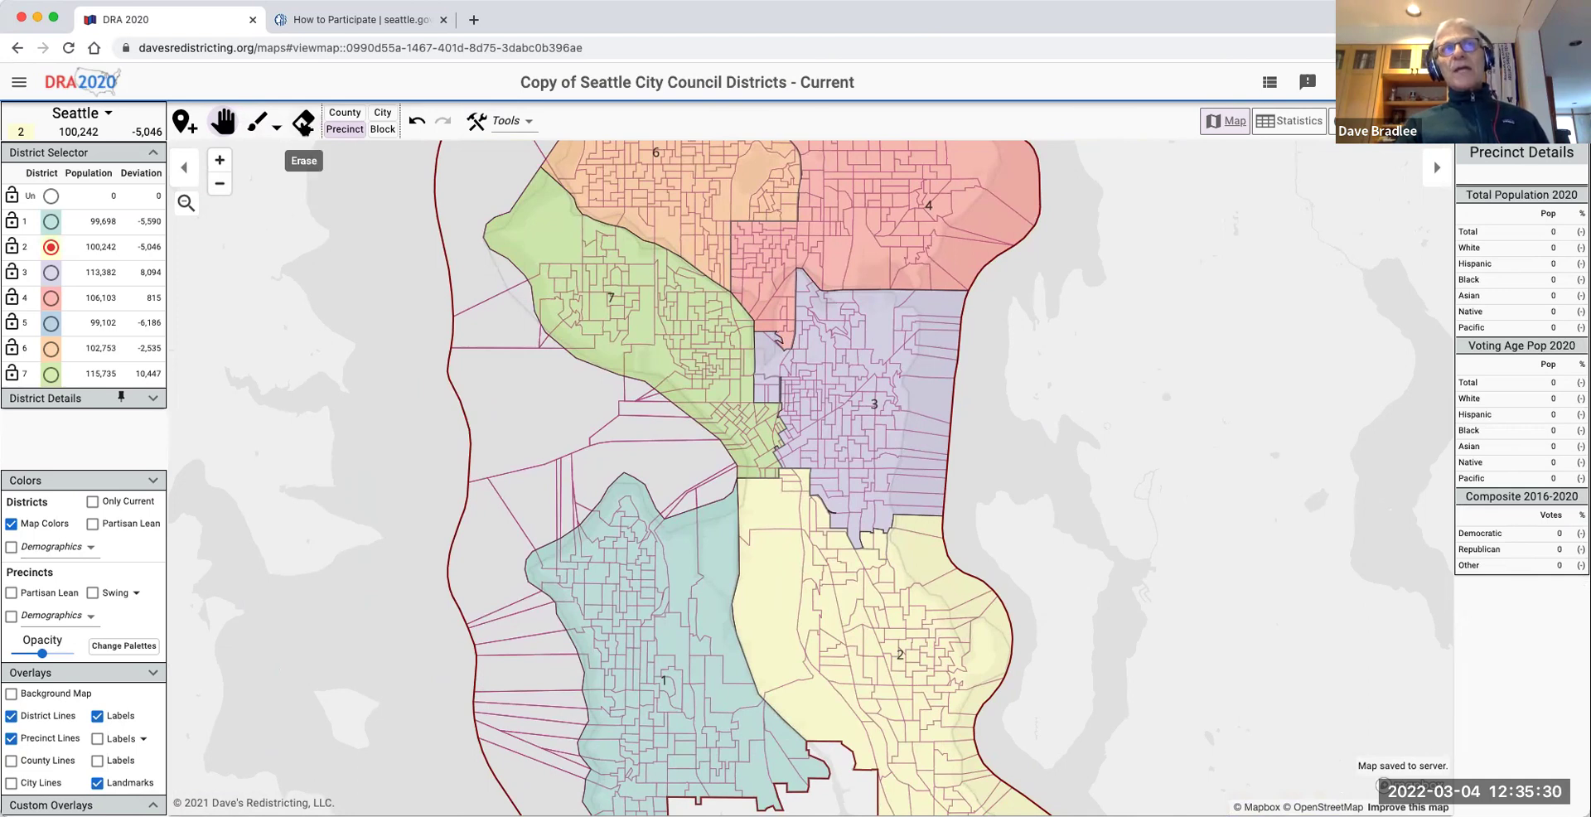
left_click(303, 122)
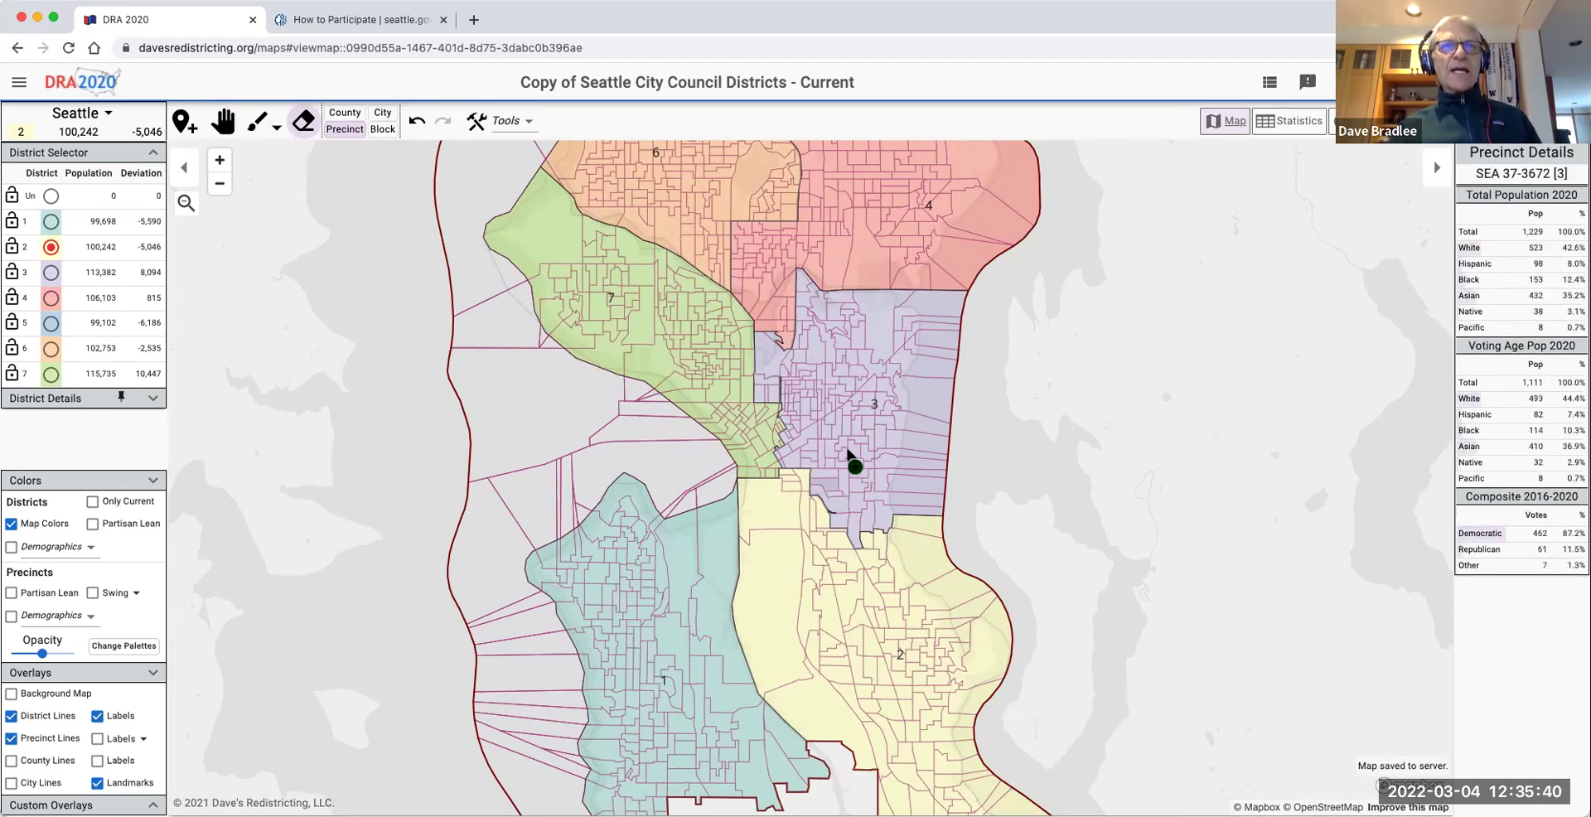
Erase several small District 7 precincts near downtown, cutting District 7 to 105,745.
scroll(748, 474, "up", 1)
scroll(748, 474, "up", 1)
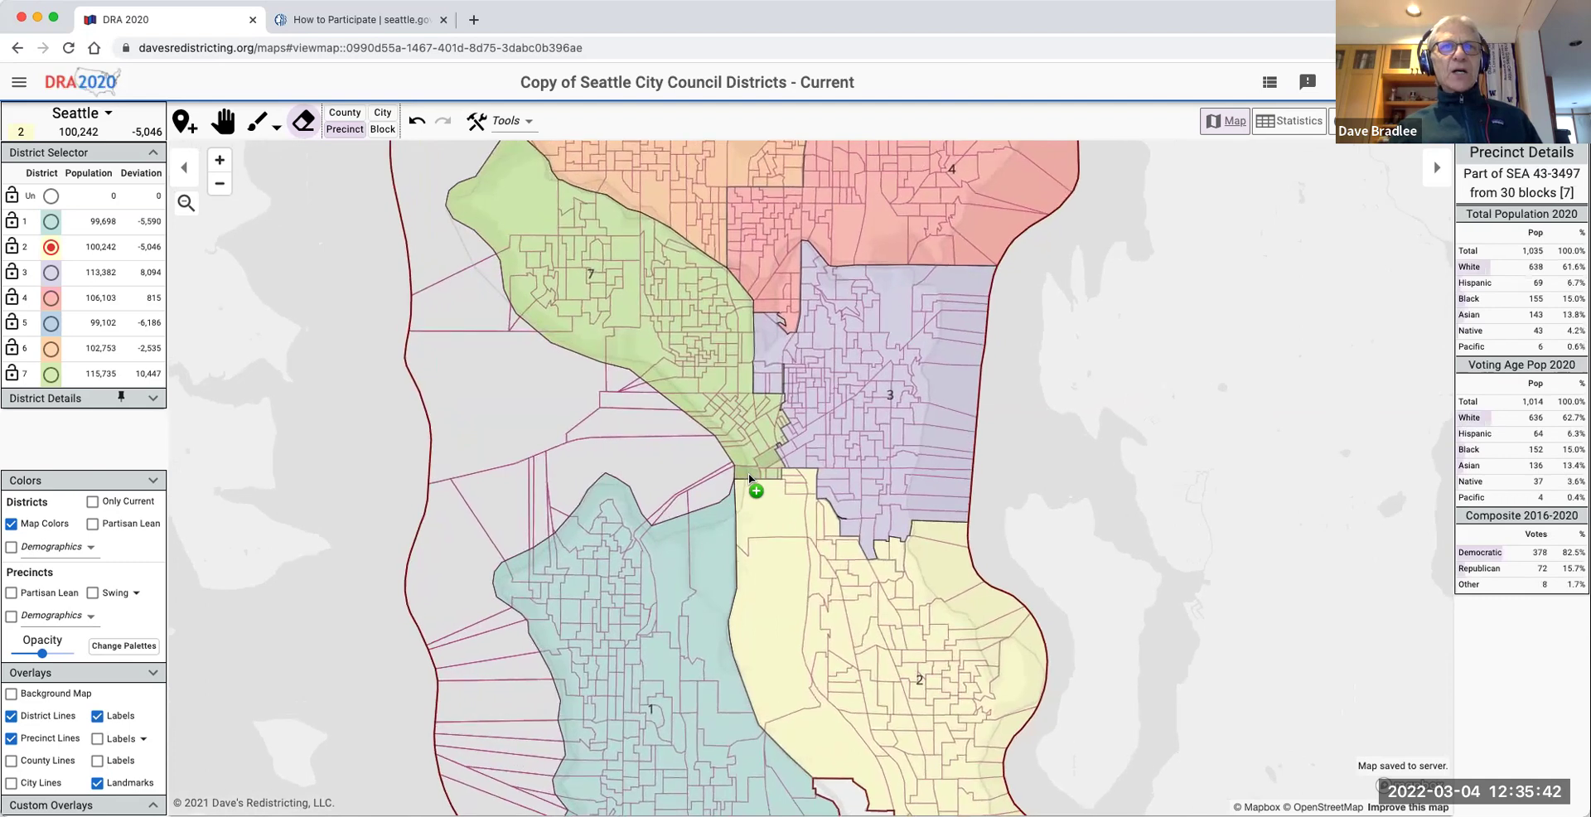
left_click(773, 469)
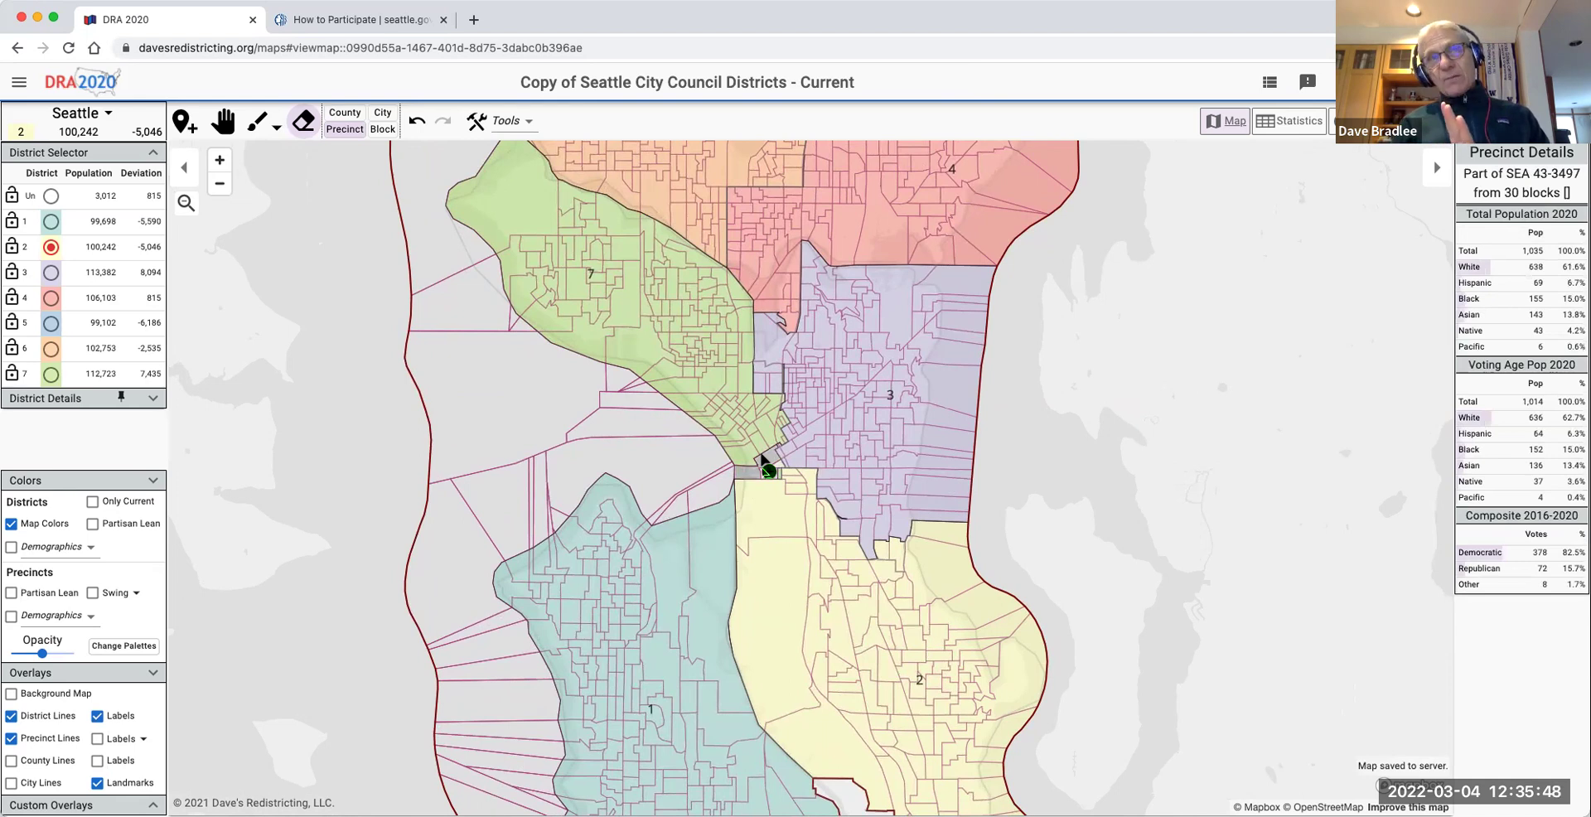
left_click(762, 457)
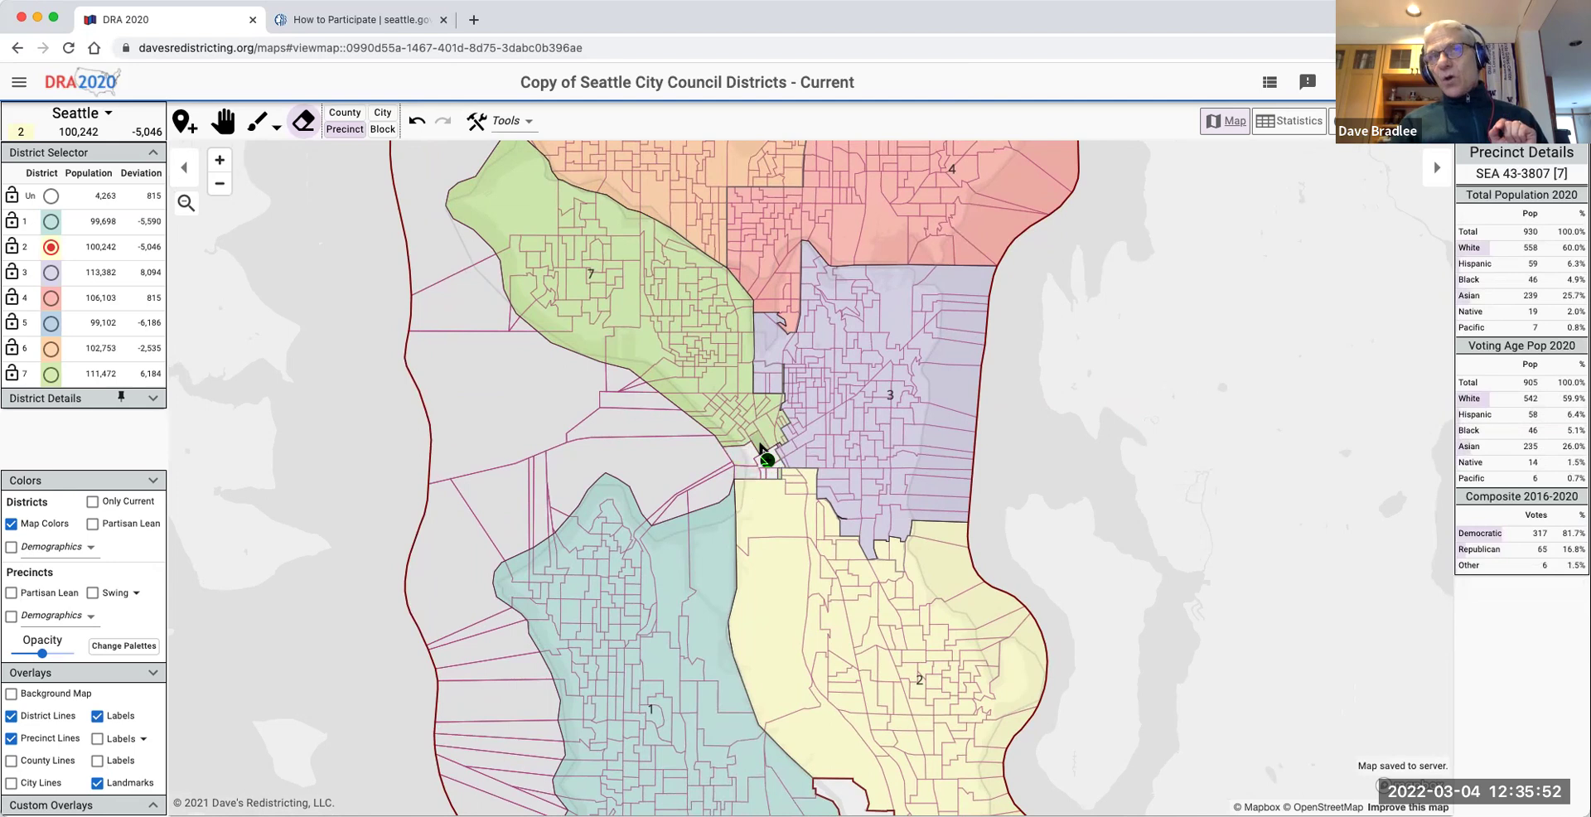
mouse_move(762, 450)
left_mouse_down()
mouse_move(740, 437)
mouse_move(755, 420)
mouse_move(761, 437)
left_mouse_up()
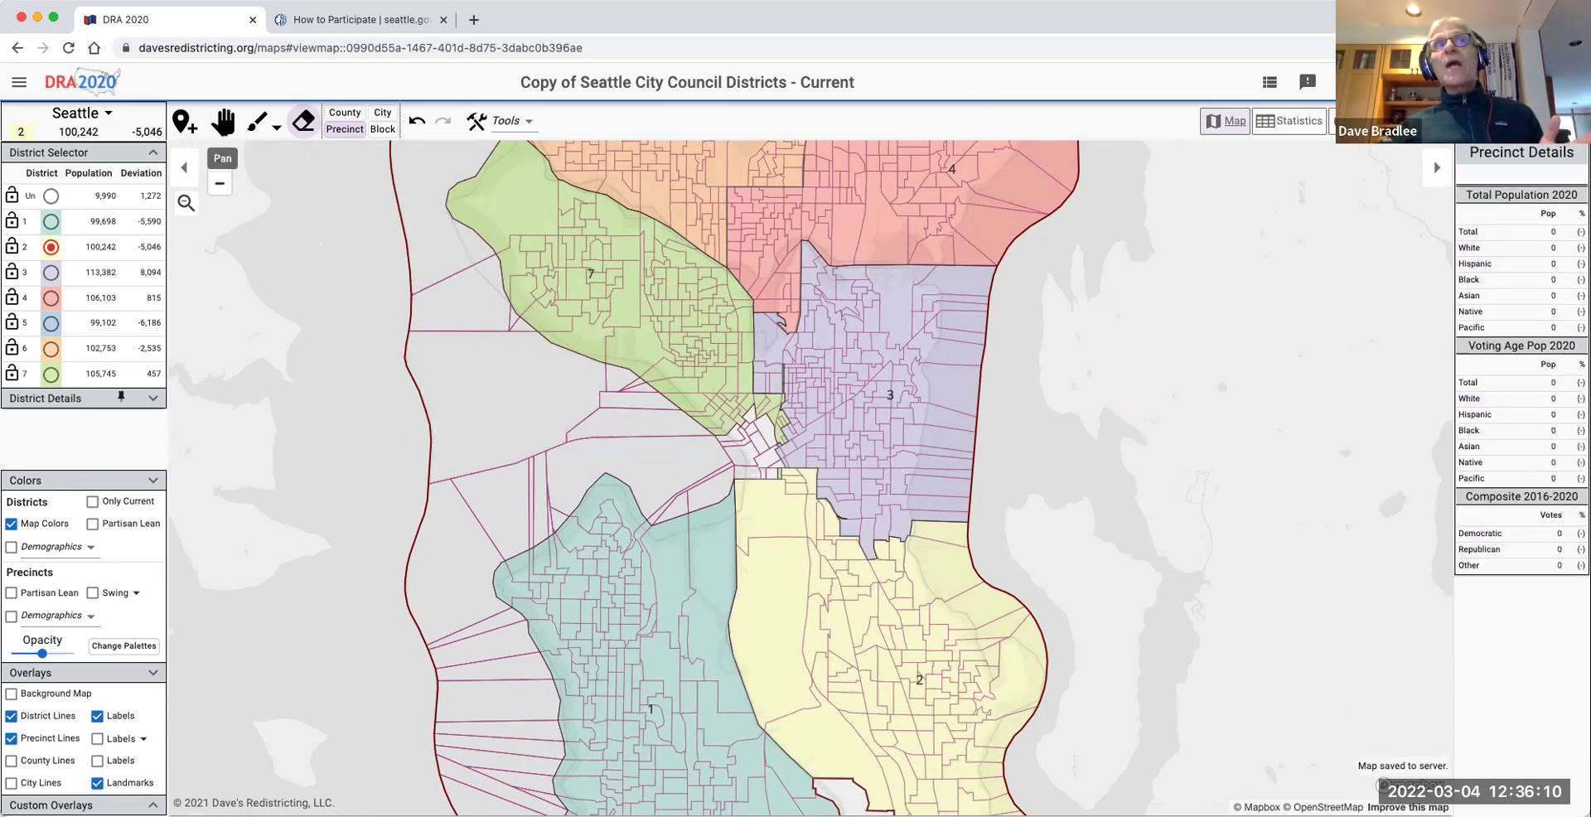
Return to the Pan tool and narrow the browser window from its right edge.
left_click(223, 124)
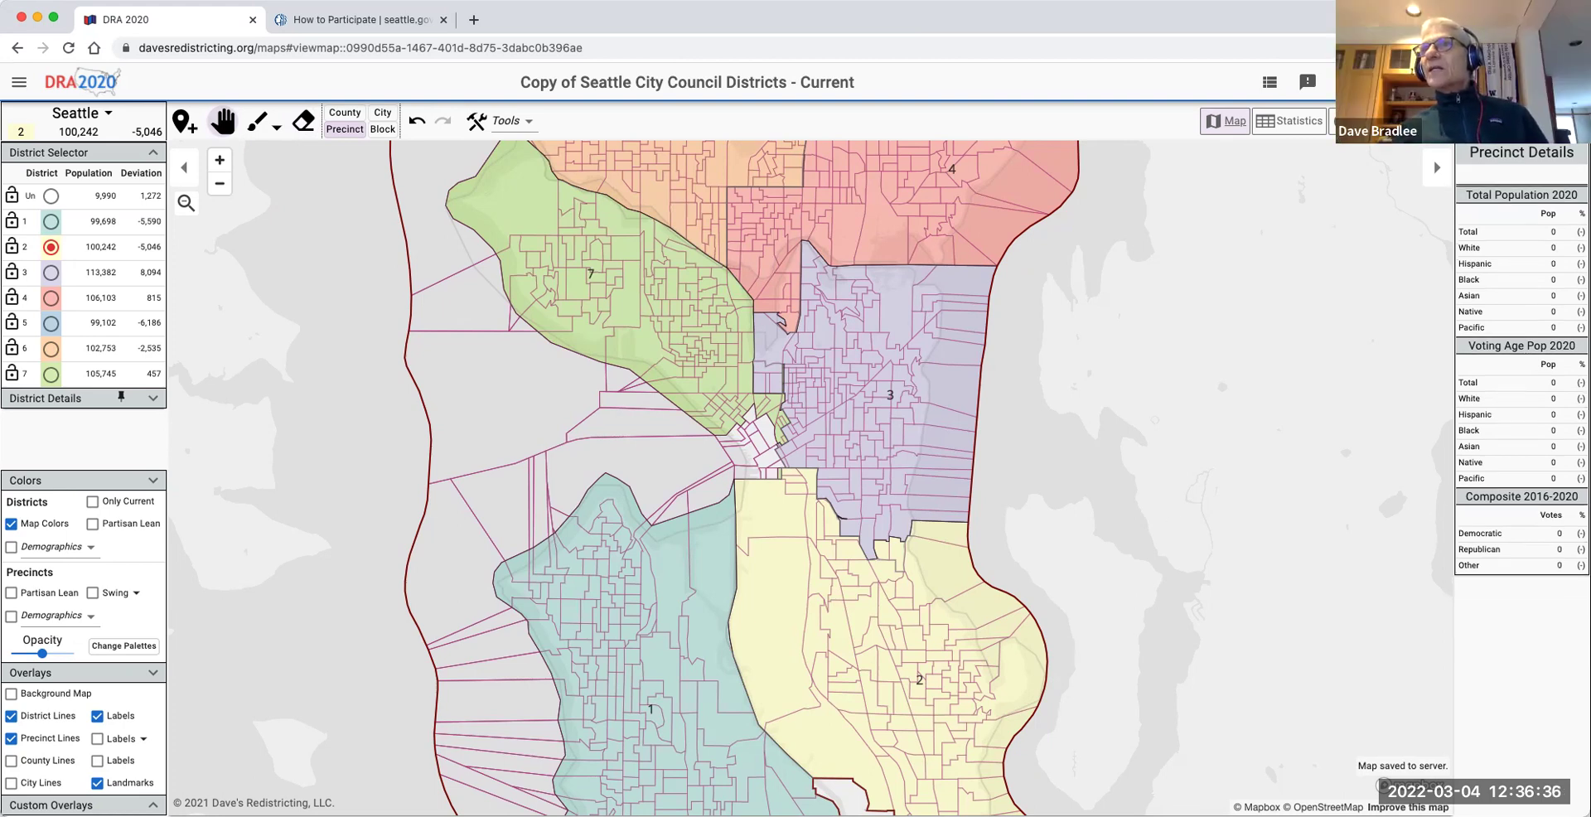
left_click_drag(1574, 440, 1499, 445)
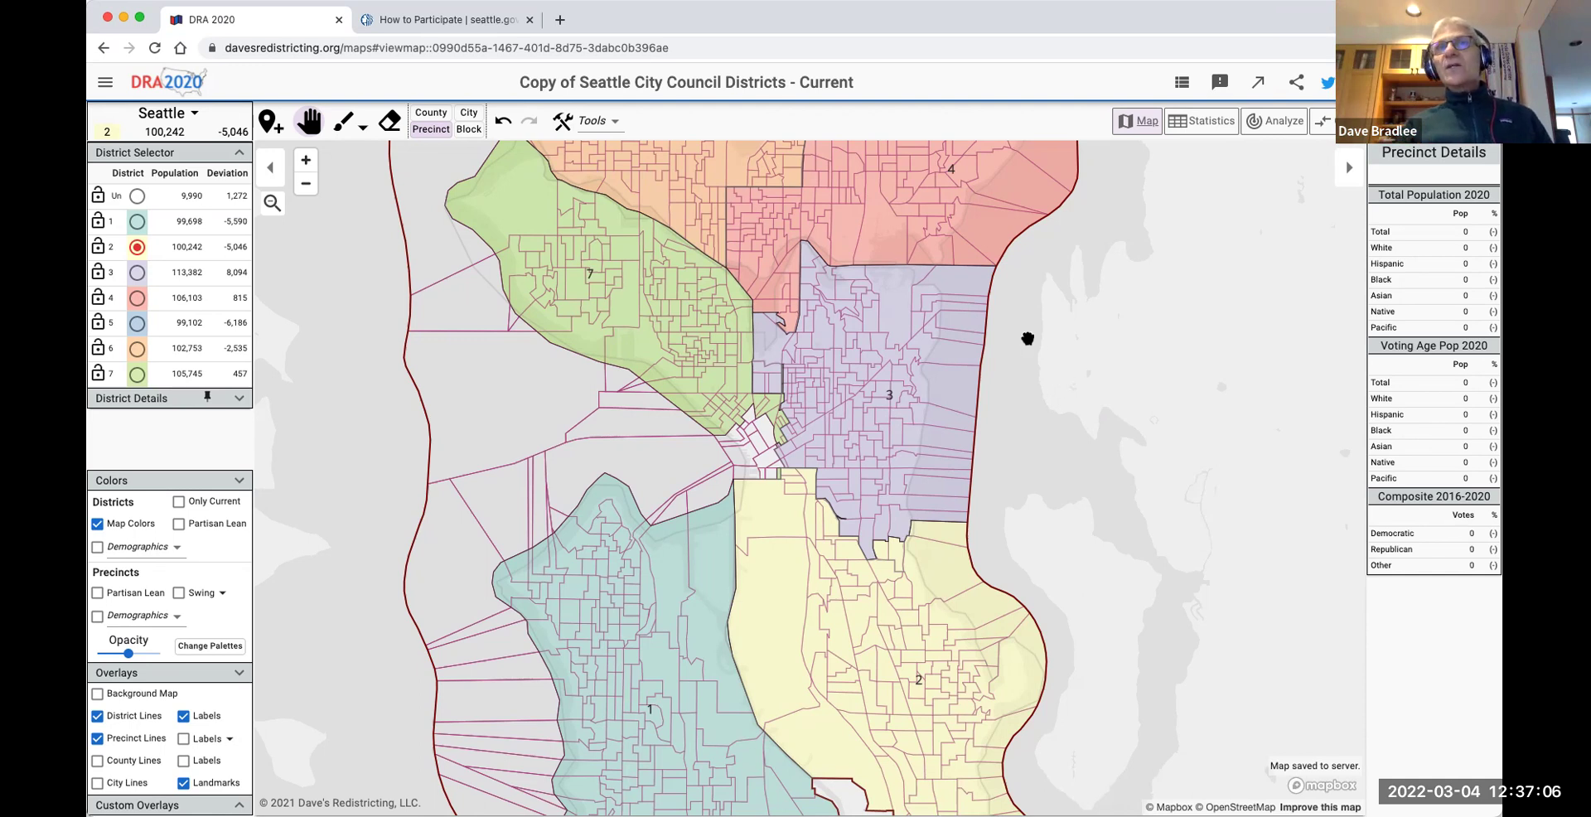
mouse_move(962, 320)
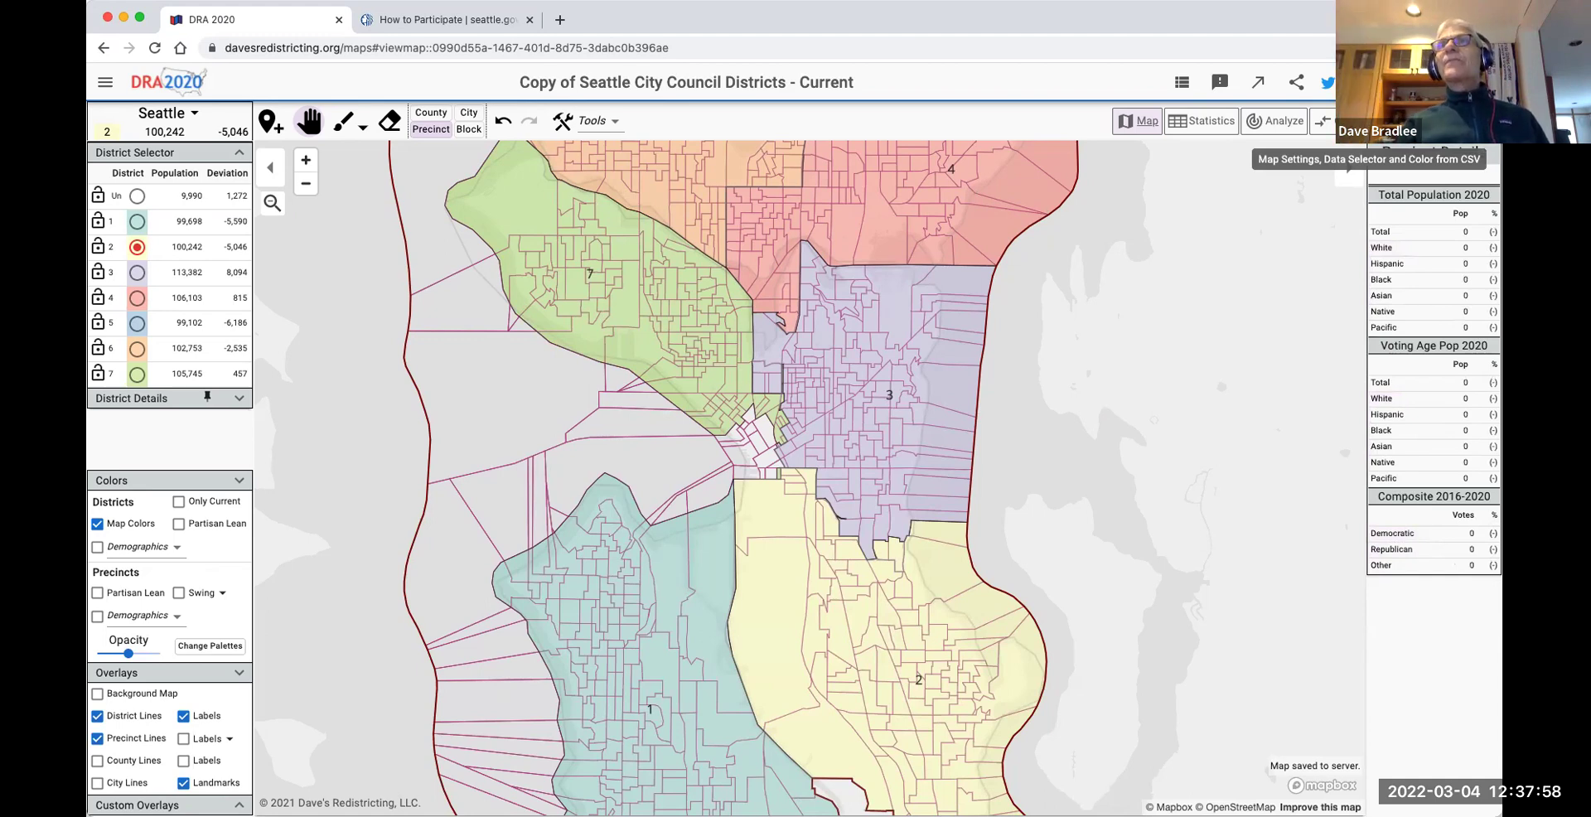
In Map Settings, check 'Hide Election Data and Partisan Analytics' and apply it.
left_click(1359, 121)
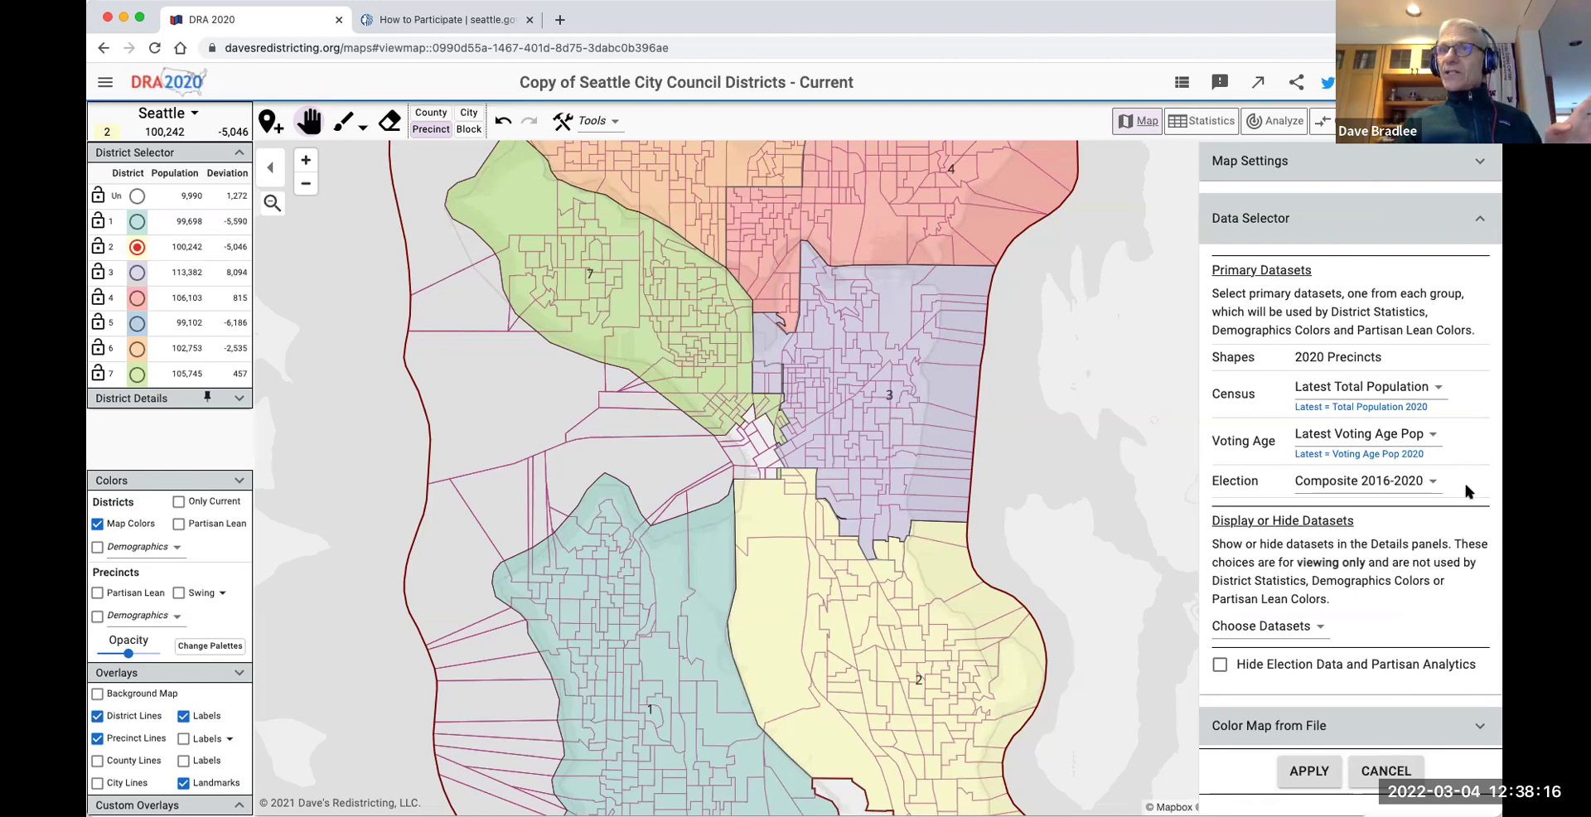
left_click(1220, 663)
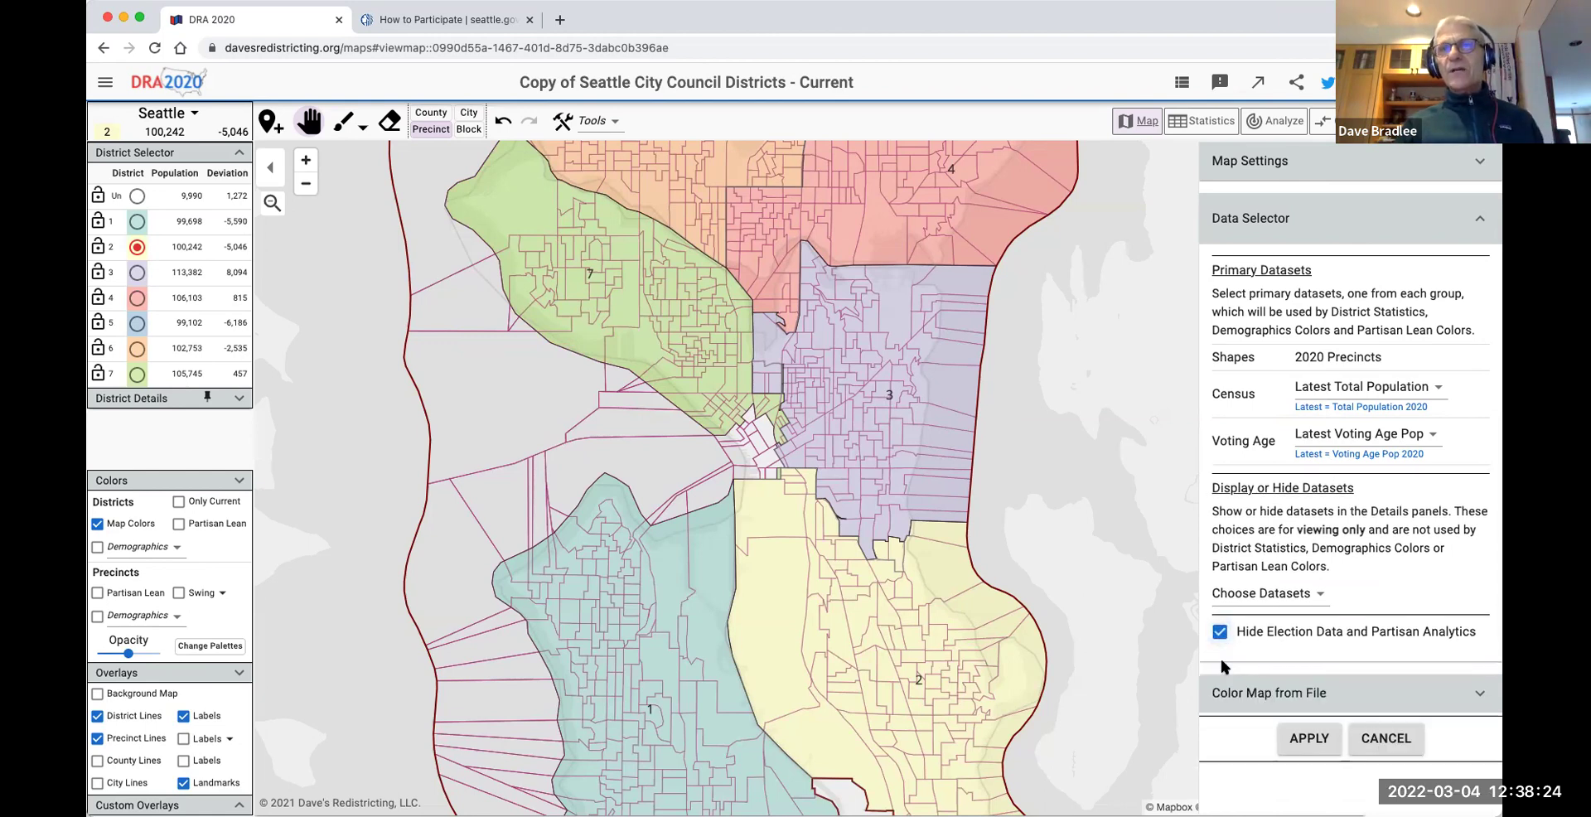
left_click(1311, 739)
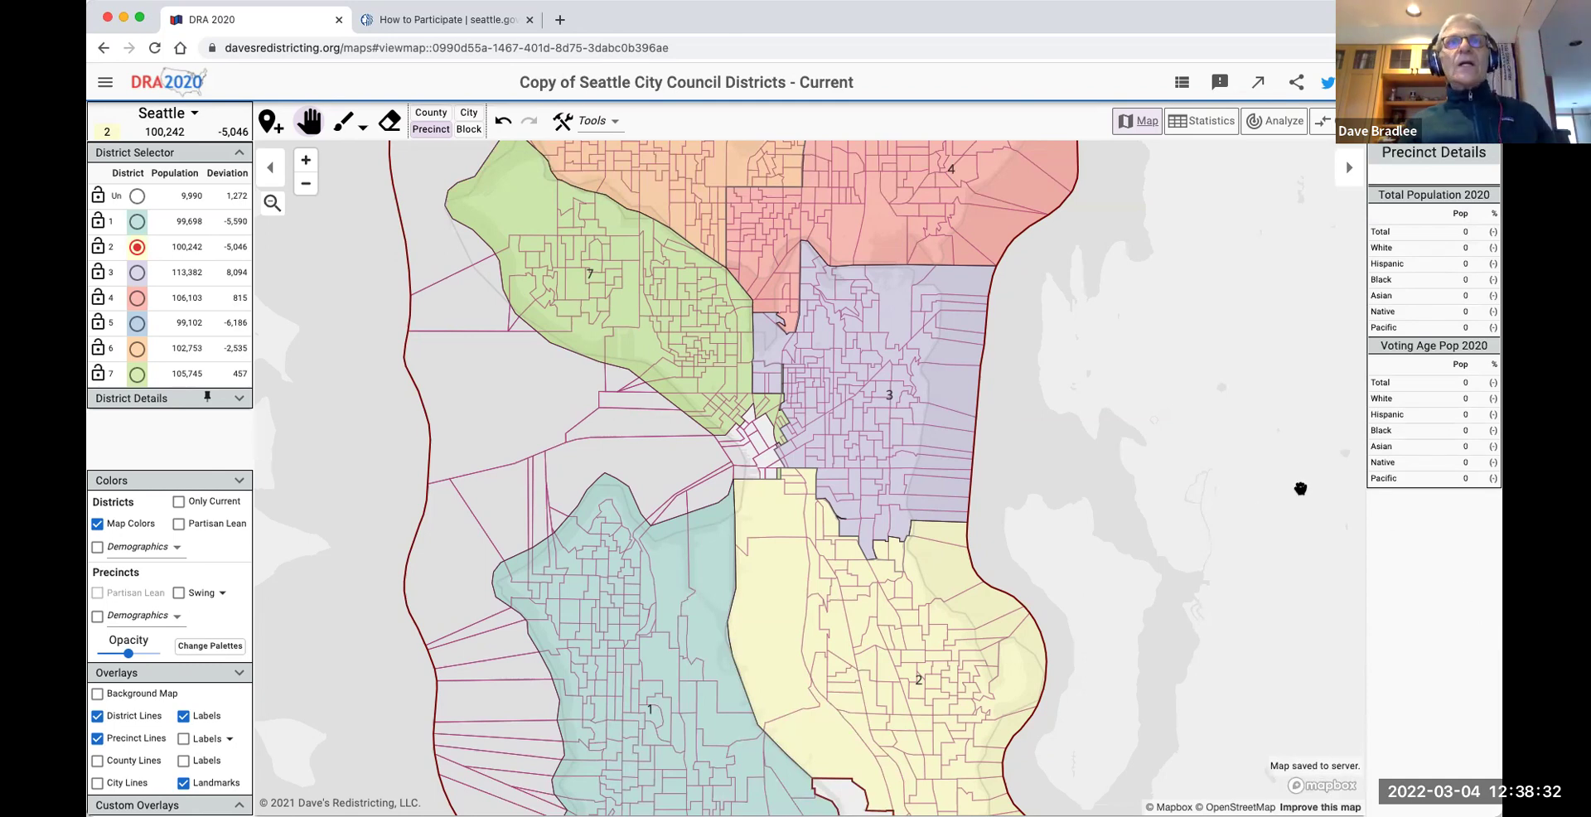
Turn on the Background Map, switch off Precinct Lines, and recentre the map on Seattle.
scroll(1127, 489, "down", 2)
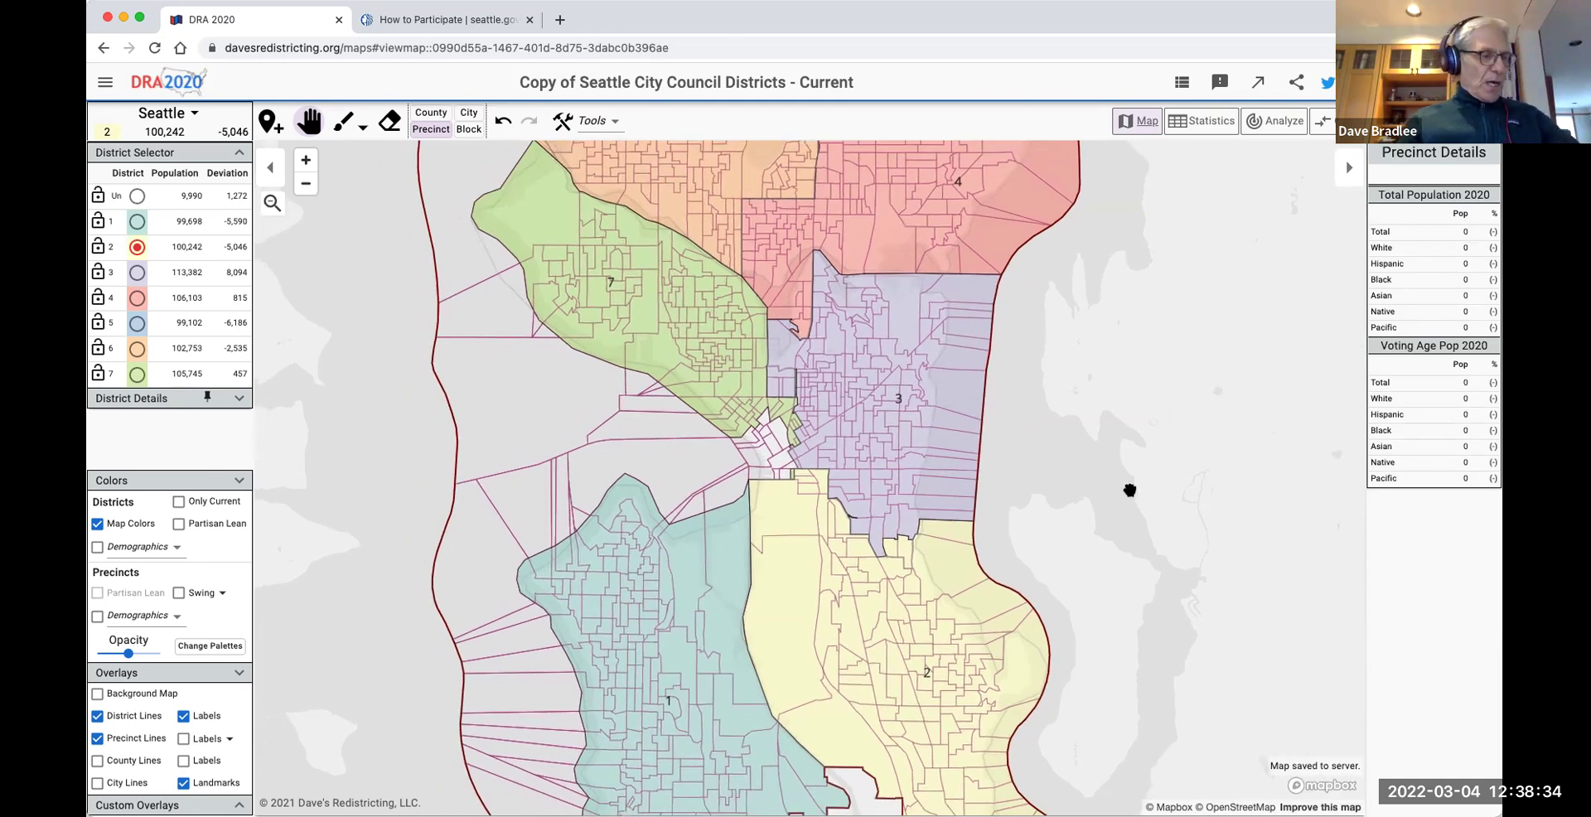
left_click_drag(1175, 529, 1290, 576)
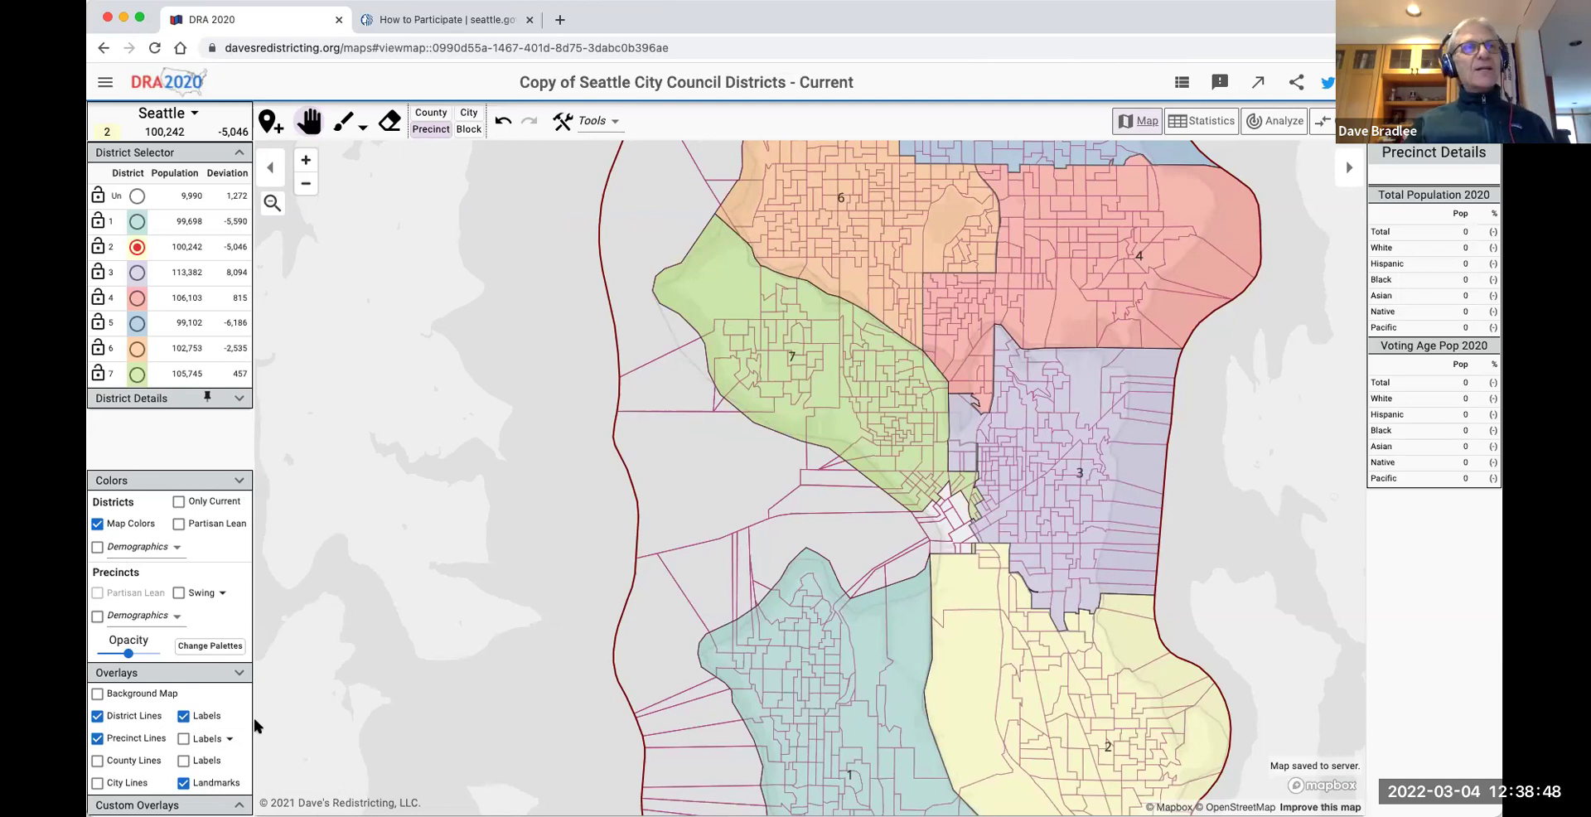
left_click(98, 694)
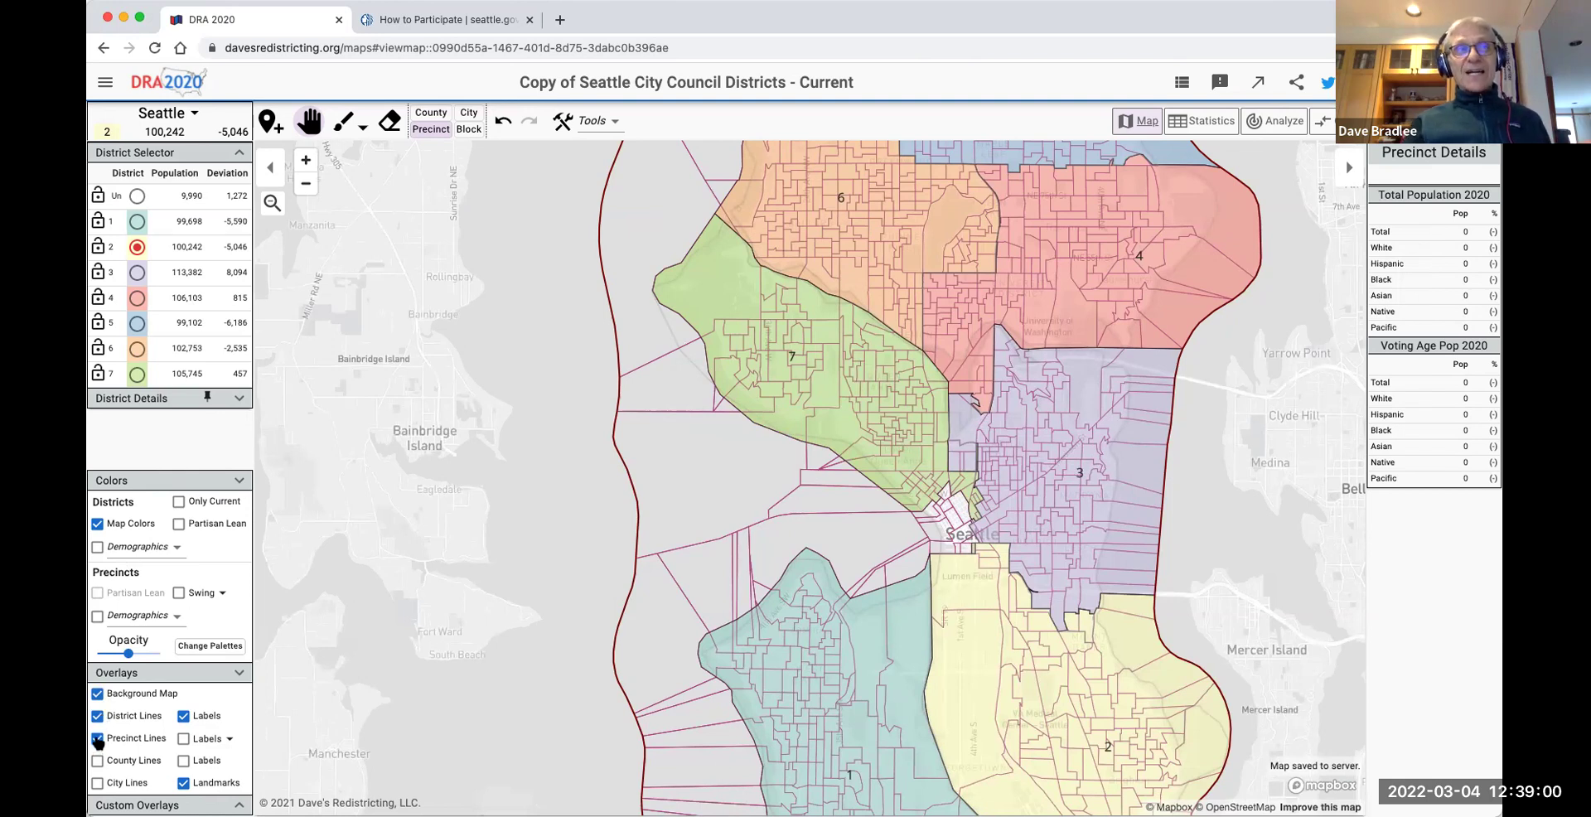
left_click(97, 738)
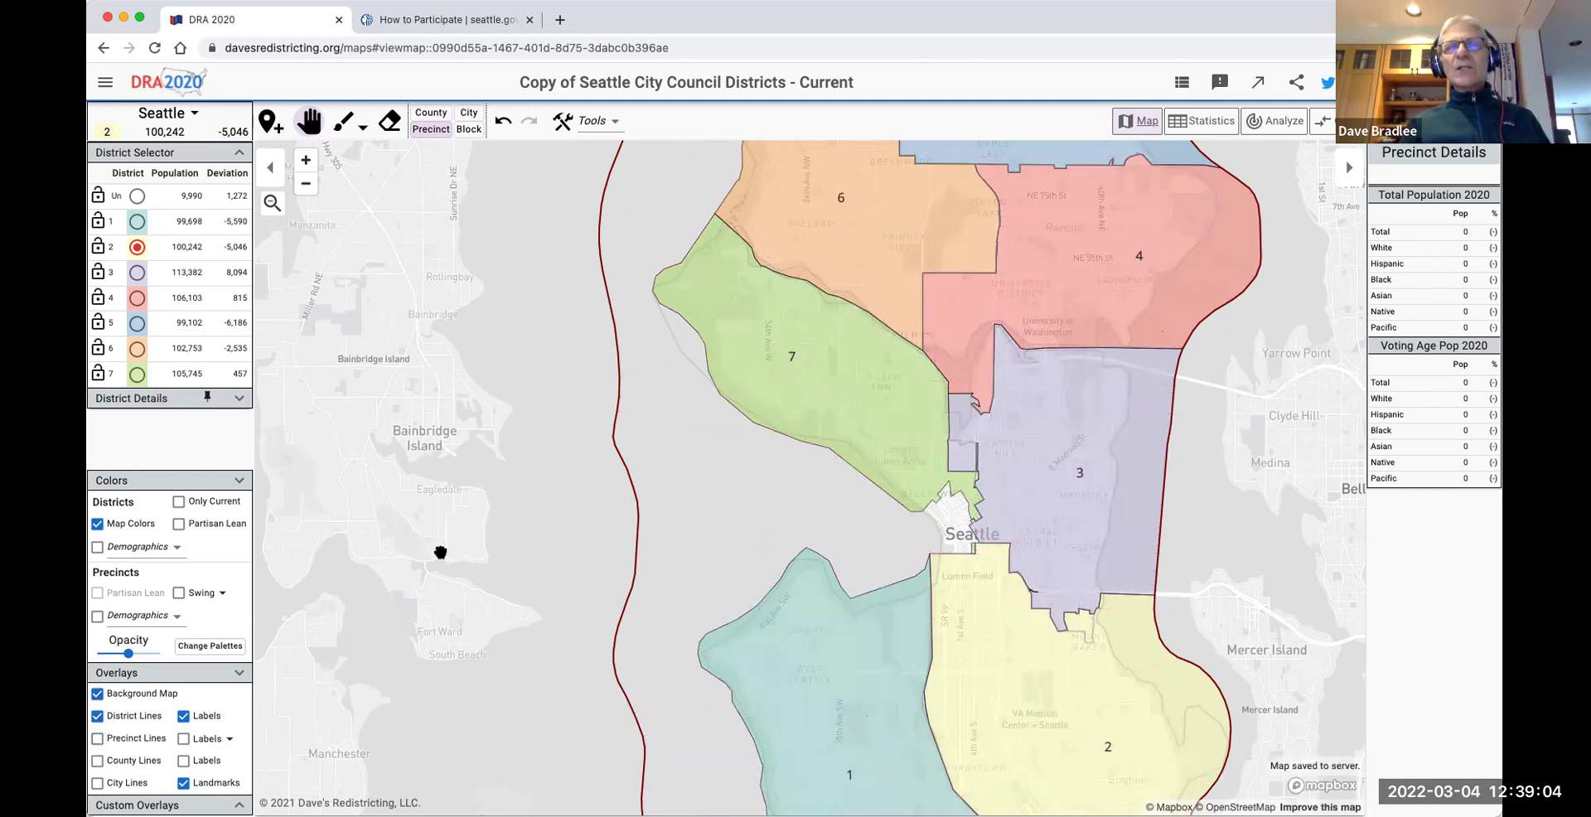
left_click_drag(519, 532, 455, 550)
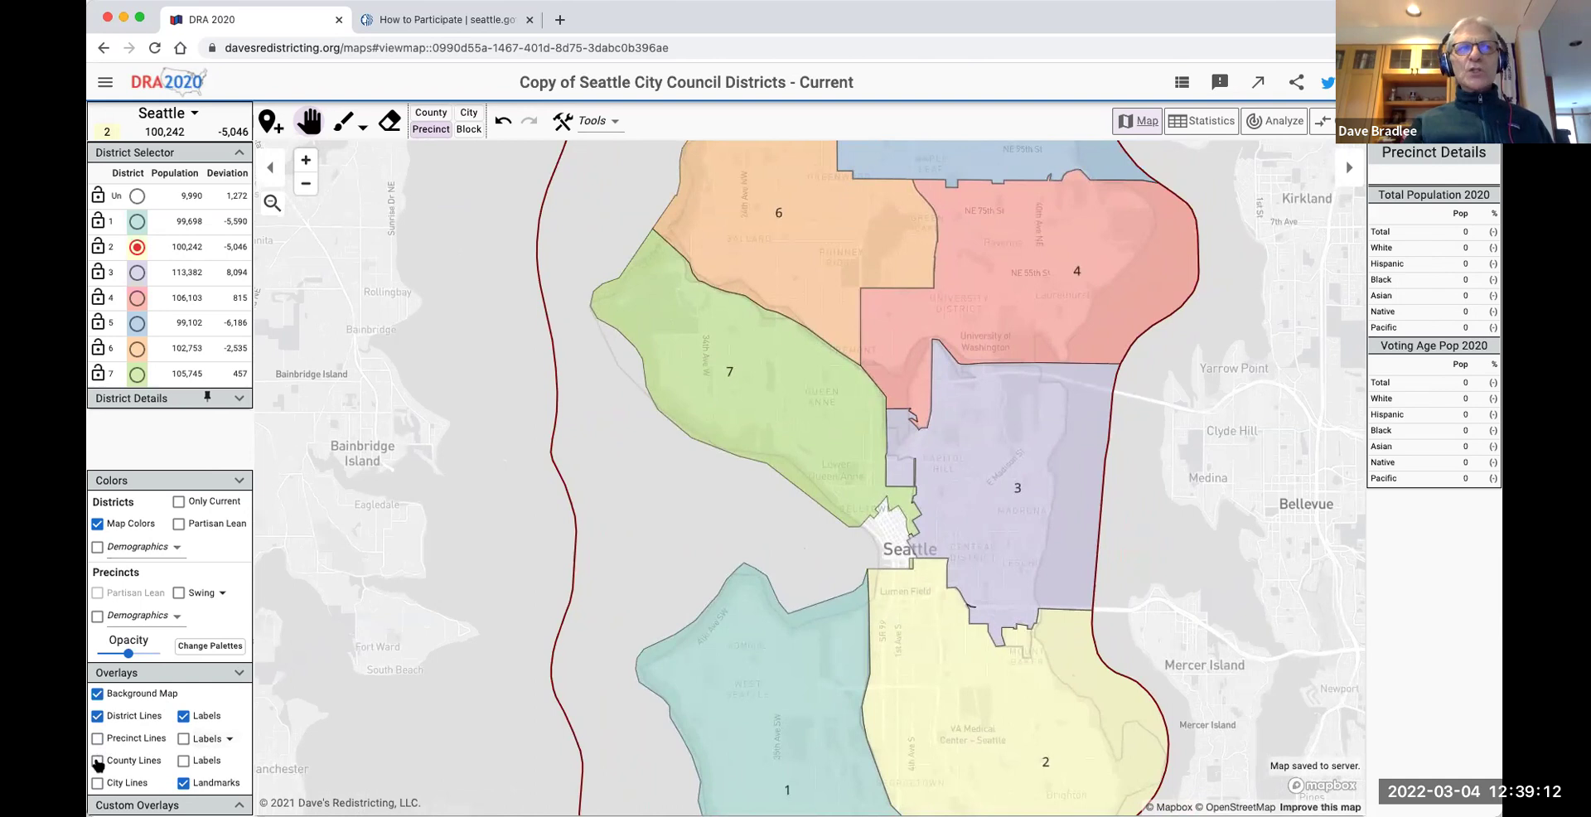
Apply Total Pop as the precinct label so each Seattle precinct shows its population.
left_click(188, 740)
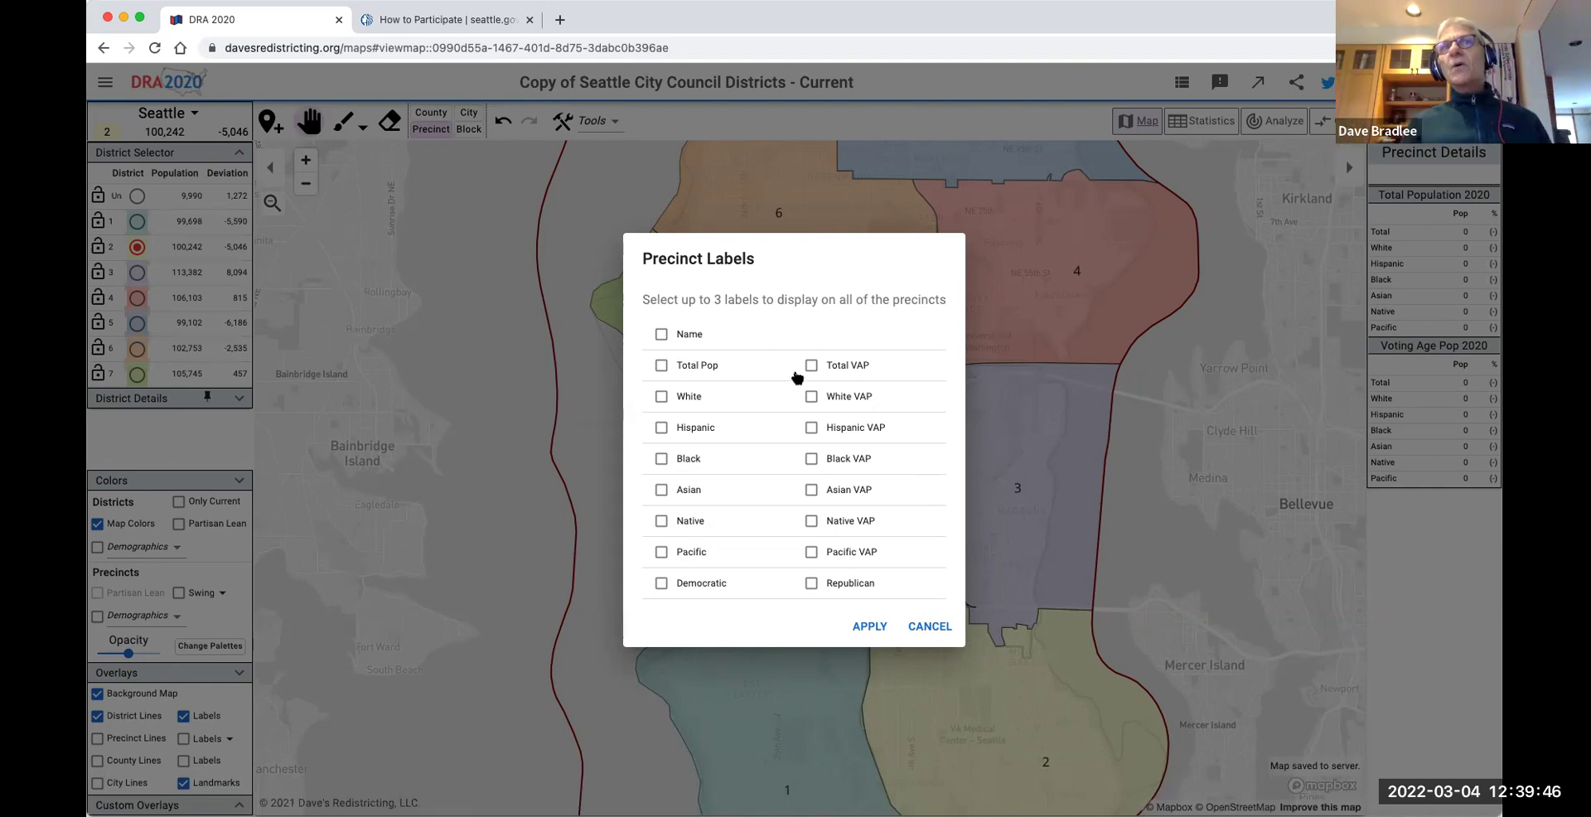
left_click(662, 368)
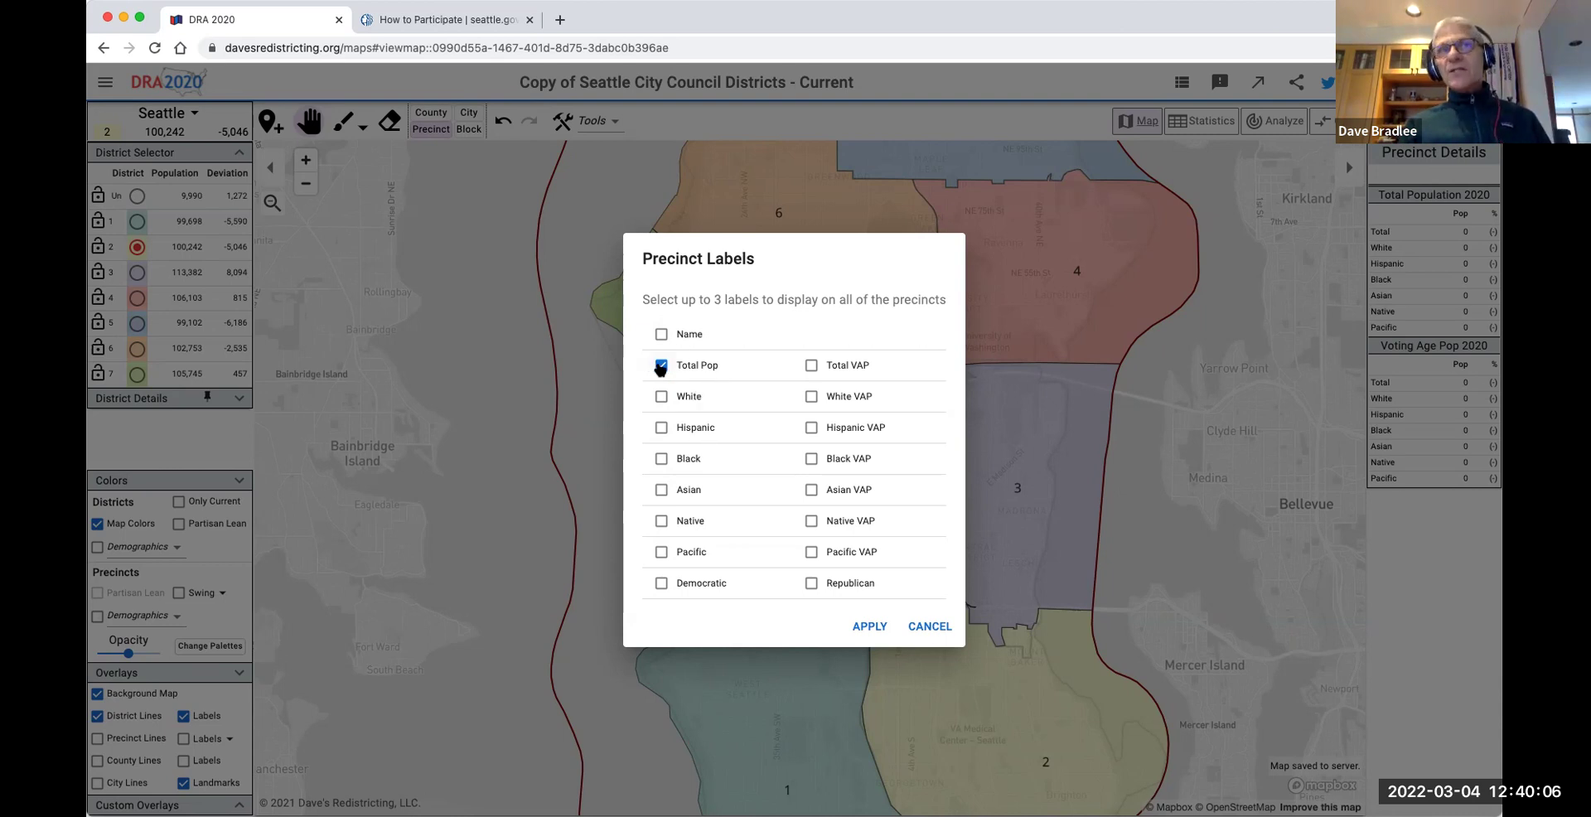
left_click(865, 629)
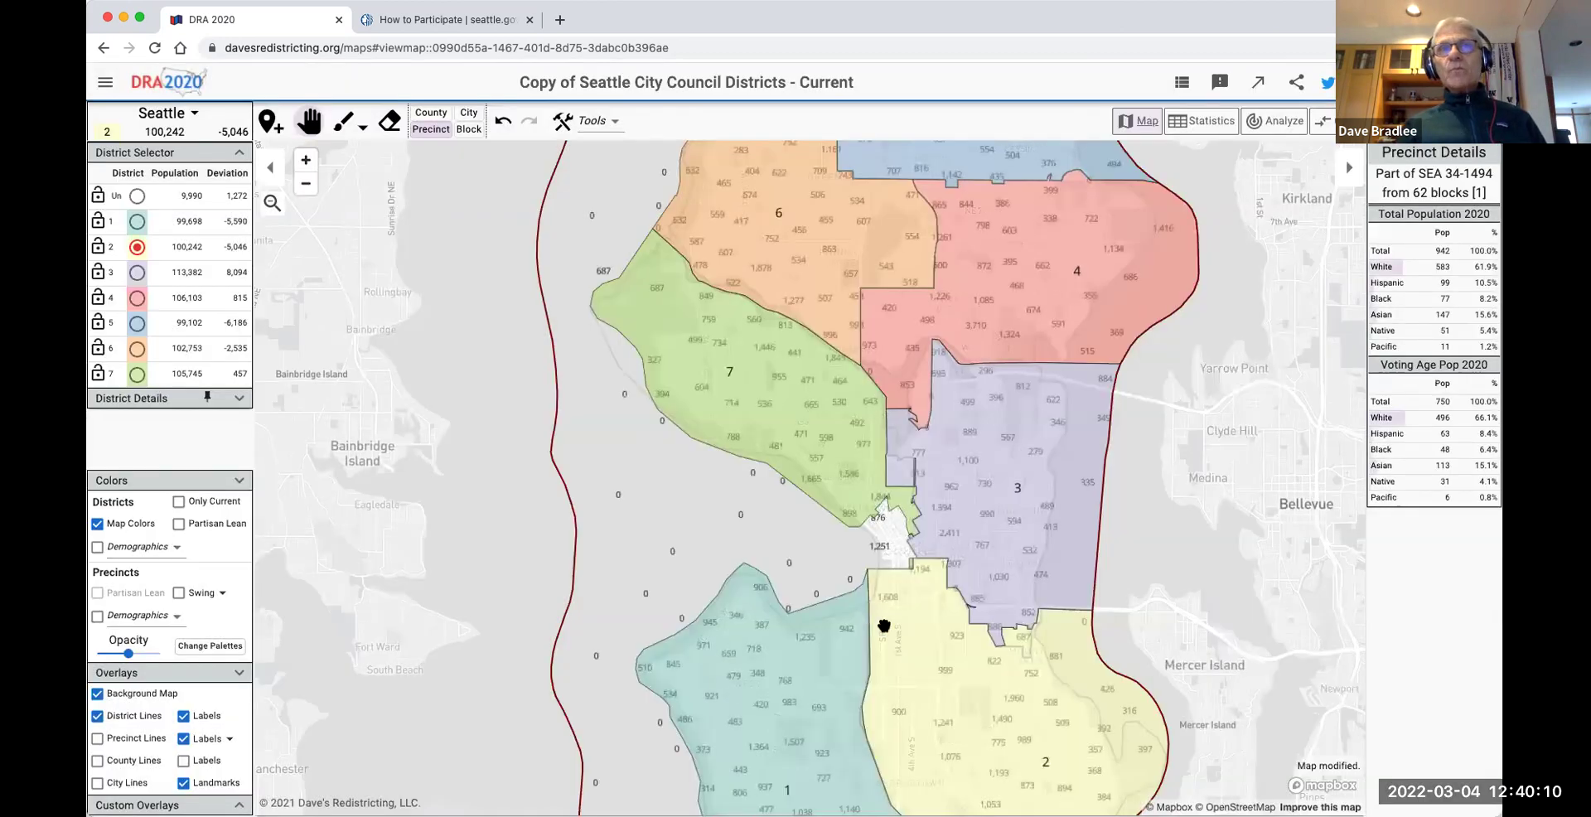
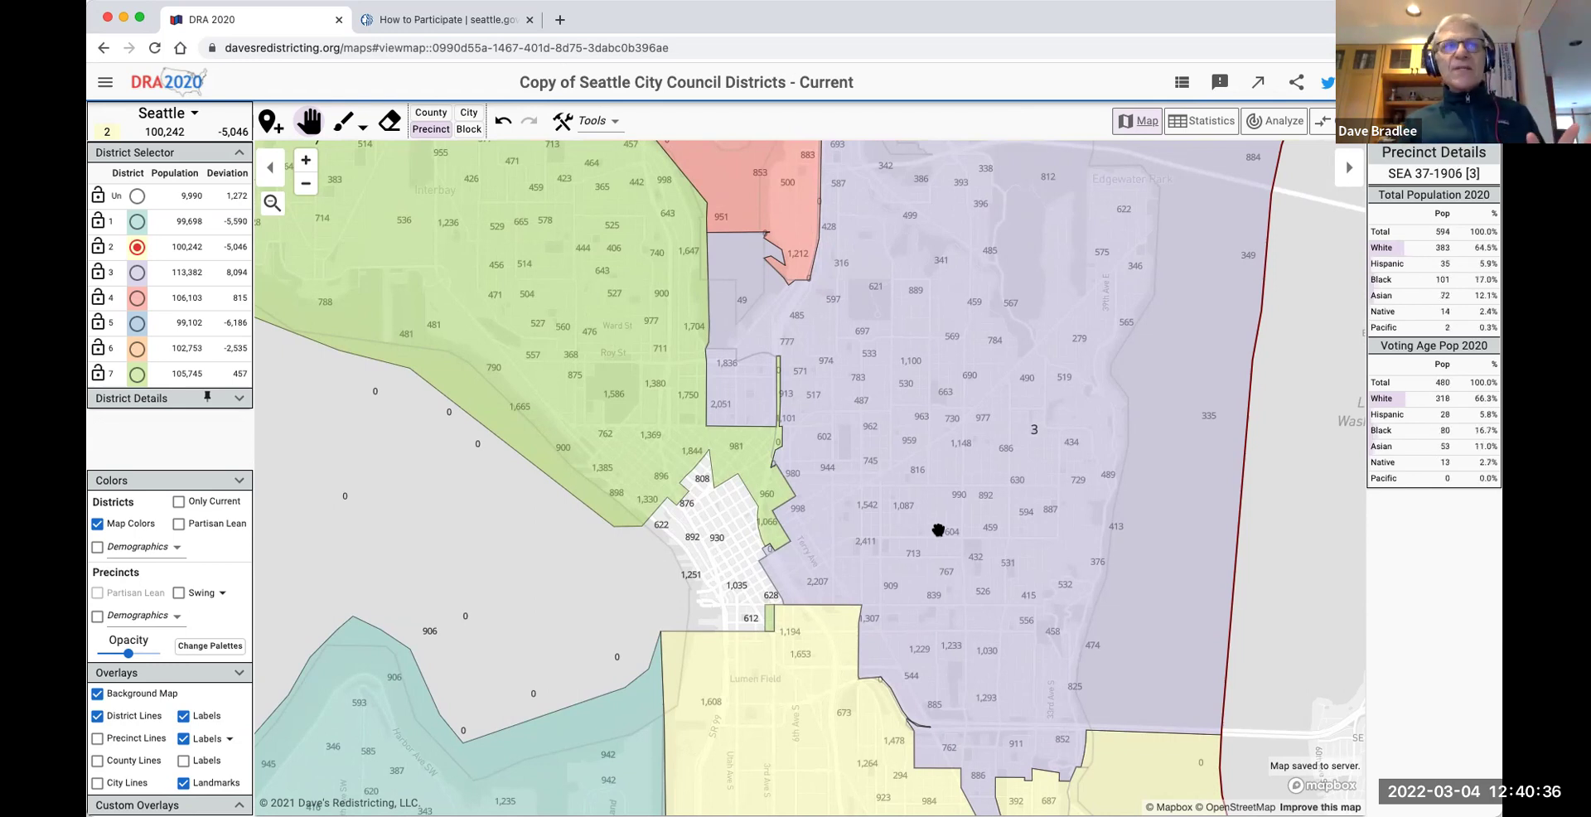
Turn on precinct lines, zoom in, and turn off the district number labels.
left_click(98, 738)
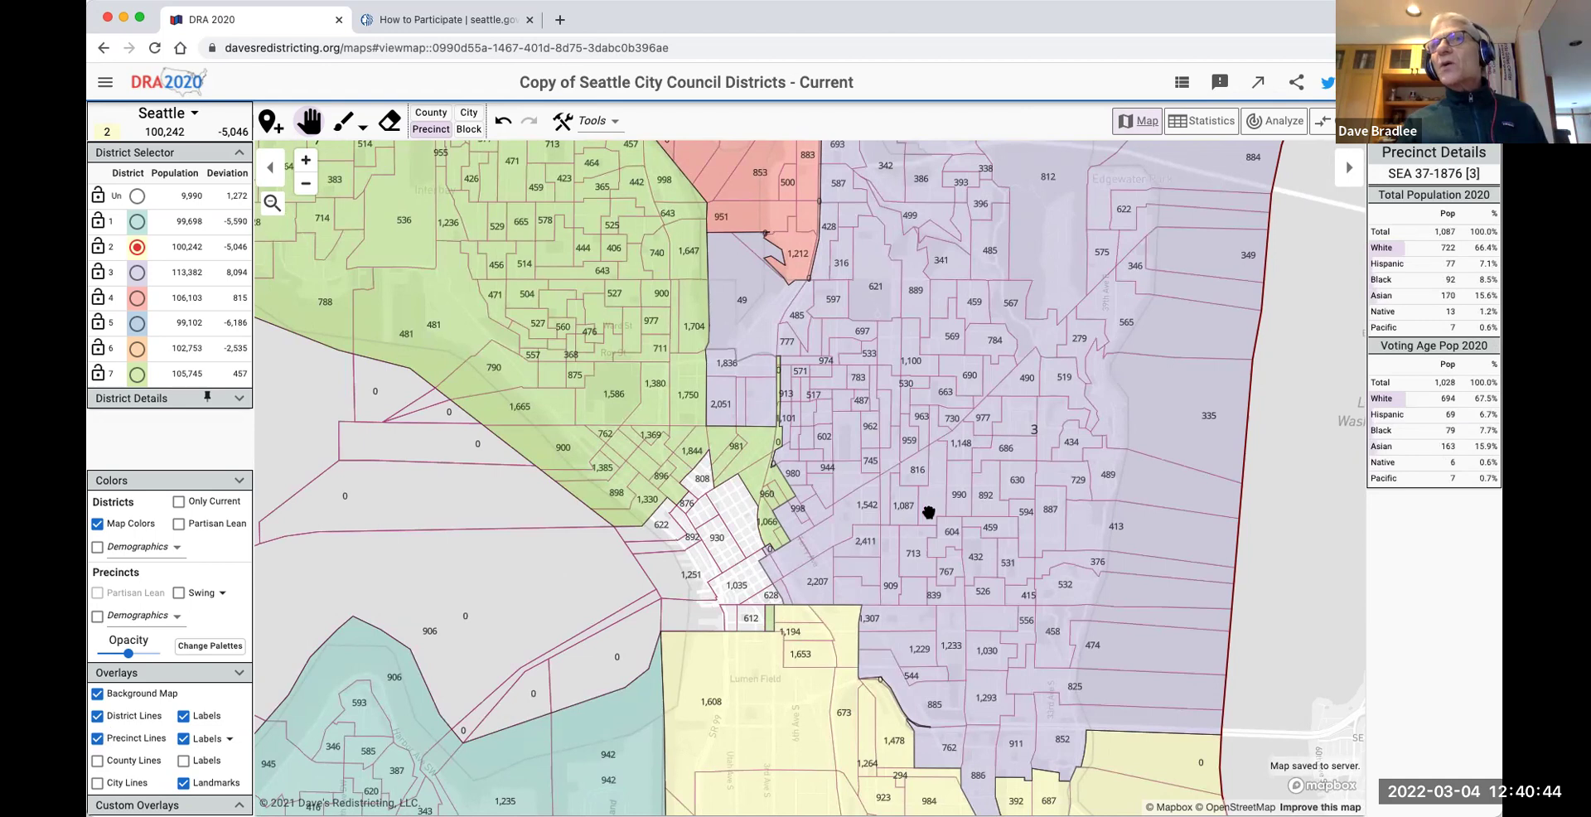
scroll(929, 507, "up", 1)
scroll(930, 507, "up", 3)
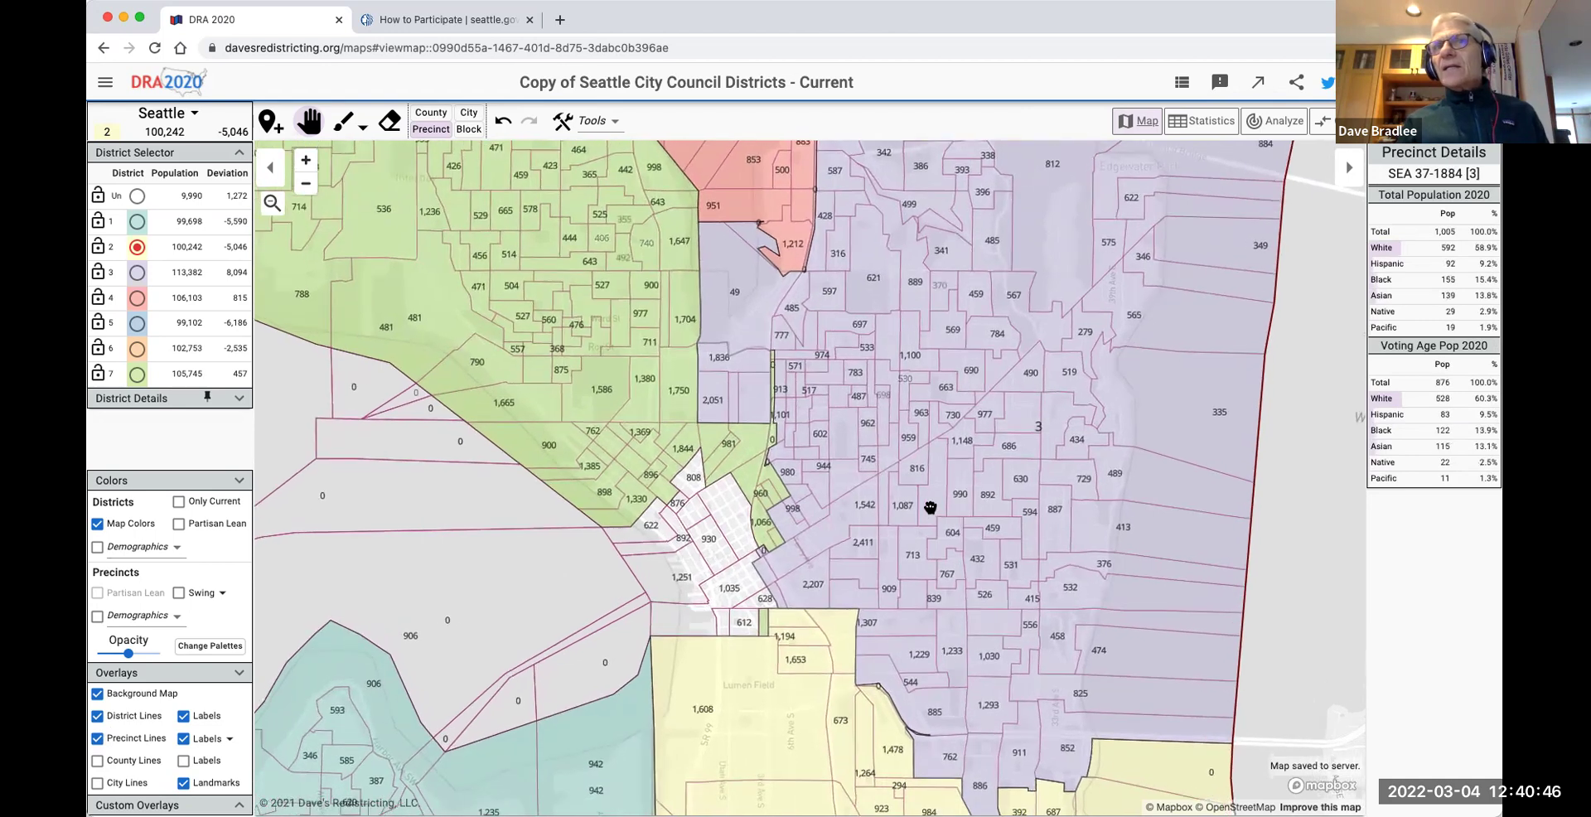
scroll(929, 507, "up", 2)
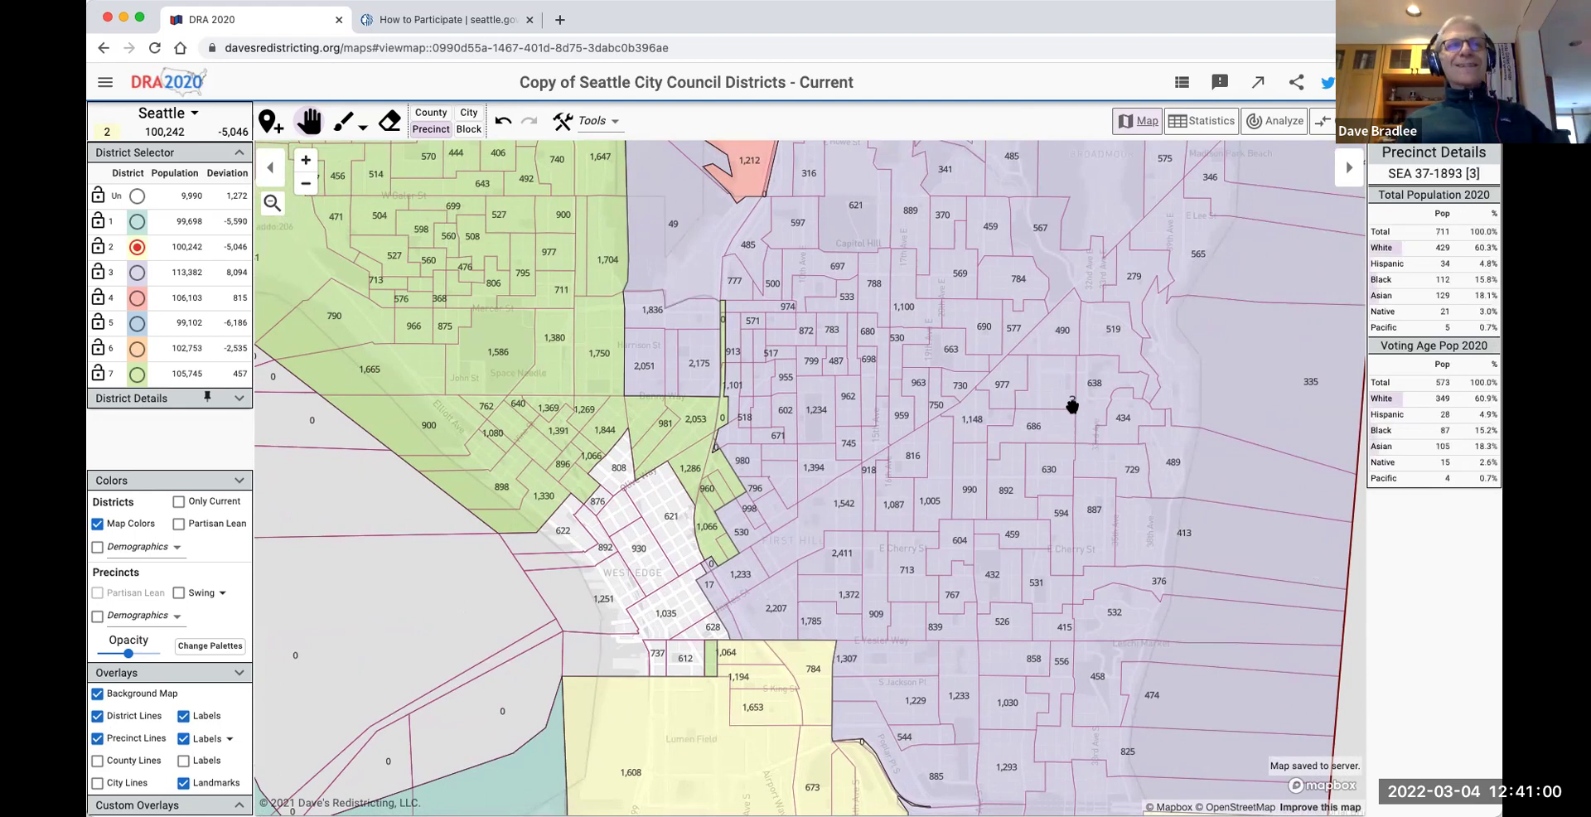
left_click(183, 717)
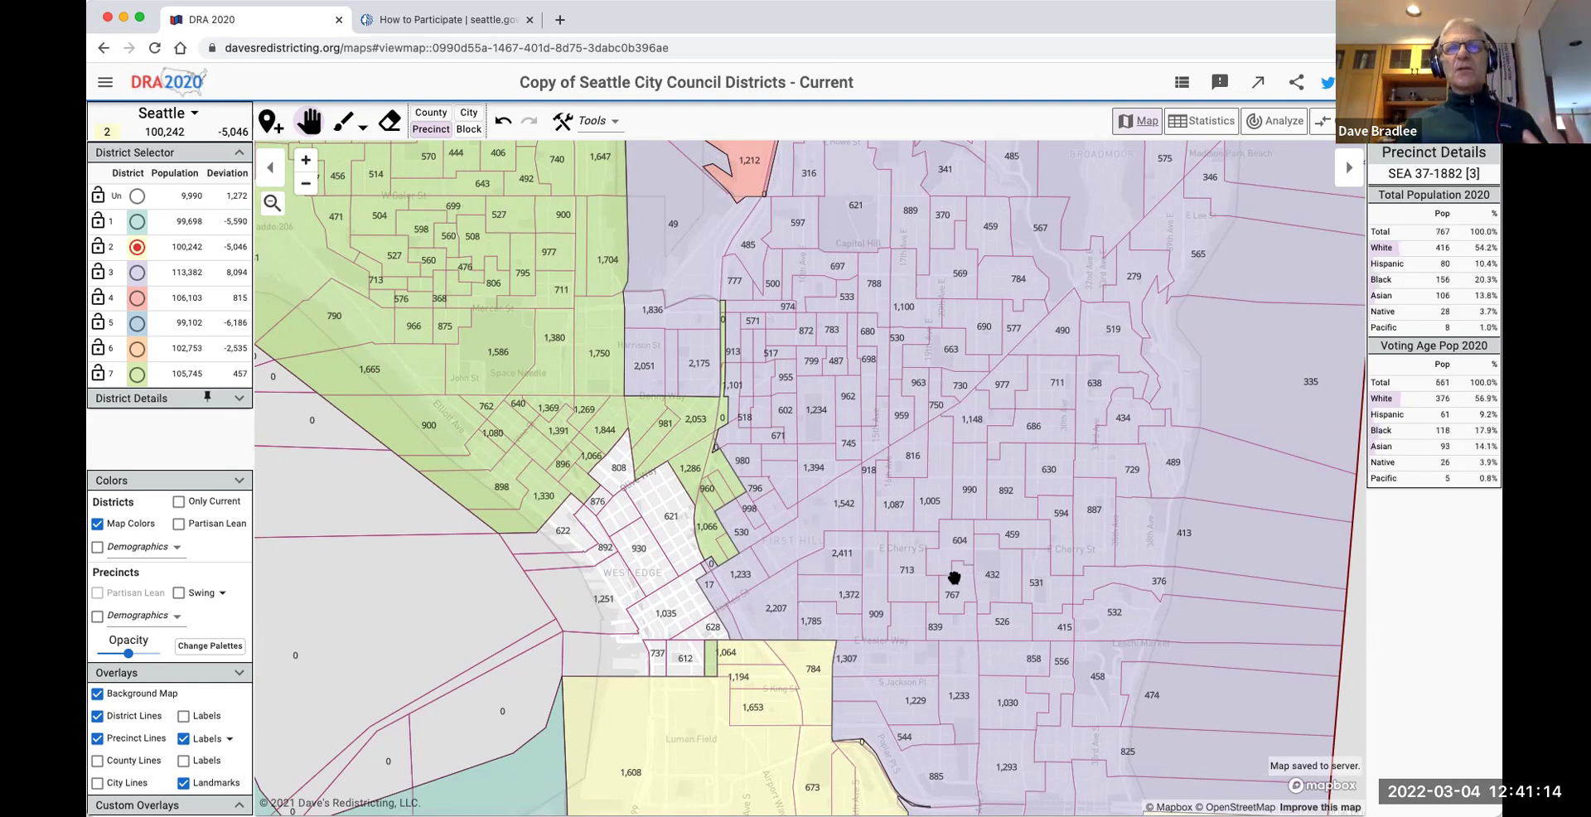
Zoom back out and hide the precinct boundary lines again.
scroll(951, 574, "down", 1)
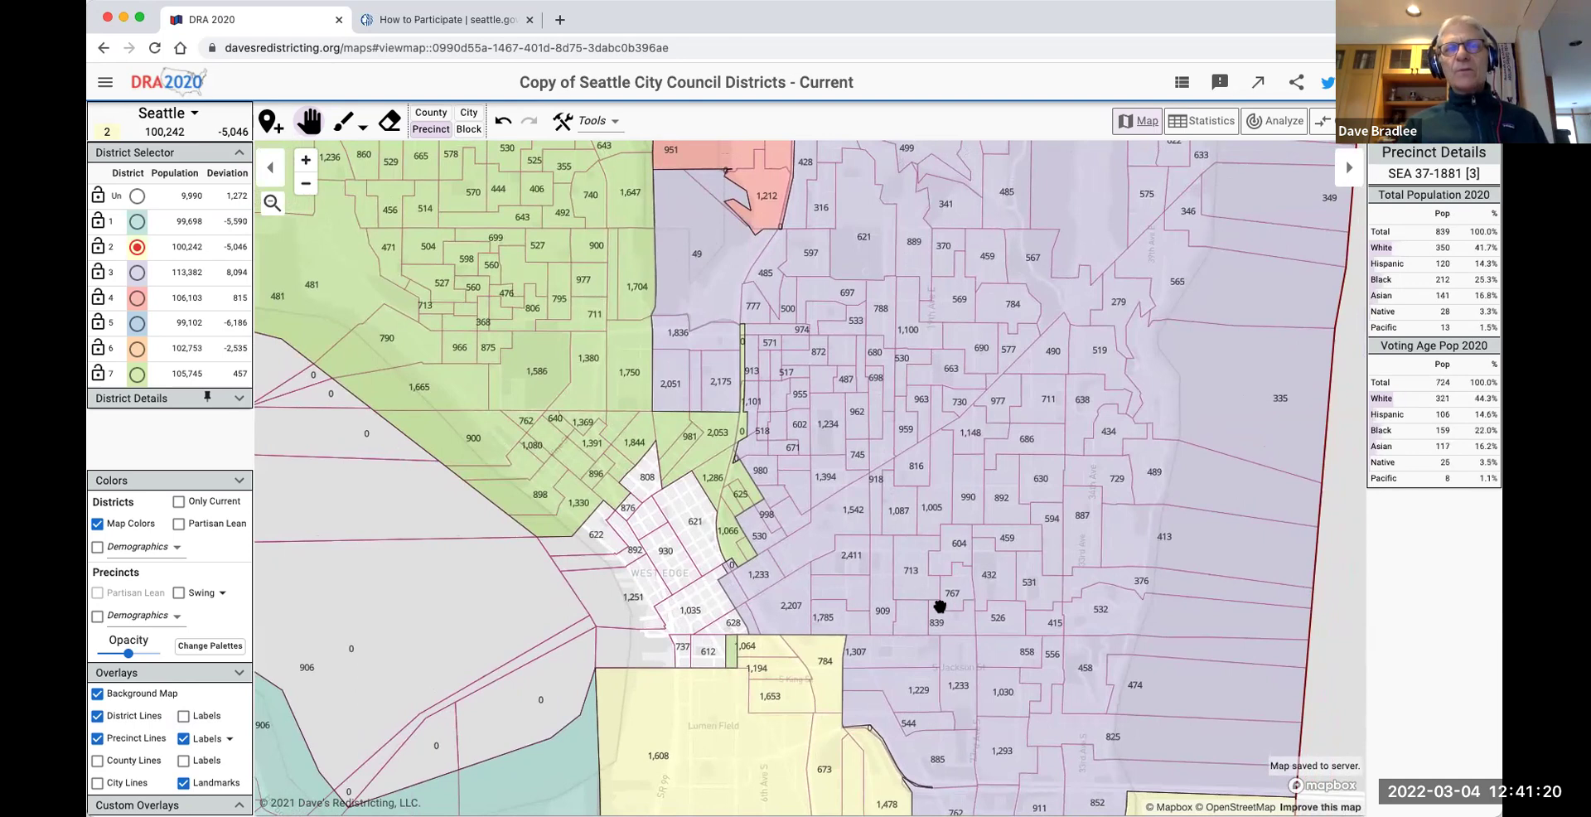
scroll(949, 587, "down", 1)
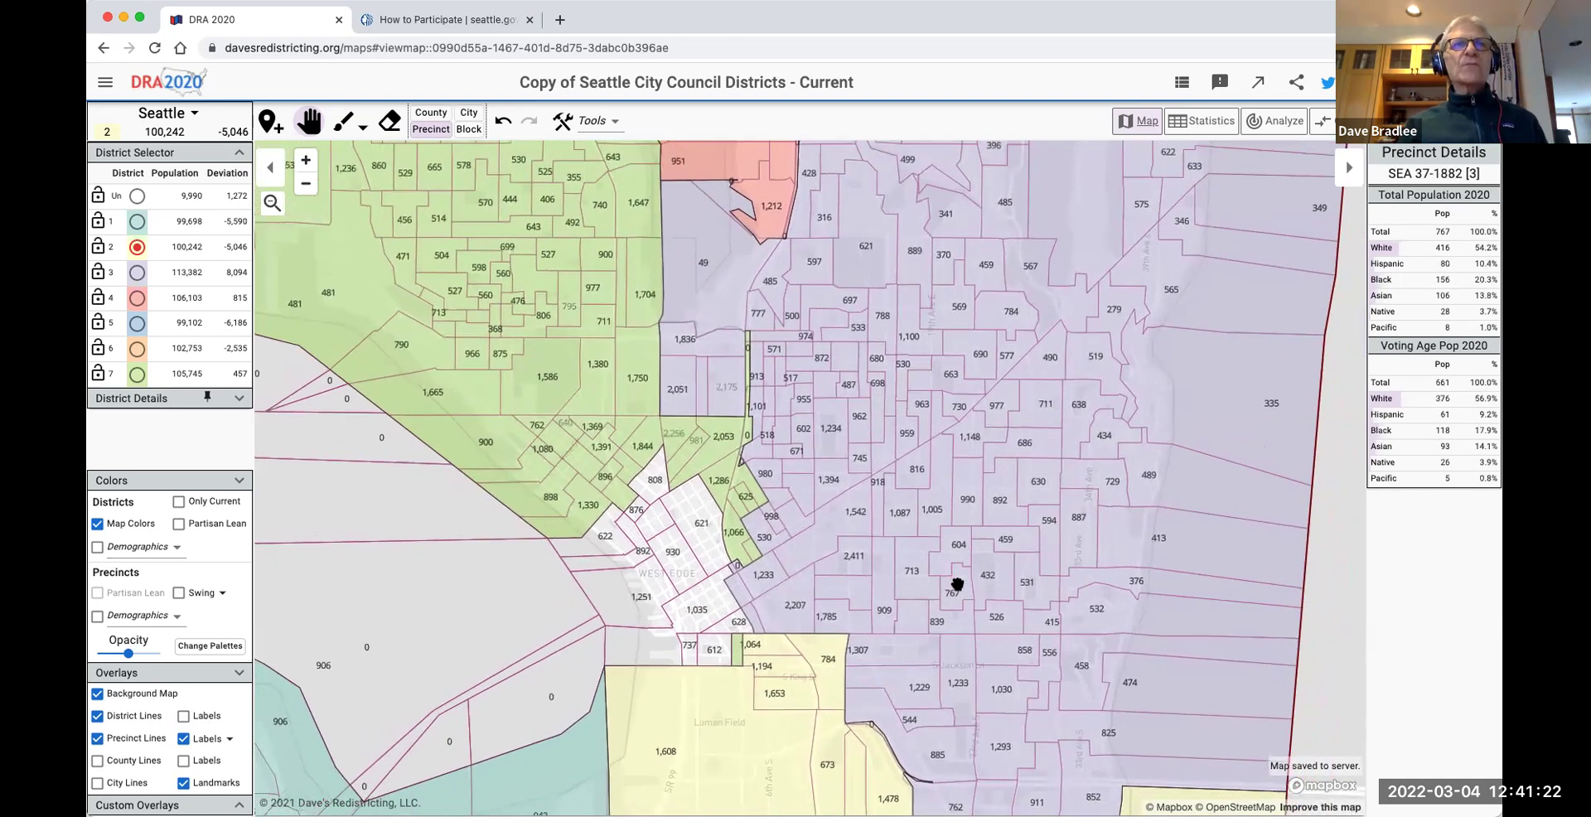
scroll(1046, 636, "down", 2)
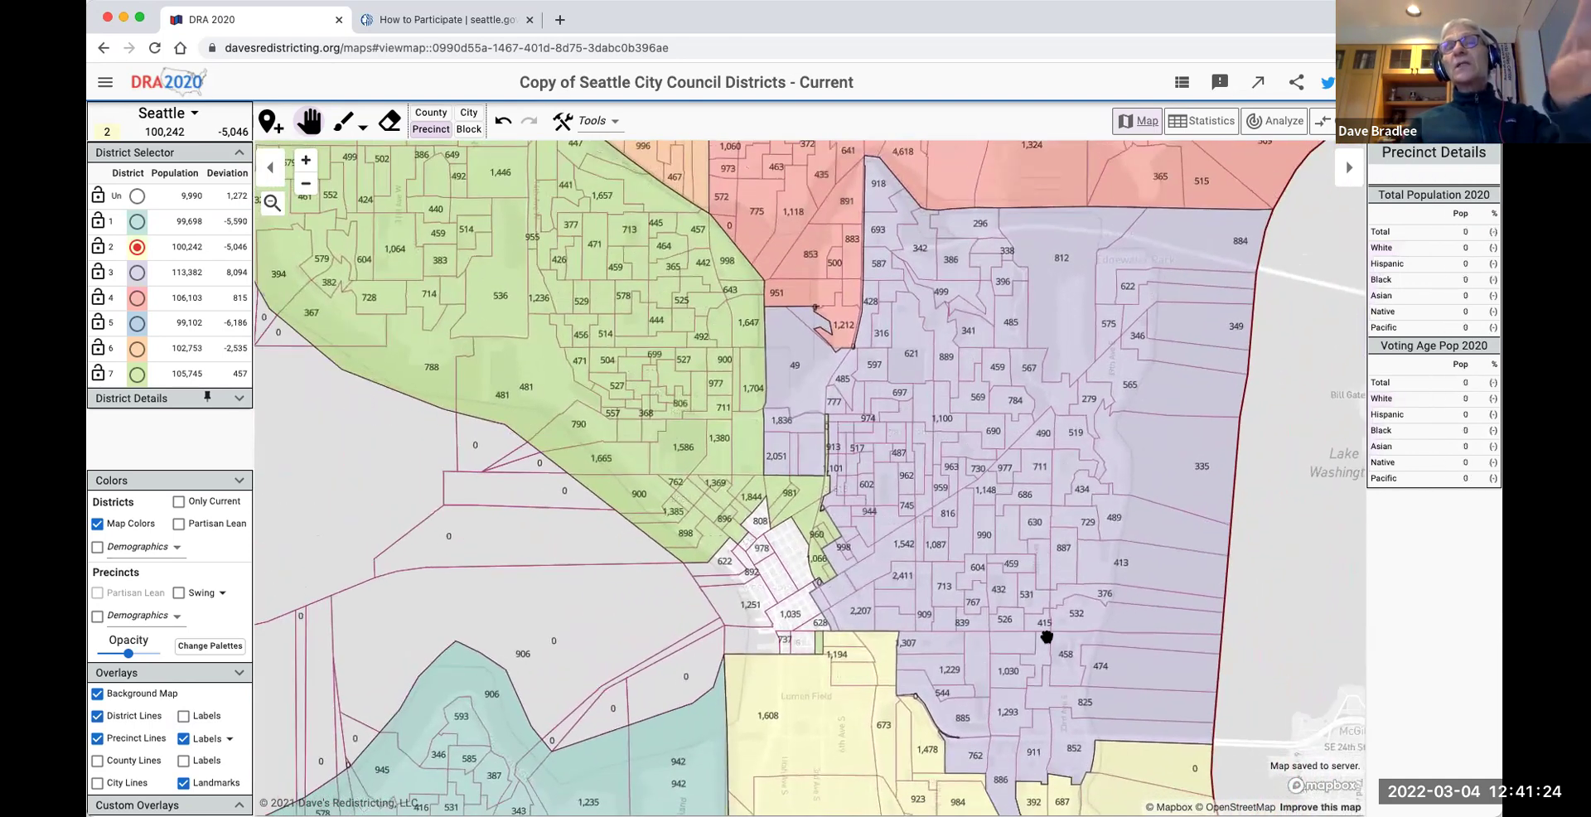
scroll(1046, 636, "down", 2)
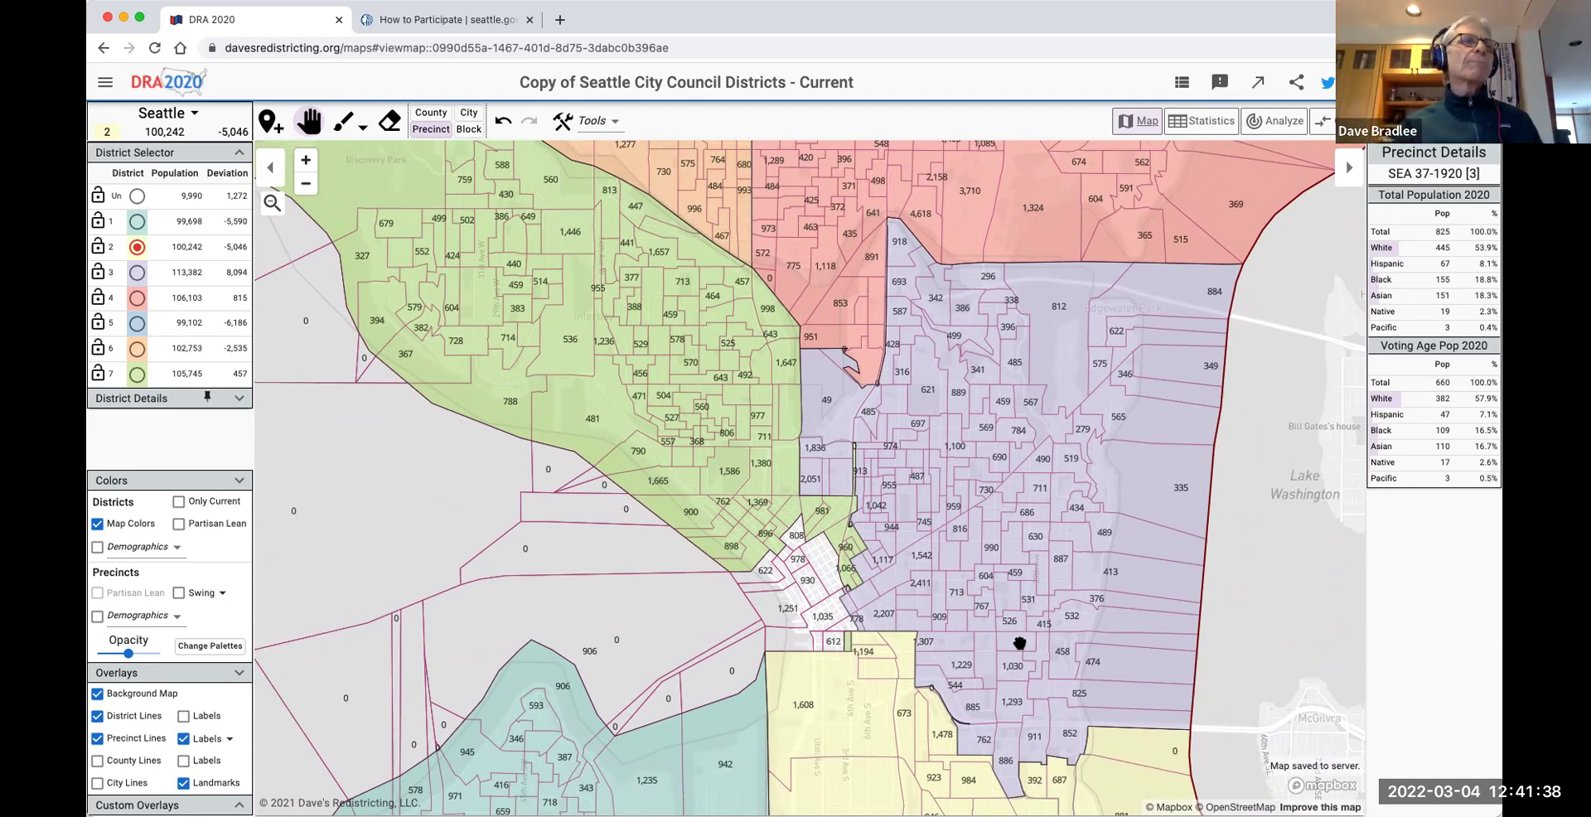
left_click(97, 738)
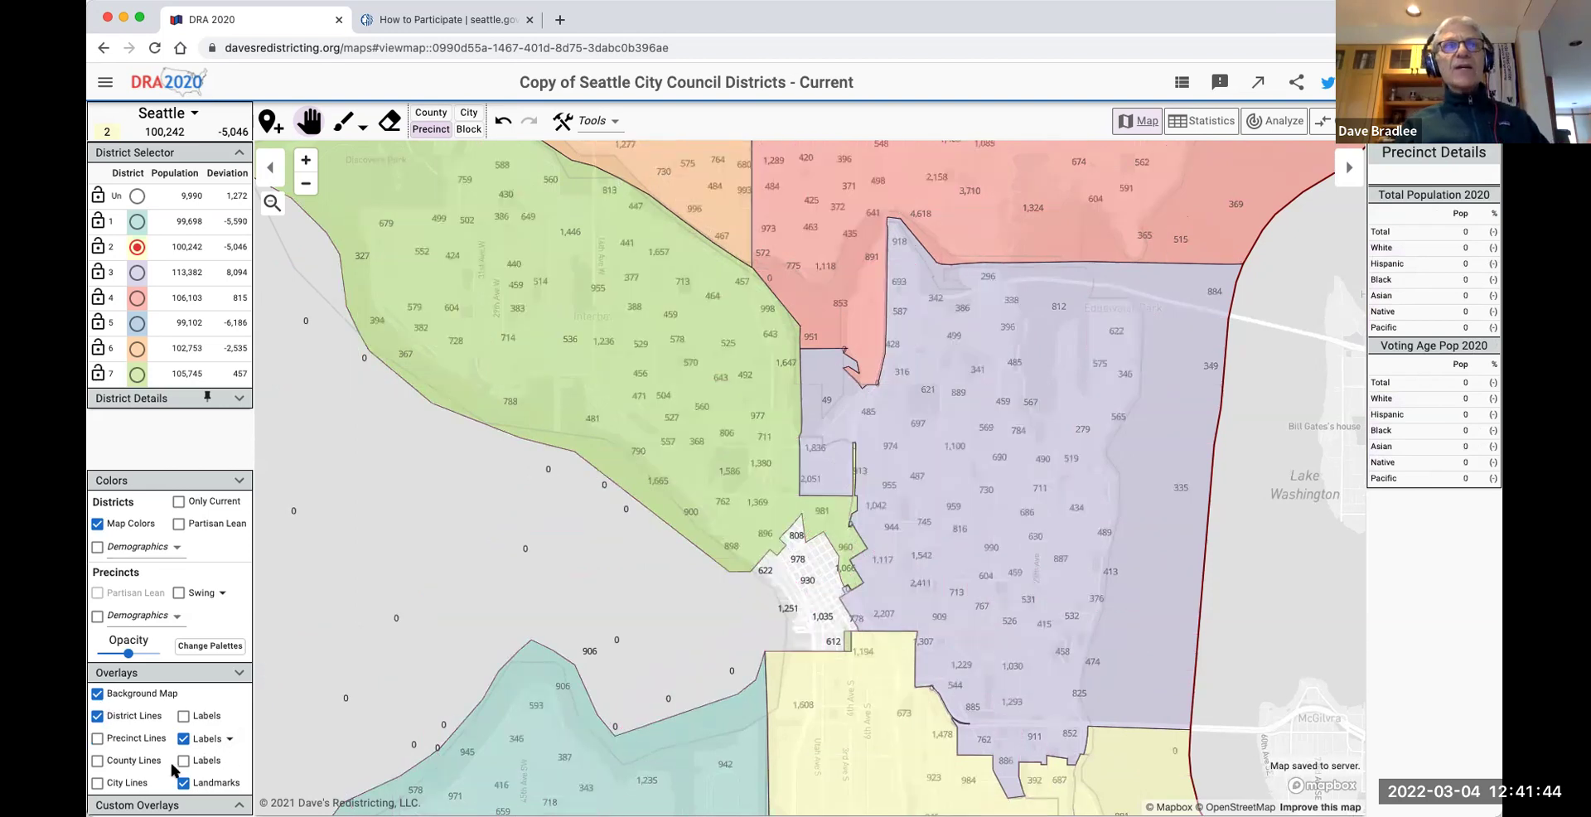
left_click(184, 739)
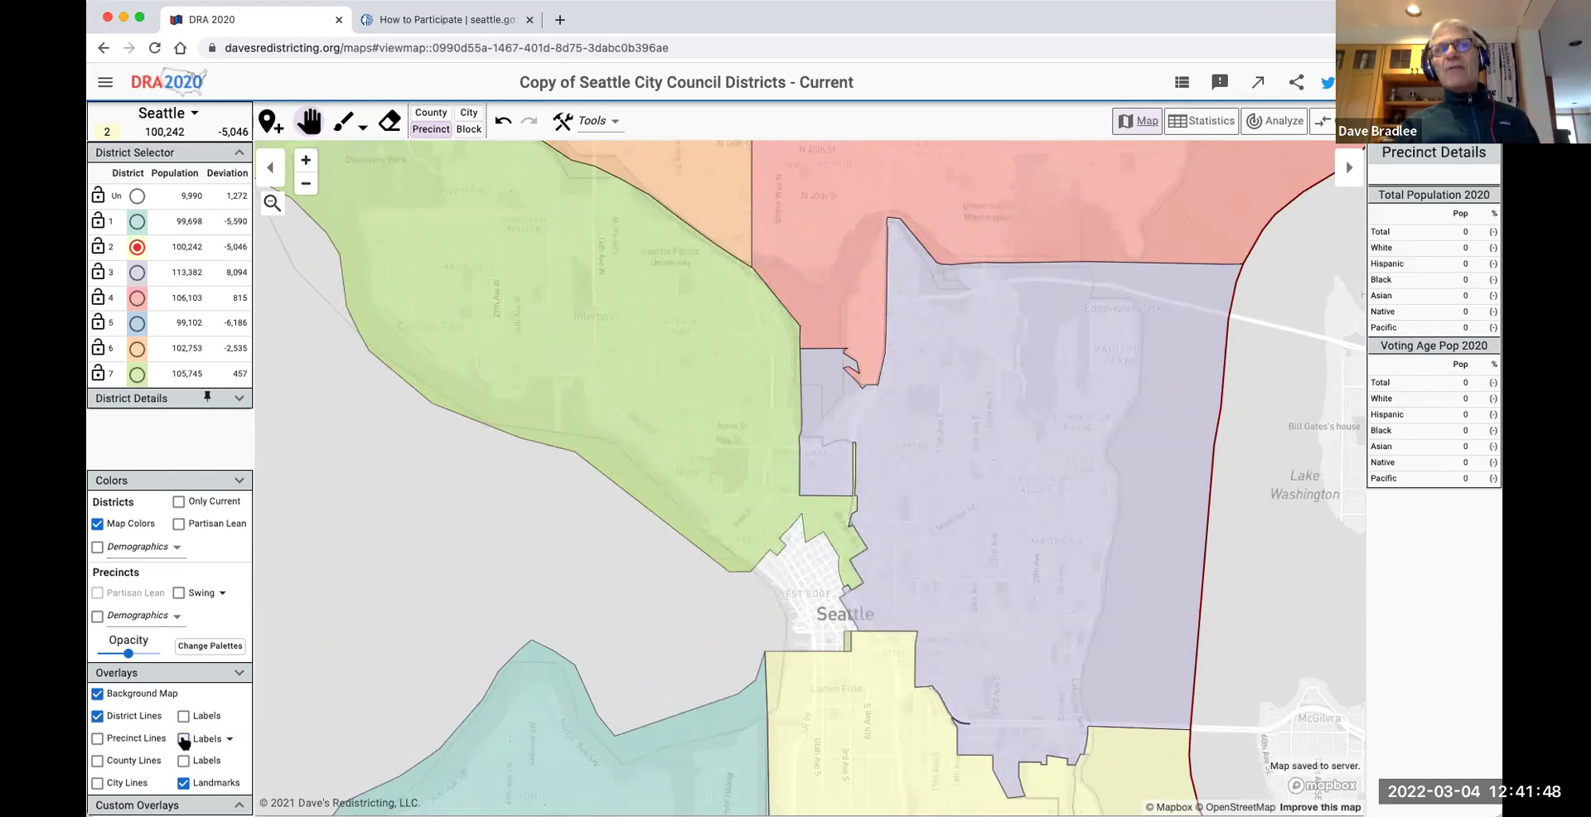
left_click(184, 738)
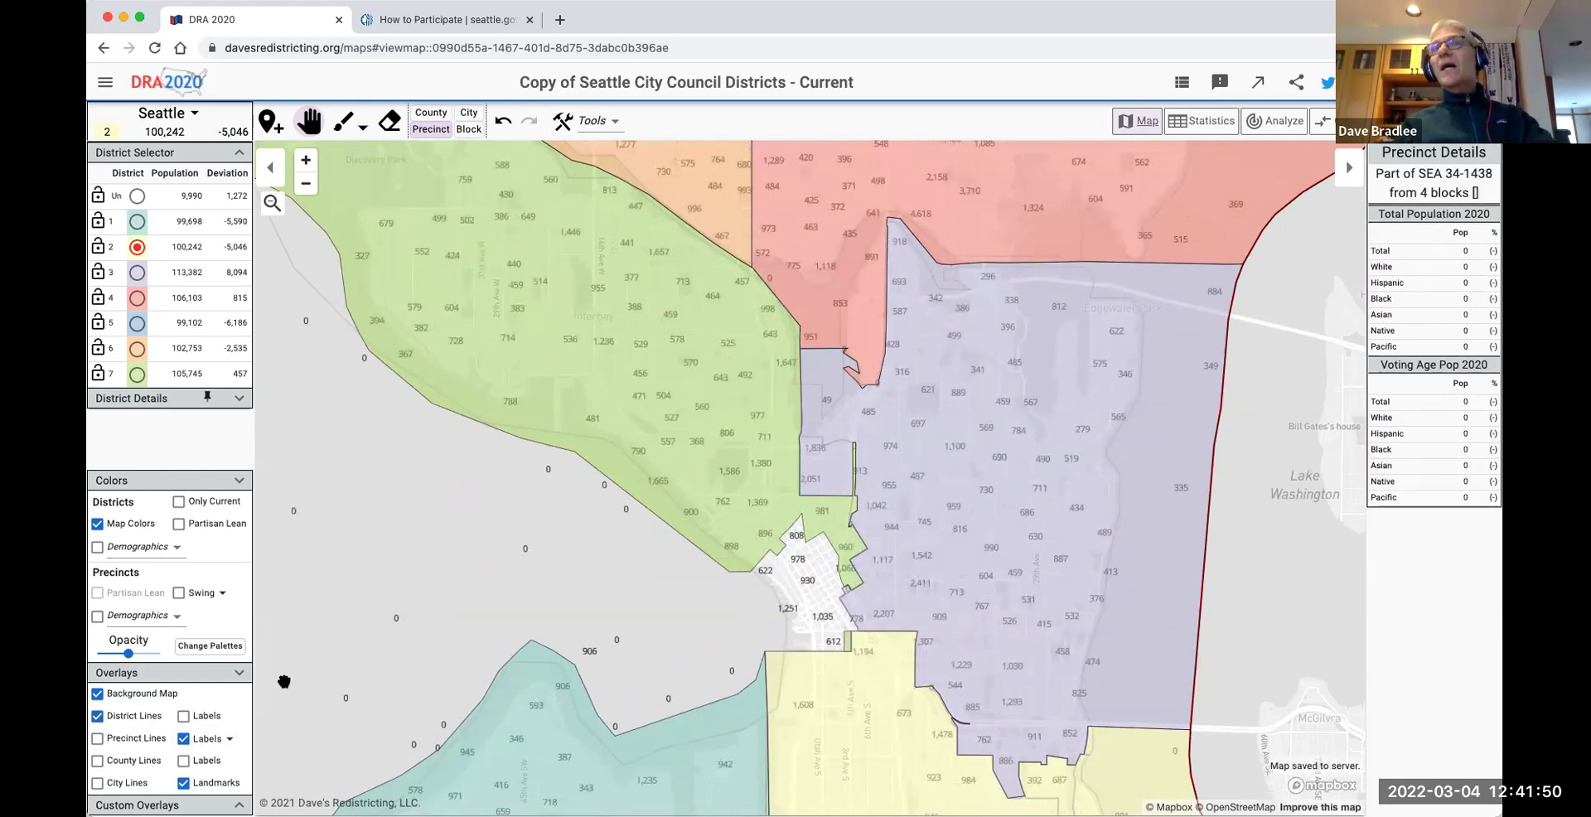
left_click(232, 741)
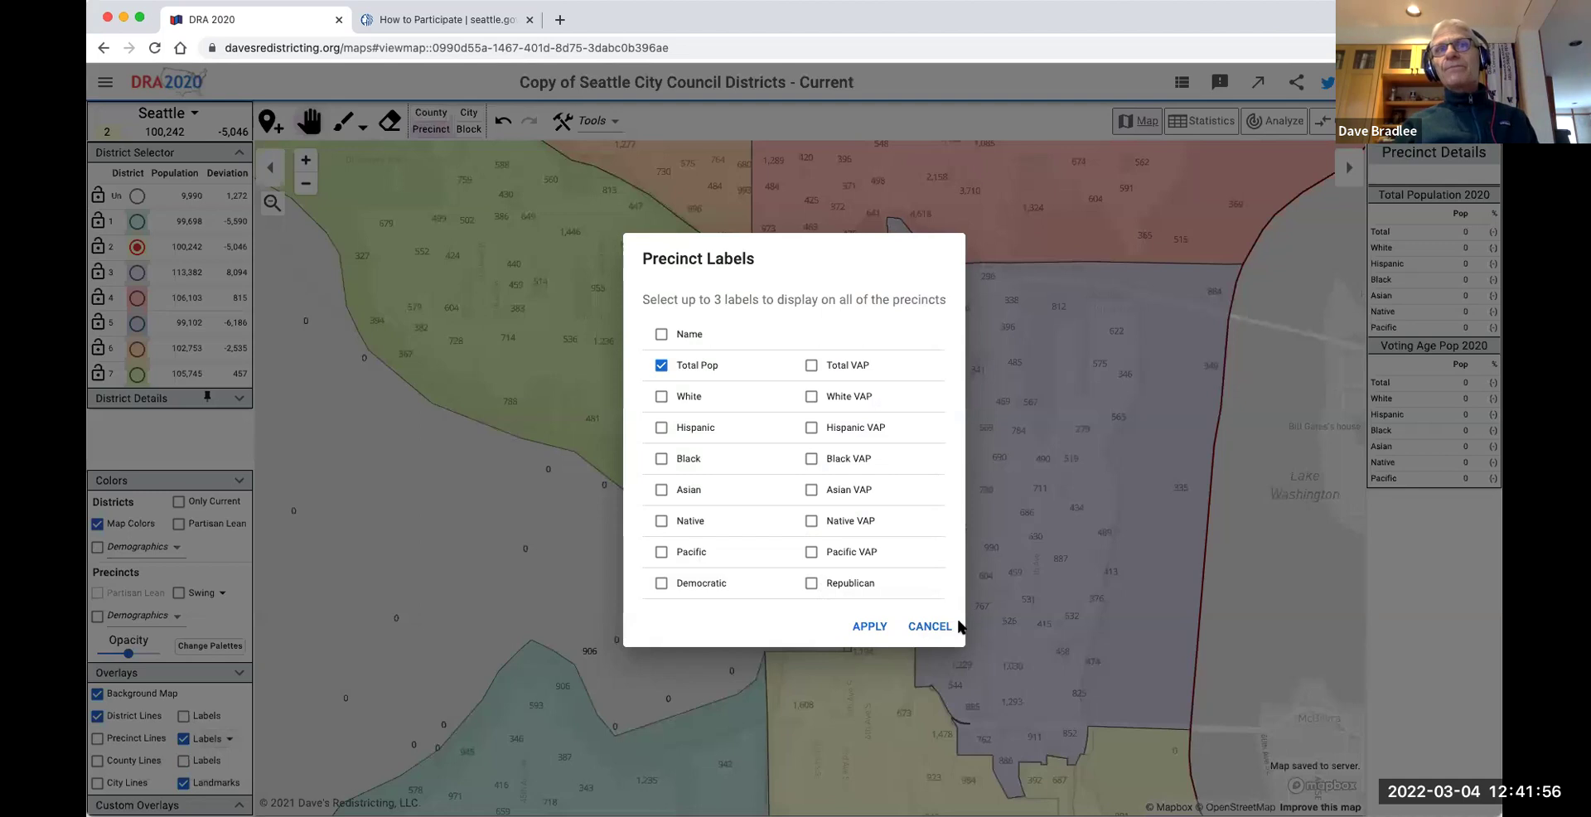
left_click(931, 626)
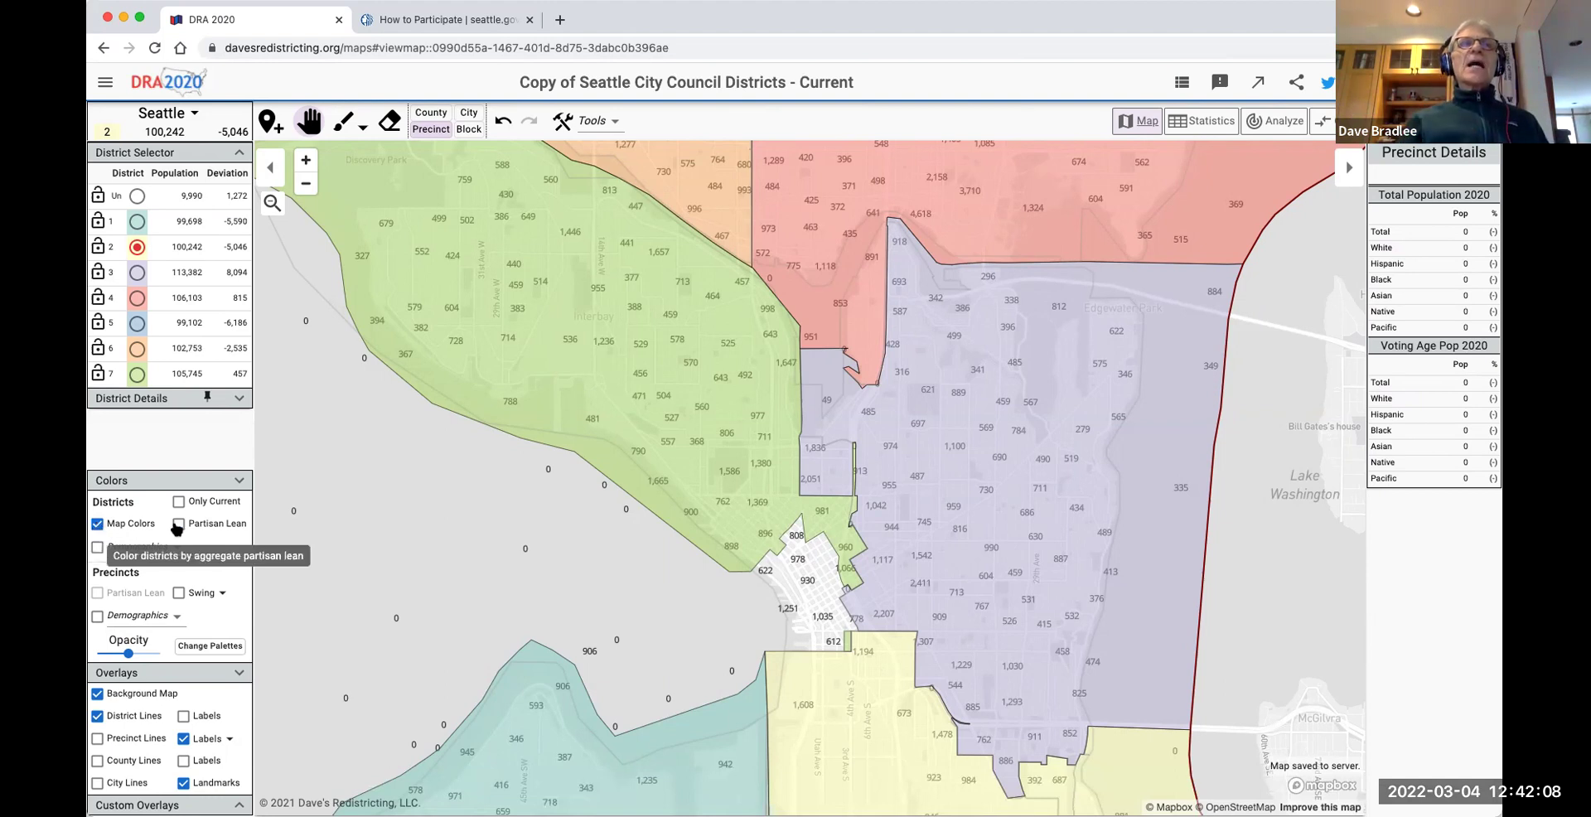
left_click(98, 547)
mouse_move(342, 557)
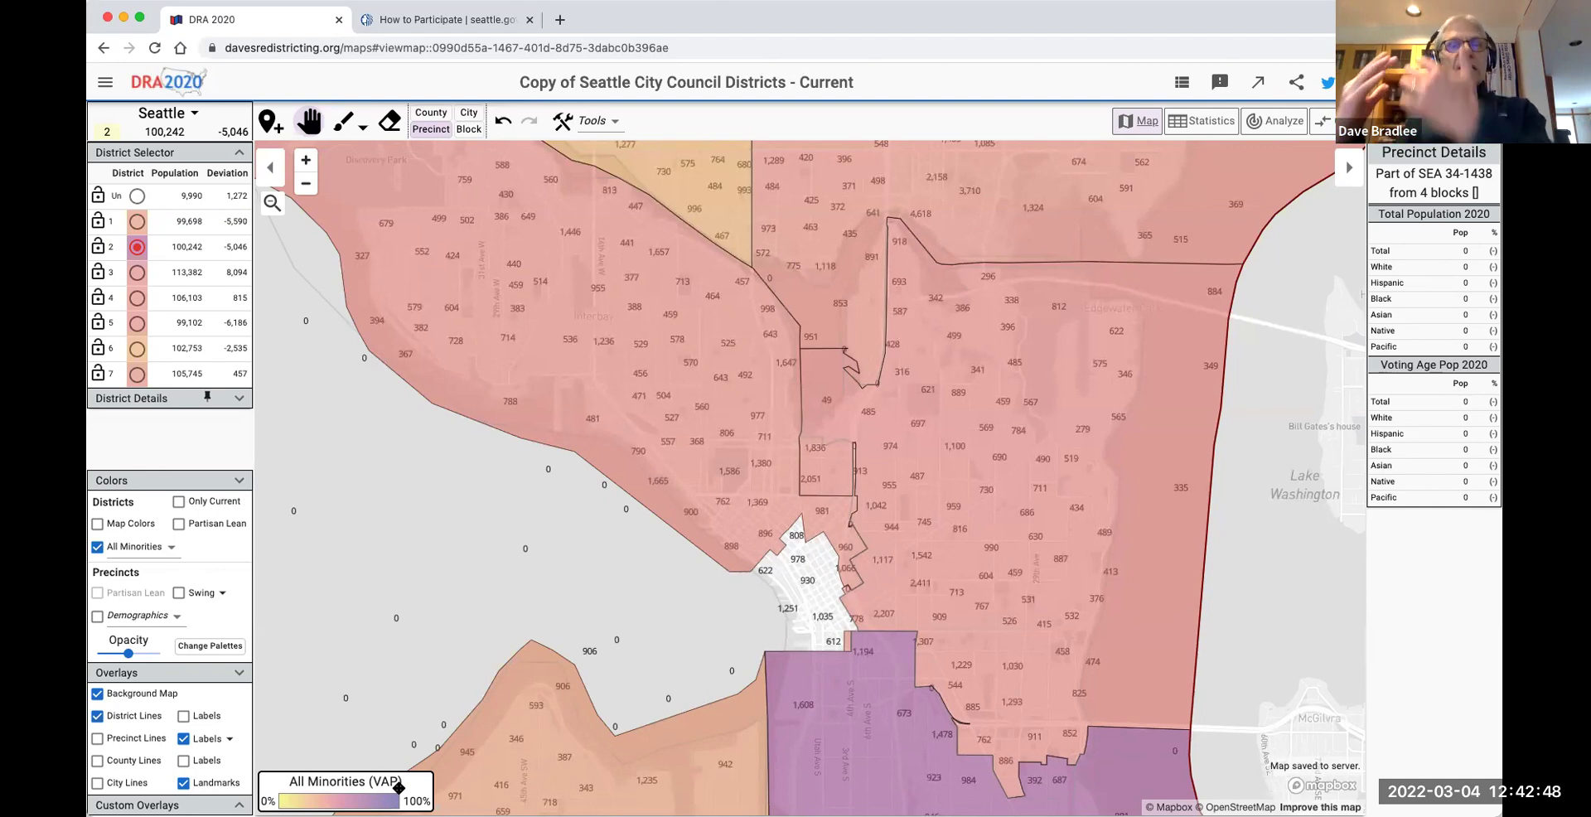
left_click(128, 546)
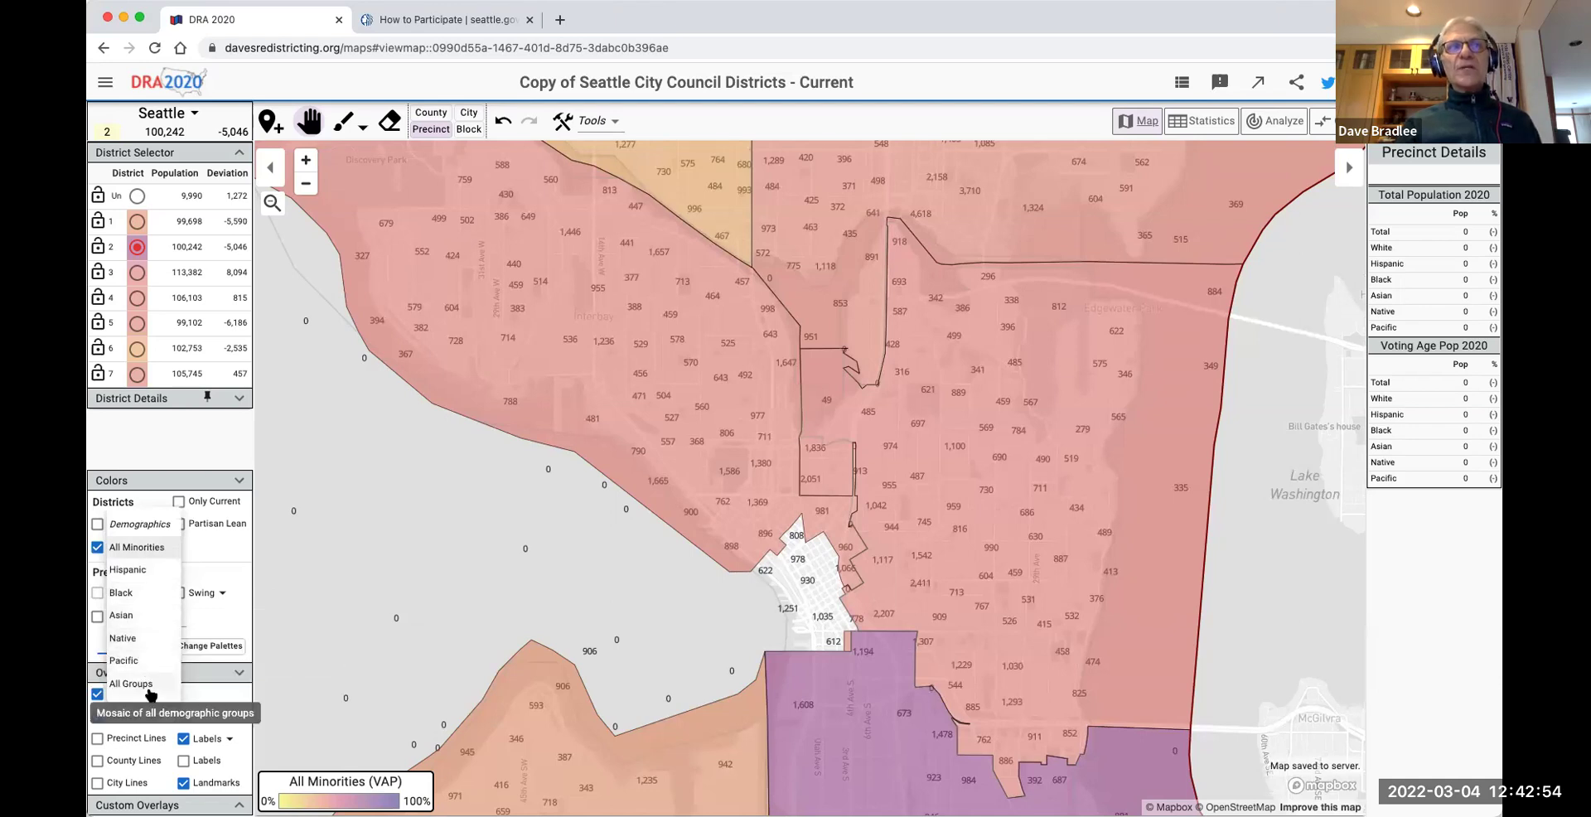
left_click(122, 615)
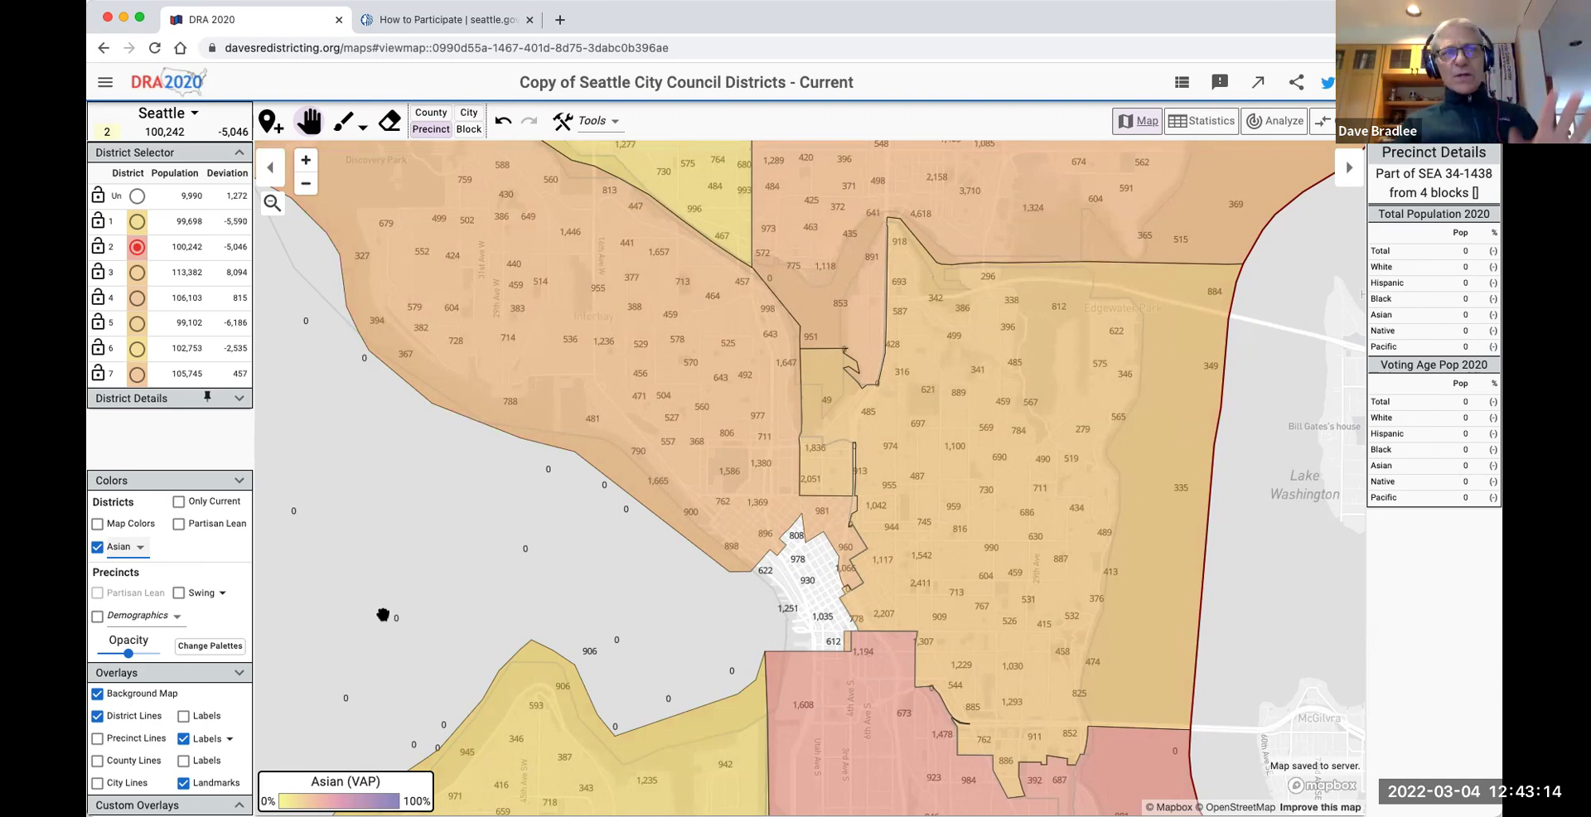
left_click(98, 524)
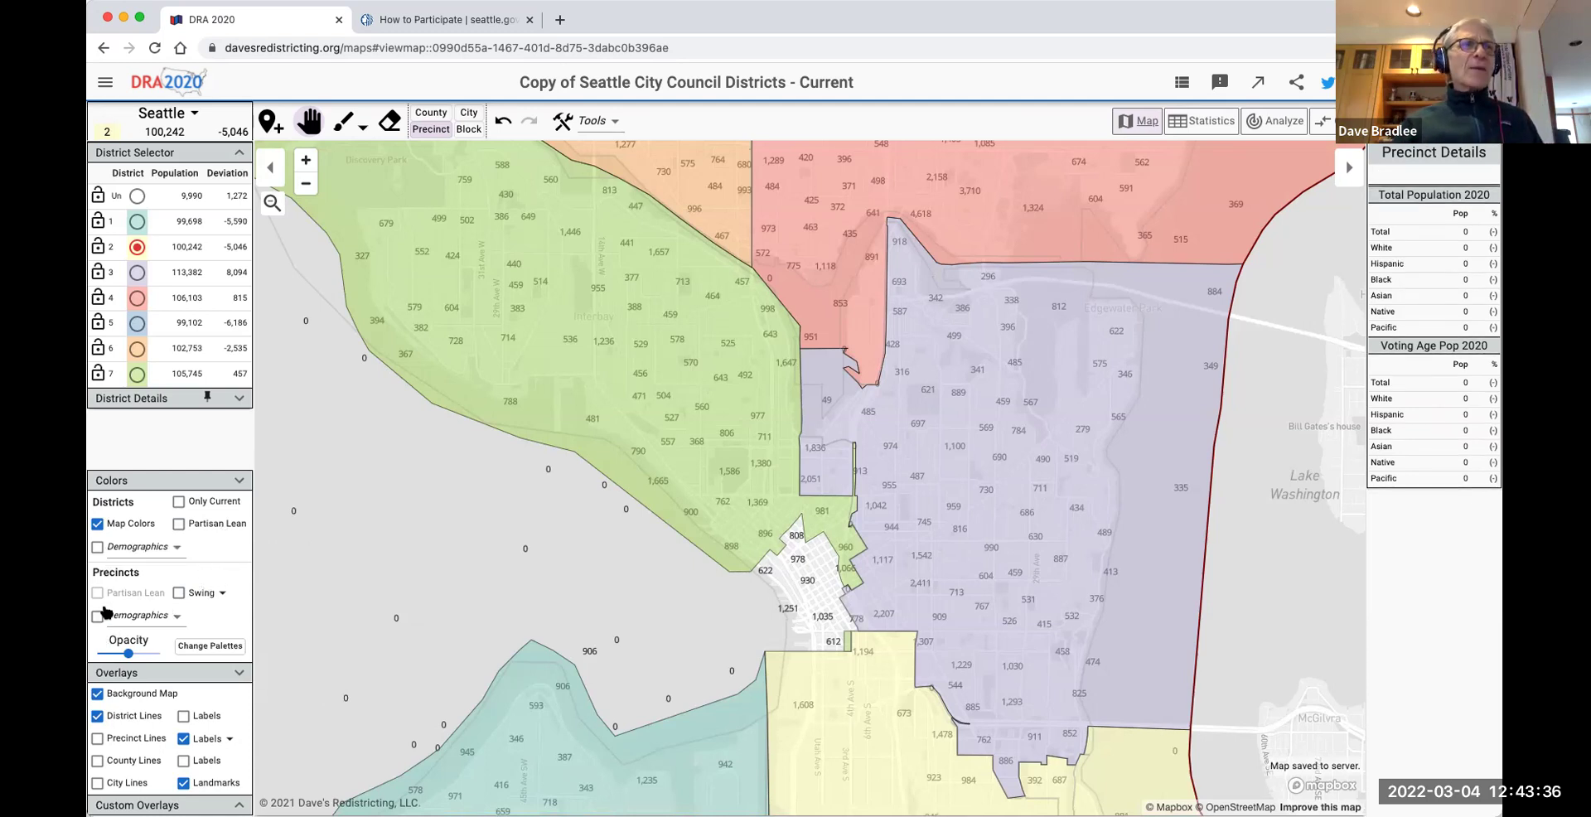
Shade precincts by All Minorities share and pan the map to show the southern districts.
left_click(97, 617)
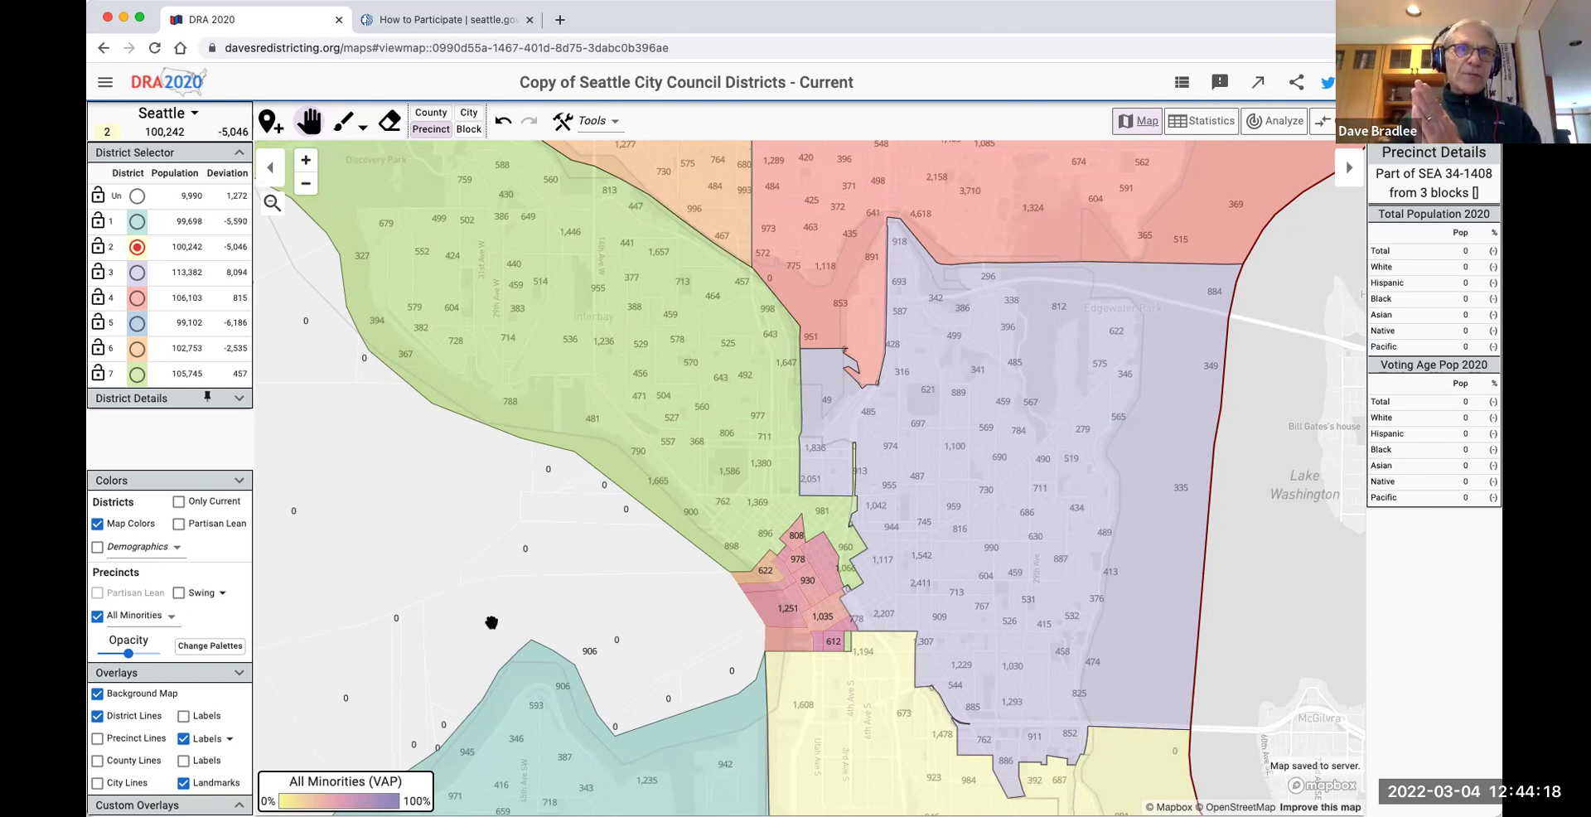
left_click_drag(494, 561, 494, 400)
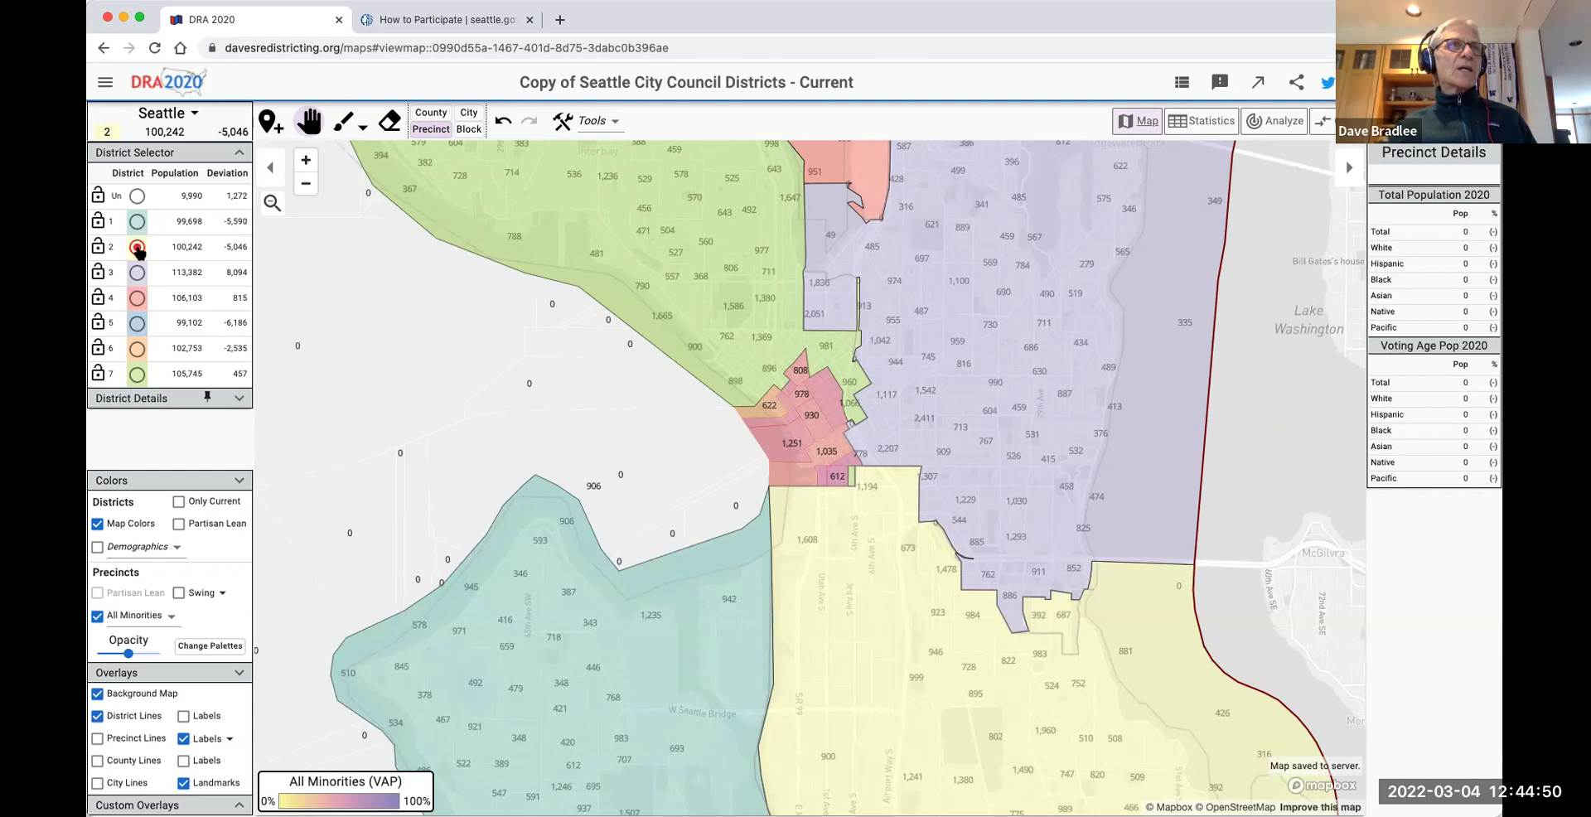
Colour only the current district (District 2) and zoom out.
left_click(179, 502)
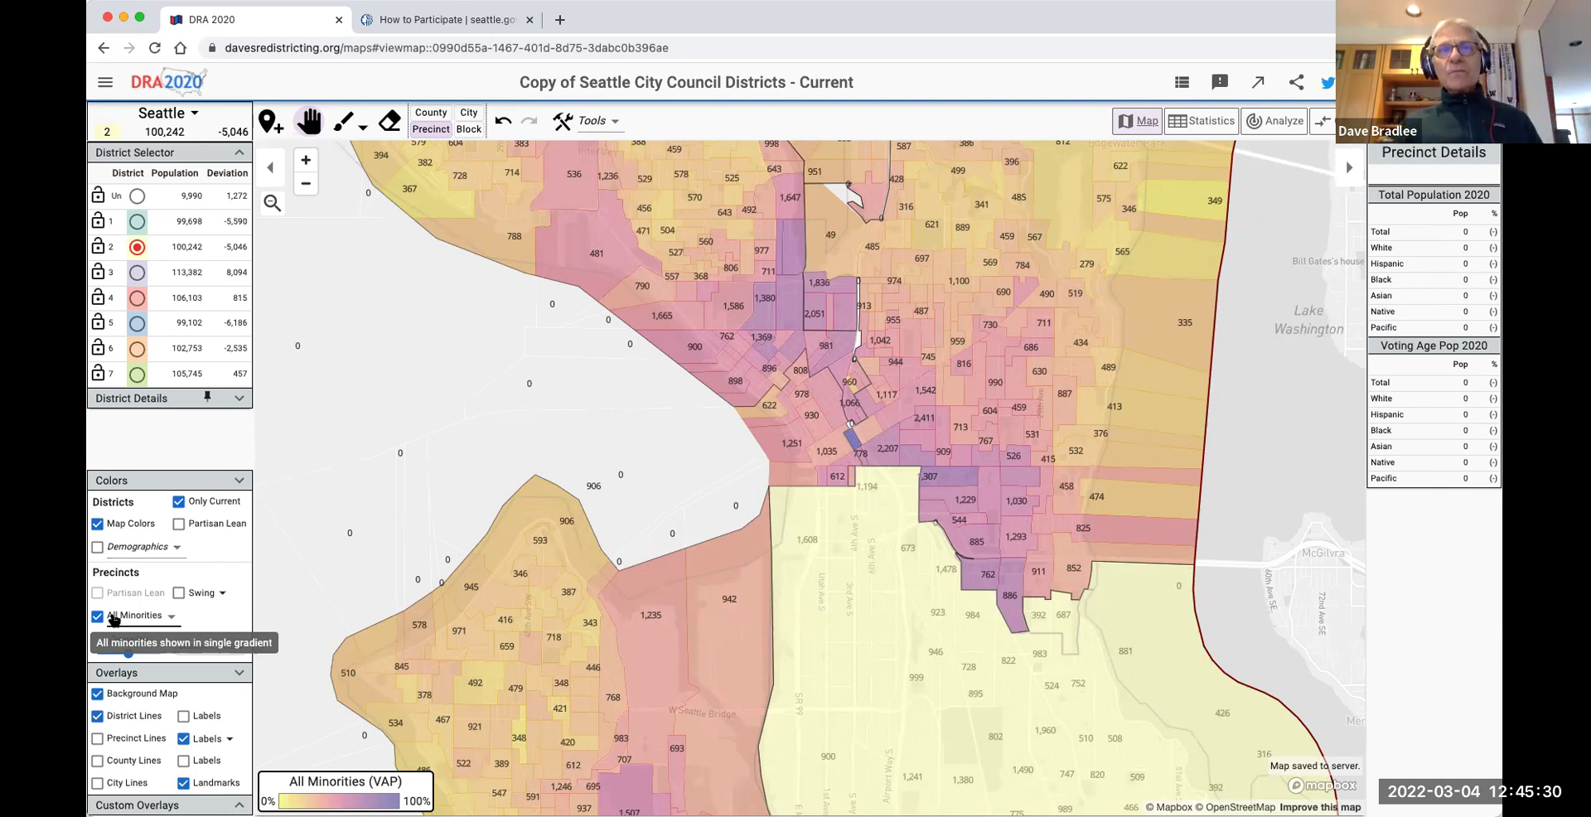
scroll(867, 661, "down", 5)
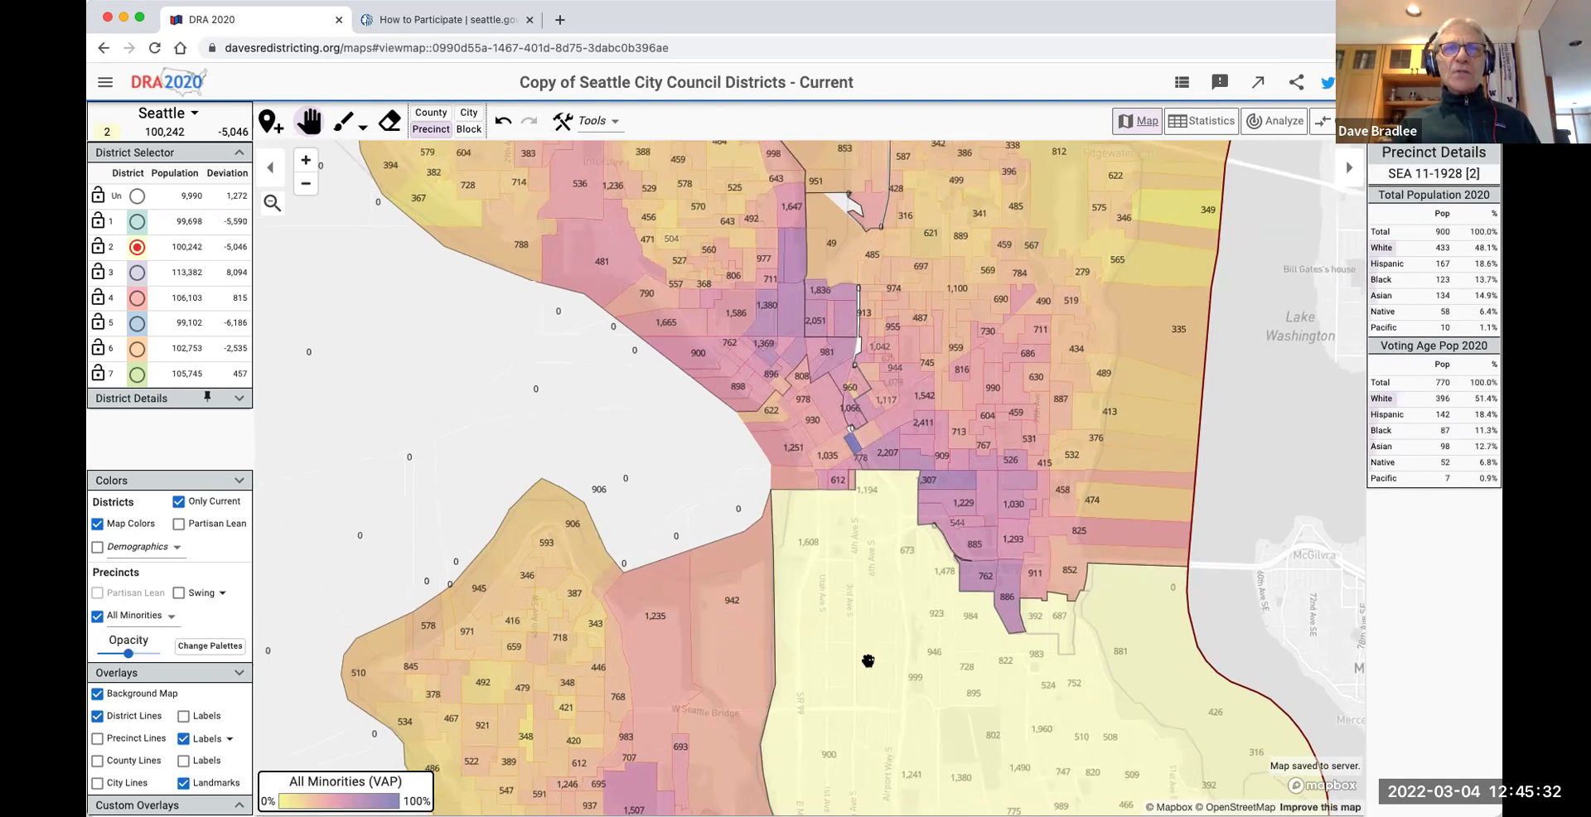
scroll(868, 661, "down", 5)
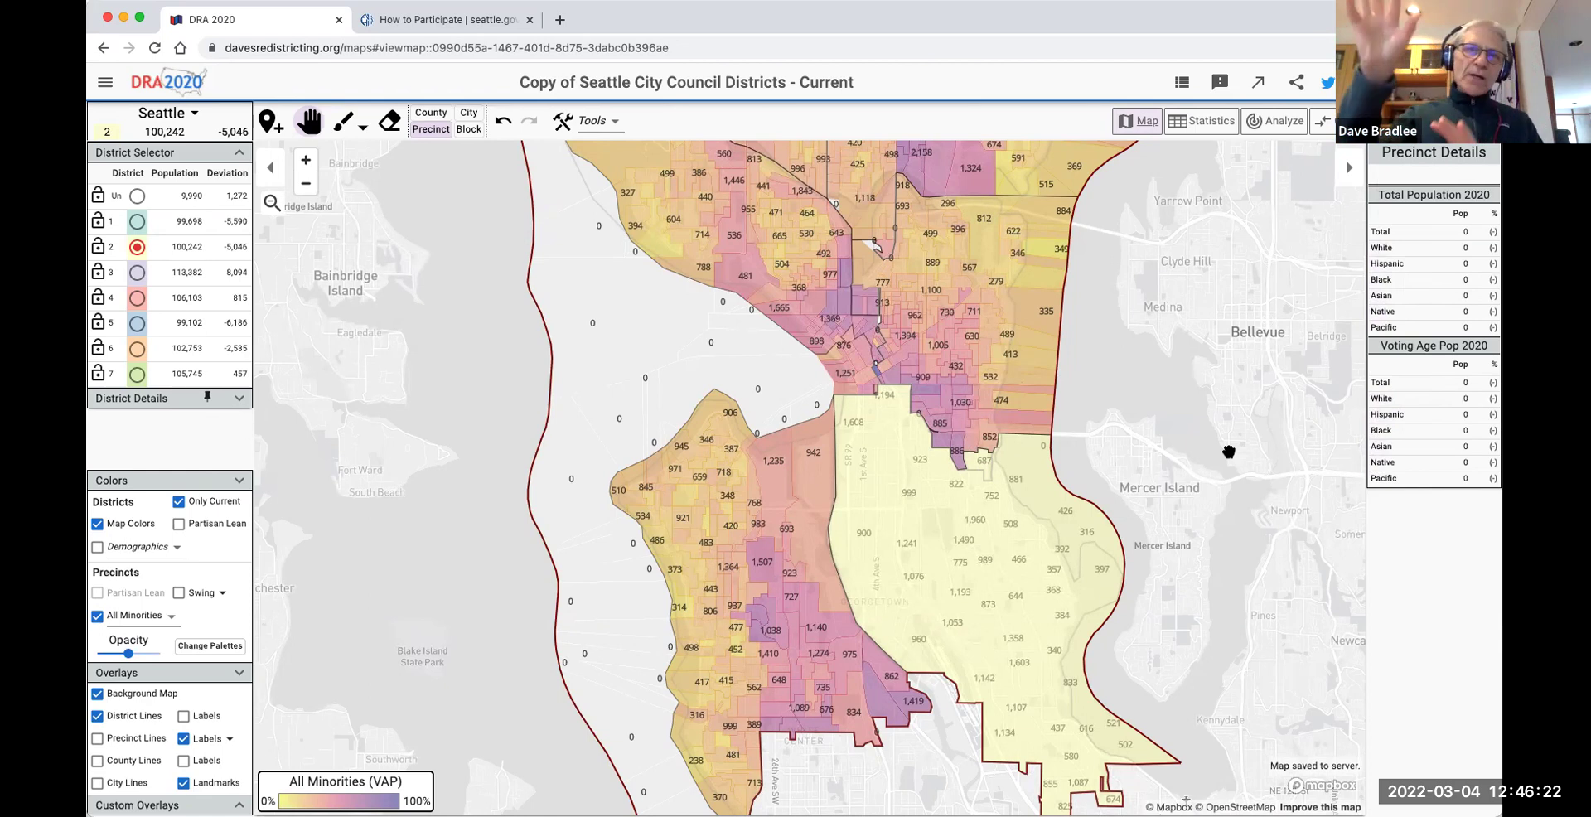
Switch off All Minorities shading and Only Current, then pan north to the northern districts.
left_click(97, 616)
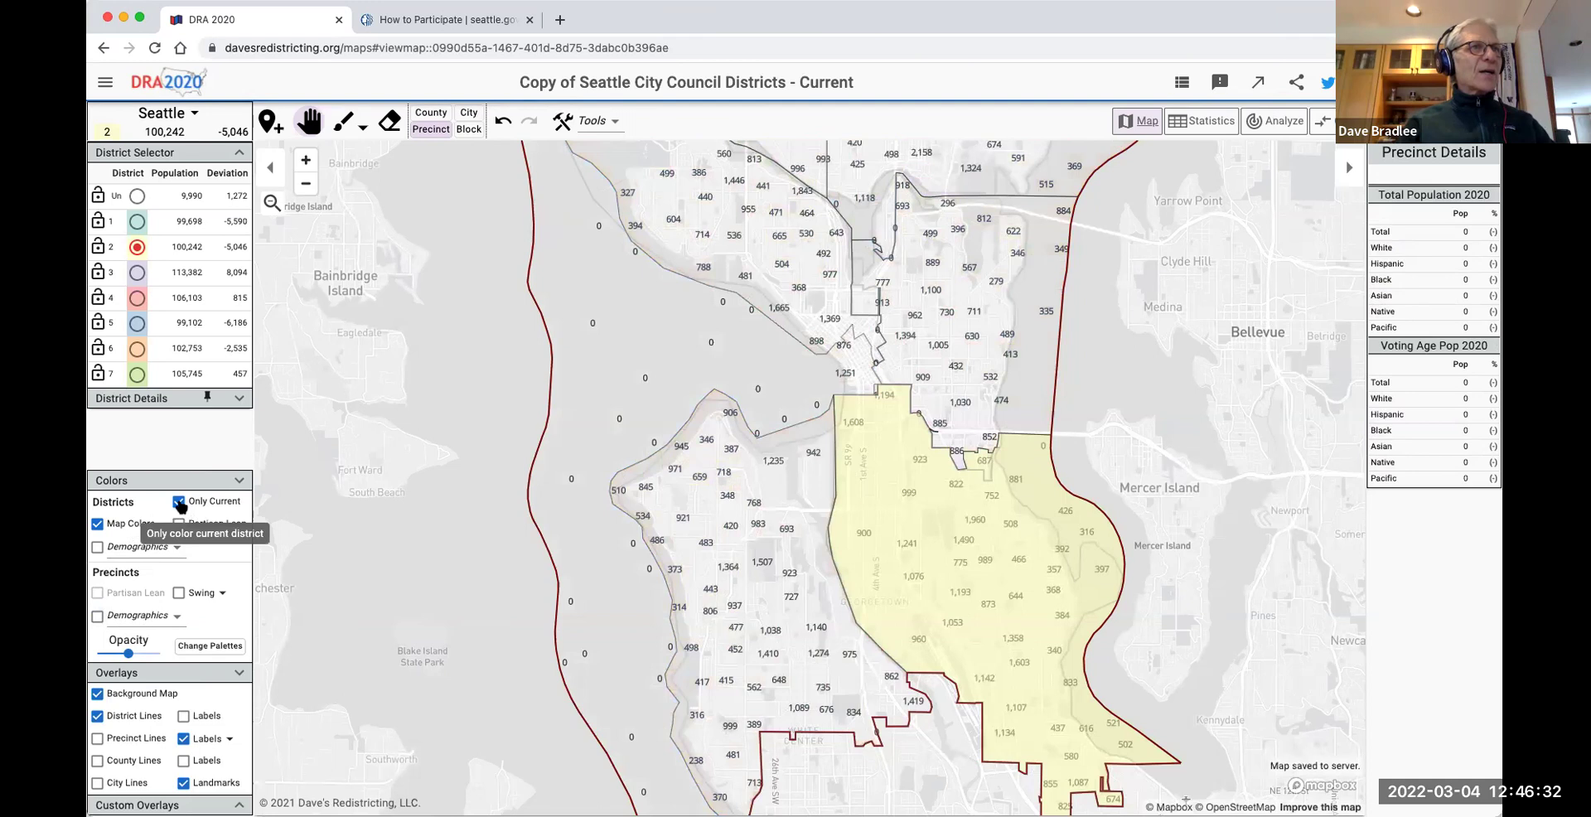
left_click(179, 502)
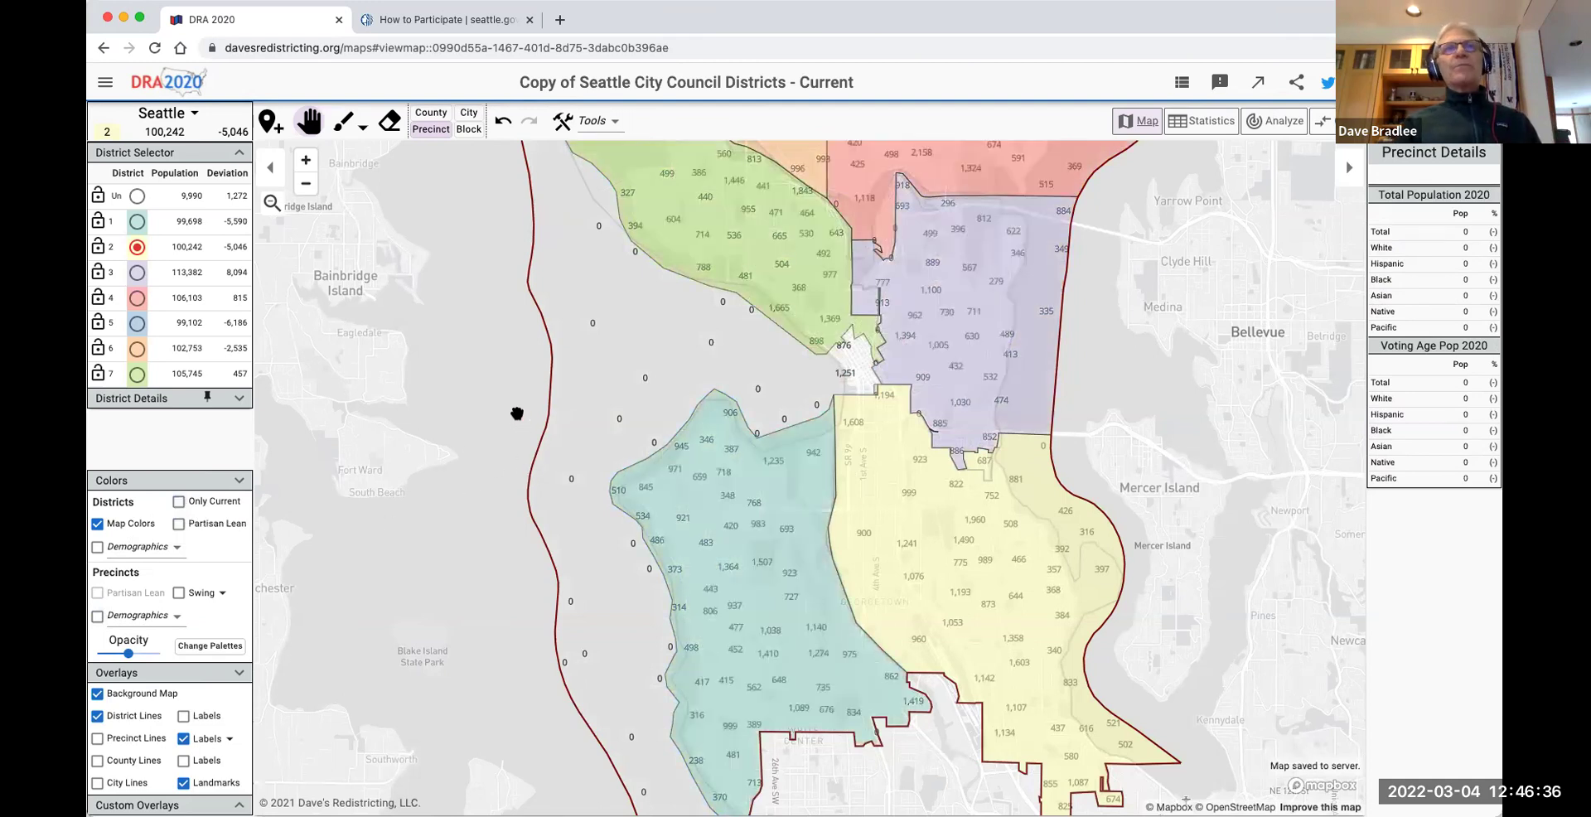
left_click_drag(518, 405, 550, 509)
scroll(550, 509, "down", 1)
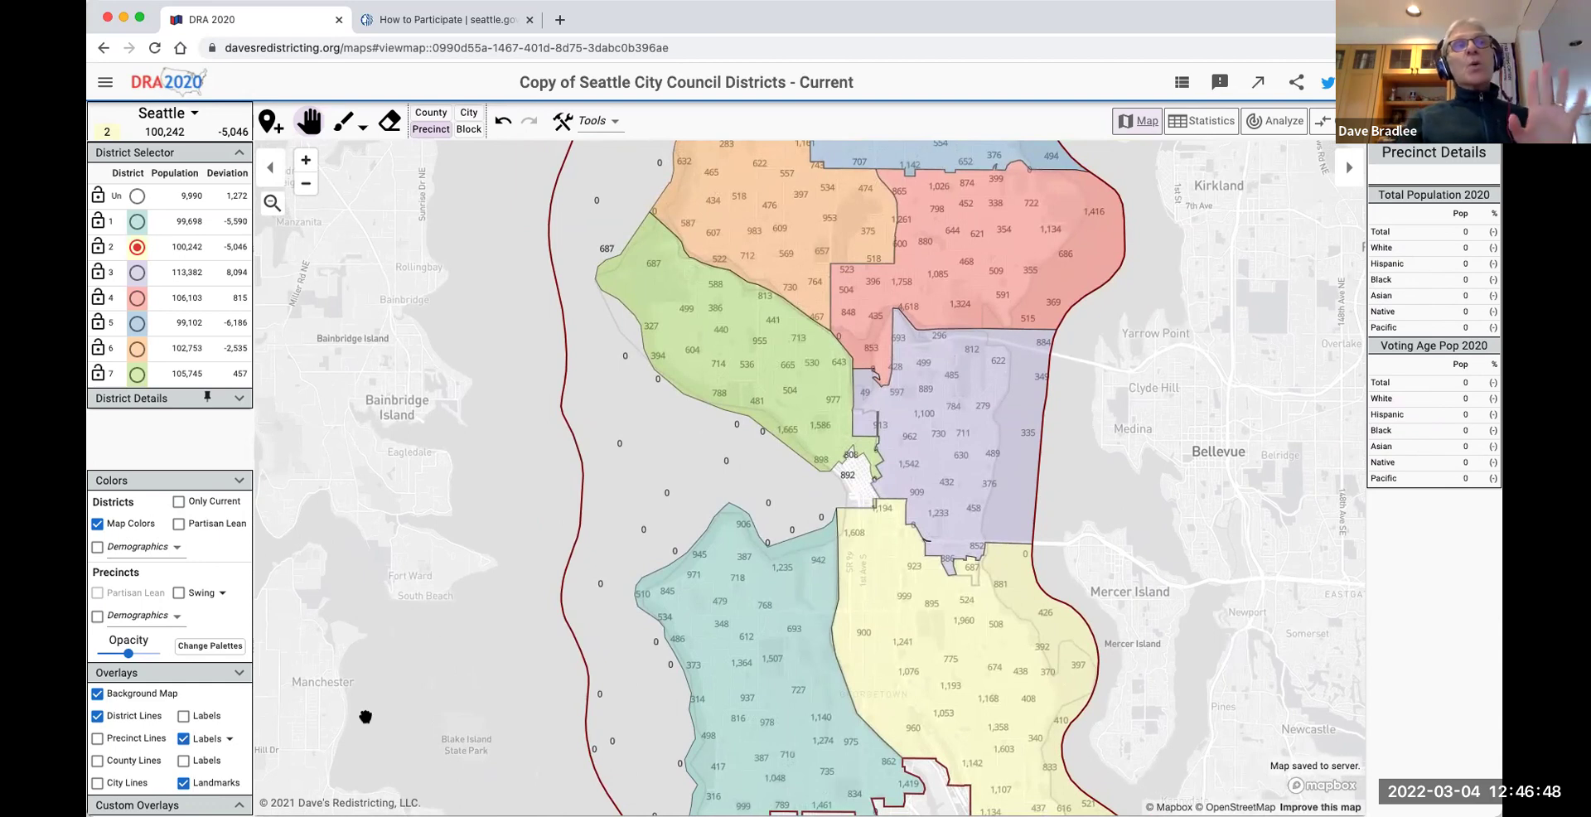
left_click(238, 804)
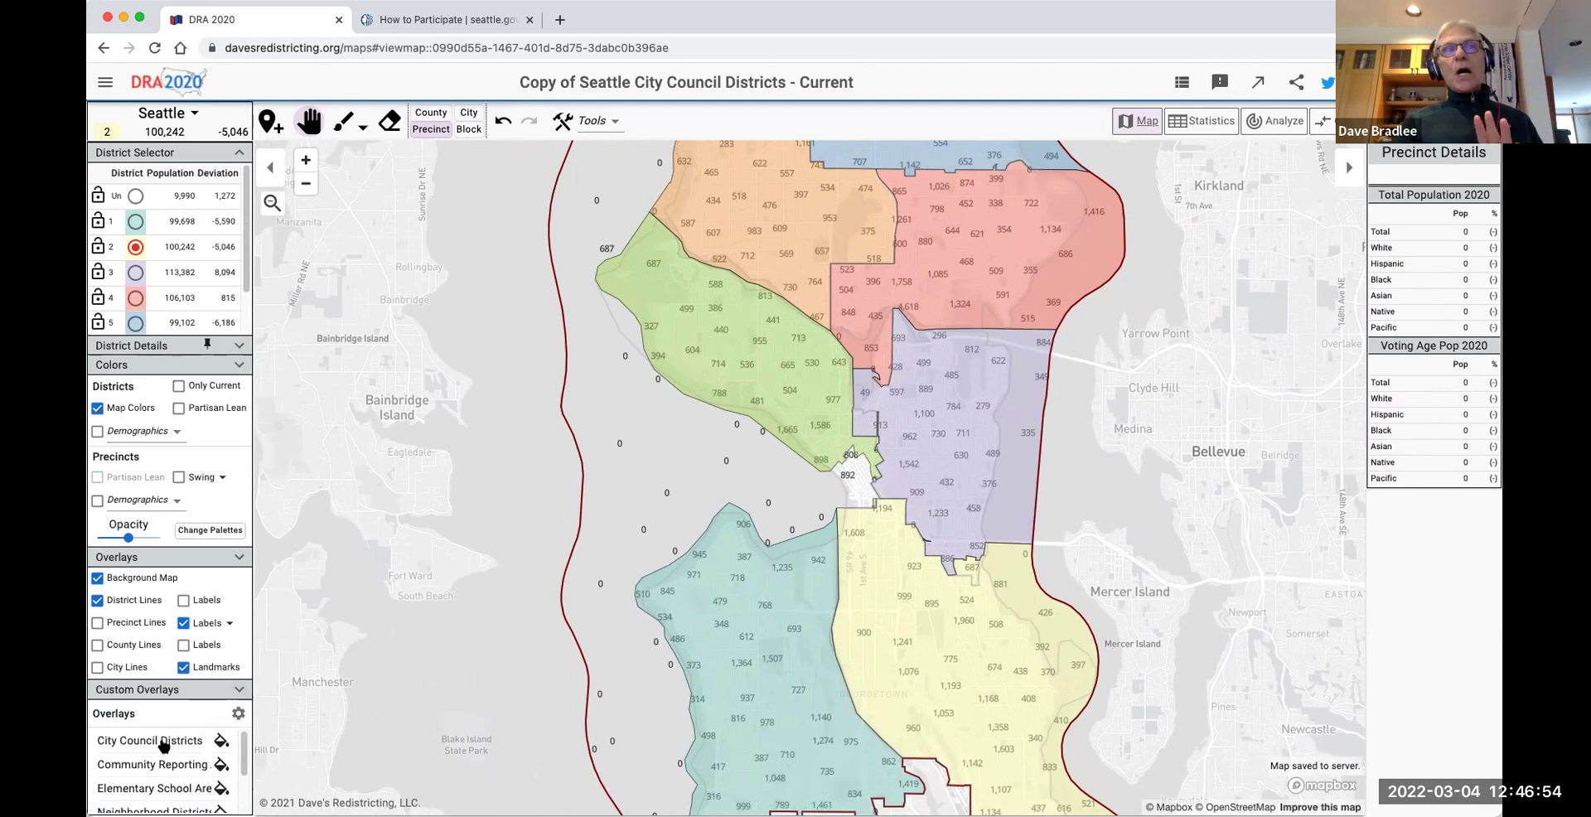
scroll(162, 745, "down", 3)
scroll(162, 745, "up", 3)
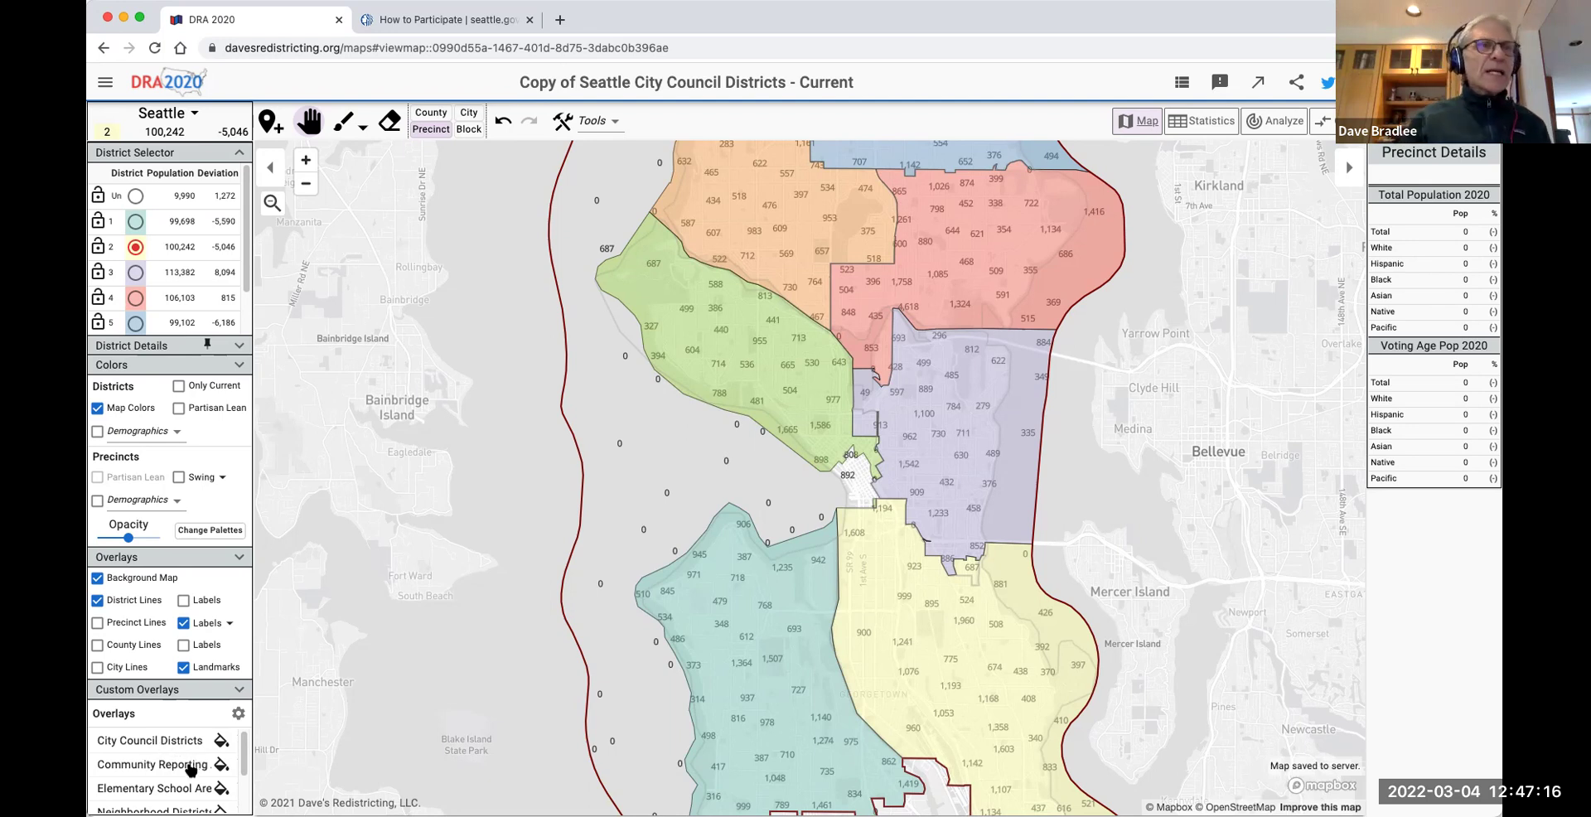
scroll(194, 766, "down", 1)
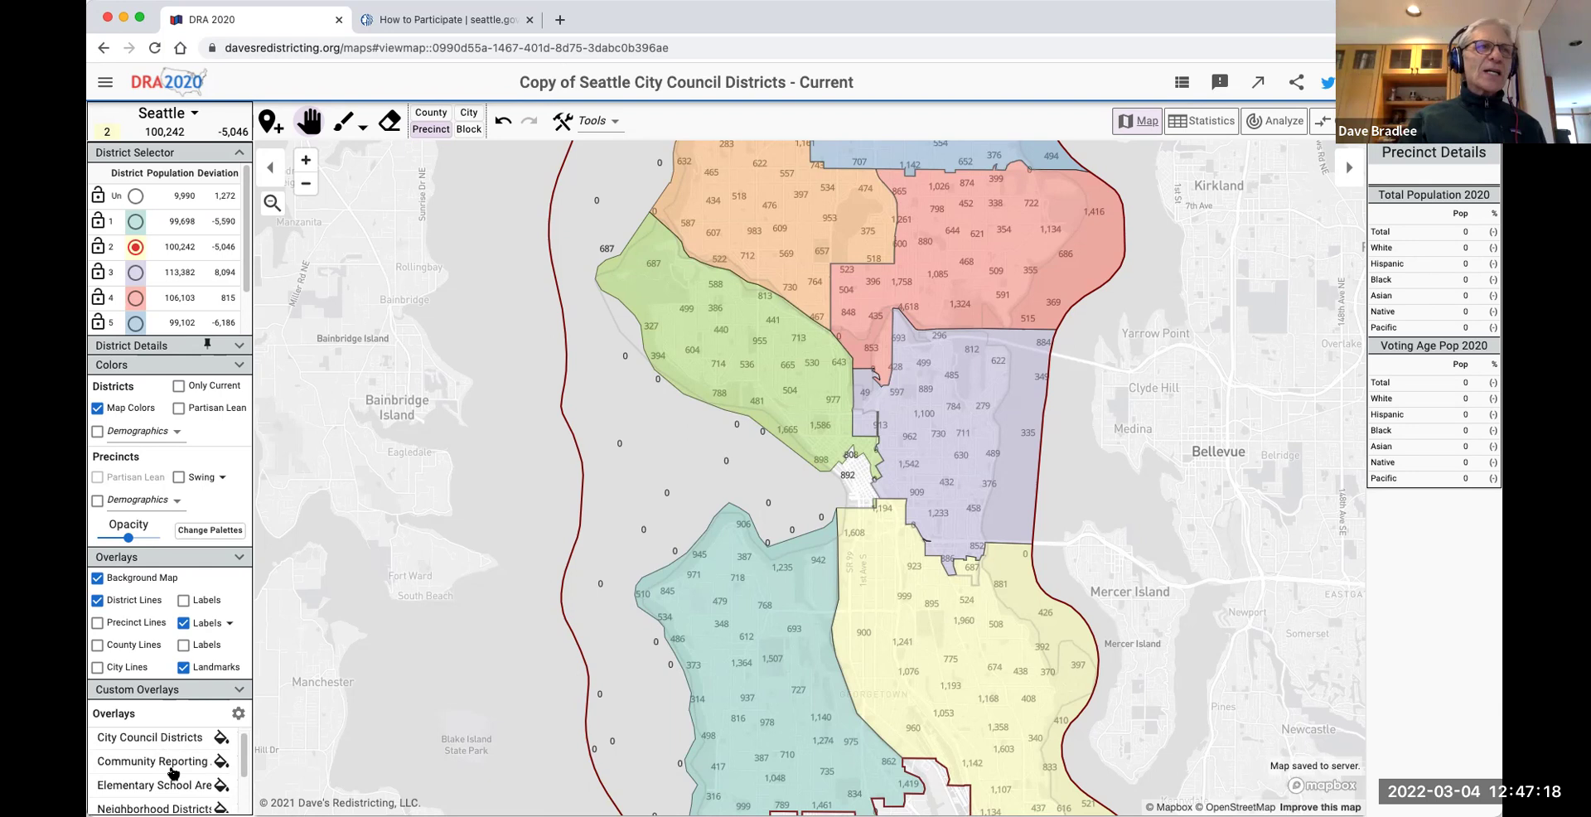
scroll(184, 786, "down", 3)
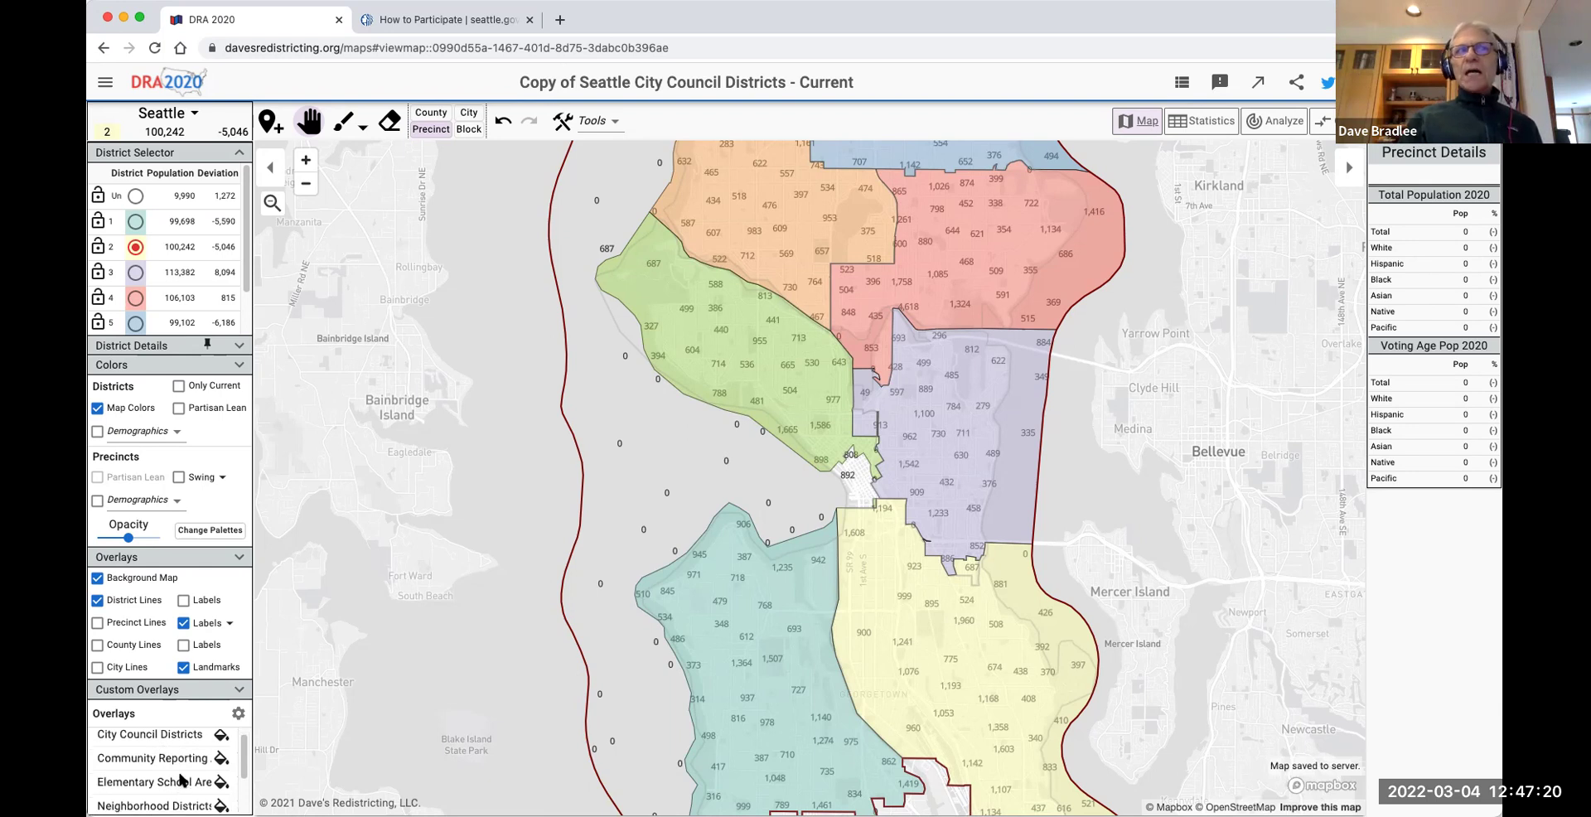
scroll(157, 799, "down", 5)
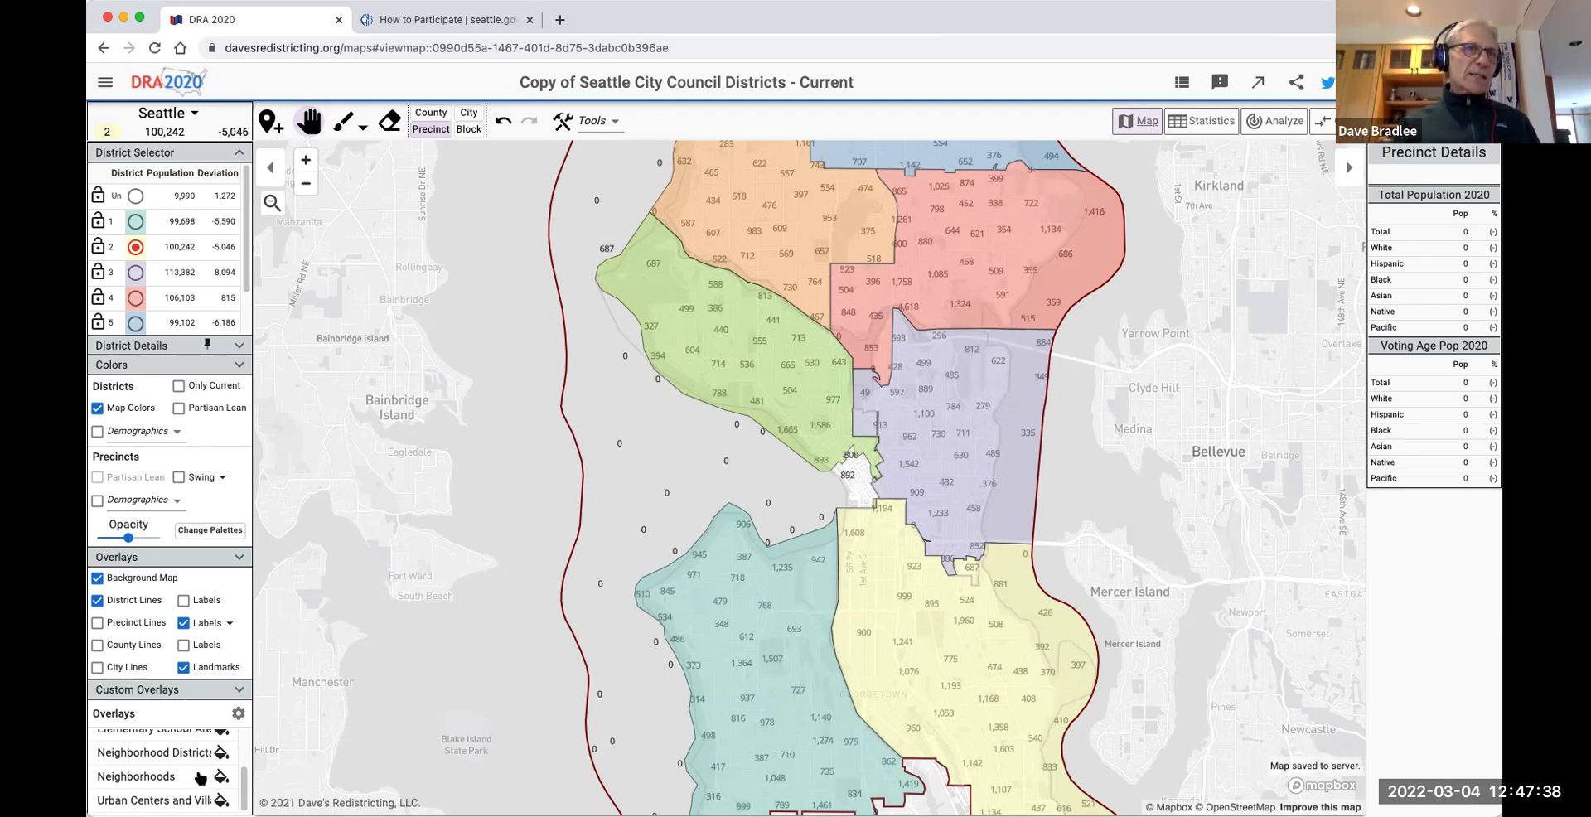
scroll(201, 775, "up", 3)
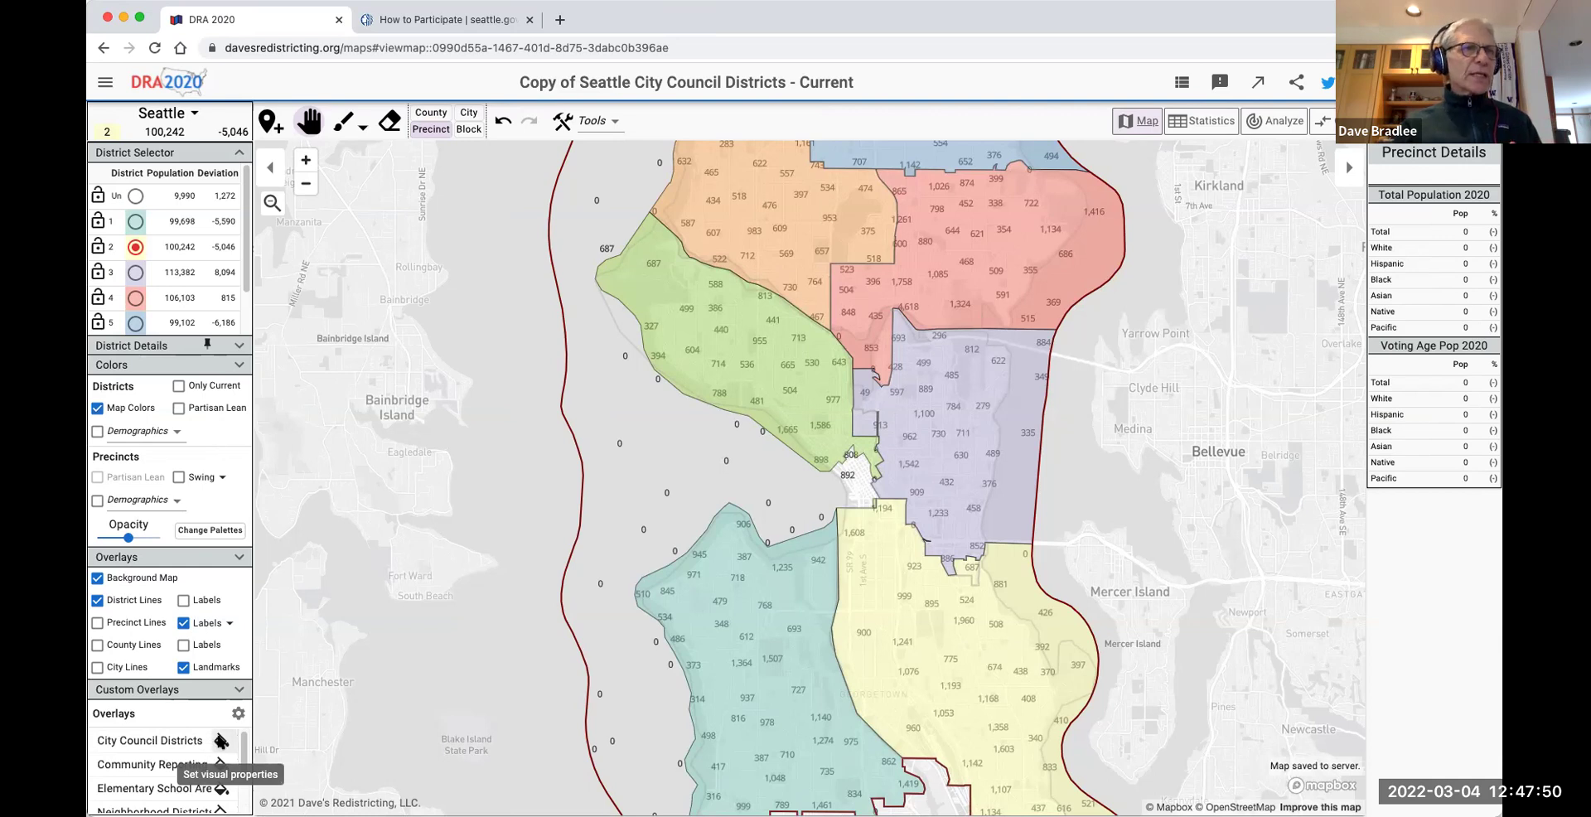
left_click(219, 741)
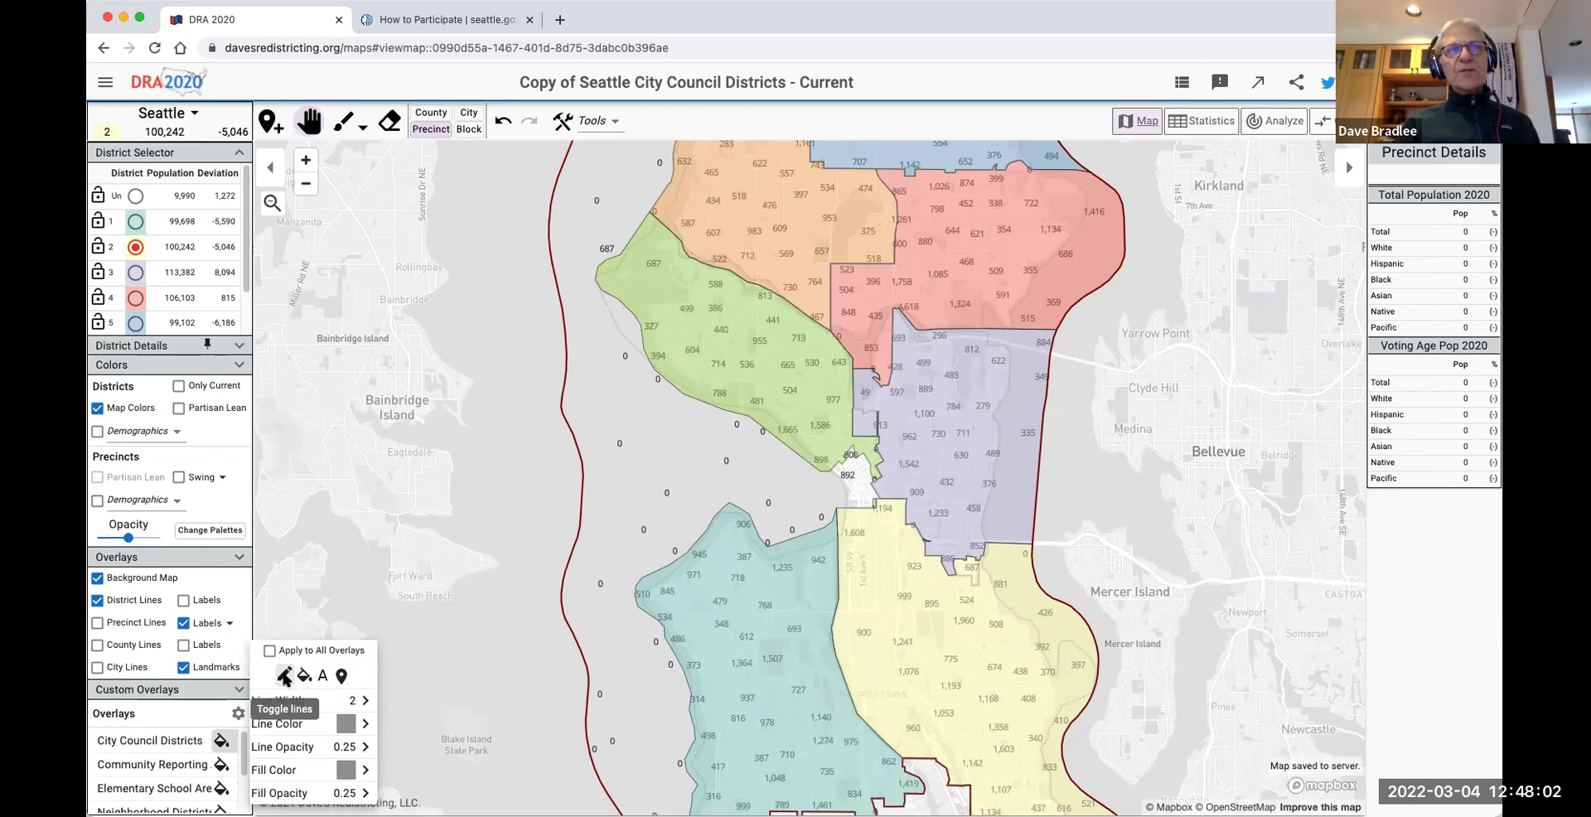
left_click(284, 677)
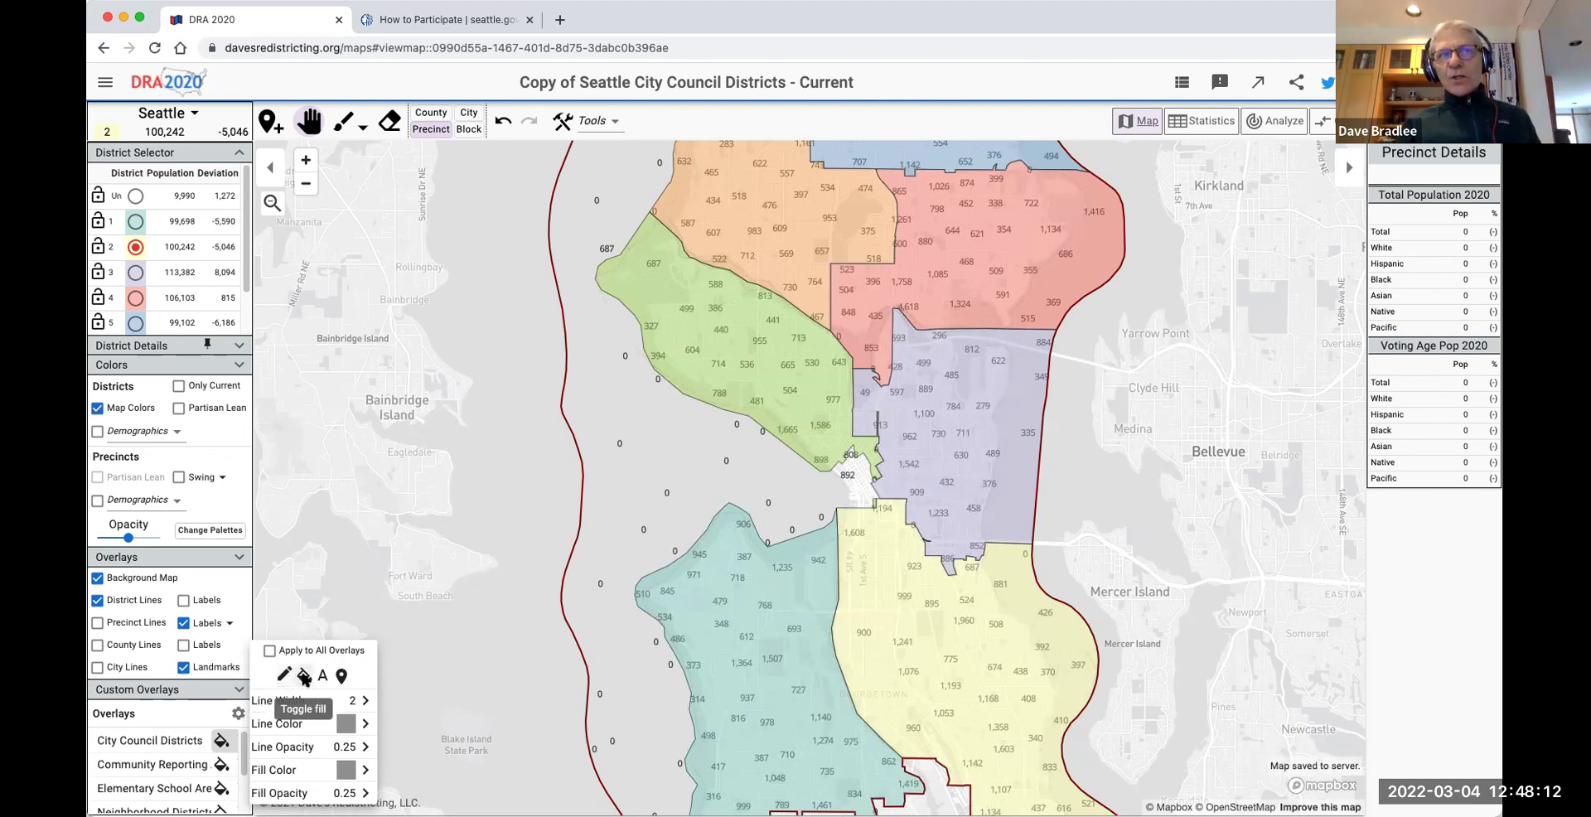
left_click(305, 676)
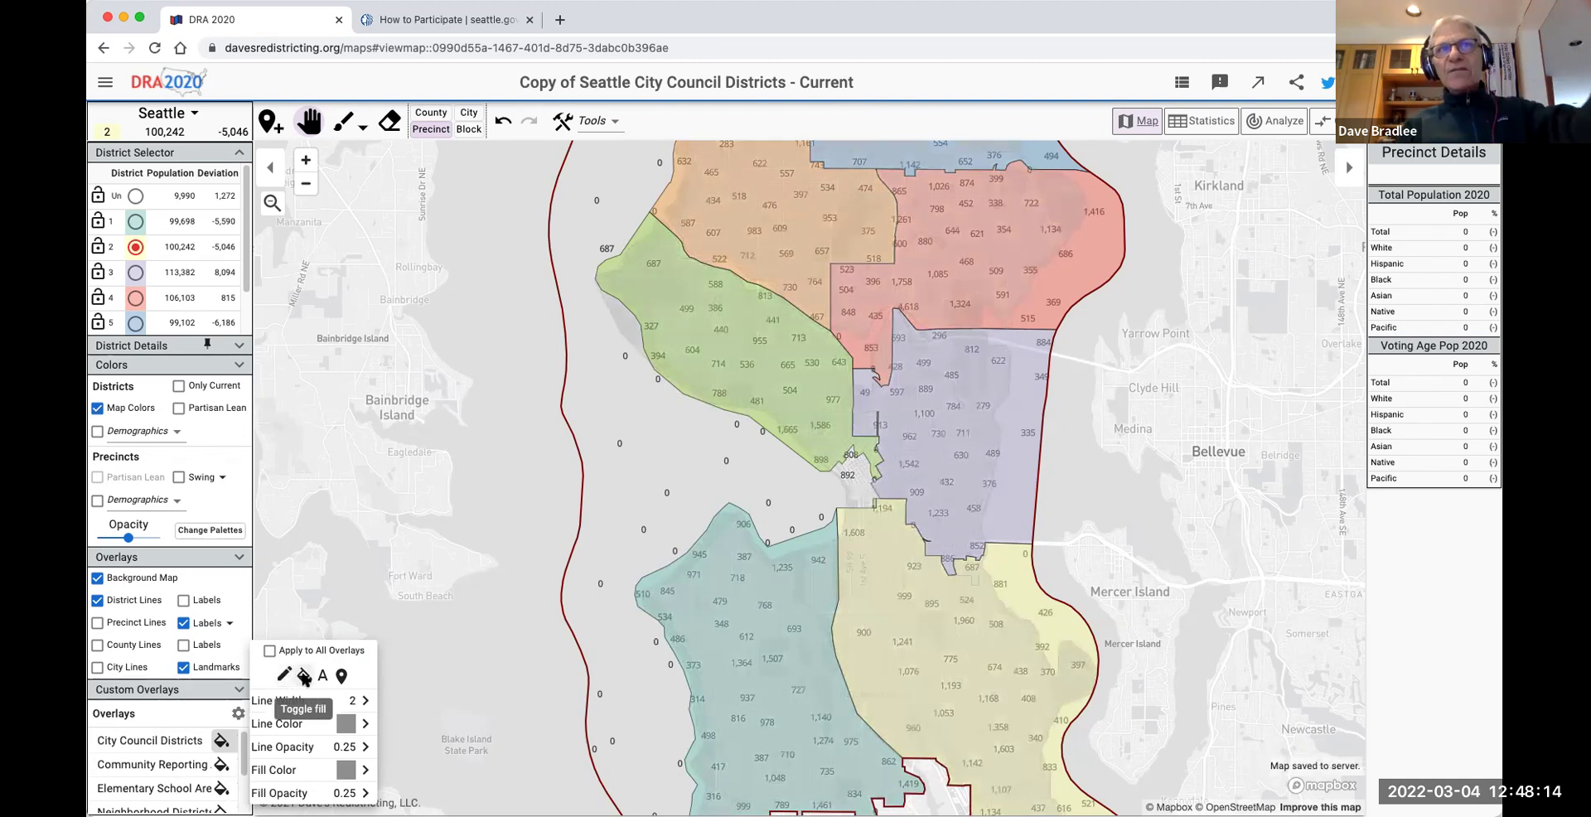
left_click(304, 676)
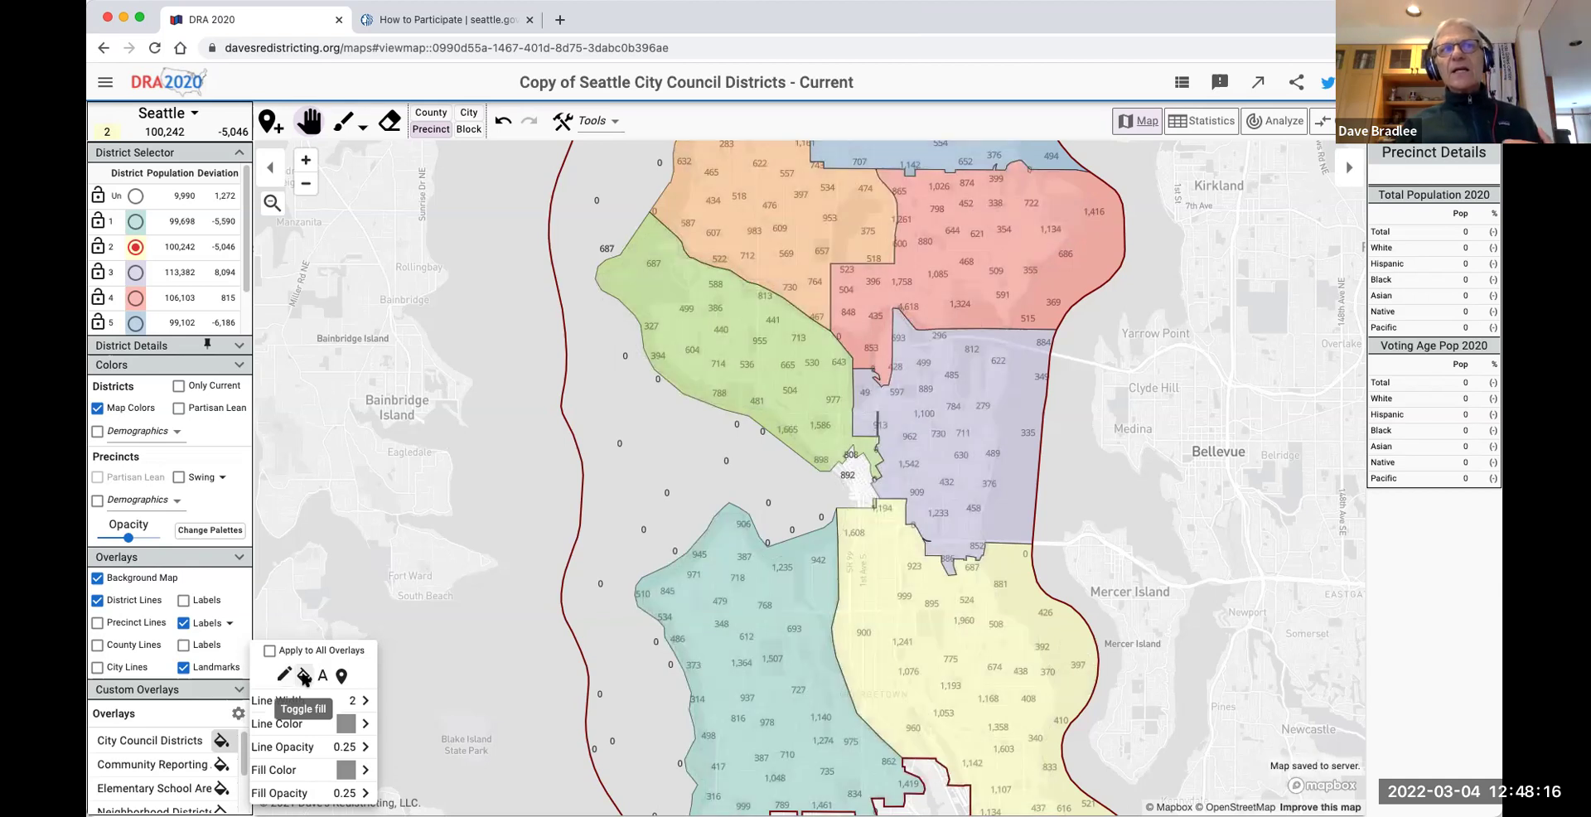
left_click(322, 676)
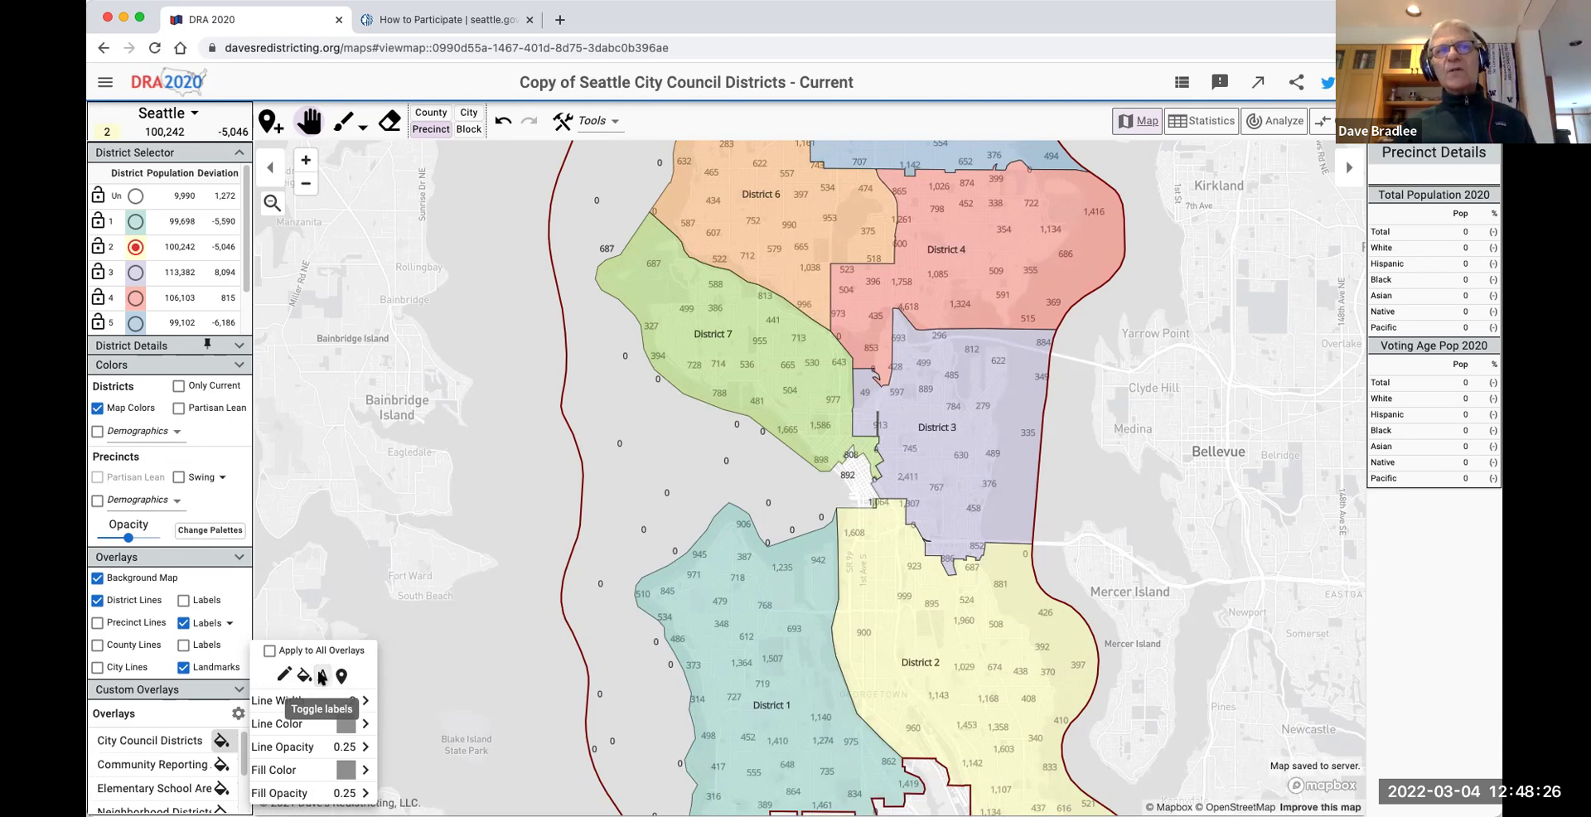
left_click(322, 677)
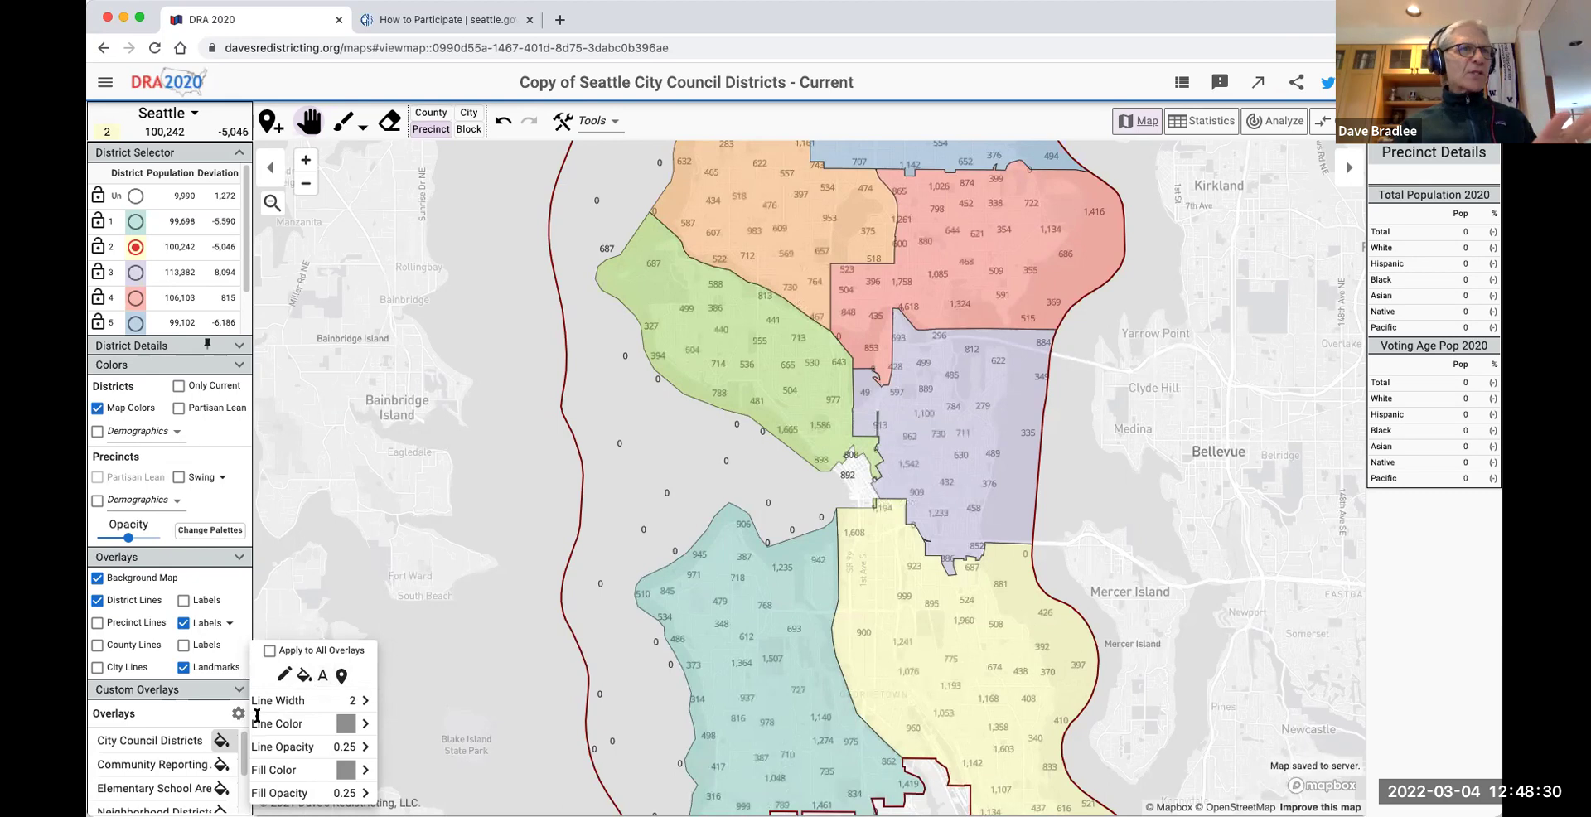
left_click(431, 693)
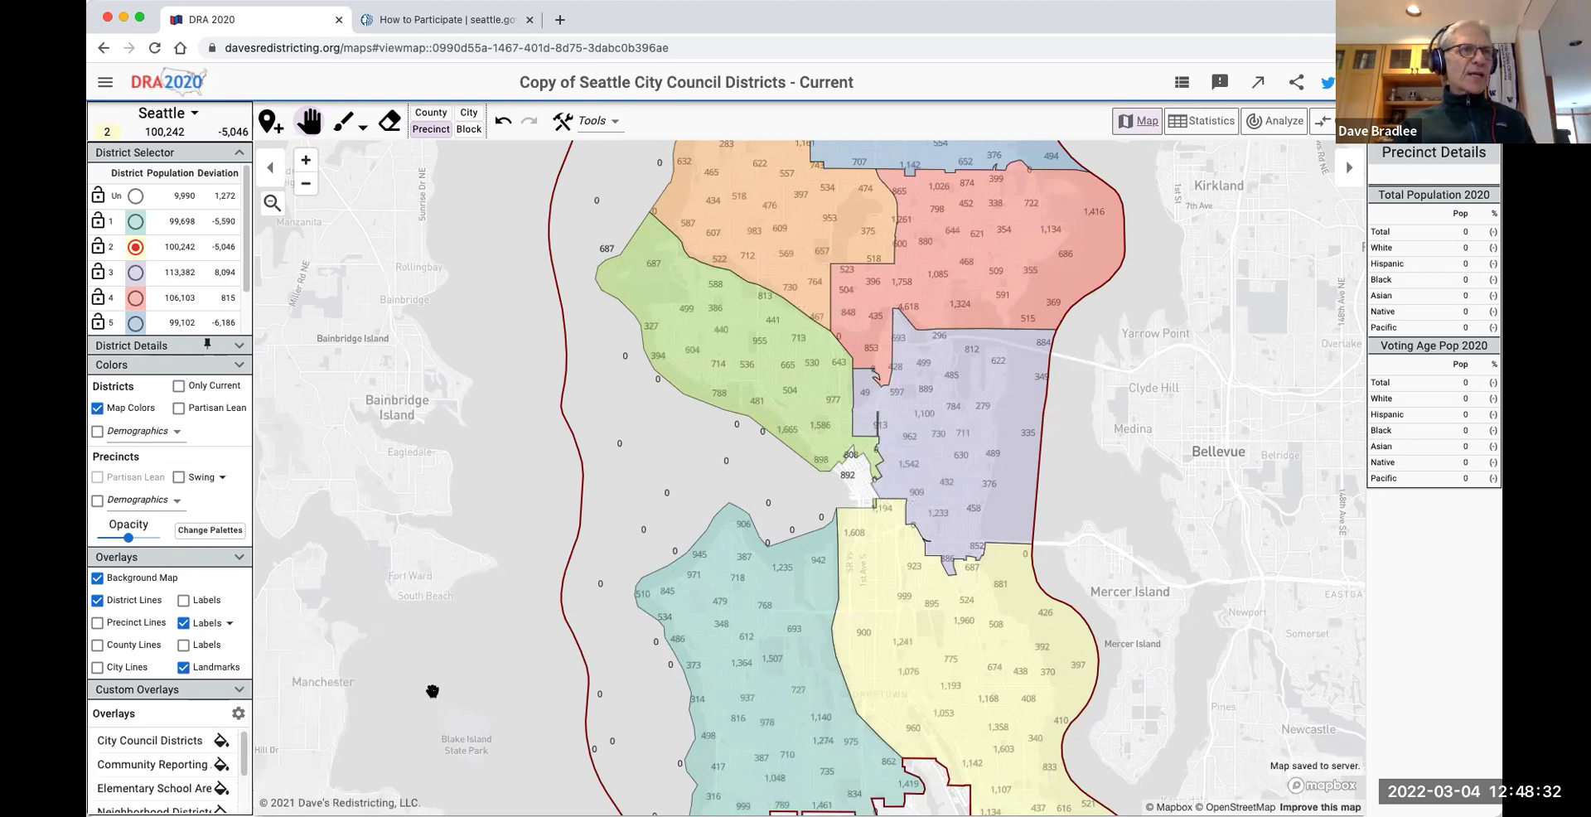
Turn on outlines and name labels for the Neighborhoods custom overlay.
left_click(221, 764)
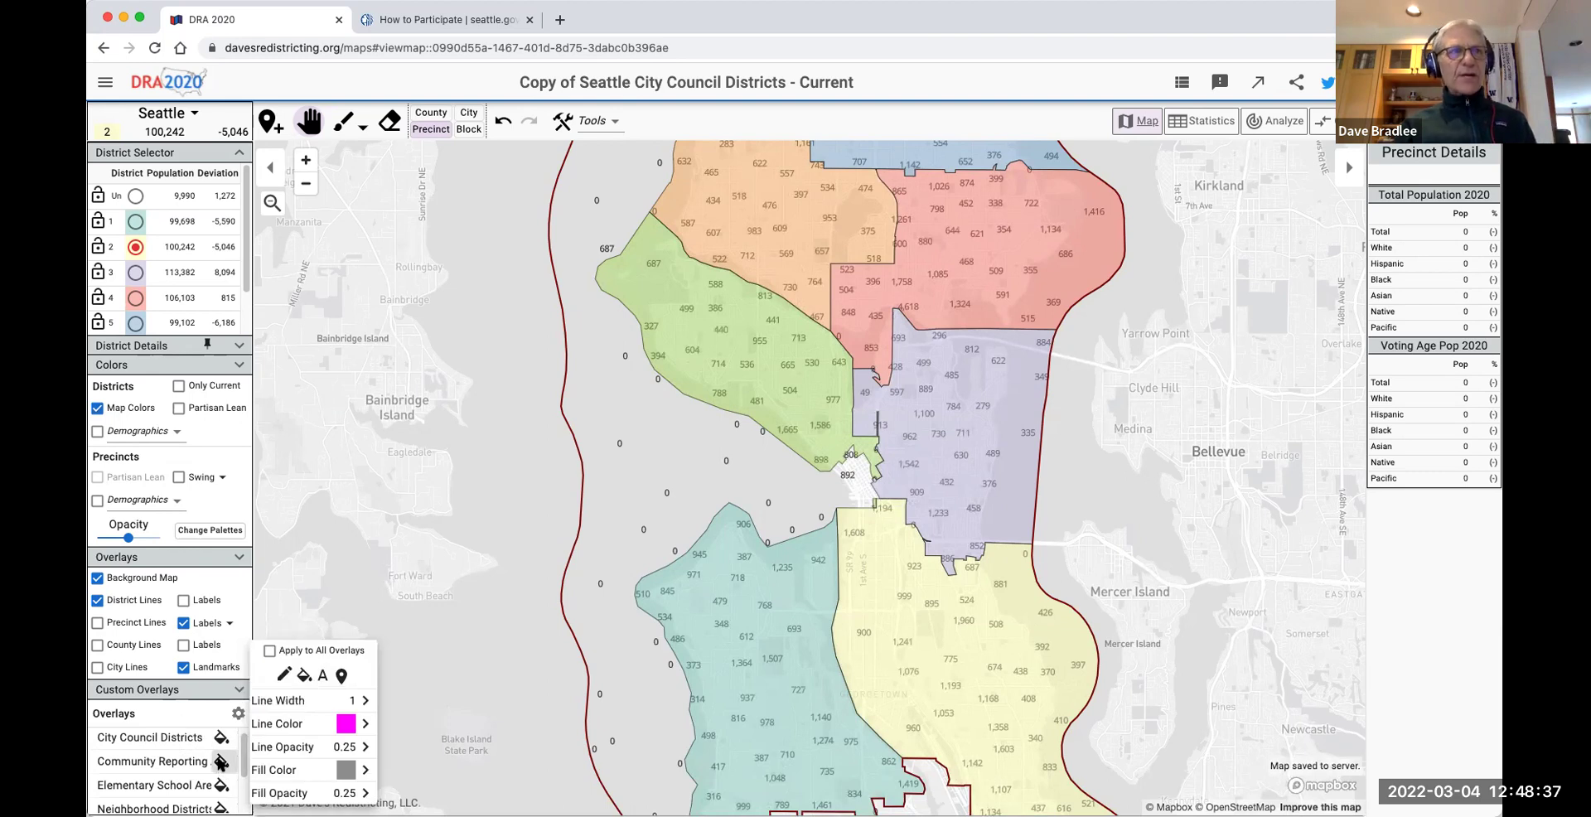
left_click(221, 762)
scroll(175, 783, "down", 2)
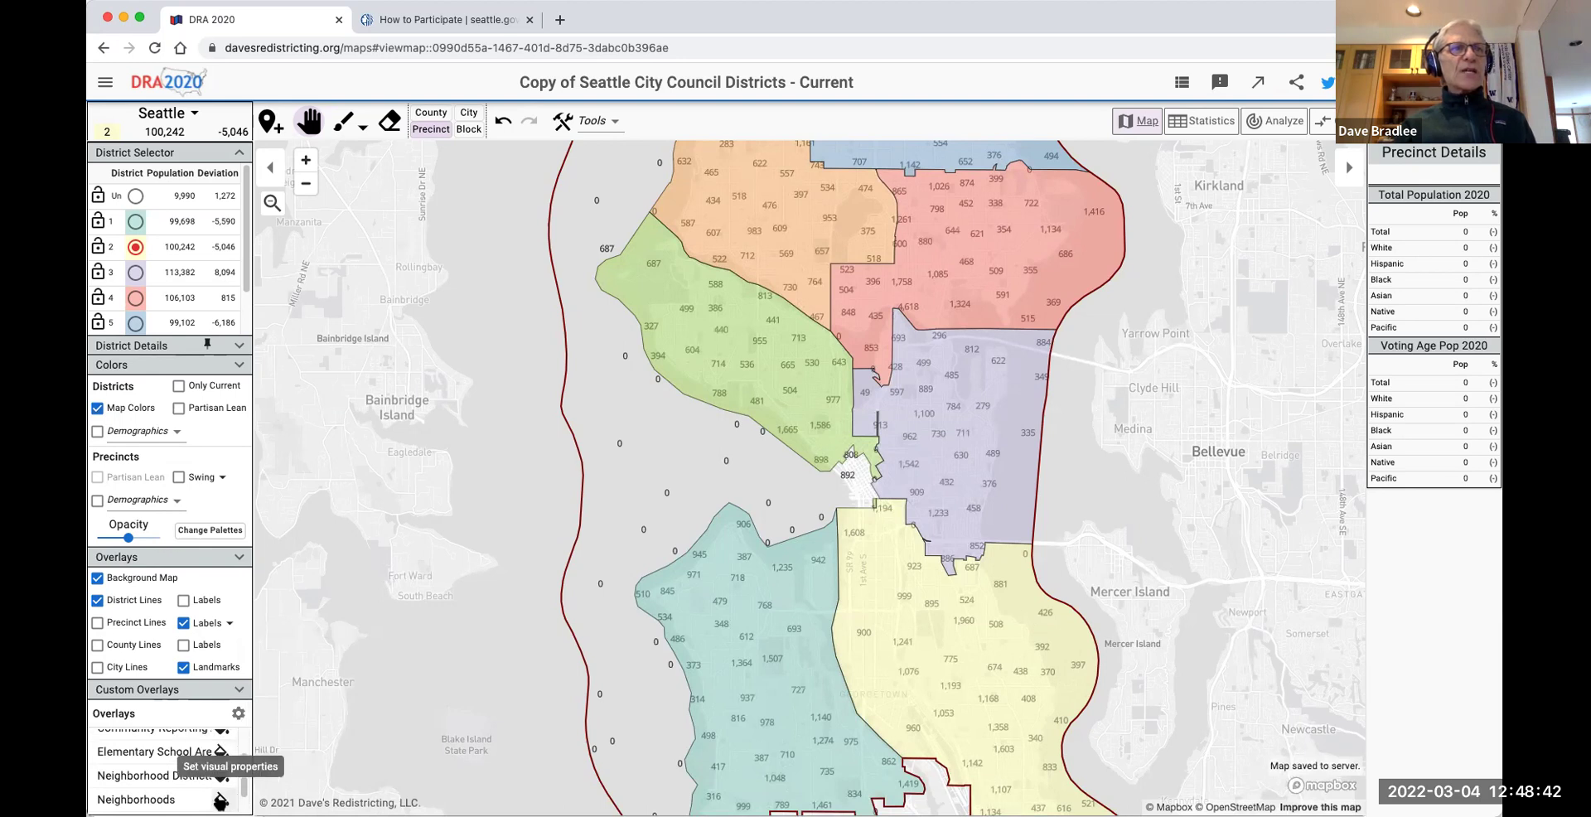
left_click(221, 801)
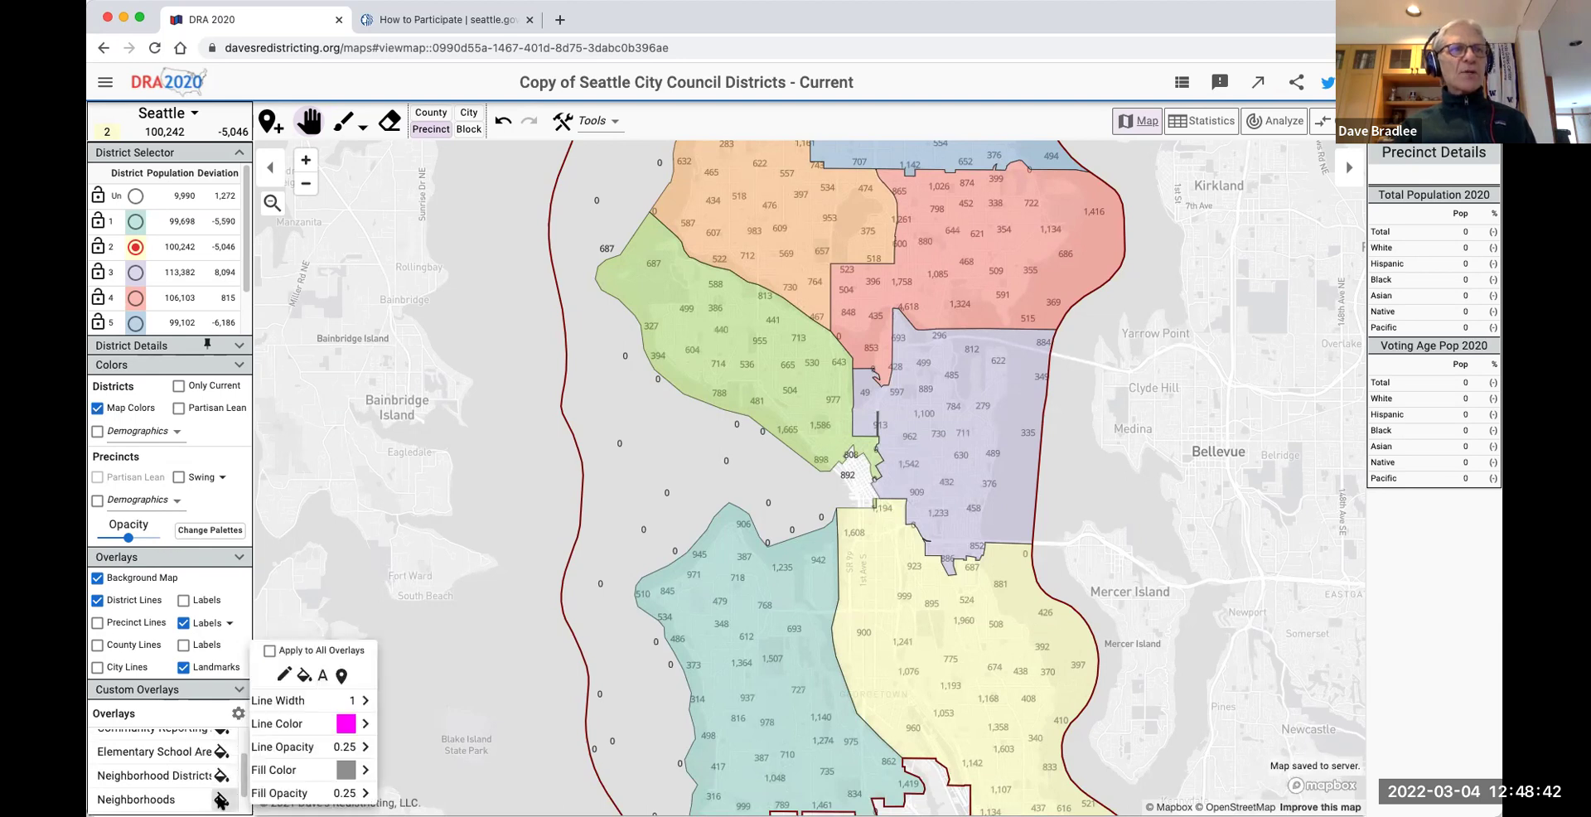
left_click(286, 676)
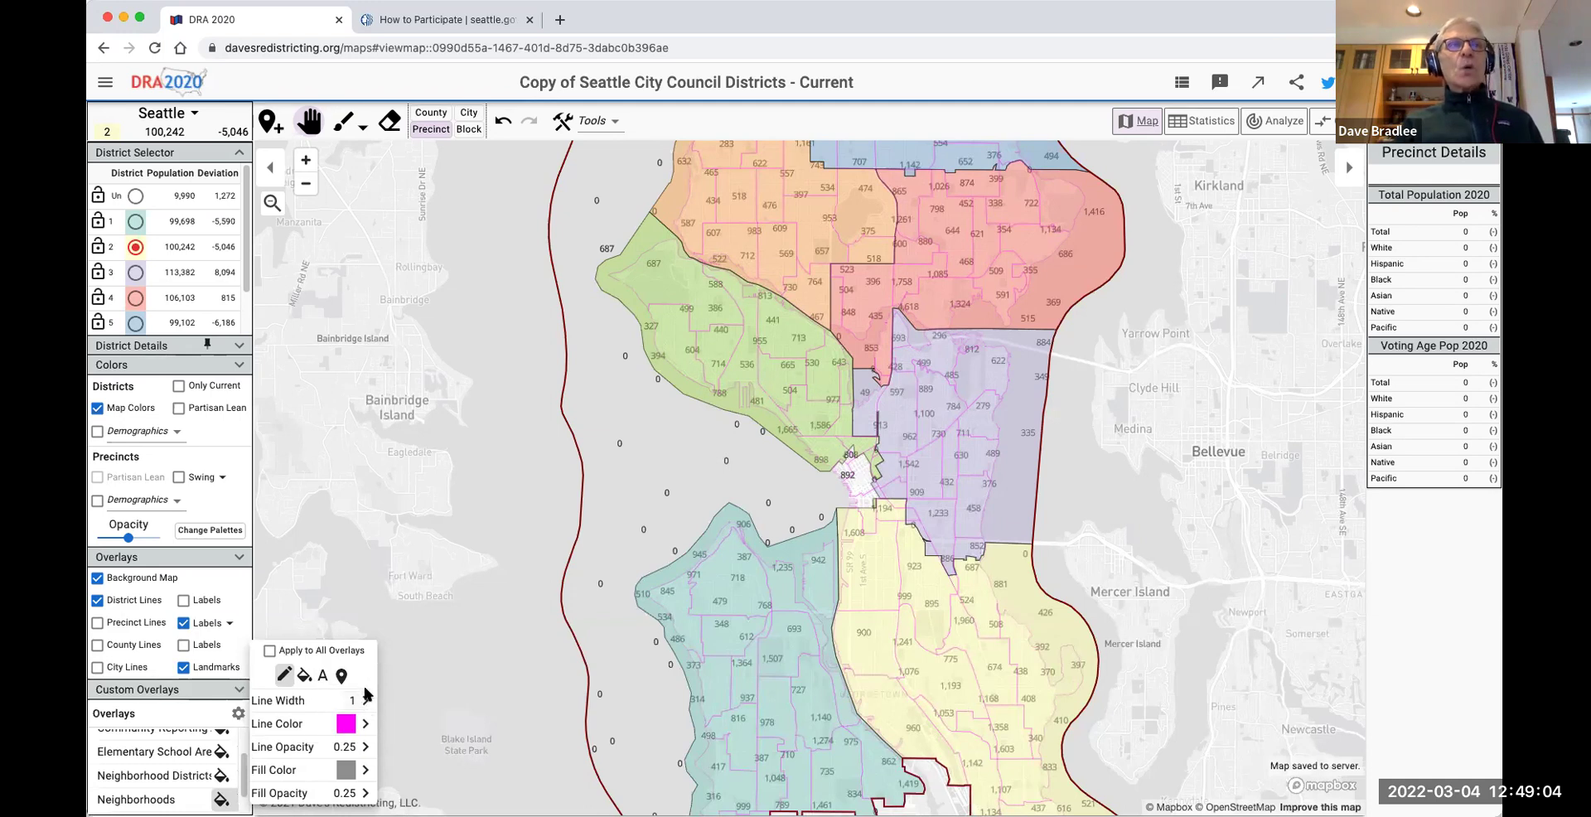
left_click(322, 675)
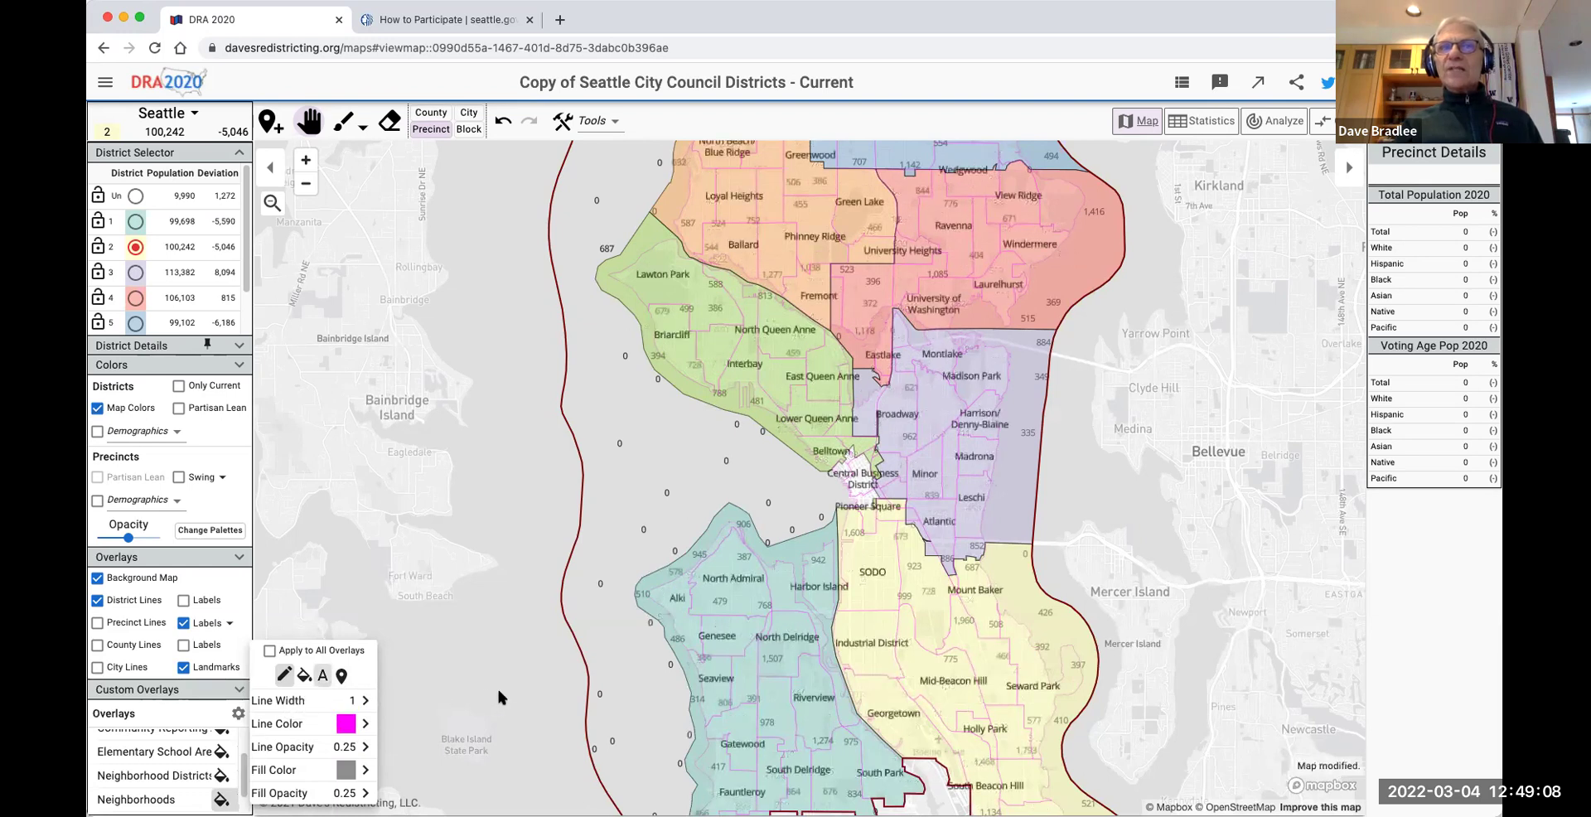
left_click(504, 654)
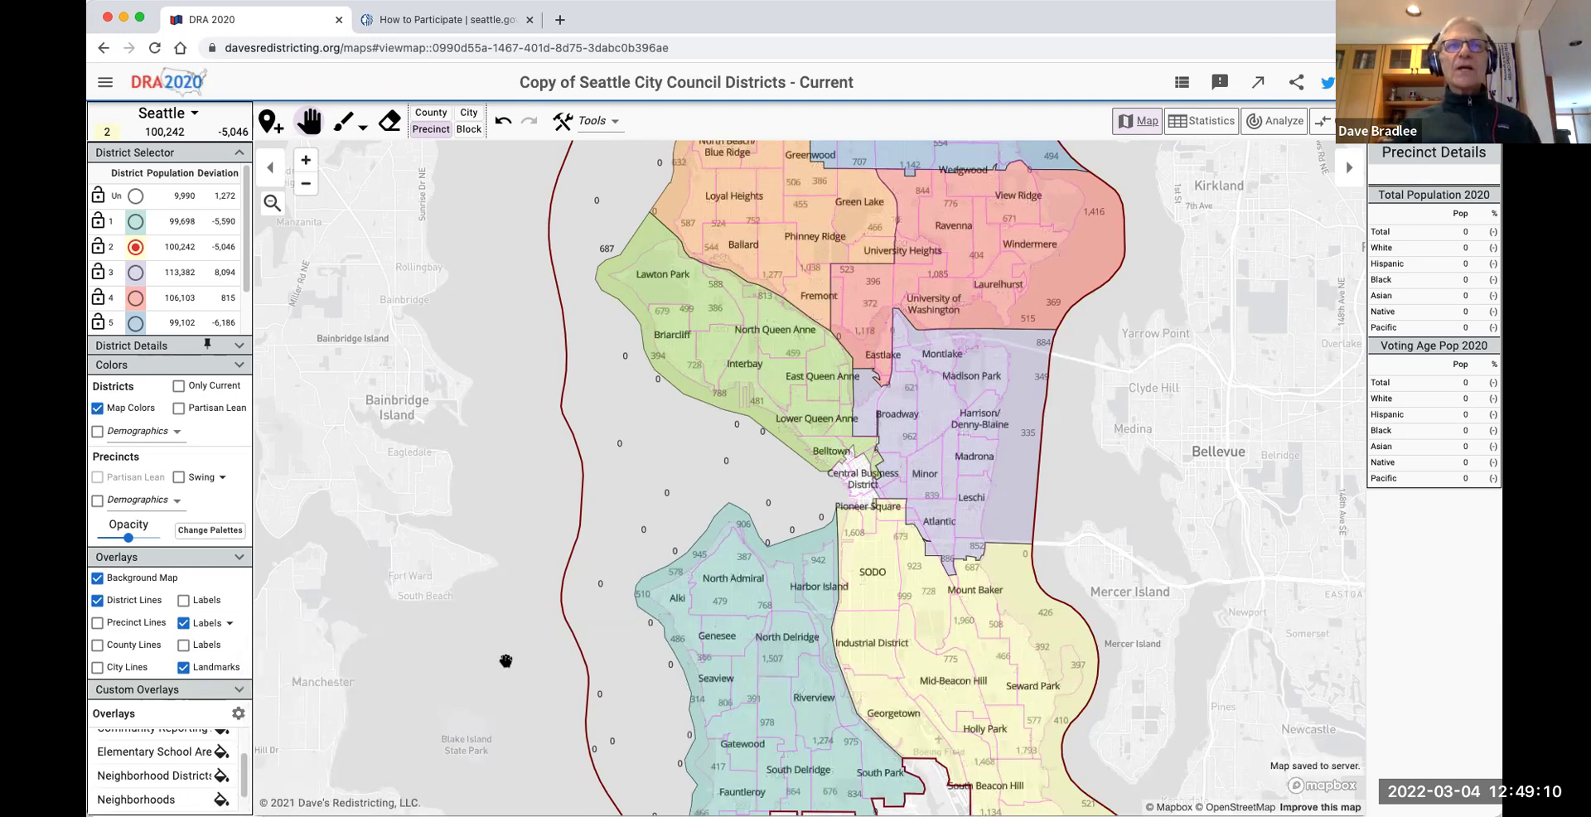
Zoom in and pan across downtown and north Seattle to inspect neighborhood outlines.
scroll(608, 607, "up", 2)
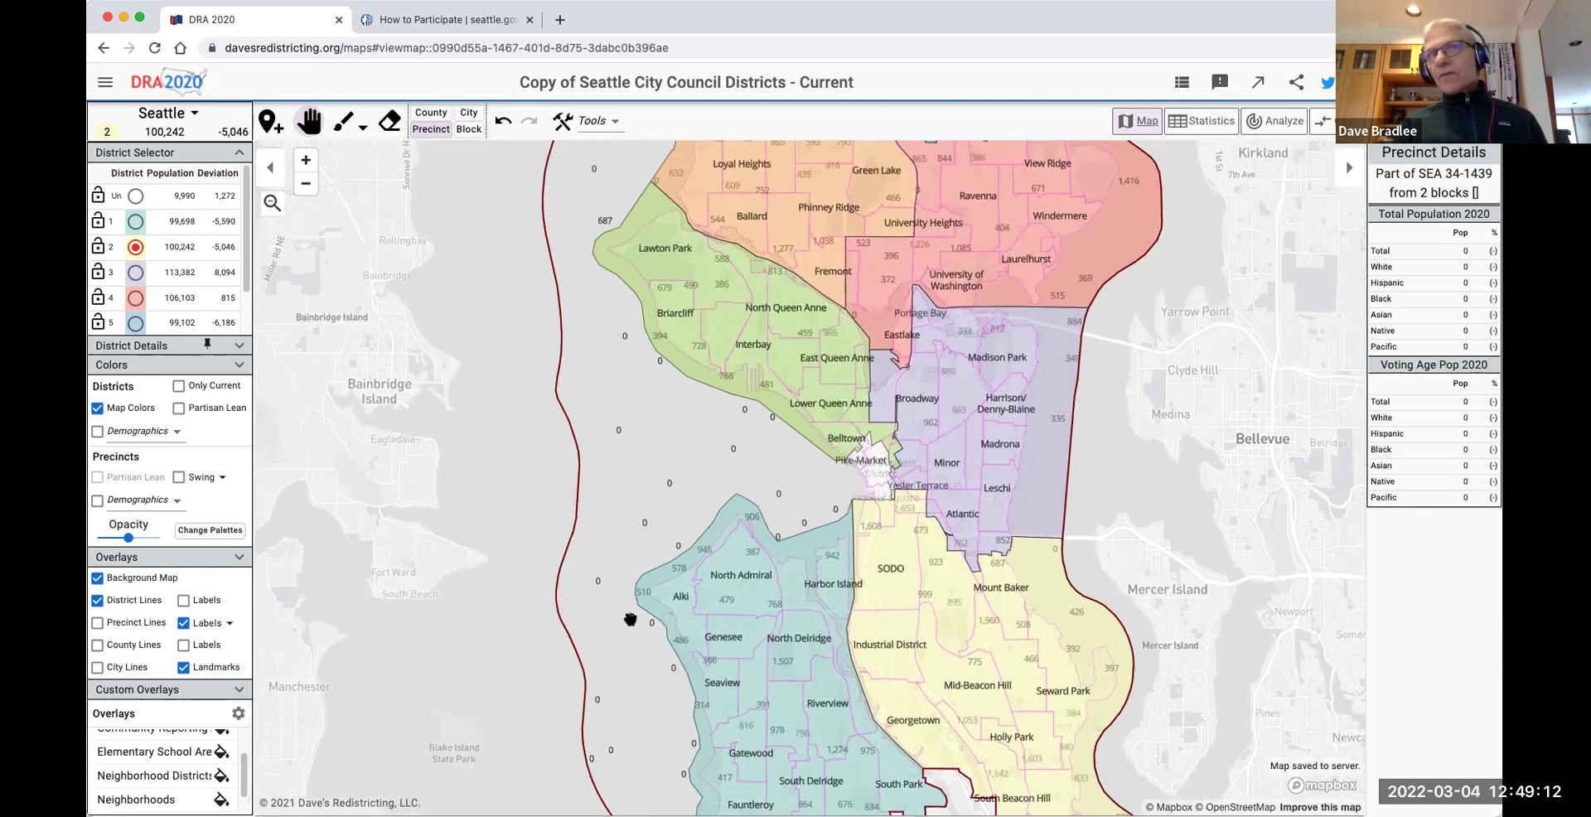
left_click_drag(620, 517, 572, 515)
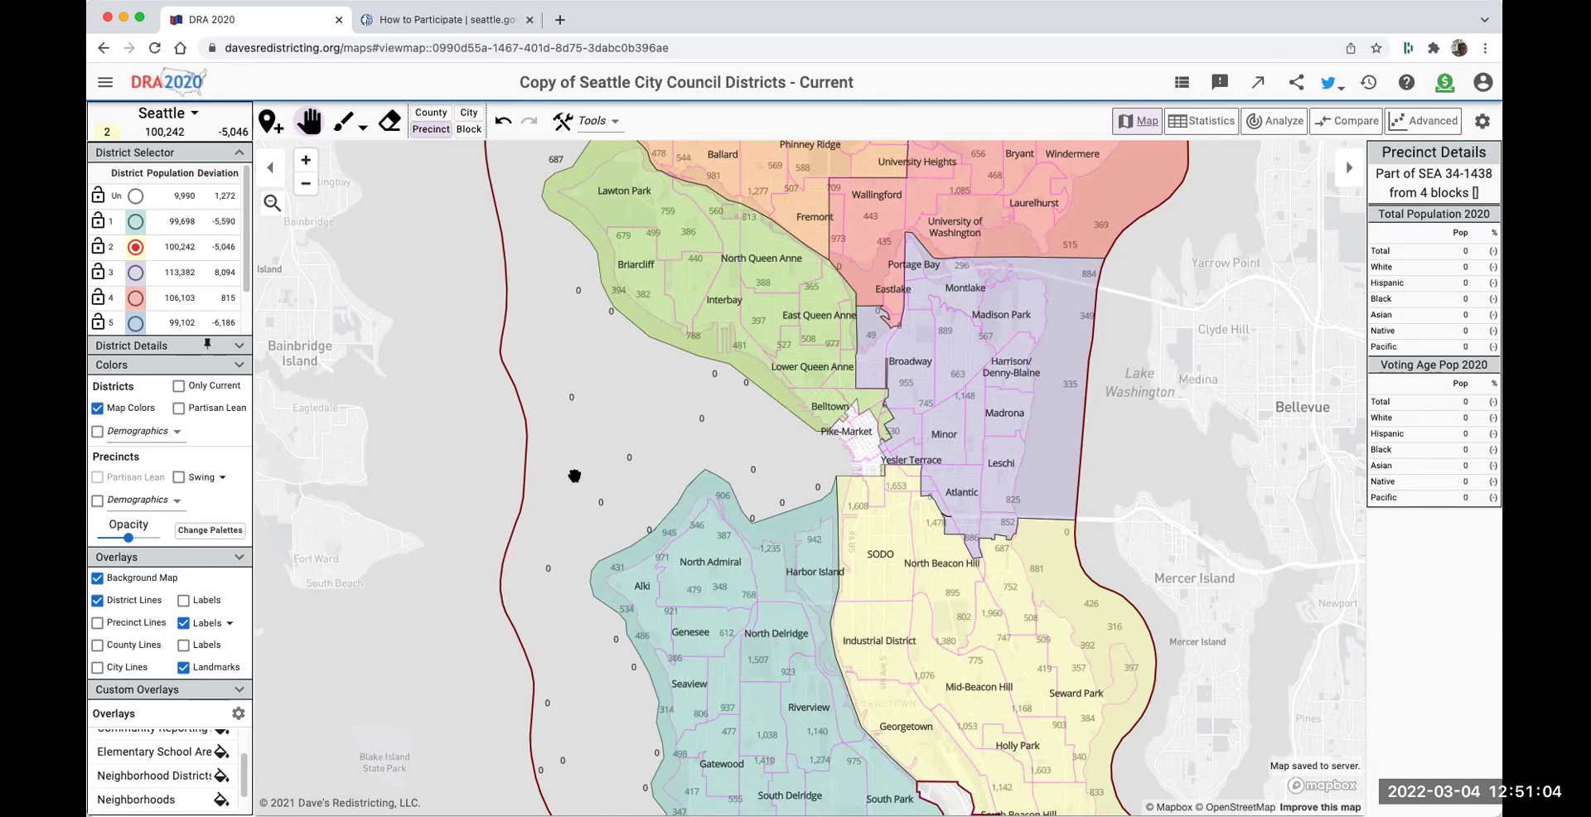
left_click_drag(574, 475, 539, 557)
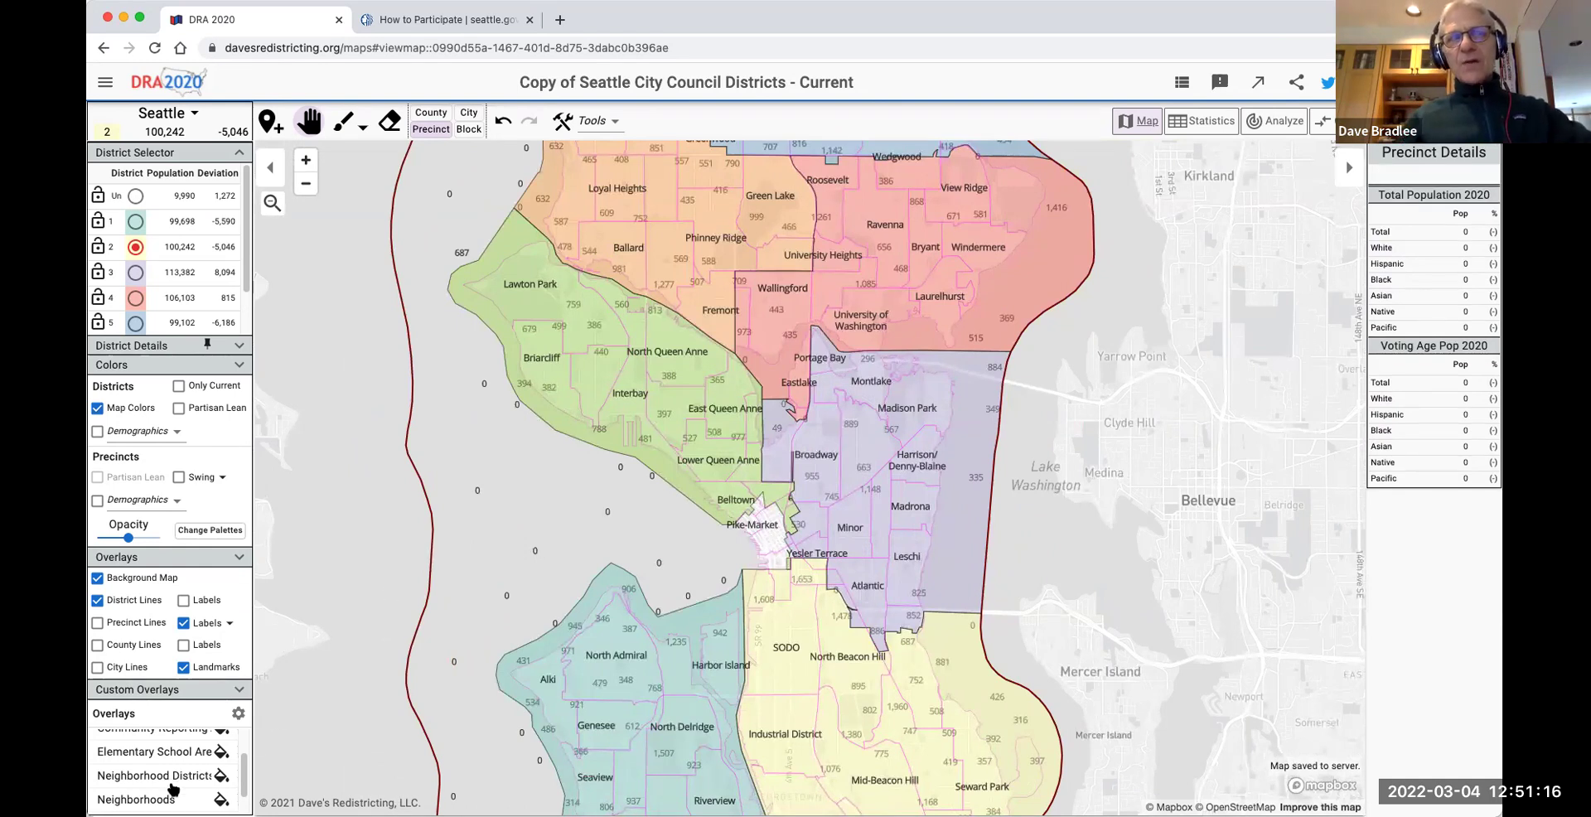
Zoom out and drag the map so all seven council districts sit centered.
scroll(176, 785, "up", 1)
scroll(175, 785, "up", 1)
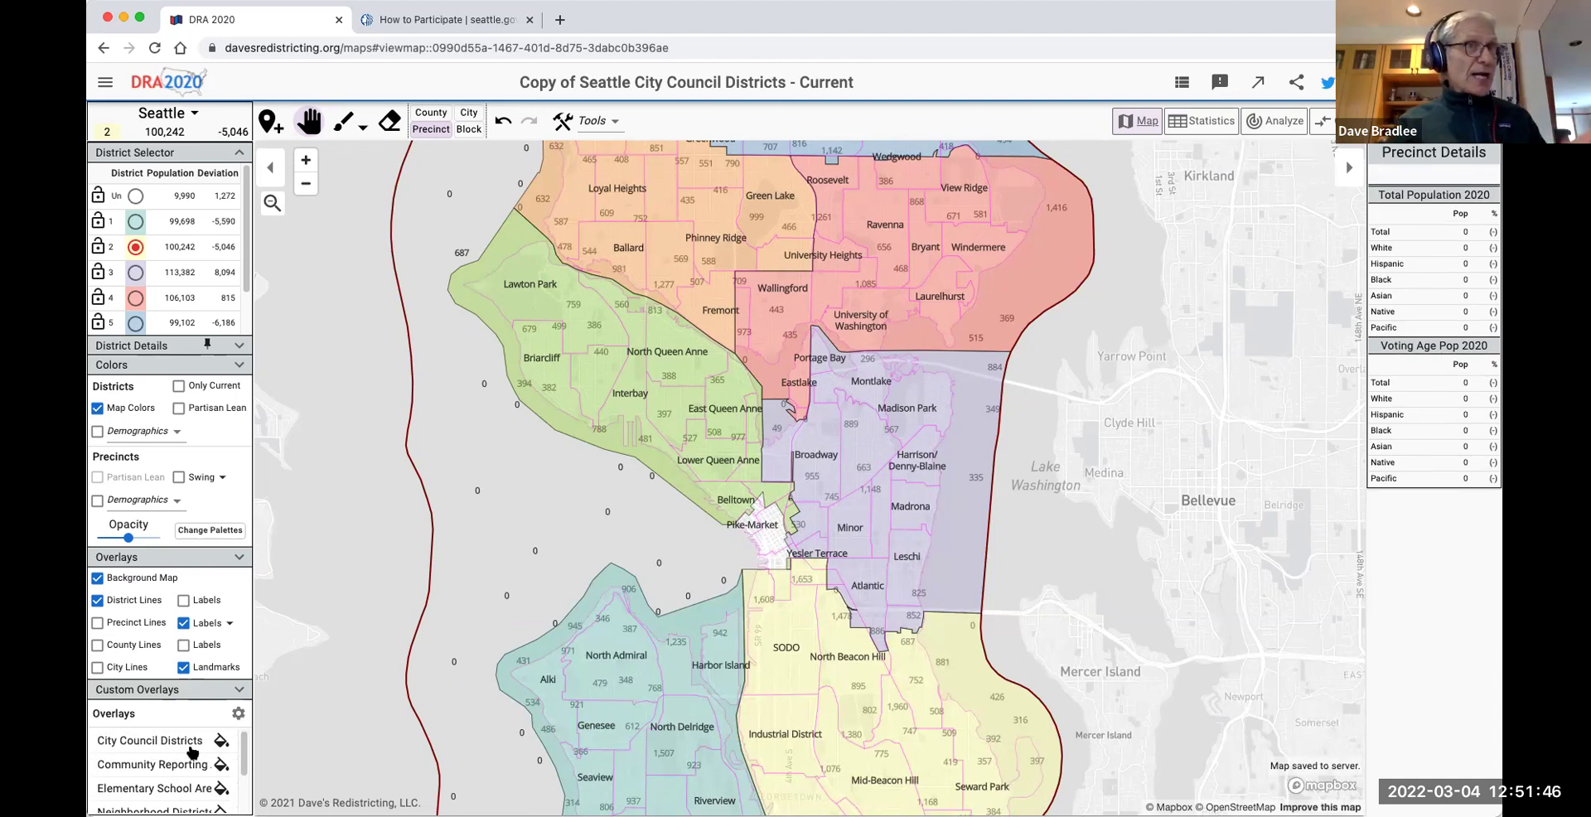
scroll(354, 667, "down", 3)
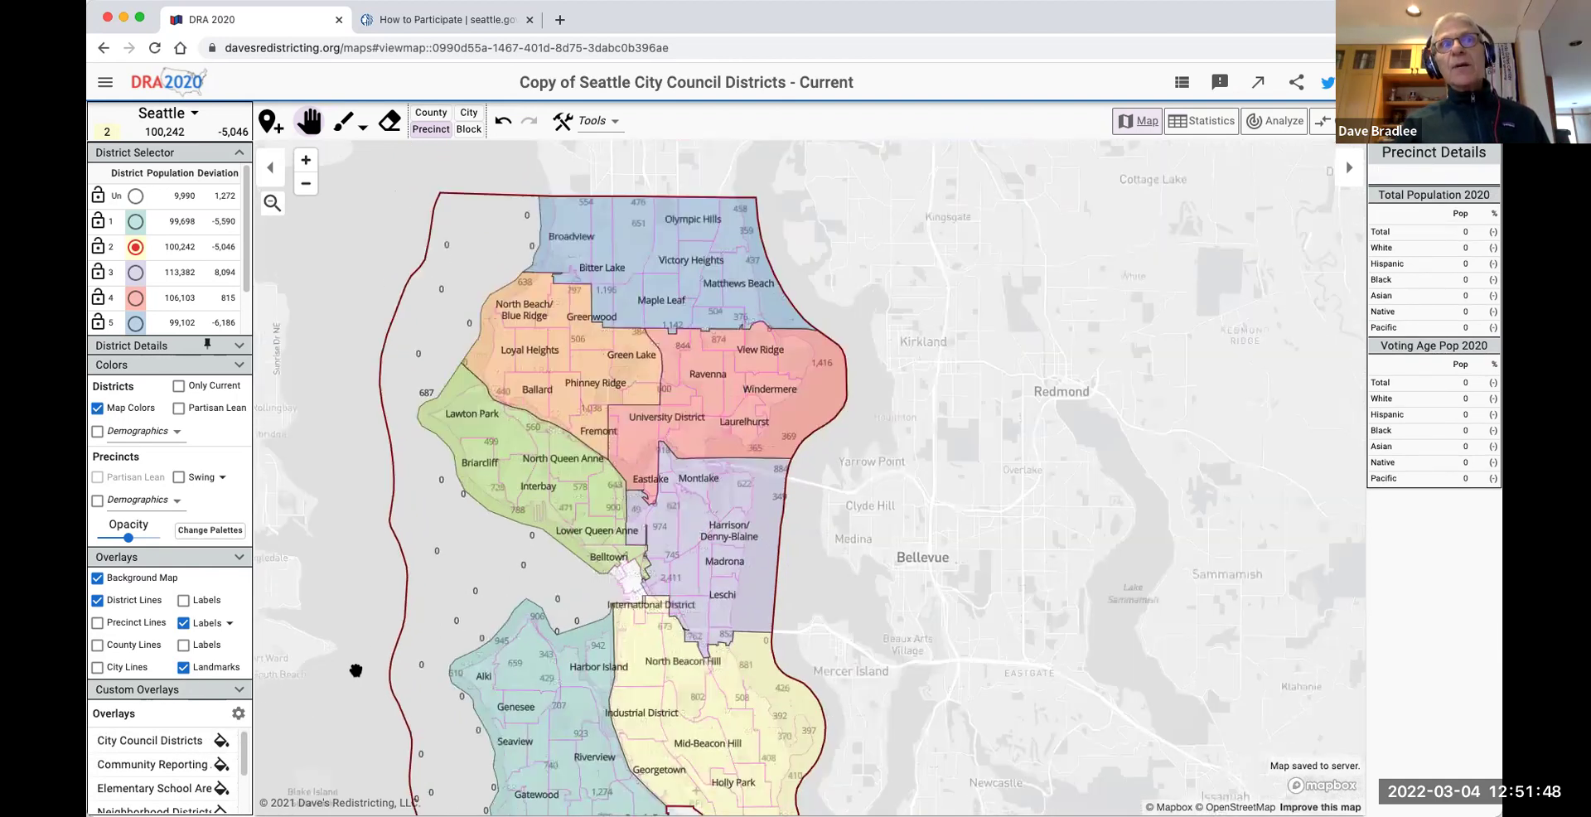
left_click_drag(399, 650, 476, 621)
scroll(429, 667, "up", 1)
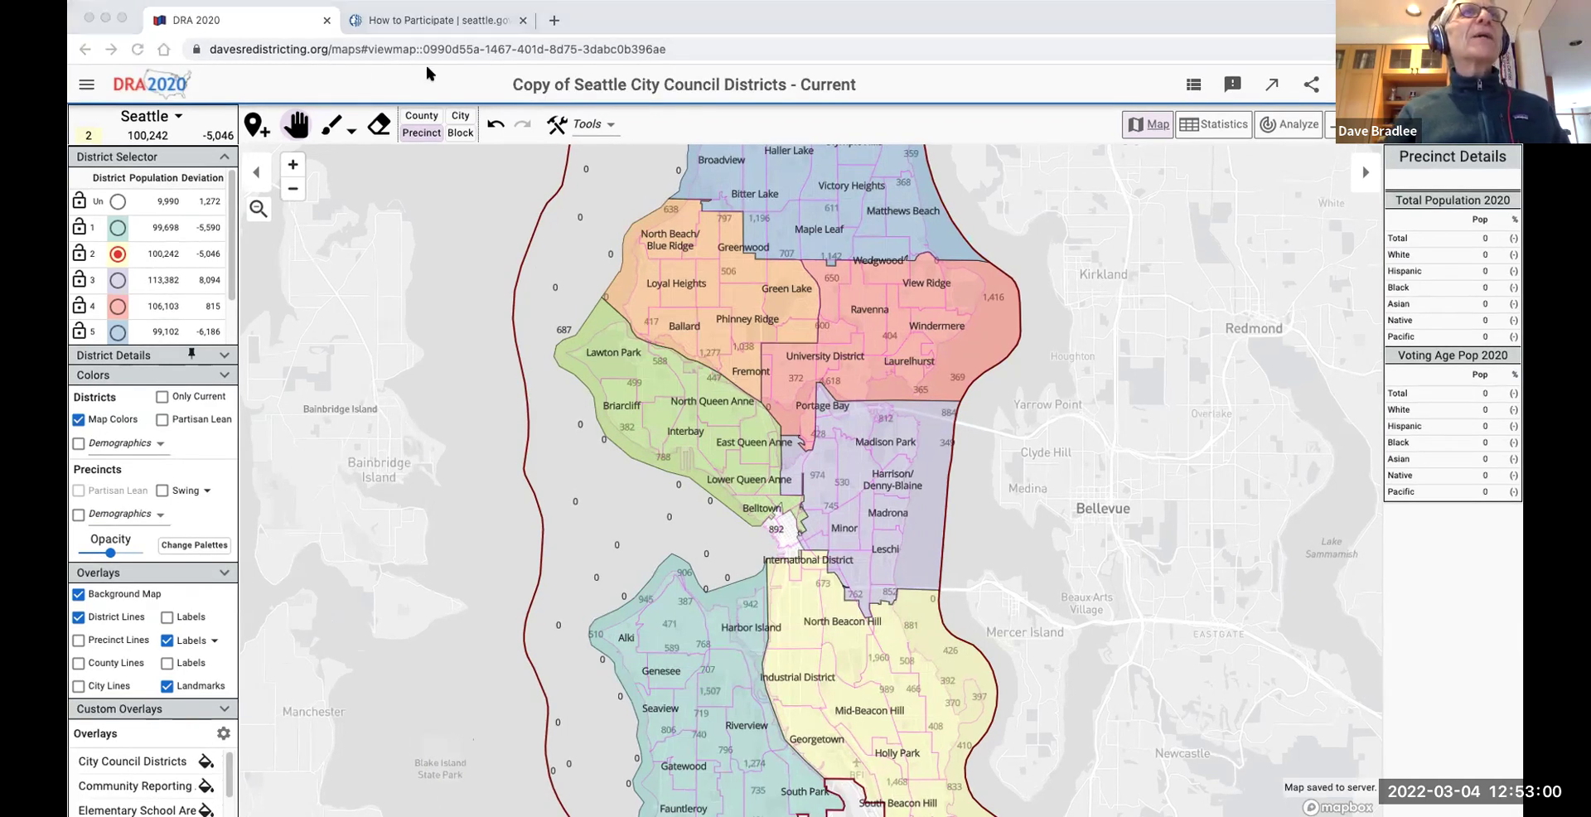
Bring up the custom overlays' Select Layers and Maps list, then dismiss it.
left_click(905, 337)
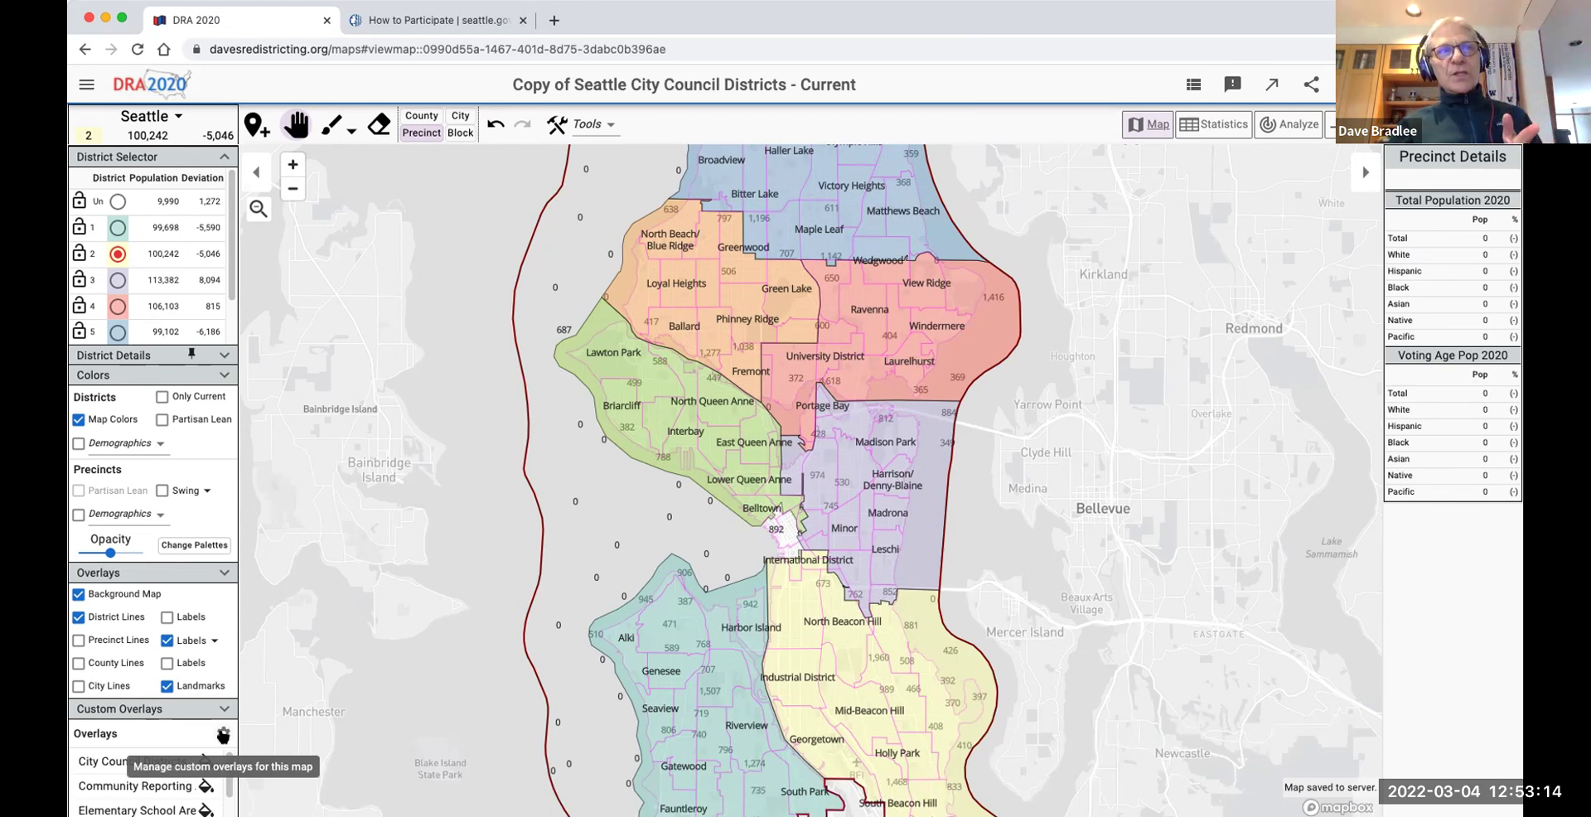
left_click(223, 735)
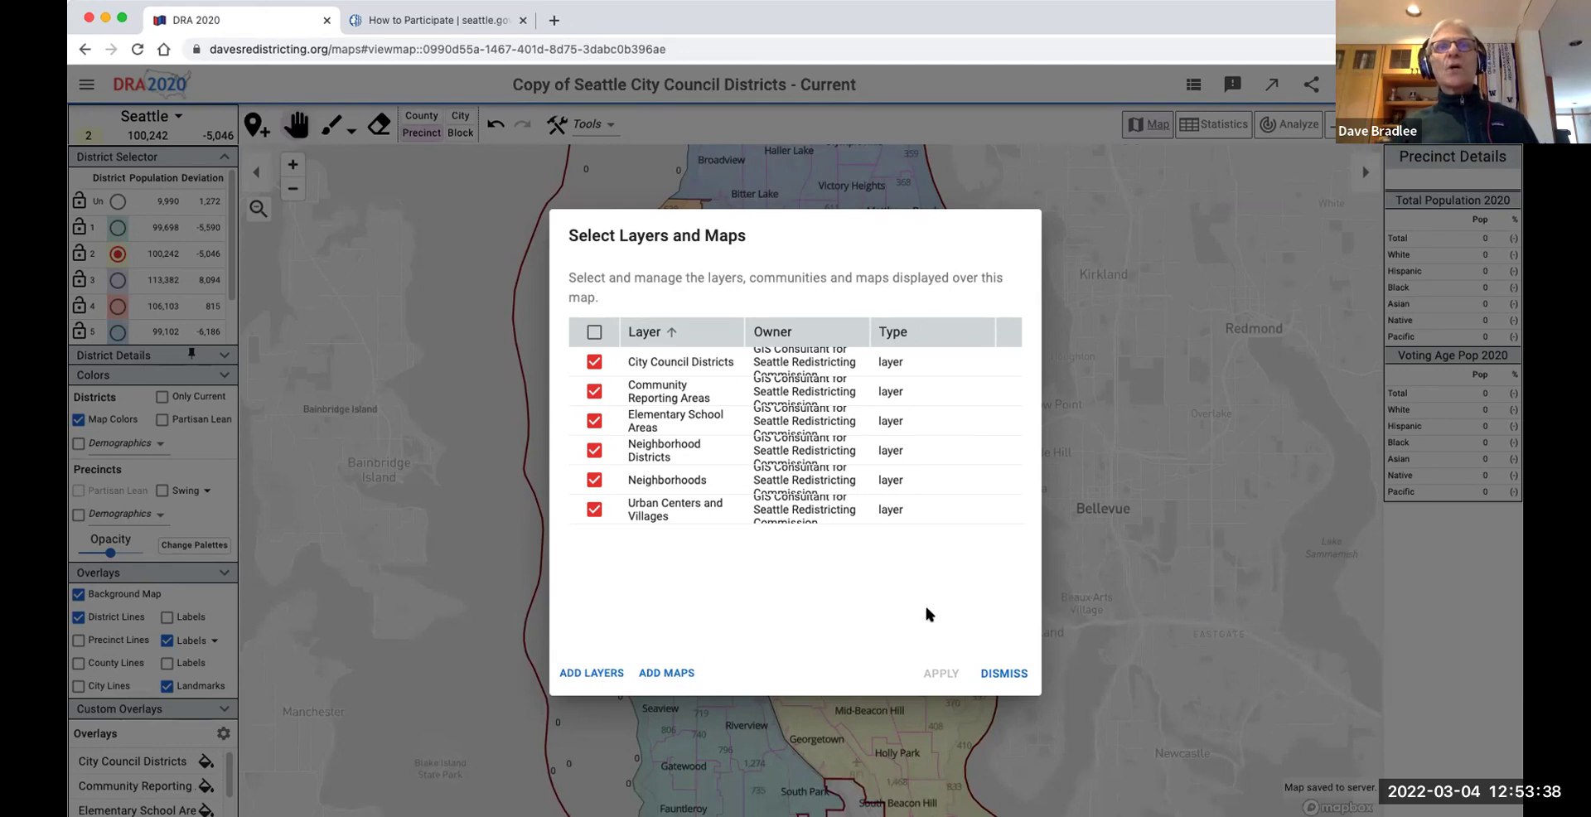
left_click(1014, 673)
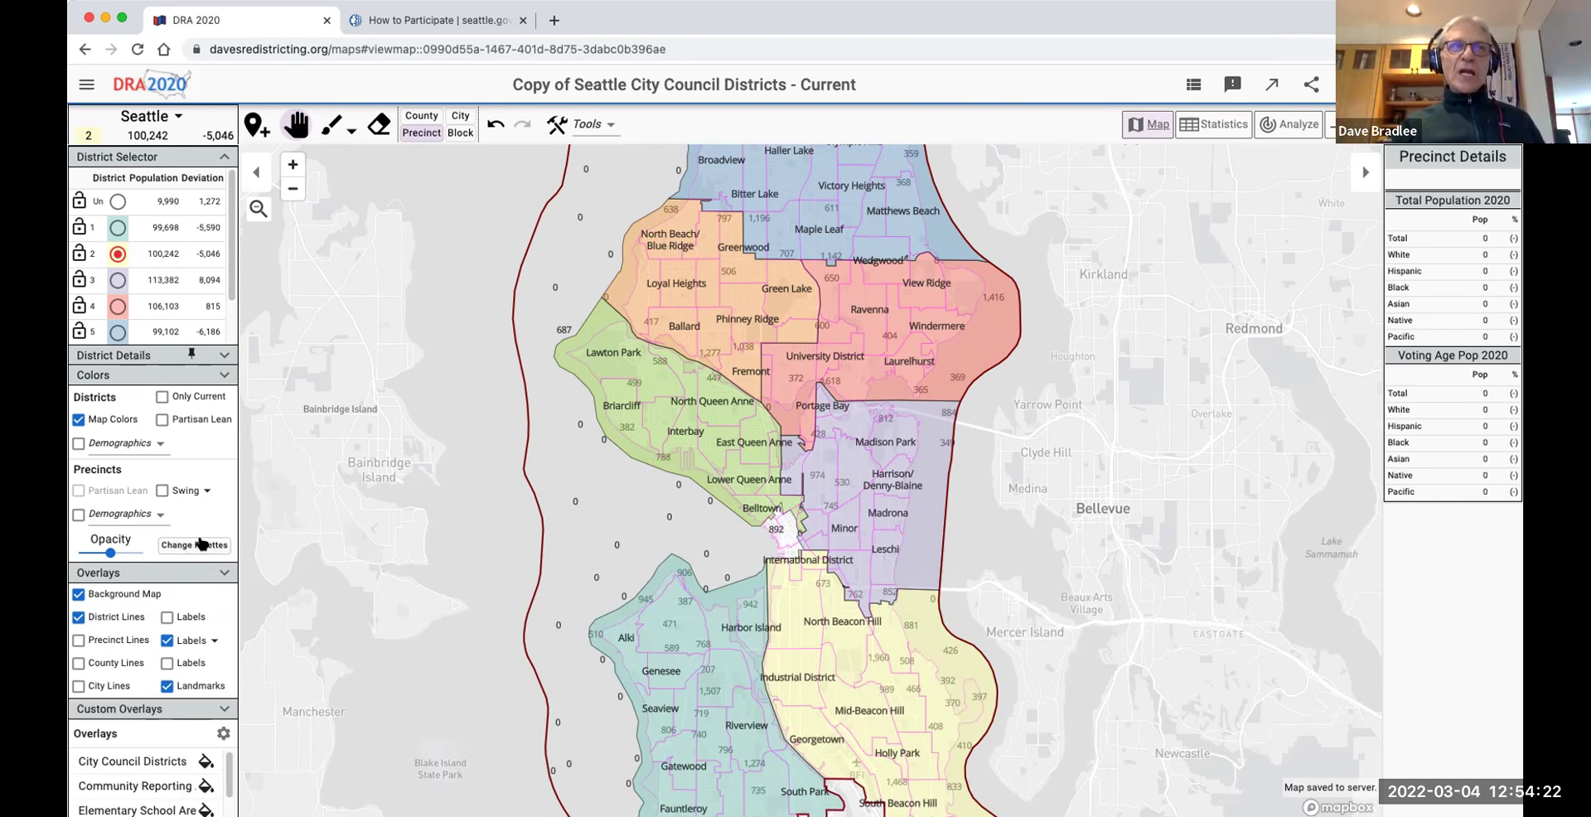
Bring up Default Color Palettes via Change Palettes in the Colors panel.
left_click(201, 547)
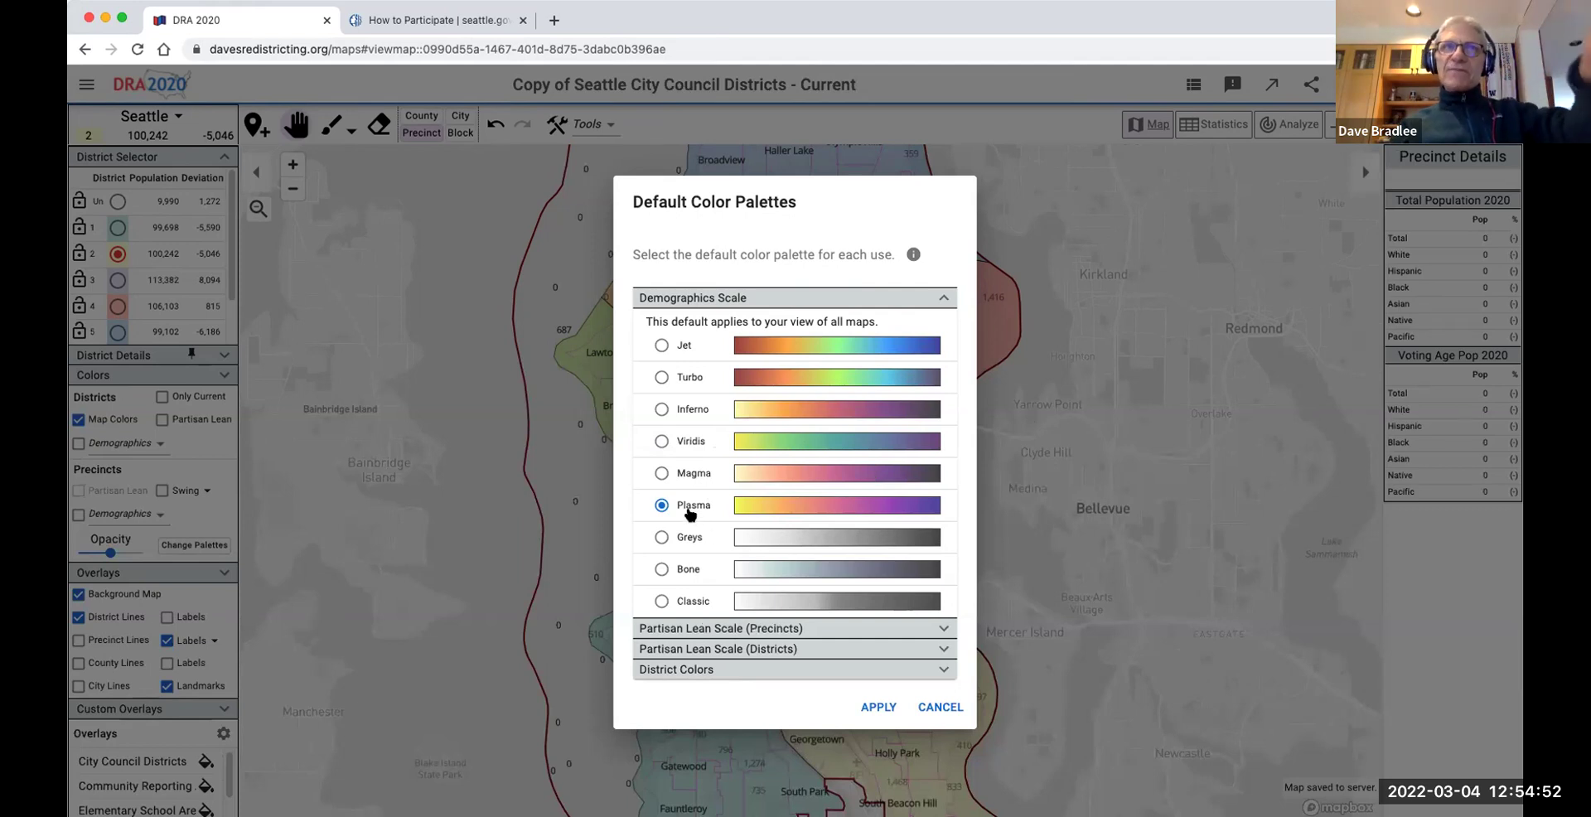
Expand the District Colors palette choices, then cancel without changes.
left_click(717, 670)
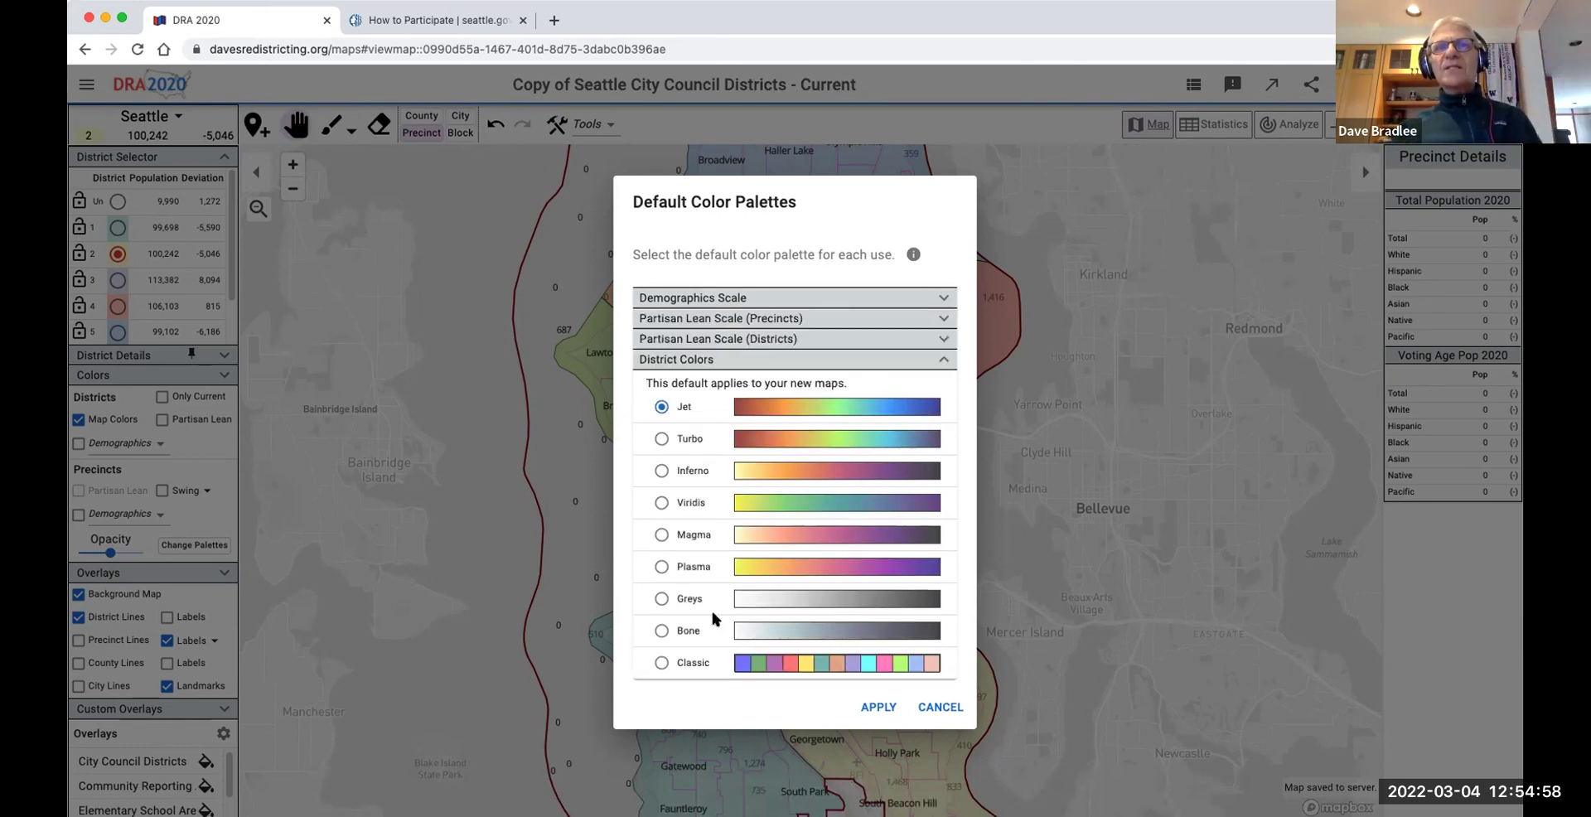
left_click(938, 706)
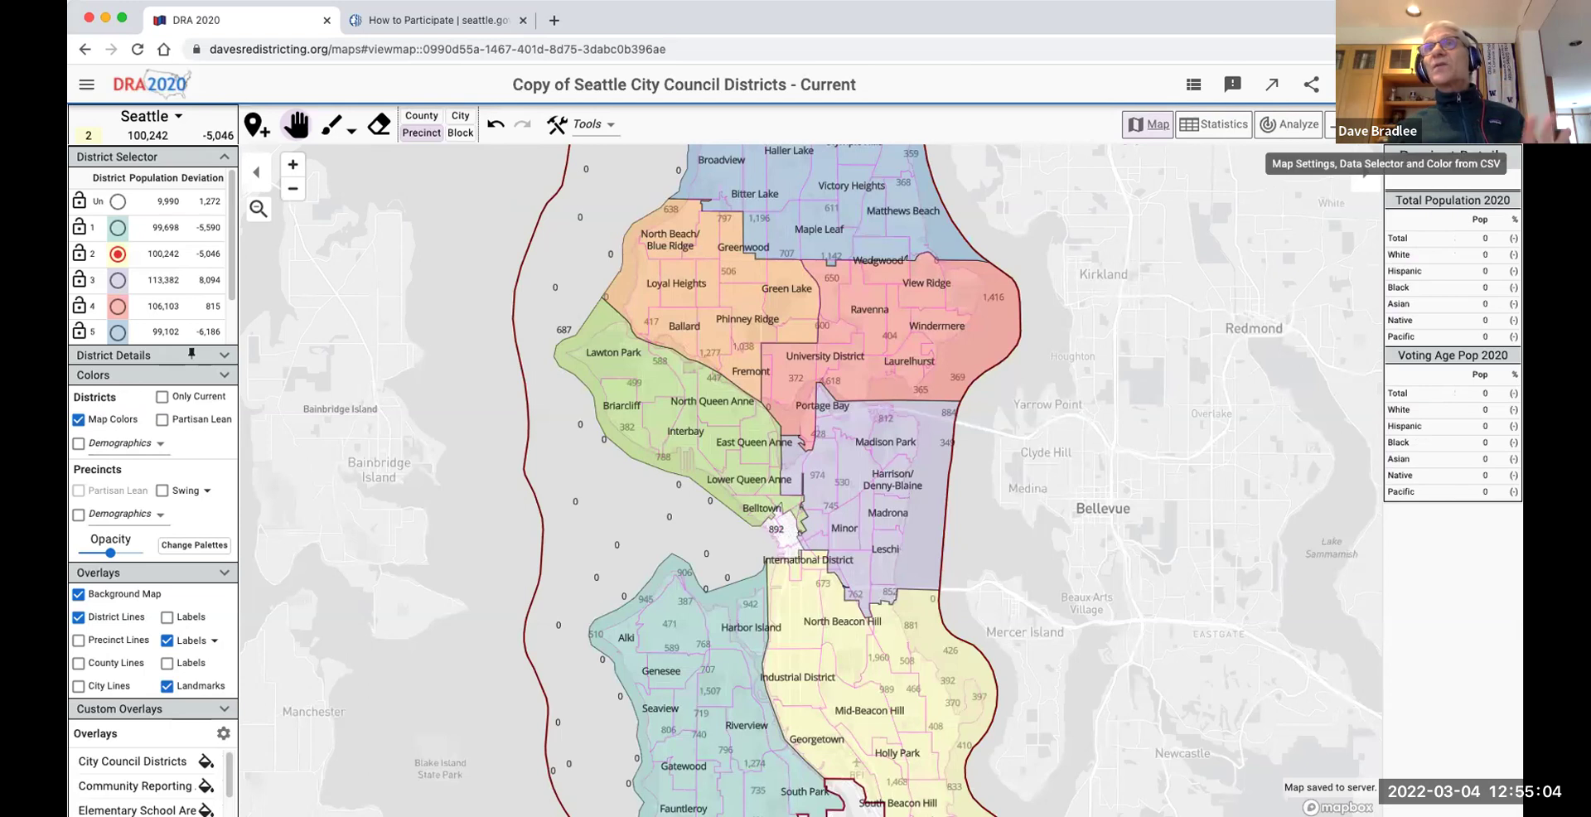
Show the Map Settings district colour table and bring up District 7's colour (#b3de69).
left_click(1362, 174)
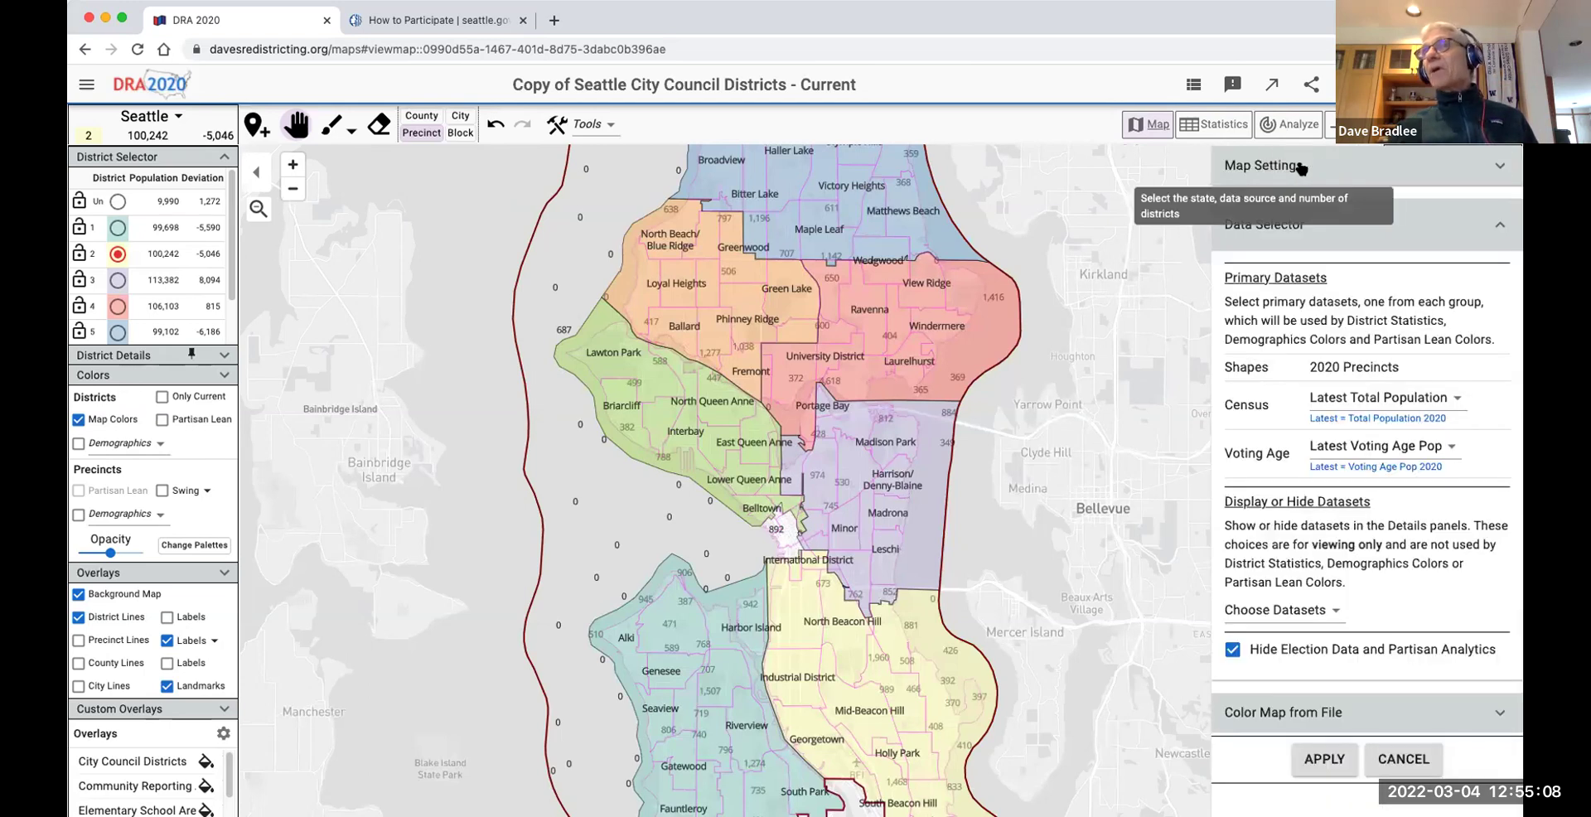
left_click(1302, 168)
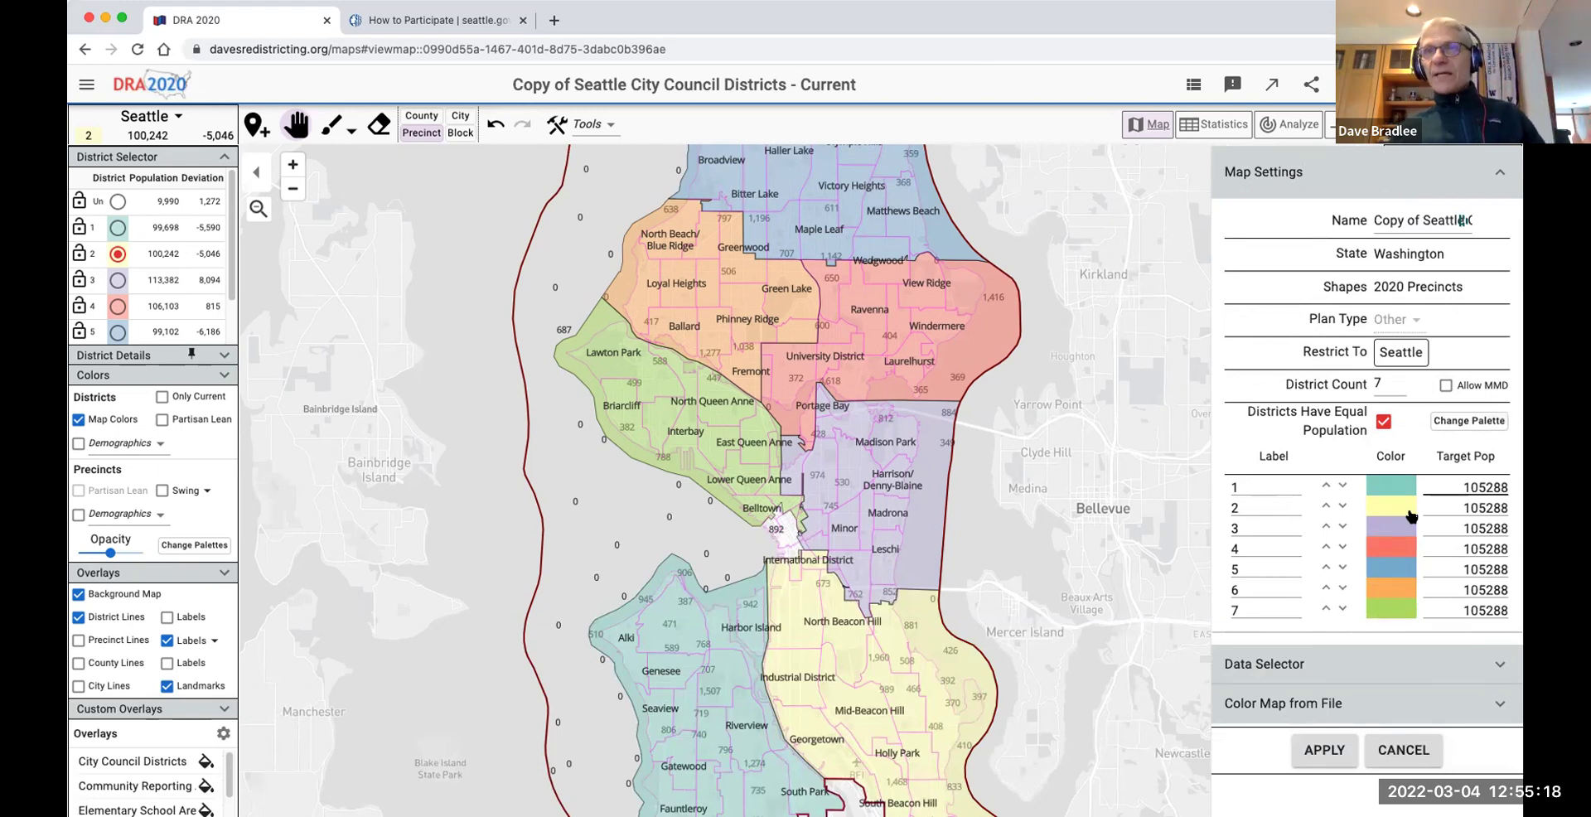
left_click(1400, 609)
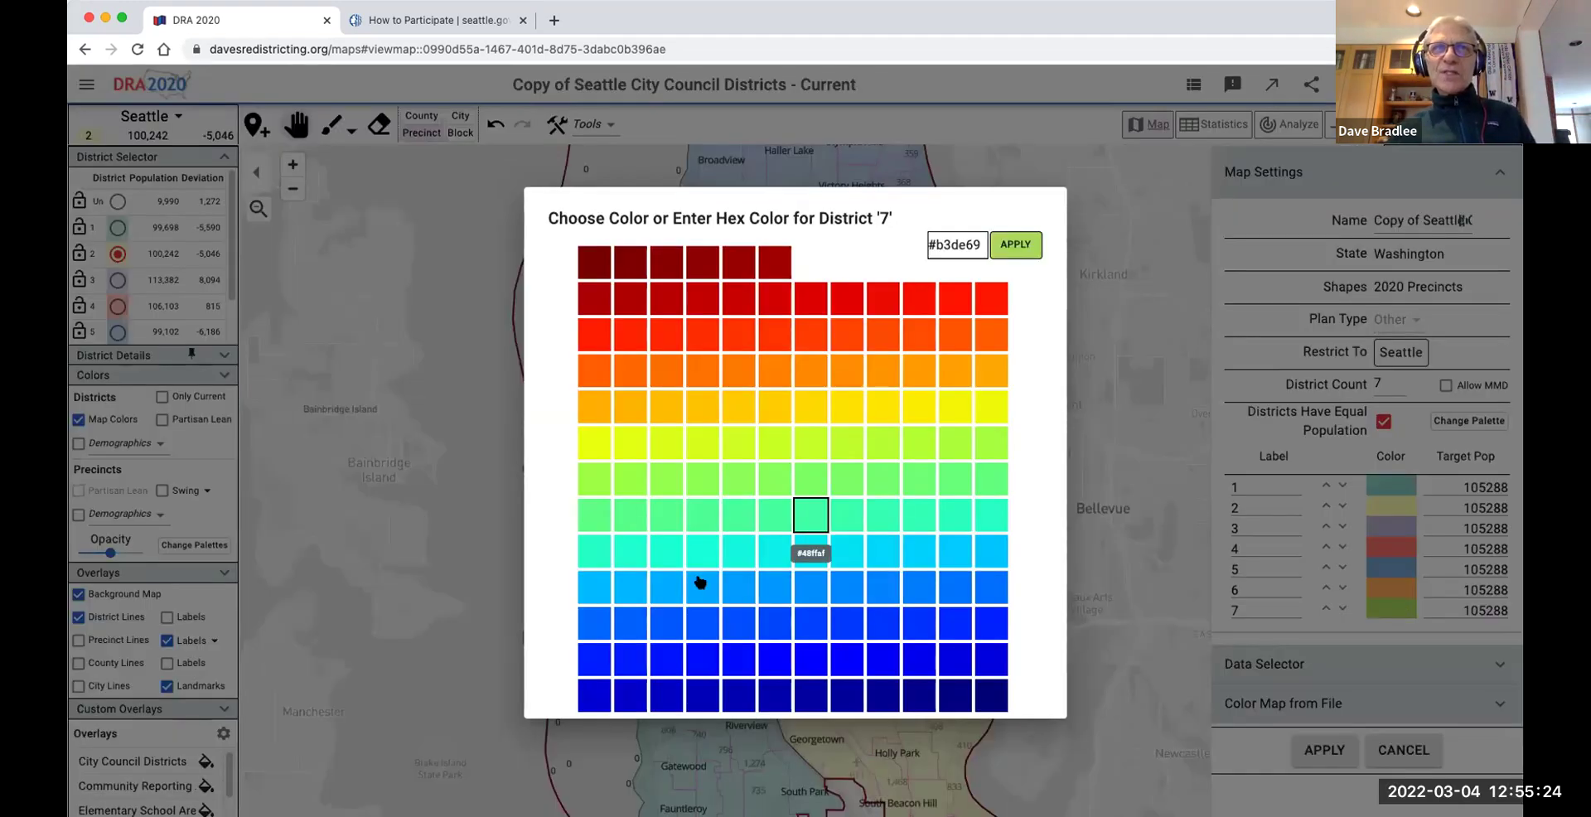
Apply blue to District 7 on the map, then undo it back to the original green.
left_click(990, 624)
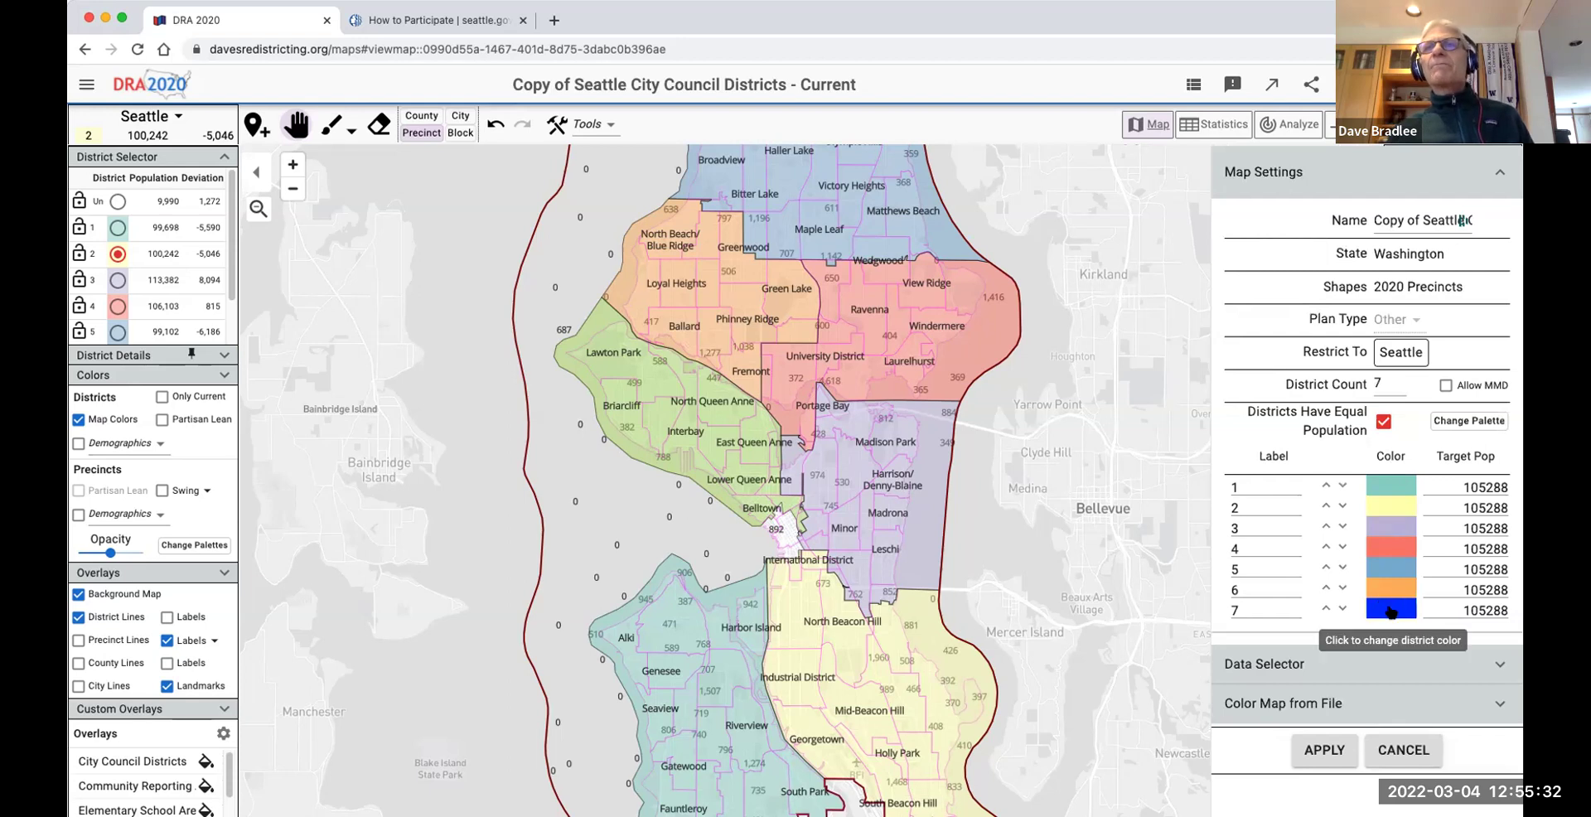
left_click(1326, 751)
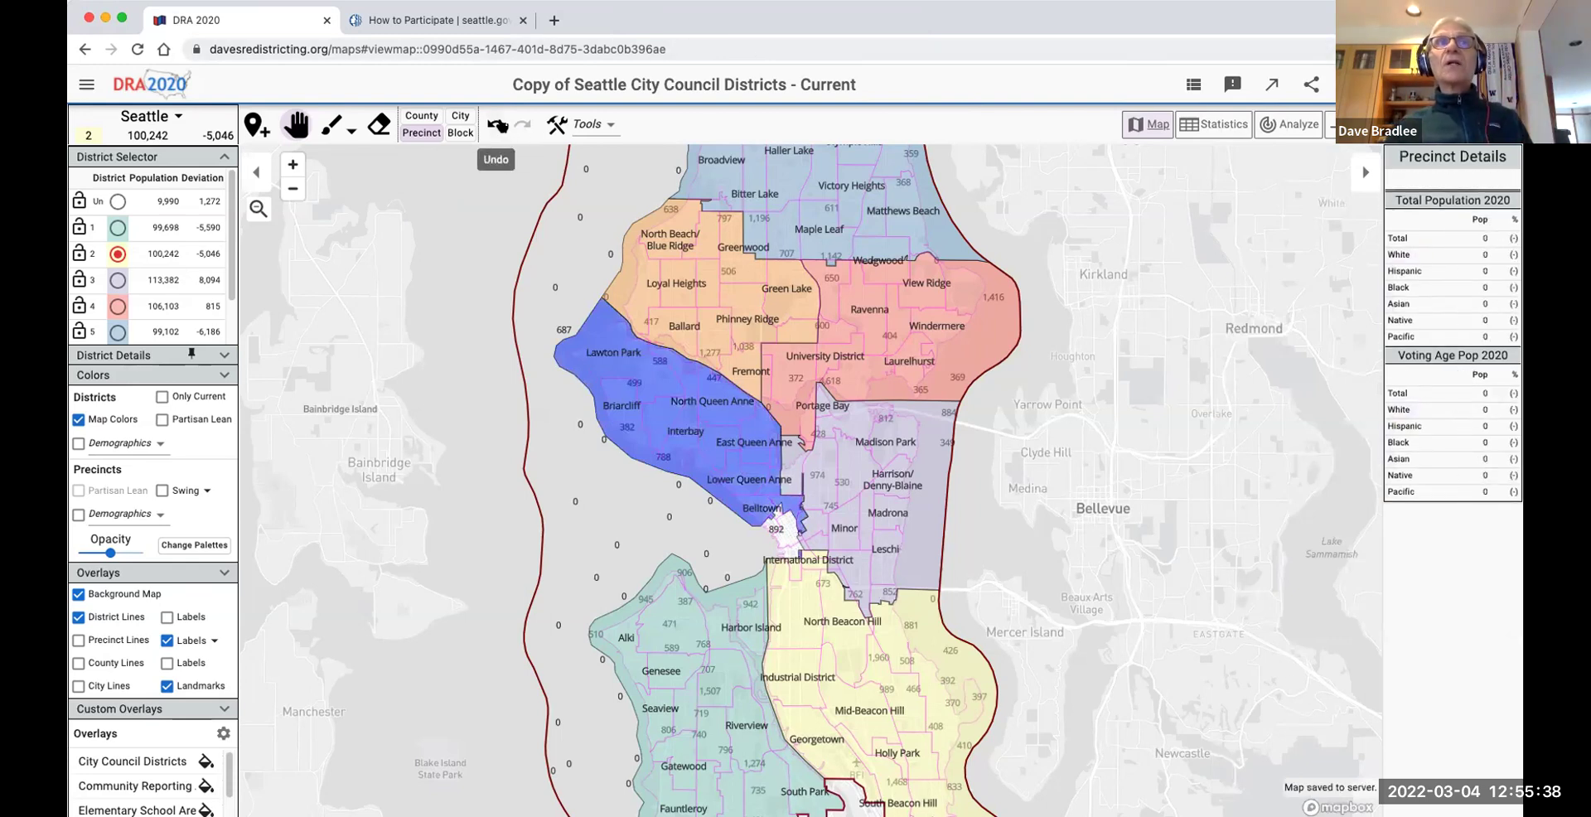
left_click(497, 126)
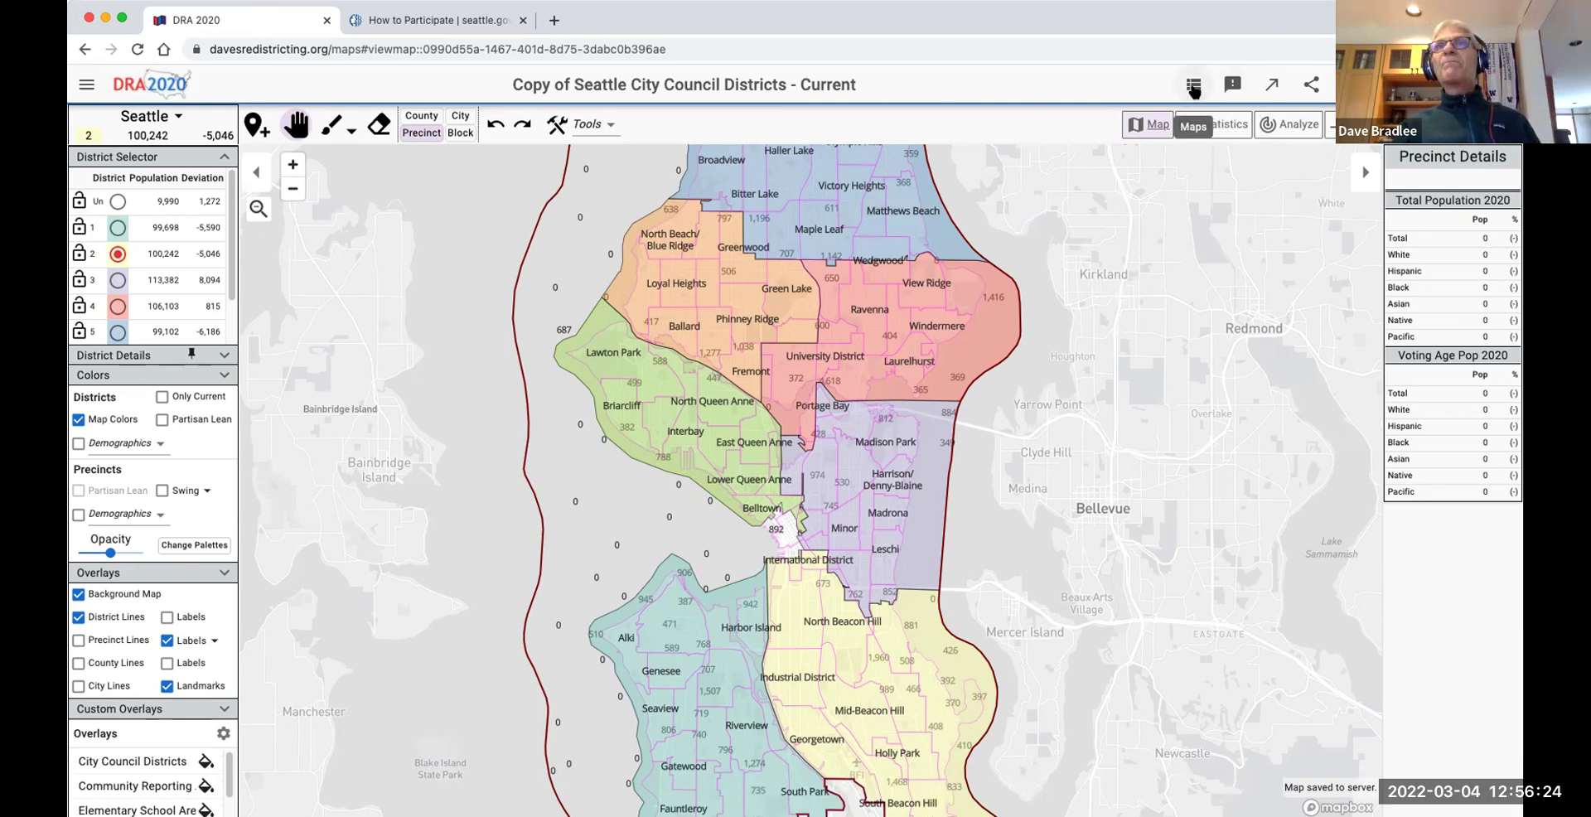
Go from the council districts map to the My Maps list of saved maps.
left_click(1193, 86)
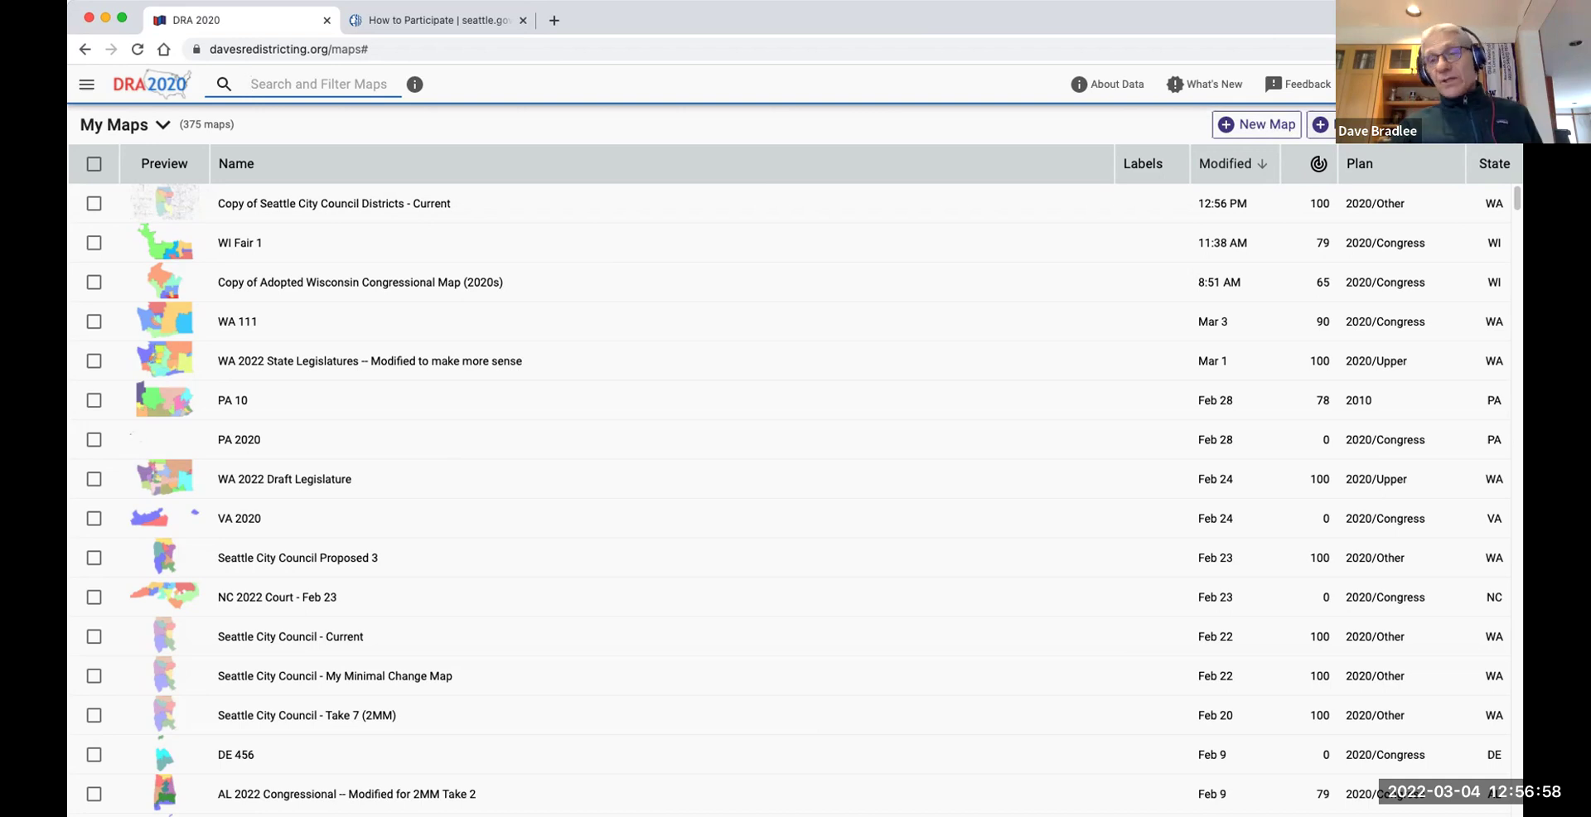
Start a new Community map and drop down its State choices in Community of Interest Settings.
left_click(1320, 124)
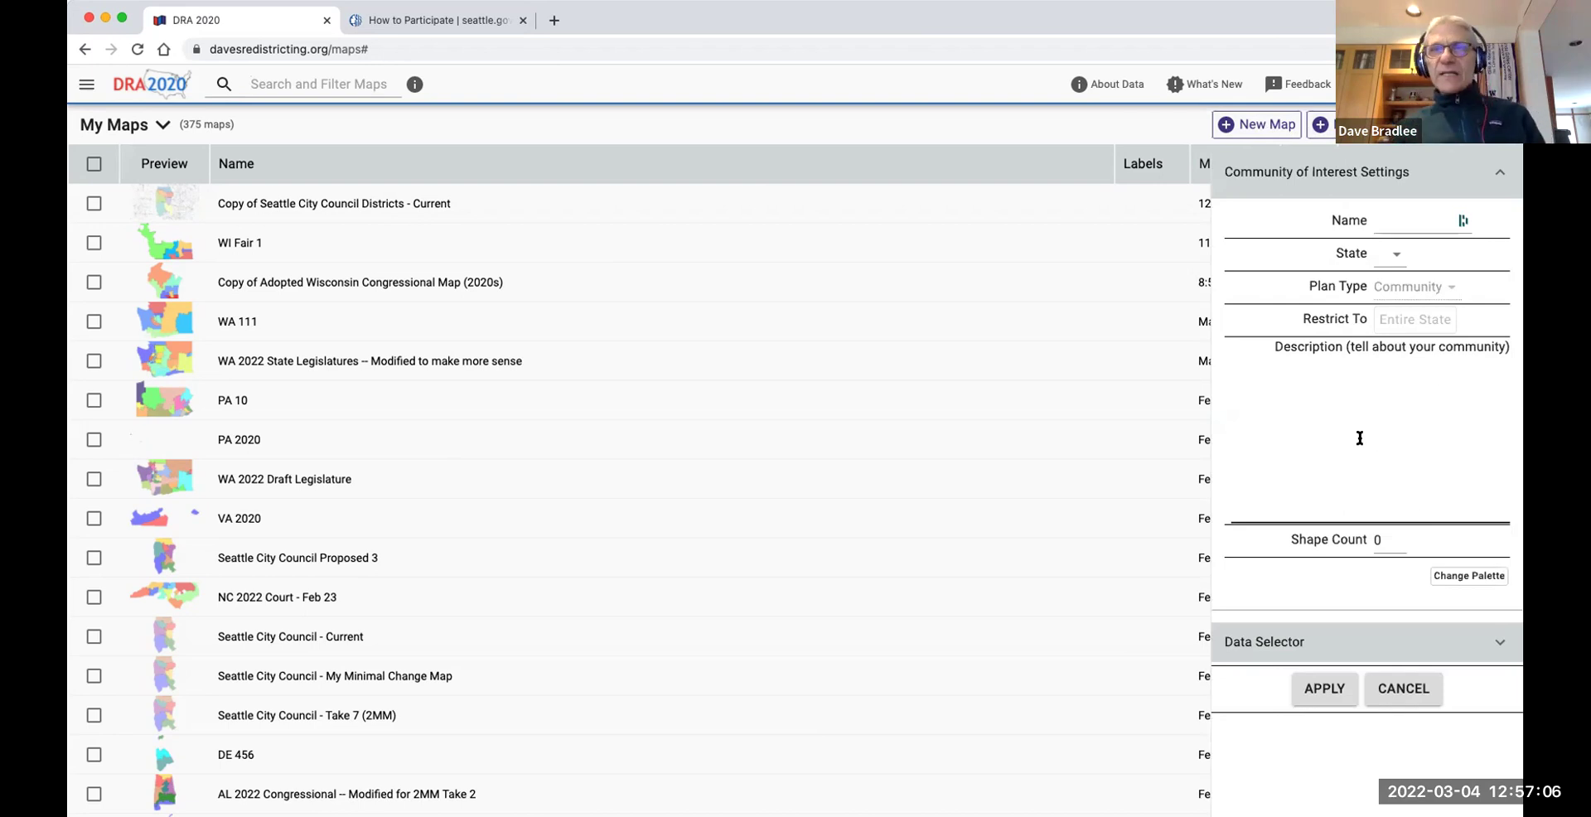
left_click(1392, 254)
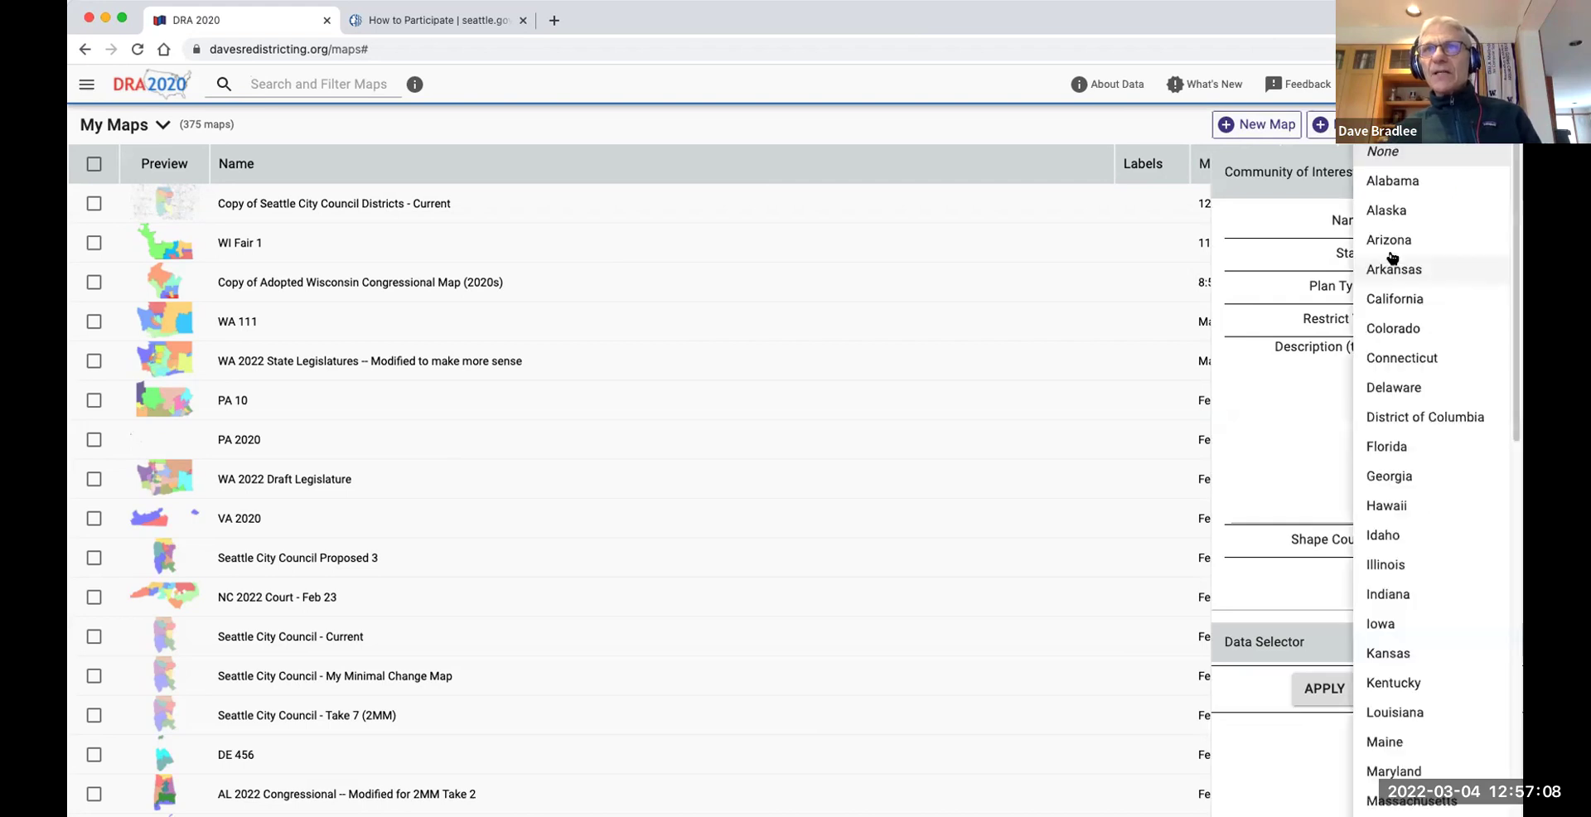
Set the community's state to Washington and create the new map.
scroll(1400, 332, "down", 10)
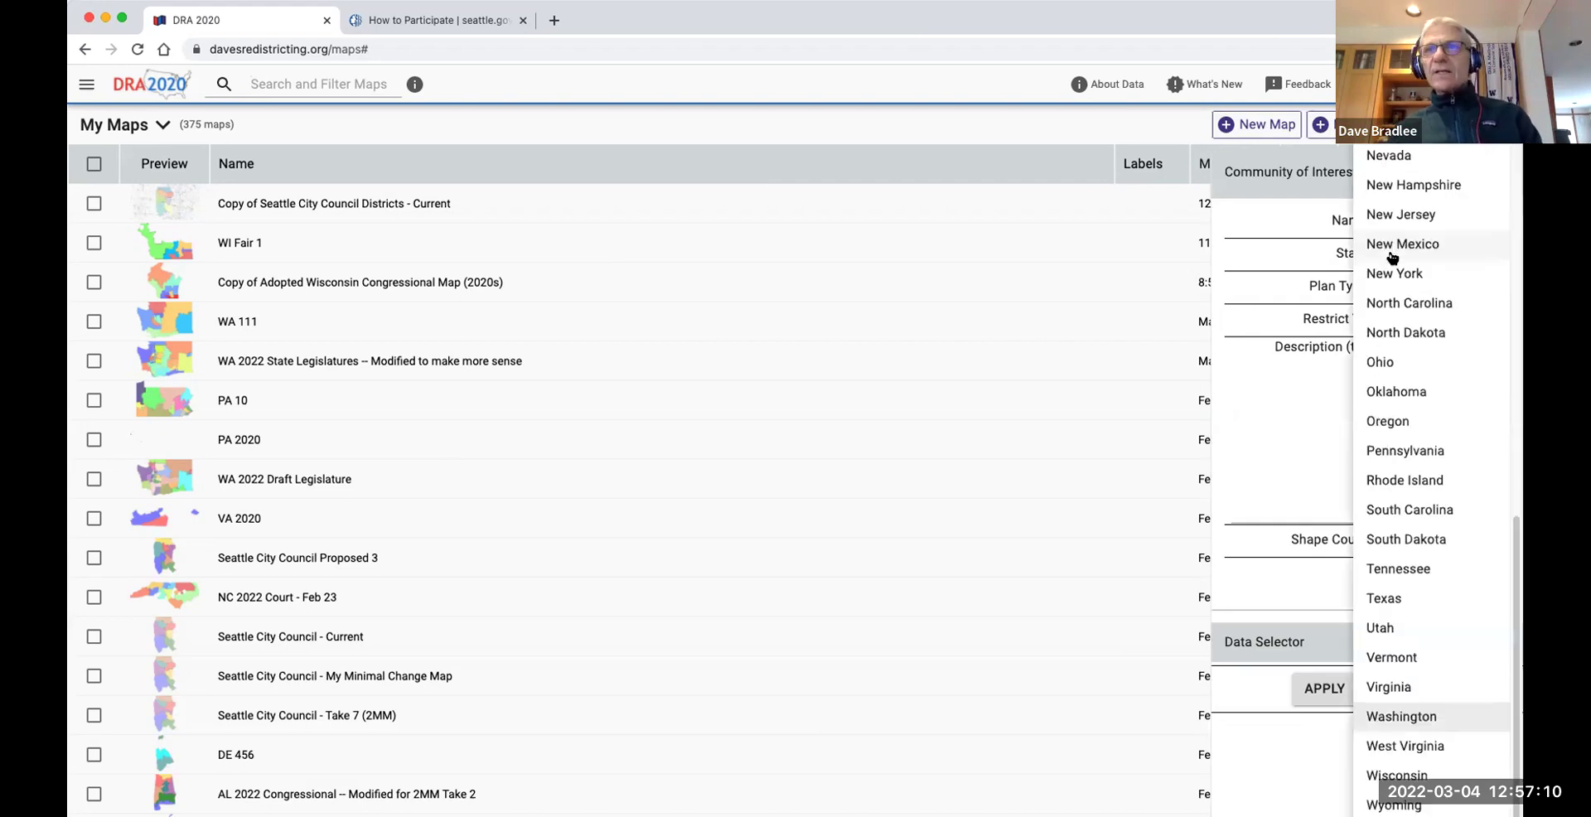
left_click(1419, 716)
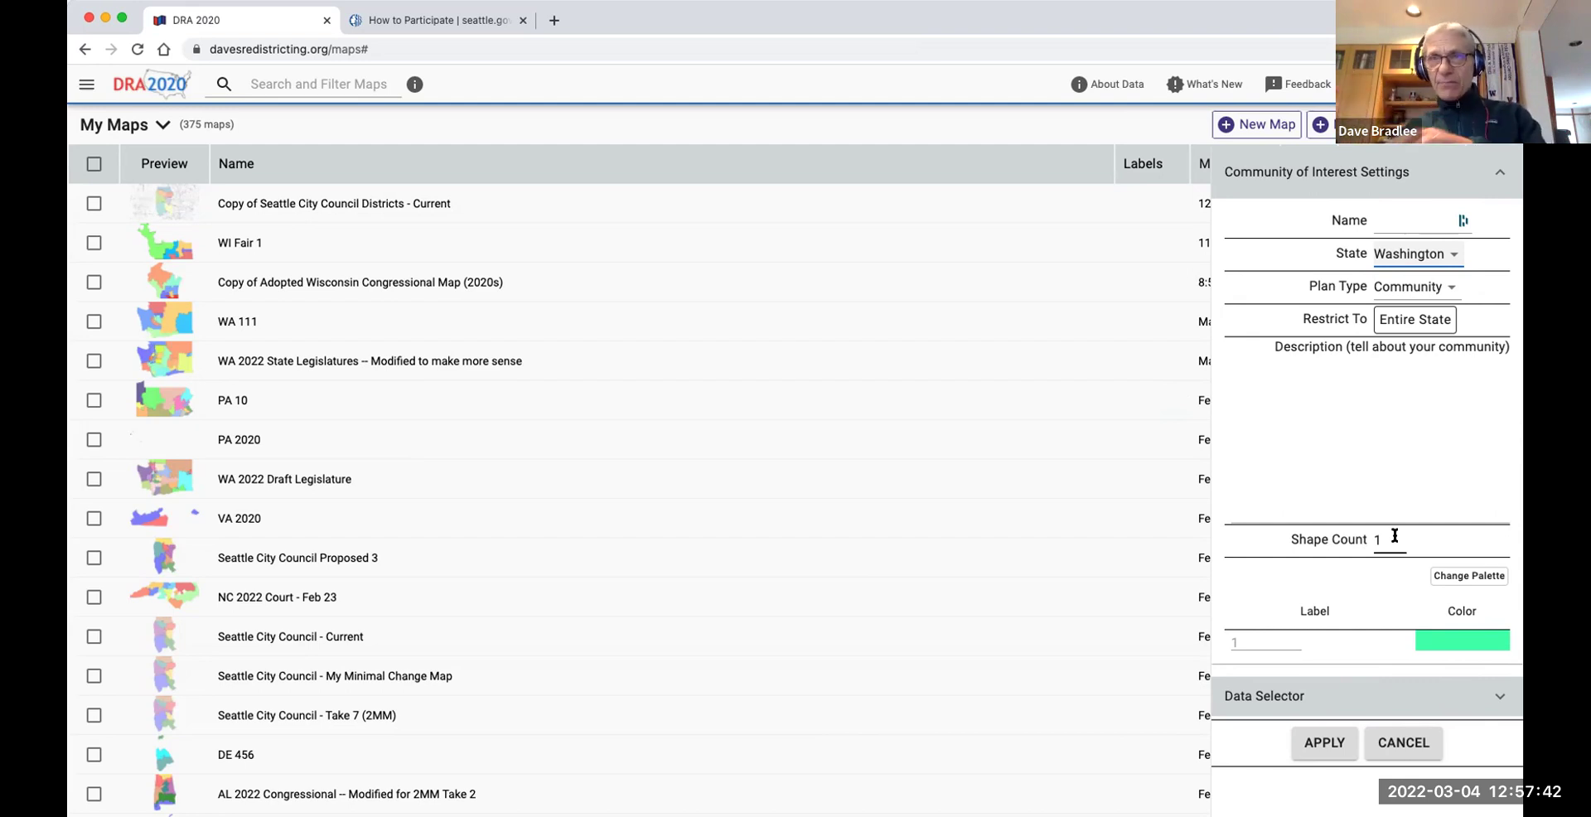
left_click(1326, 745)
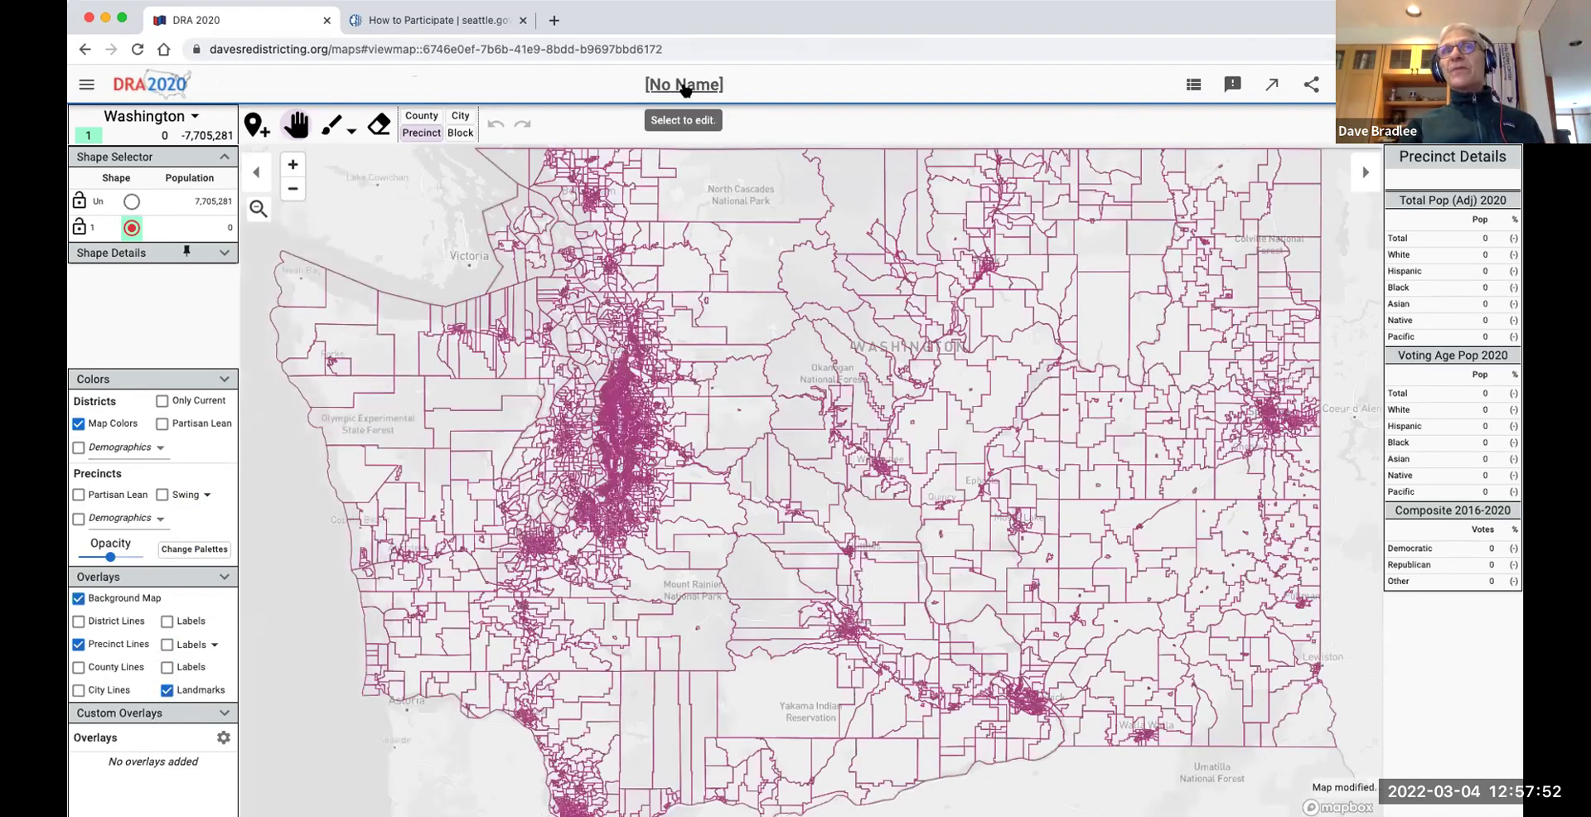
Rename the [No Name] community map to 'SW Lake Union' and submit.
left_click(685, 86)
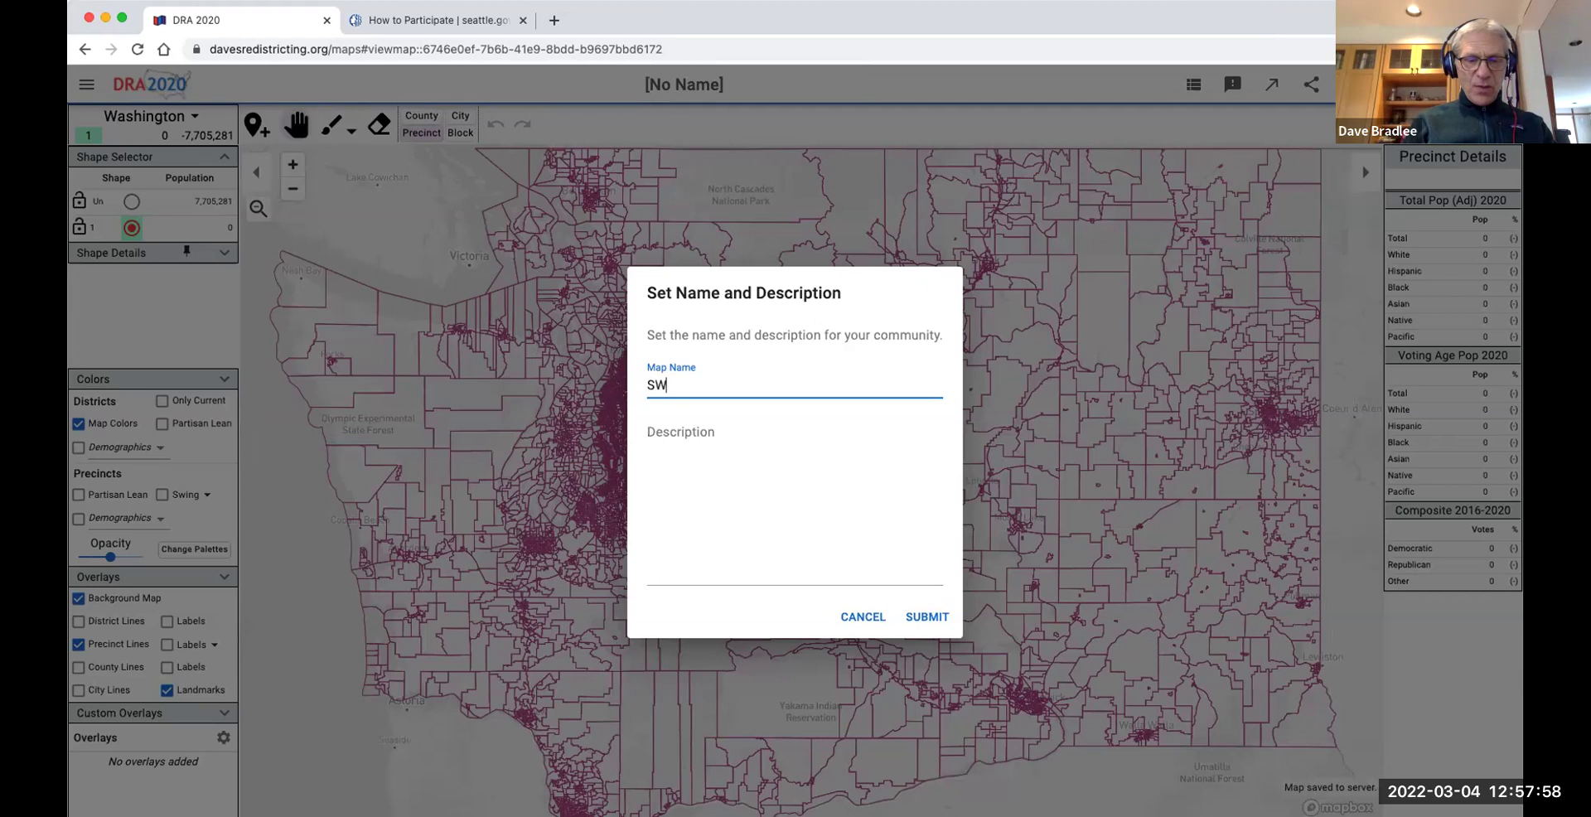
type("SW Lake Union")
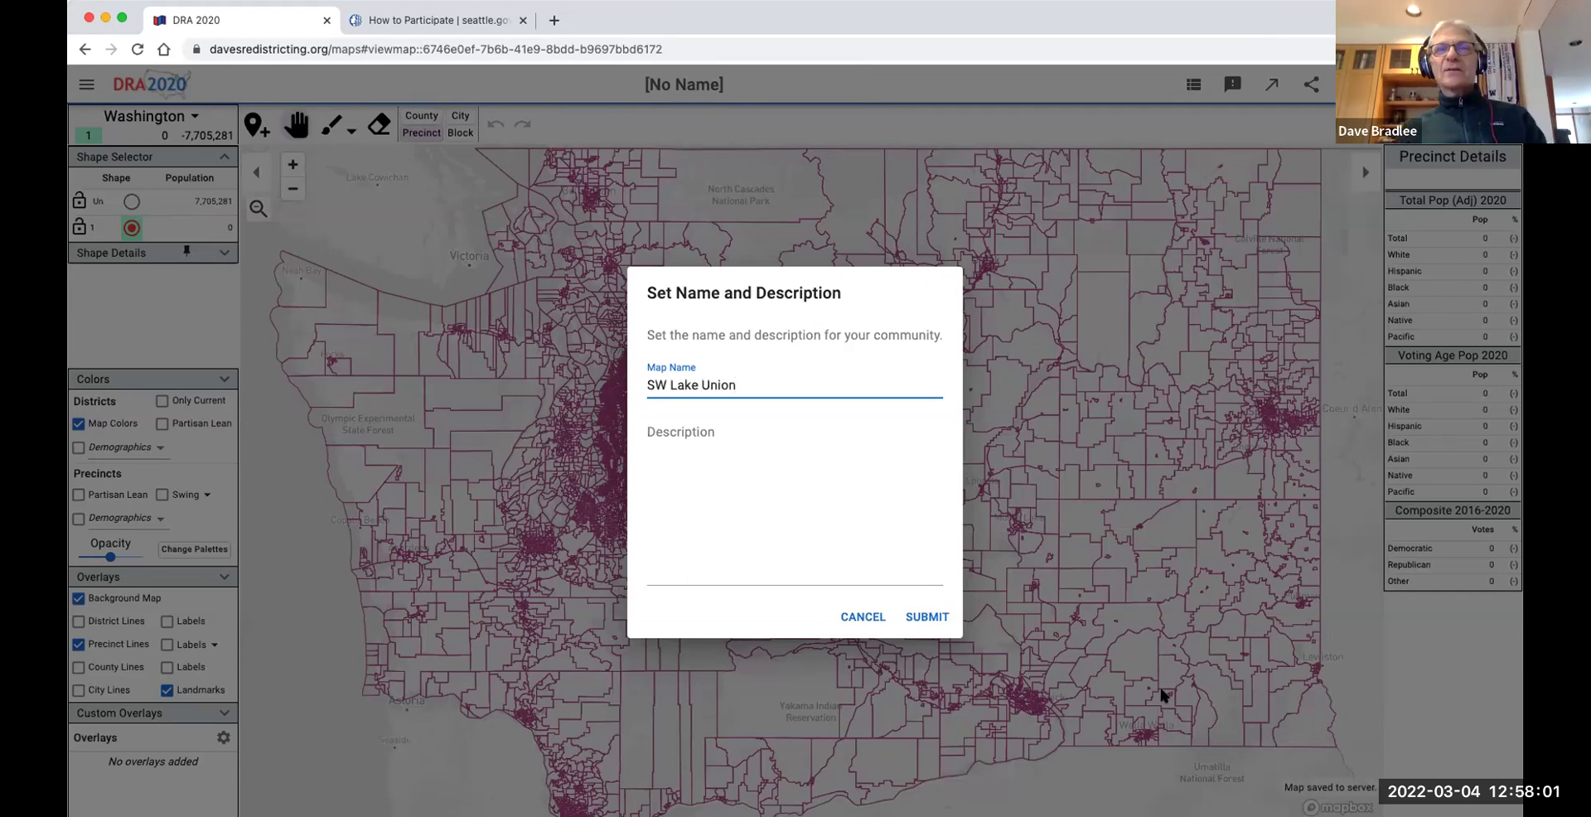
left_click(931, 617)
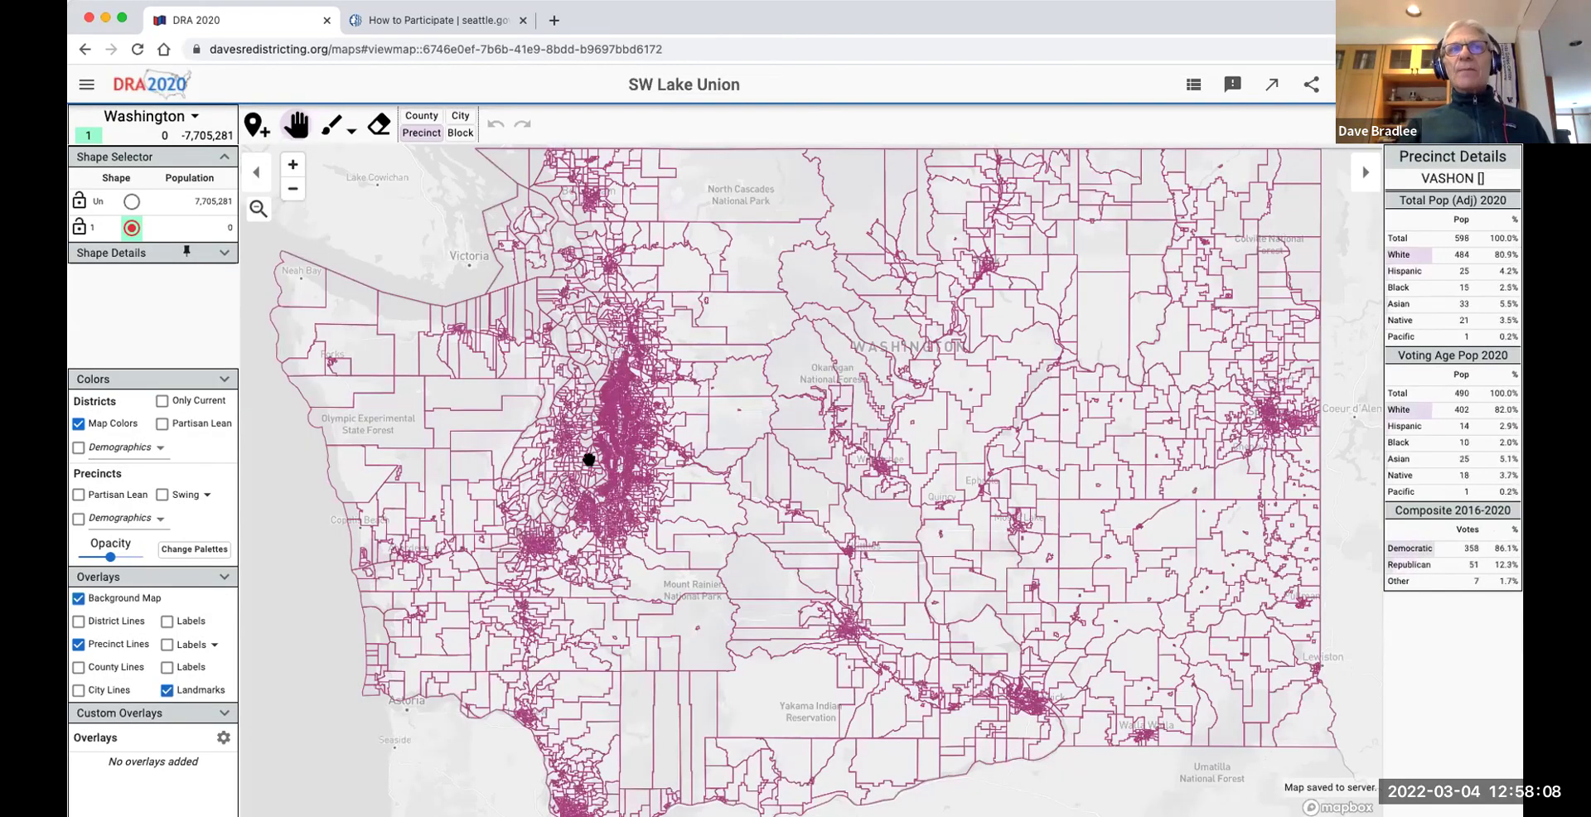
Zoom and pan the map to bring South Lake Union and Belltown into view.
scroll(584, 460, "up", 2)
scroll(577, 461, "up", 4)
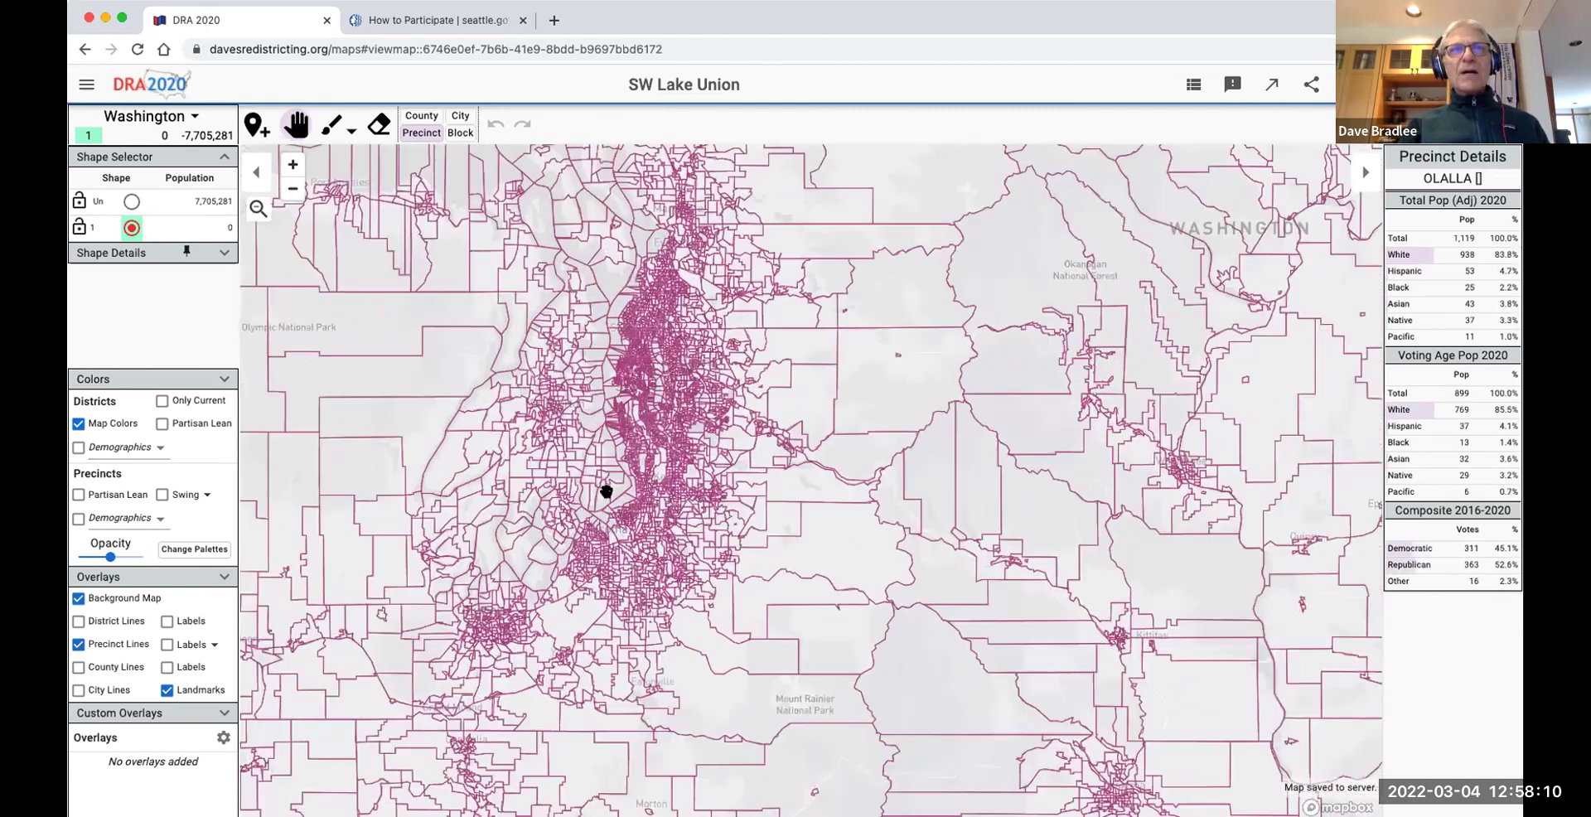
scroll(605, 491, "up", 5)
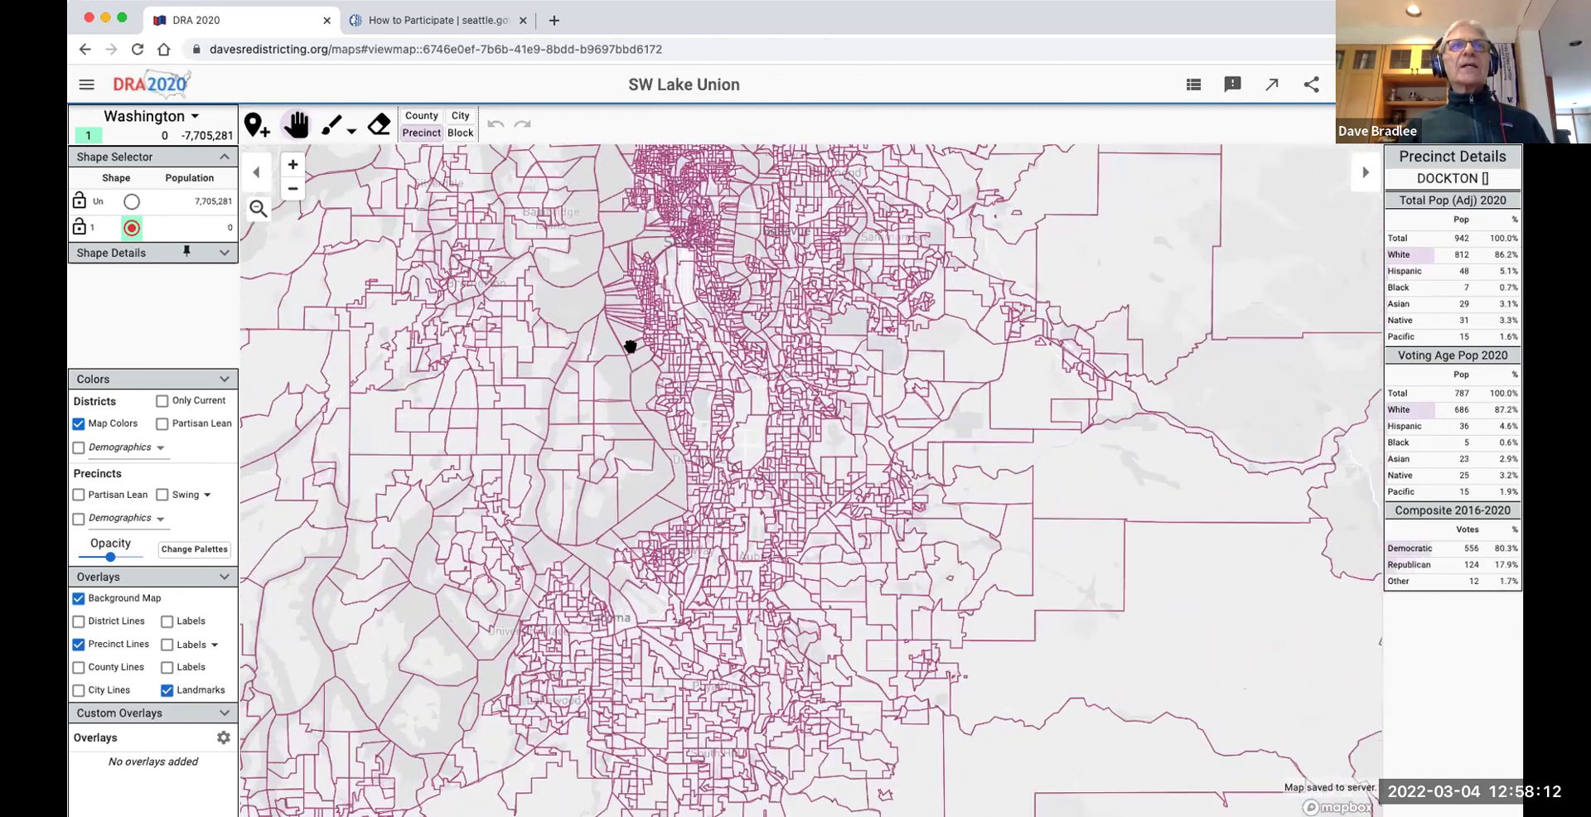
key("Up")
key("Up")
key("Up")
key("Left")
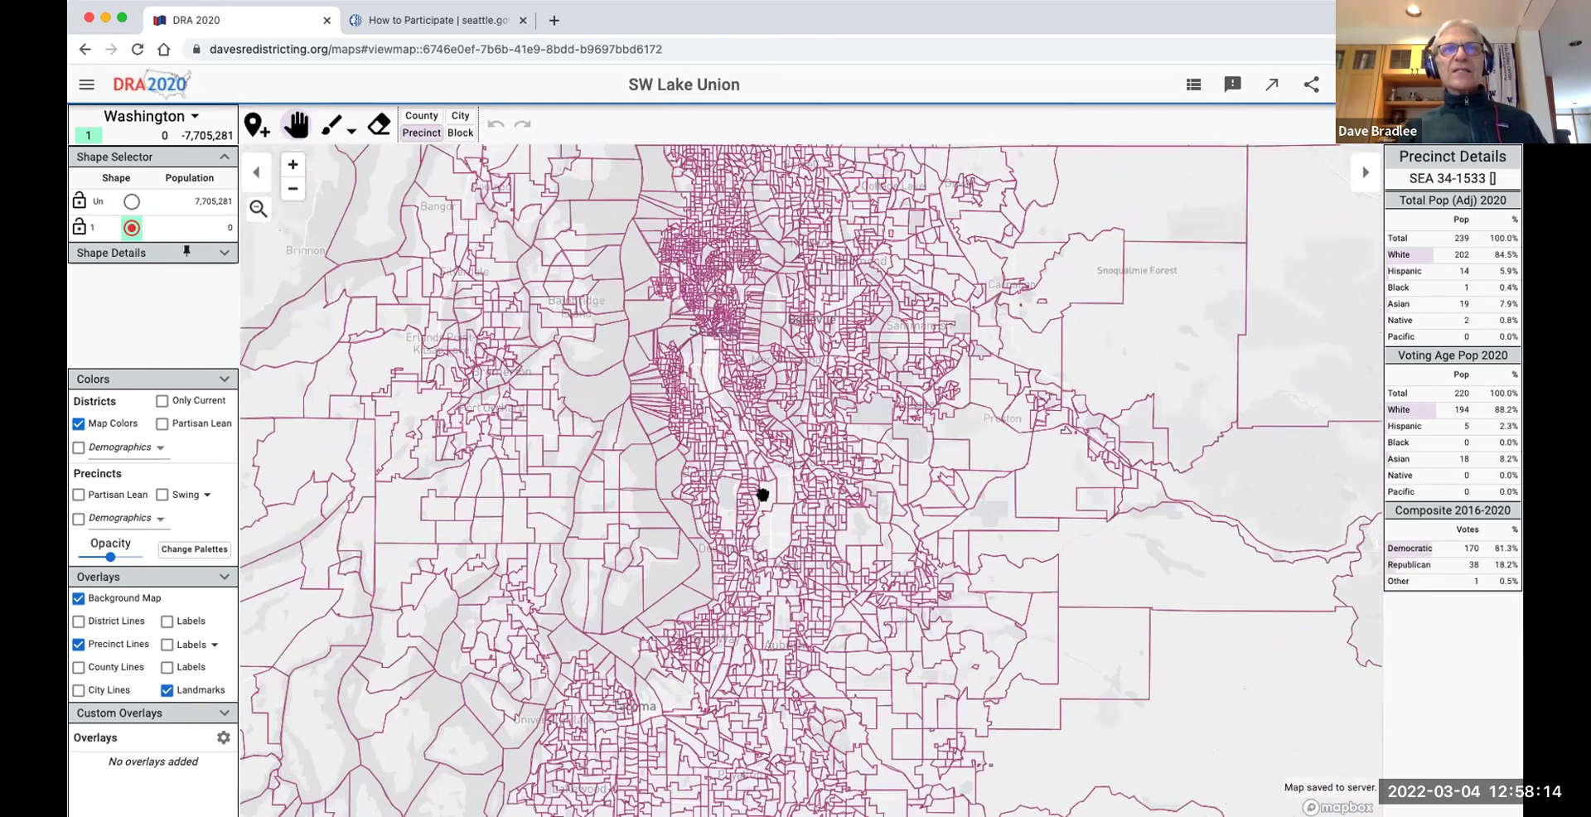
scroll(762, 495, "up", 5)
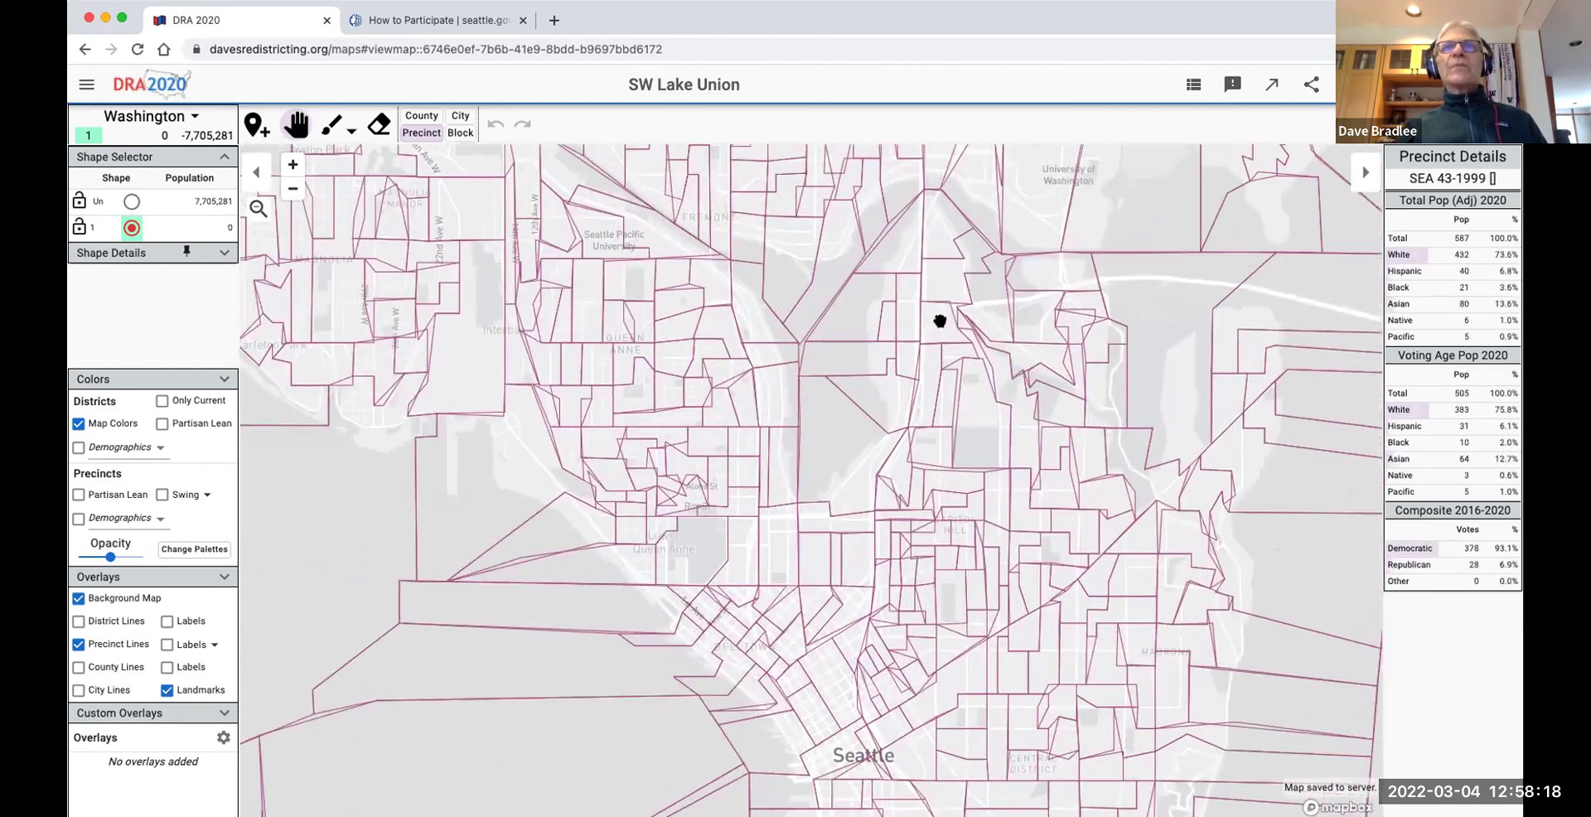
left_click_drag(941, 320, 1093, 415)
key("Down")
key("Right")
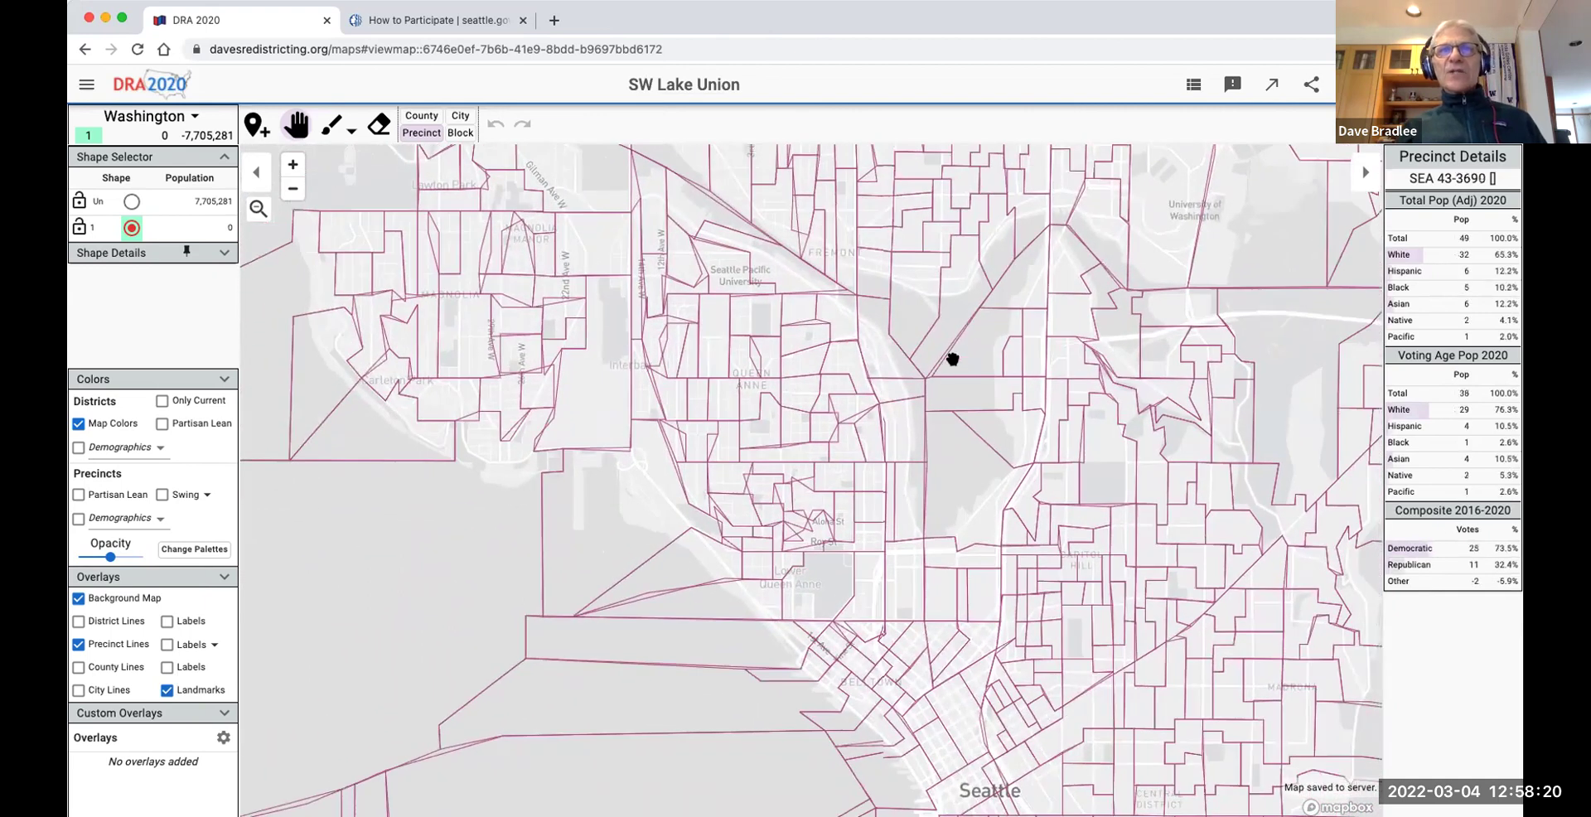
scroll(952, 414, "up", 1)
left_click_drag(941, 446, 898, 383)
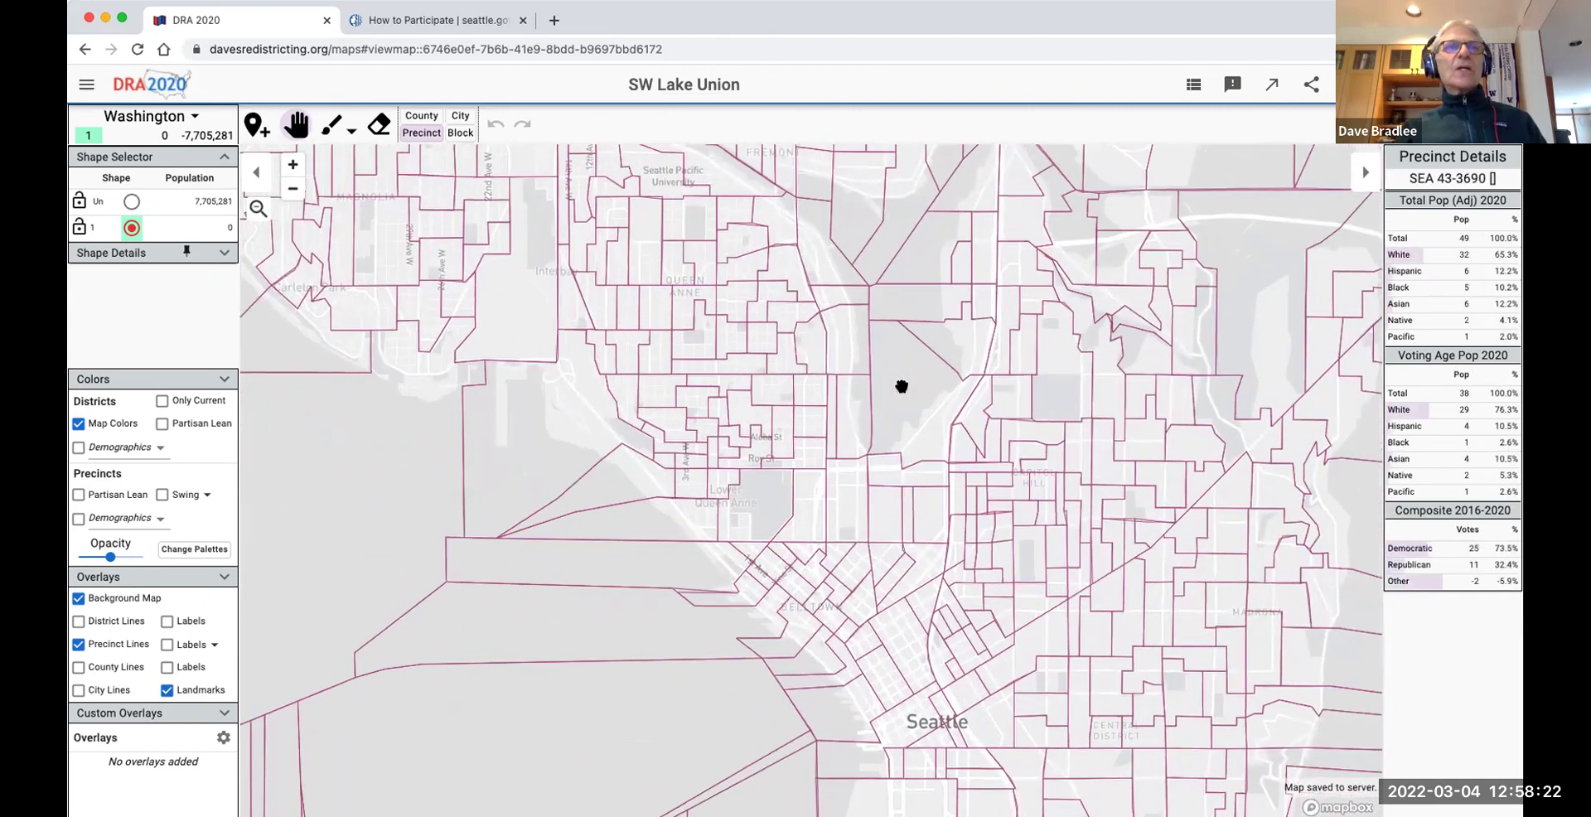
scroll(930, 447, "up", 1)
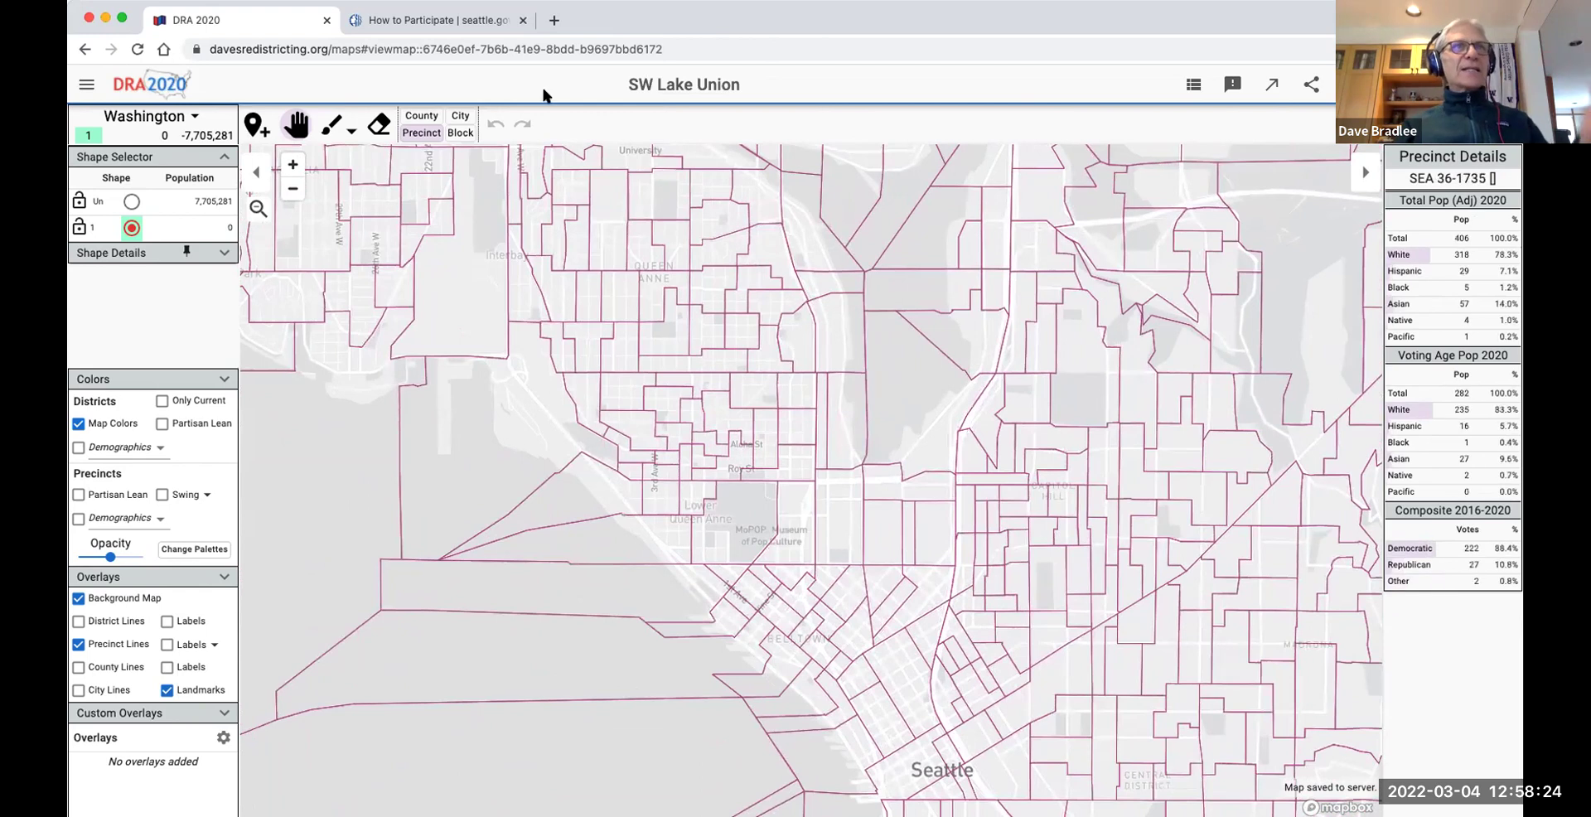
Paint South Lake Union, Dexter Ave and Lake Union precincts into shape 1, then return to My Maps.
left_click(331, 125)
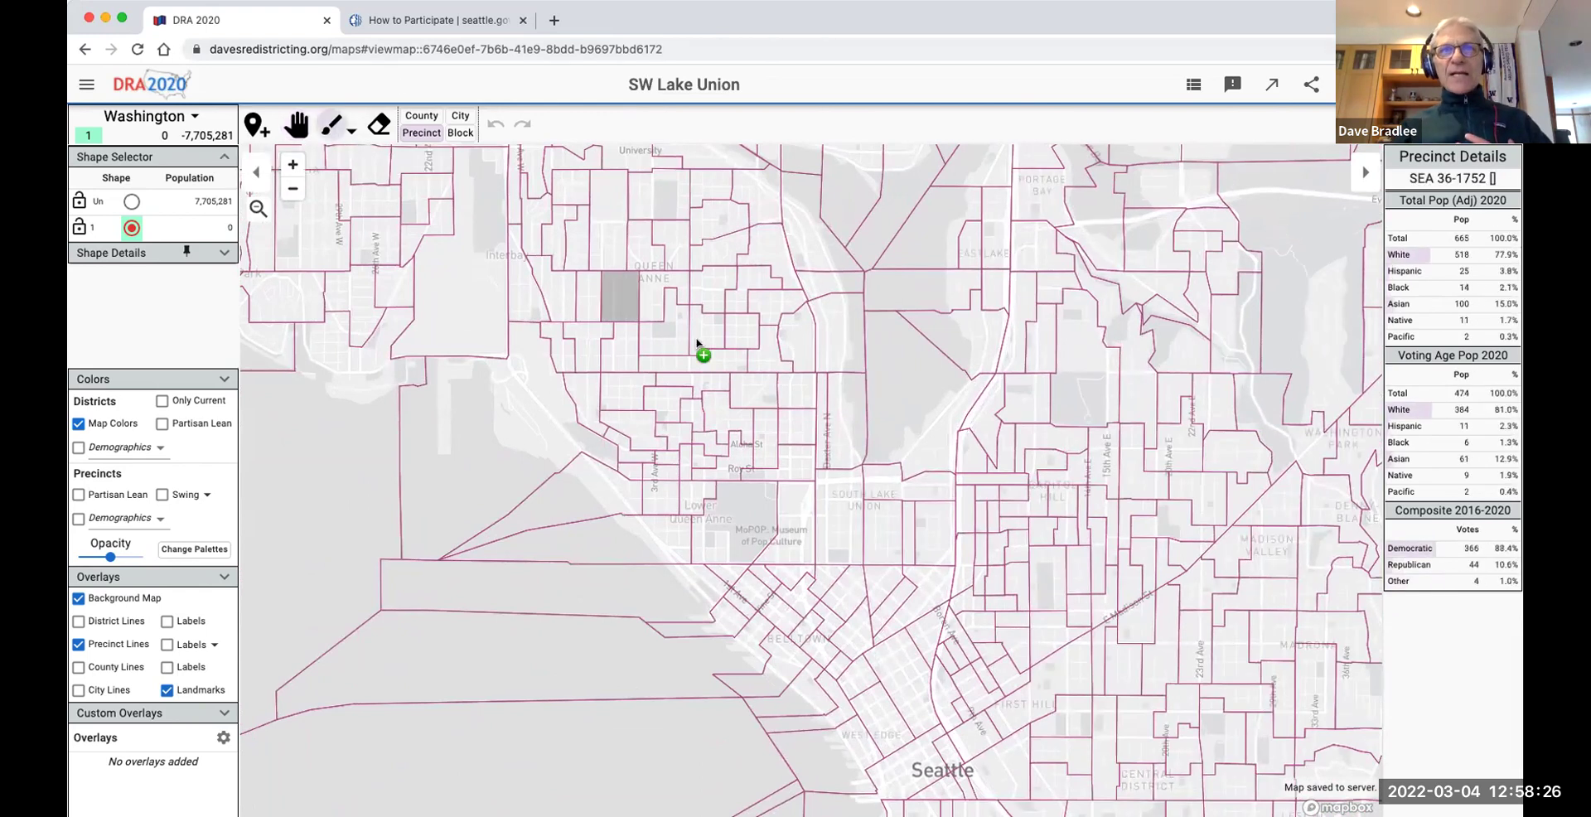
mouse_move(931, 538)
left_mouse_down()
mouse_move(881, 525)
mouse_move(877, 486)
left_mouse_up()
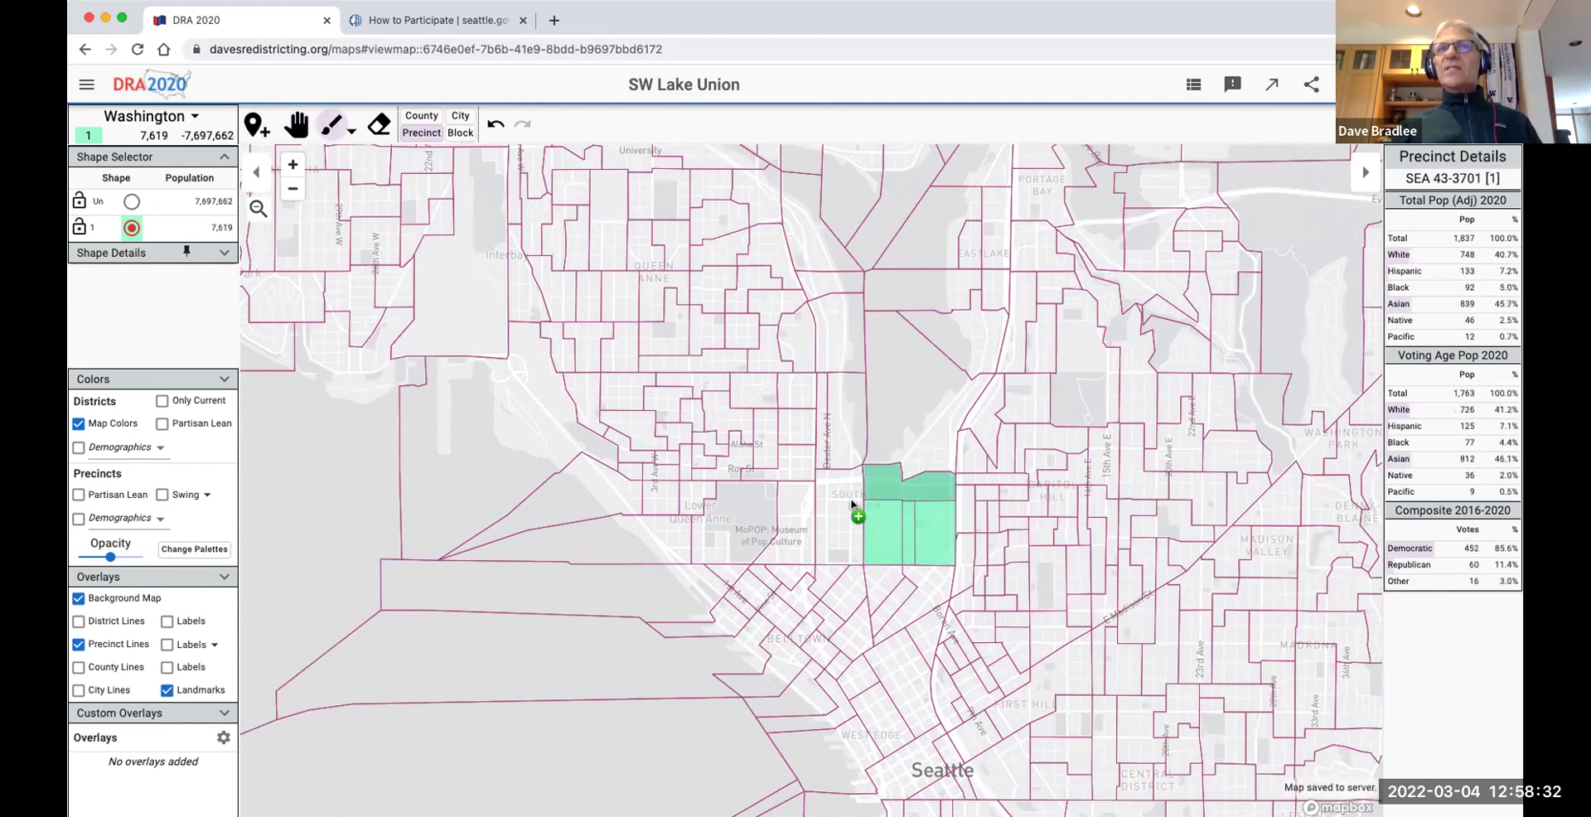
left_click(837, 510)
left_click(832, 419)
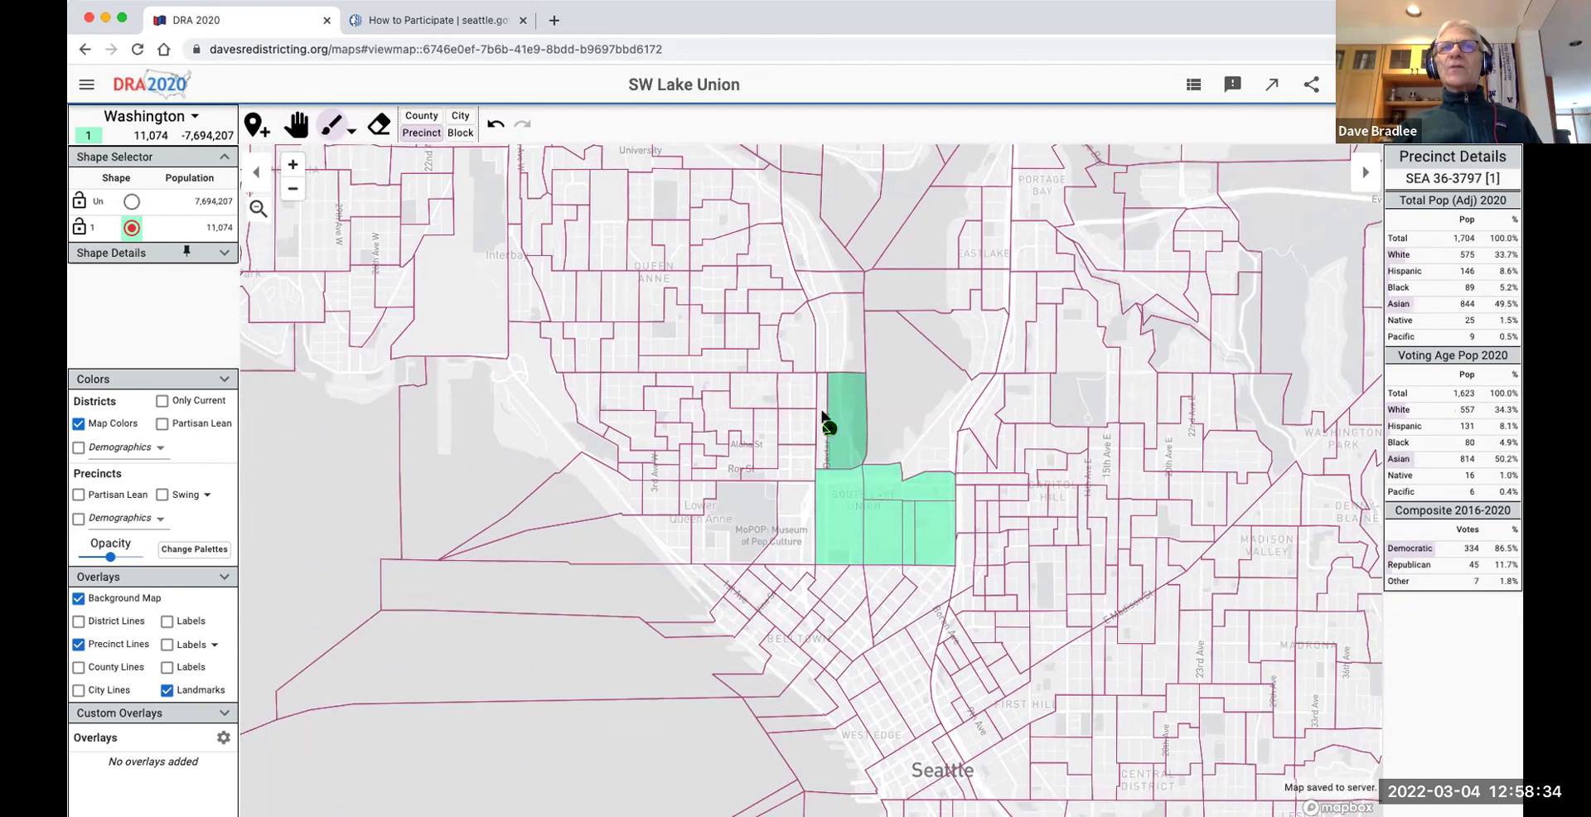
left_click(821, 413)
left_click(837, 337)
left_click(839, 285)
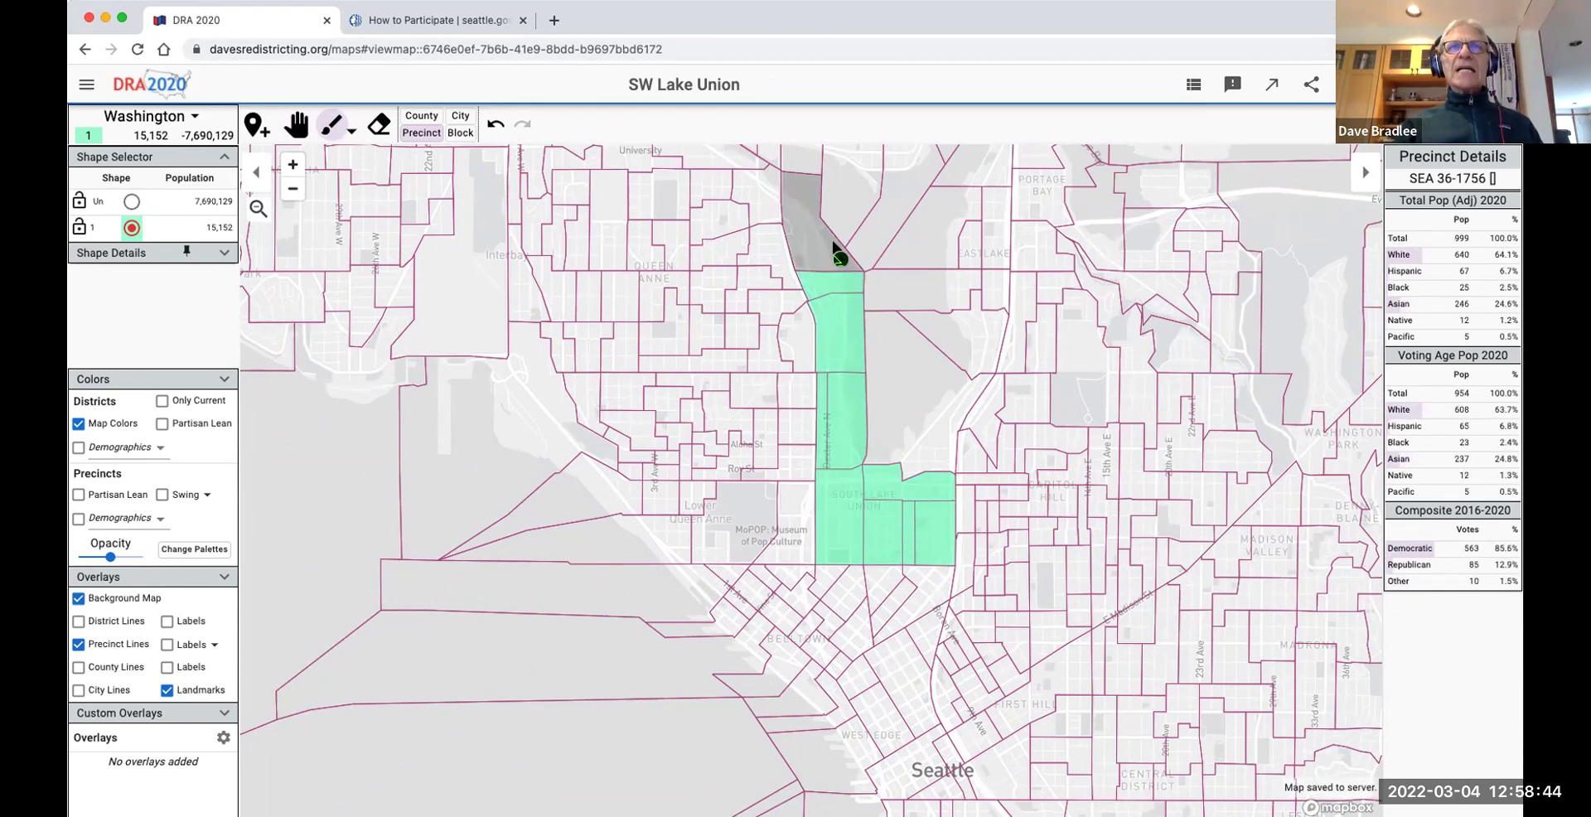
left_click(835, 245)
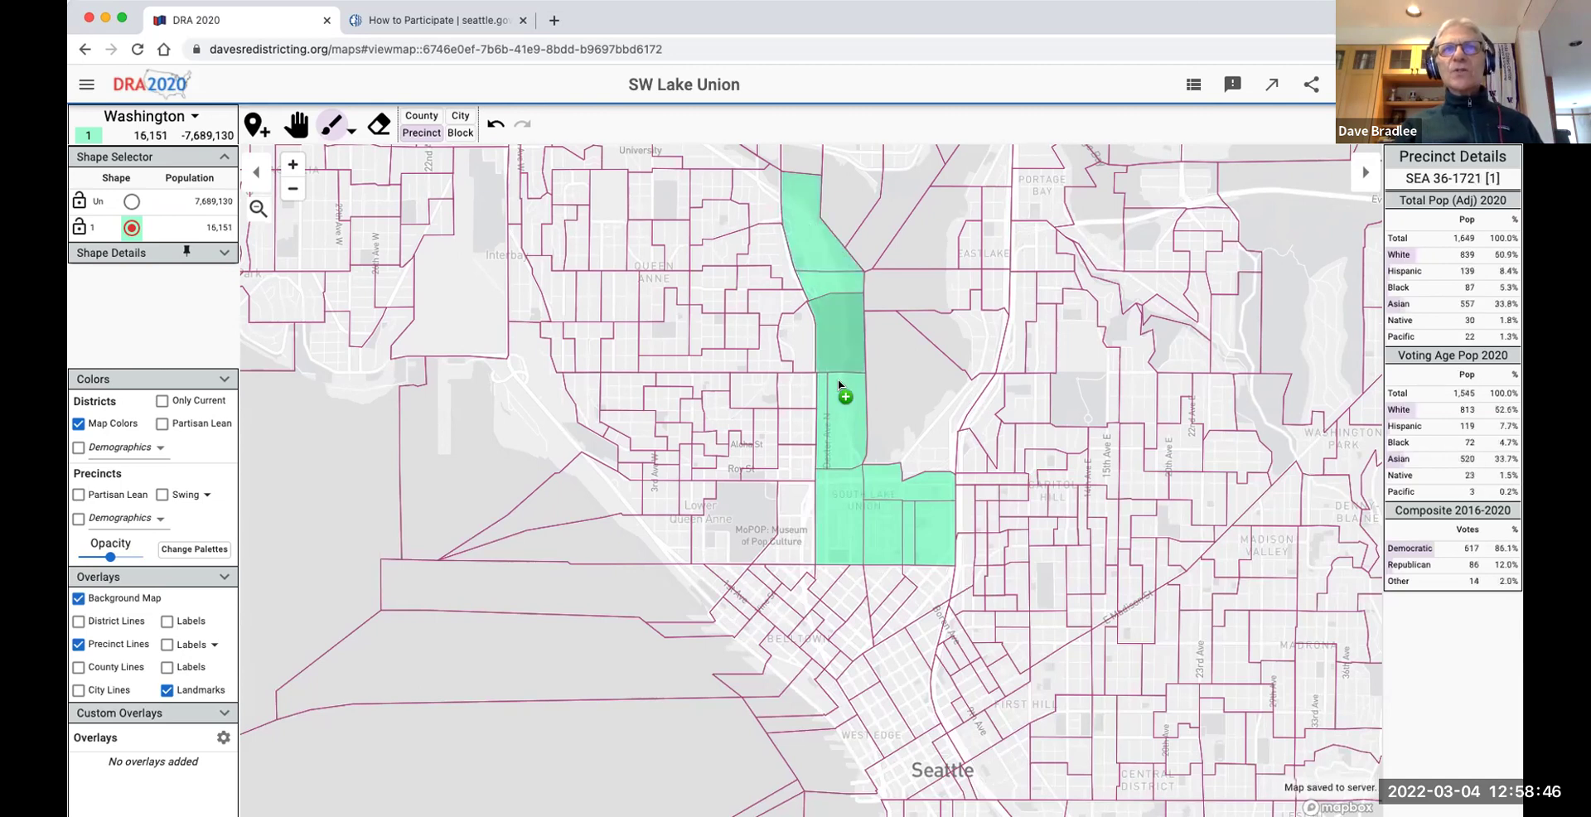
left_click(928, 464)
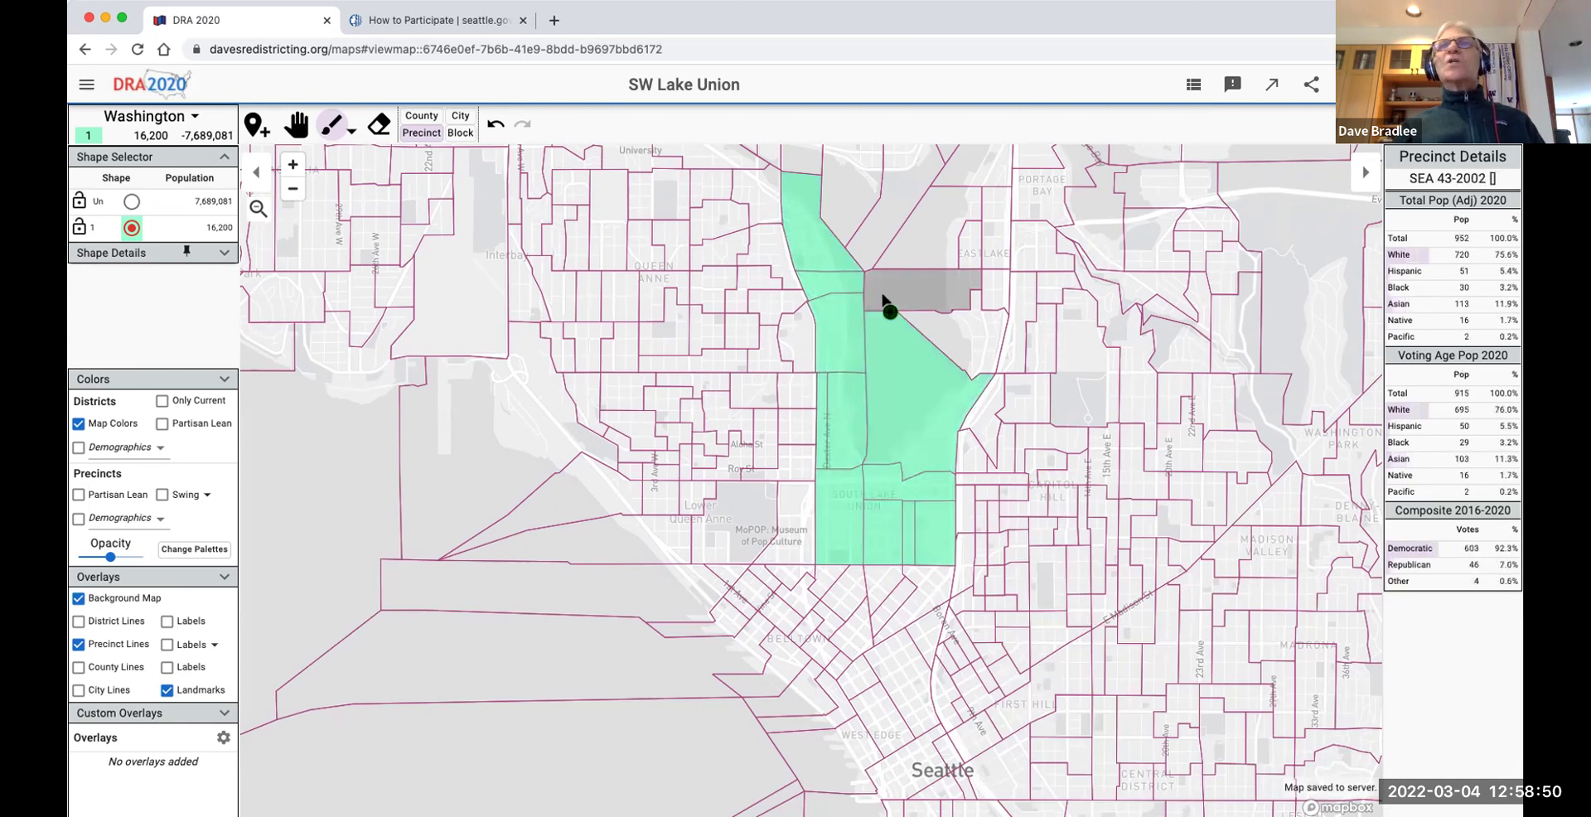
left_click(295, 124)
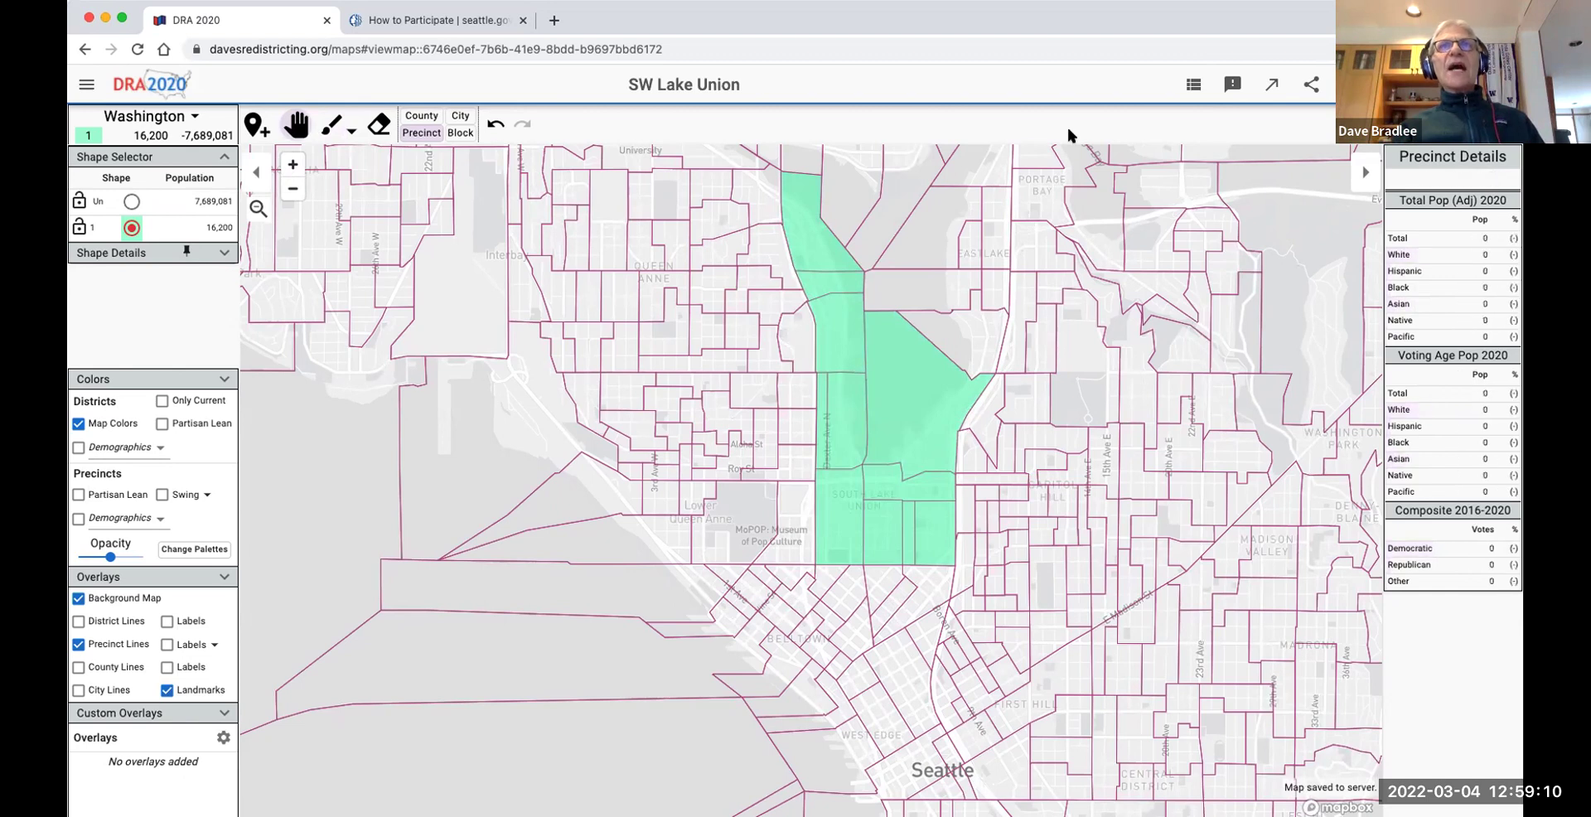
left_click(1193, 85)
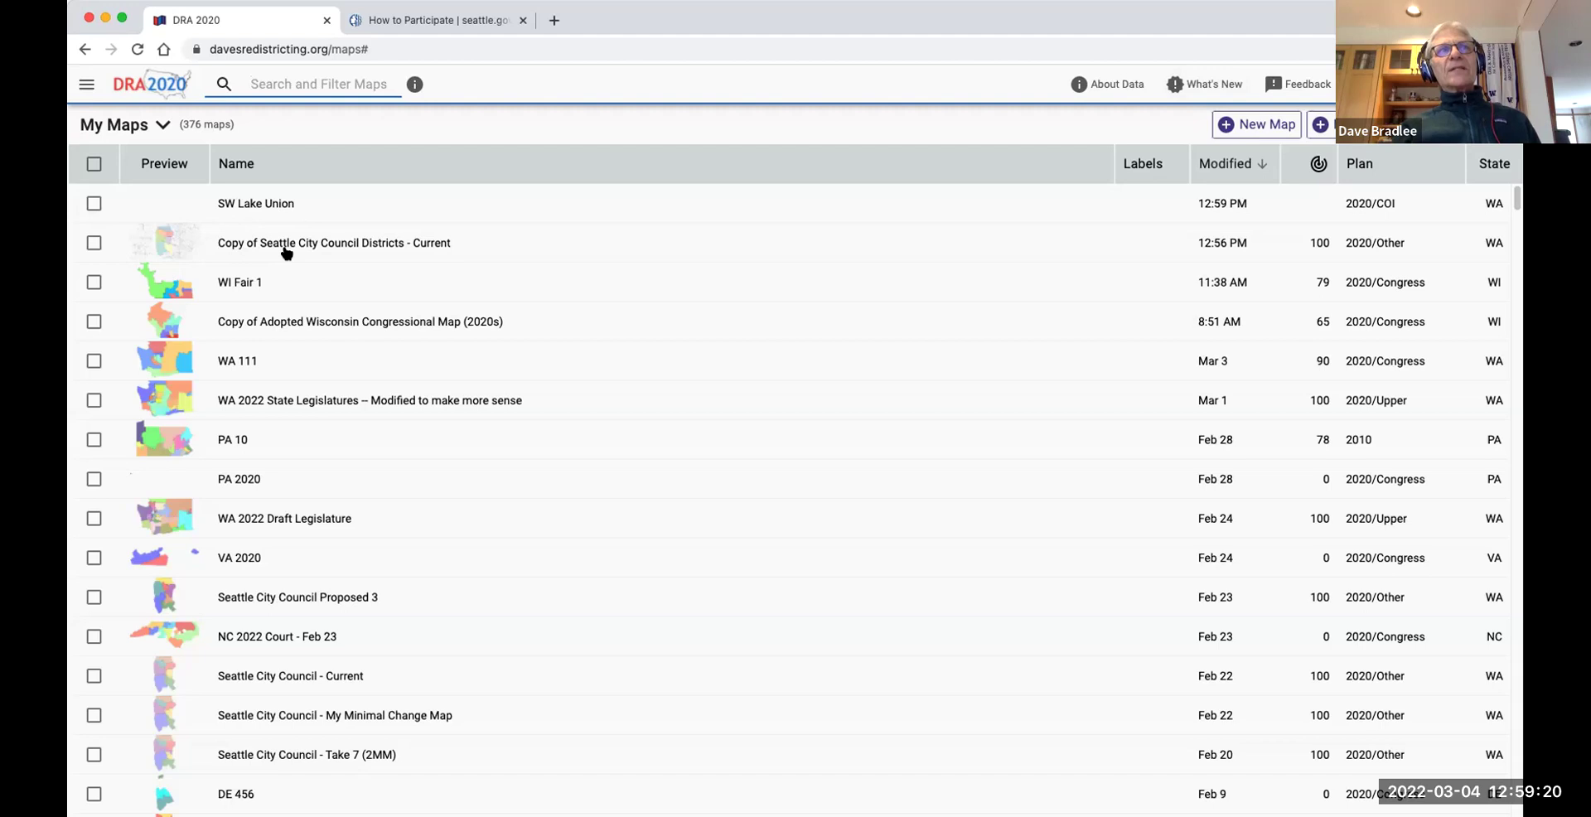
Select Copy of Seattle City Council Districts - Current in My Maps and edit it.
left_click(93, 243)
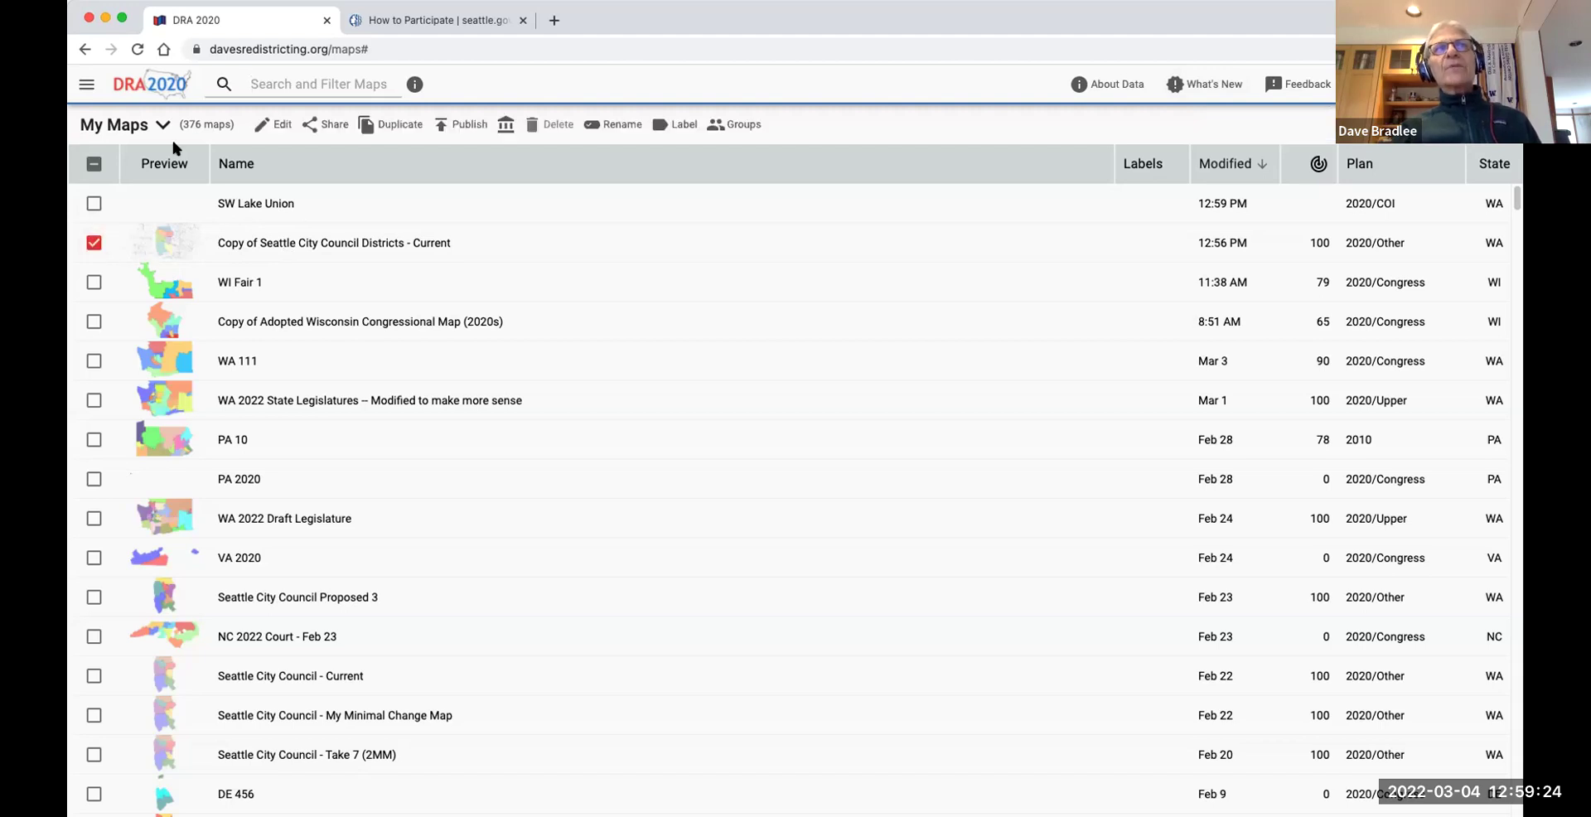
left_click(280, 122)
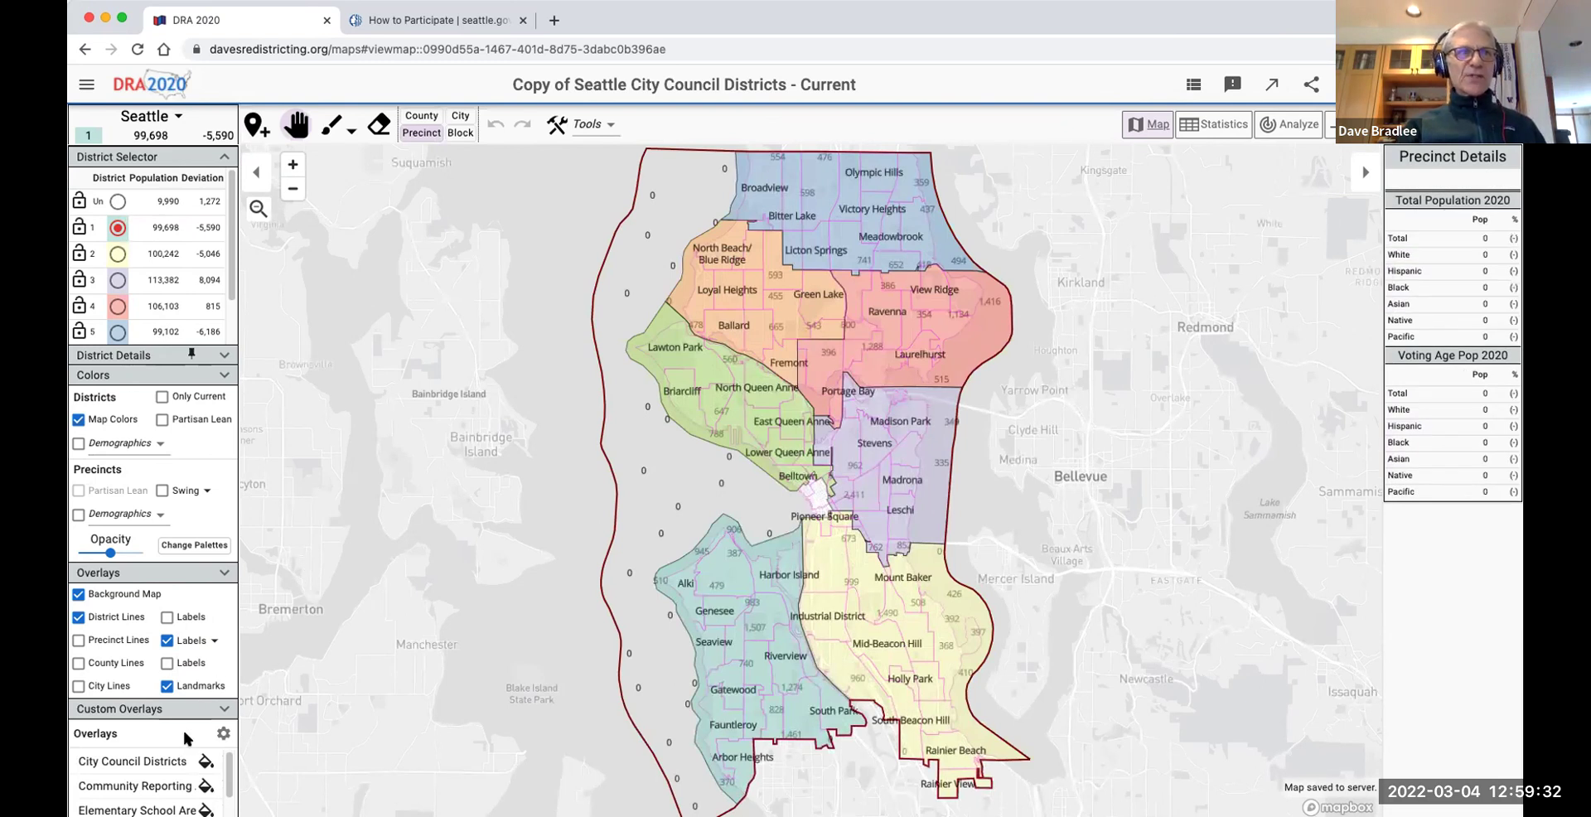
Hide the Neighborhoods overlay's name labels and boundary lines, and turn off precinct population labels.
left_click_drag(230, 761, 231, 791)
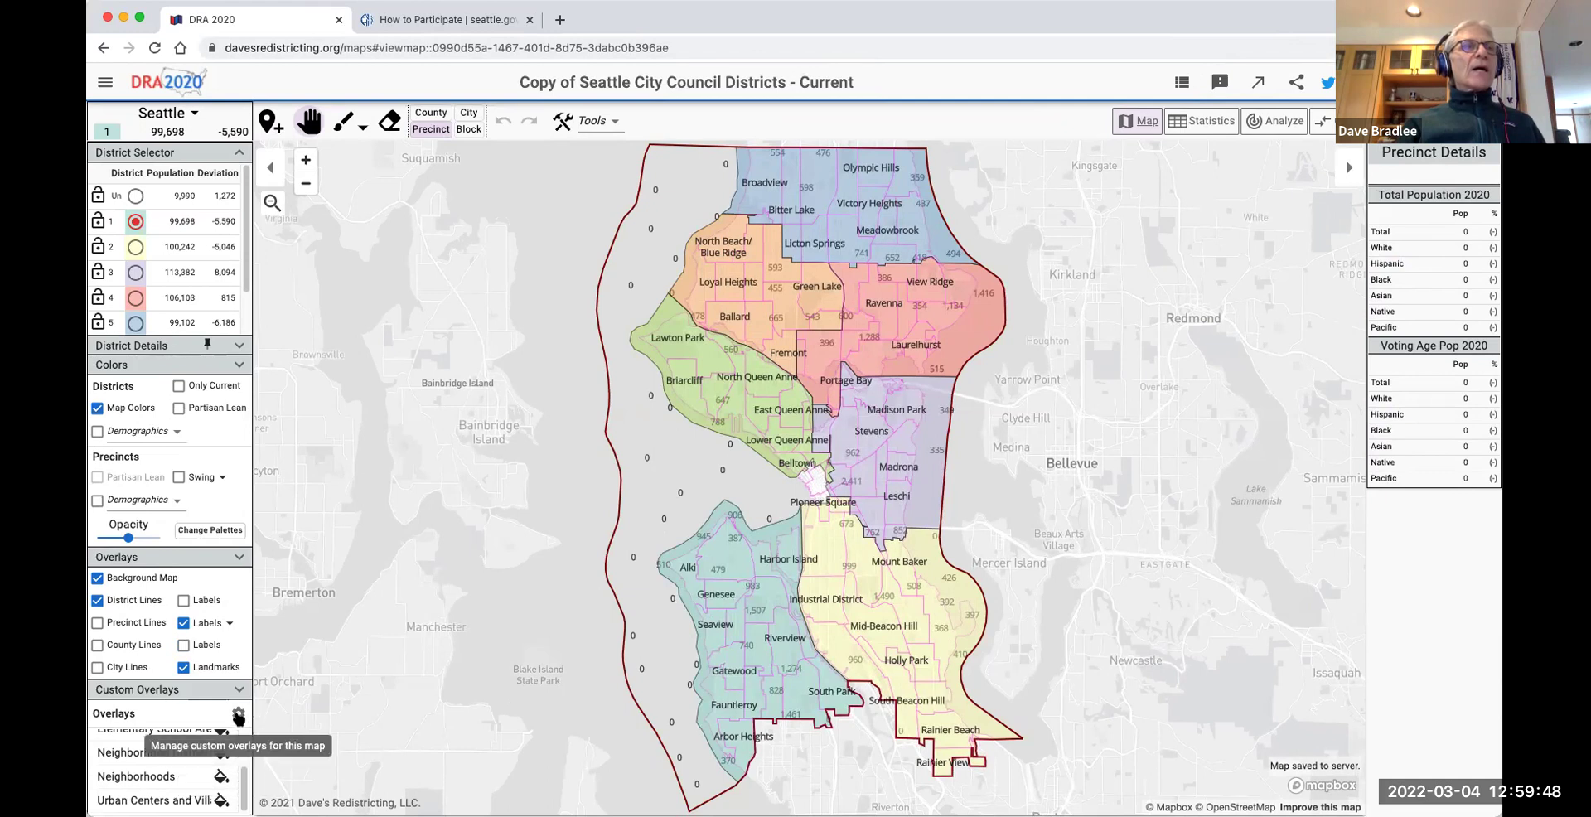
scroll(200, 779, "up", 2)
scroll(200, 779, "down", 2)
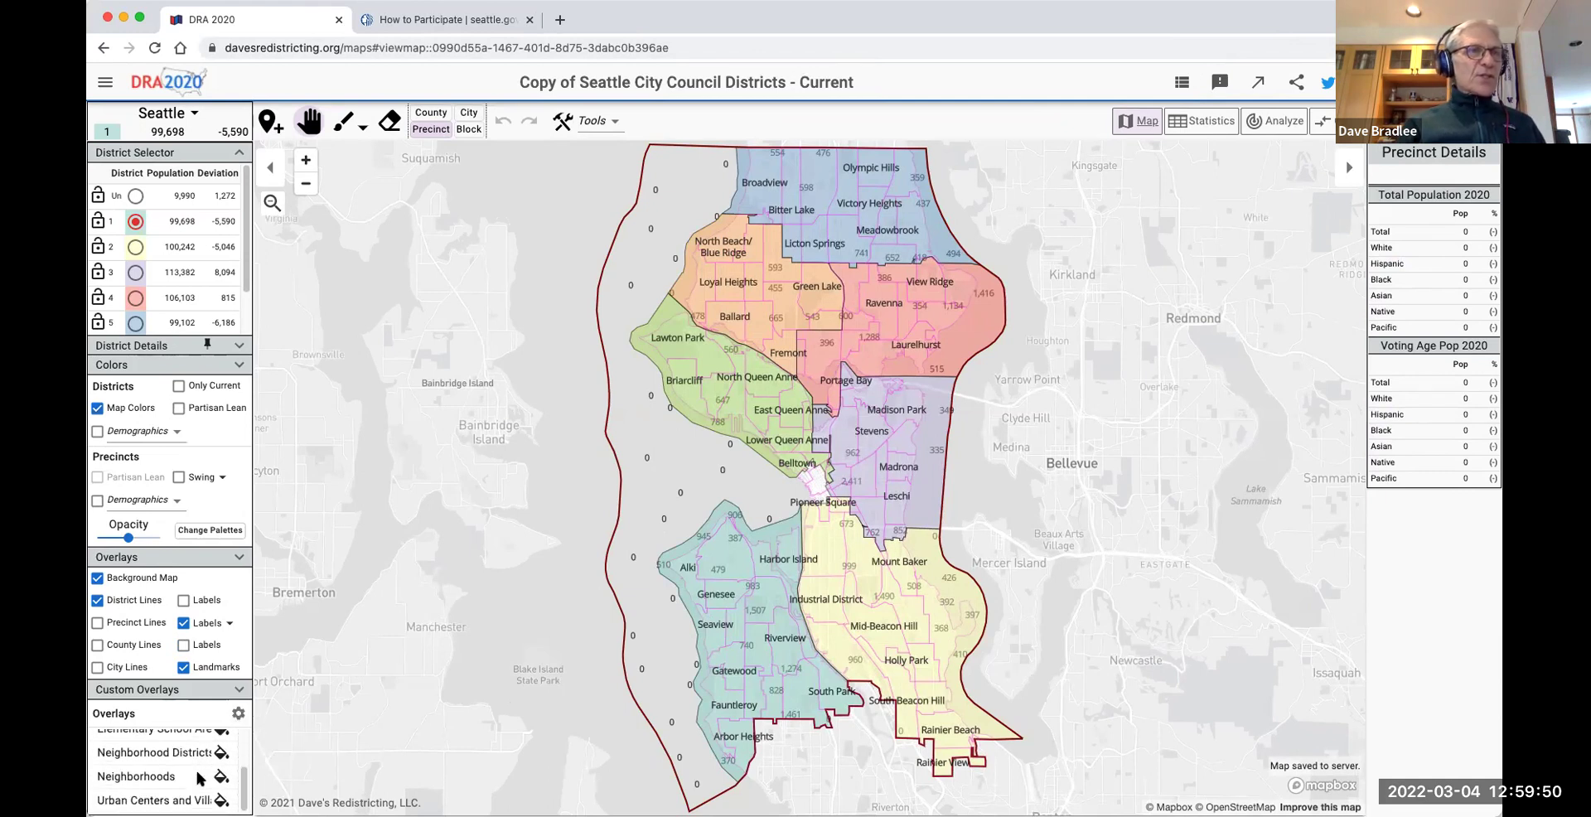
left_click(221, 776)
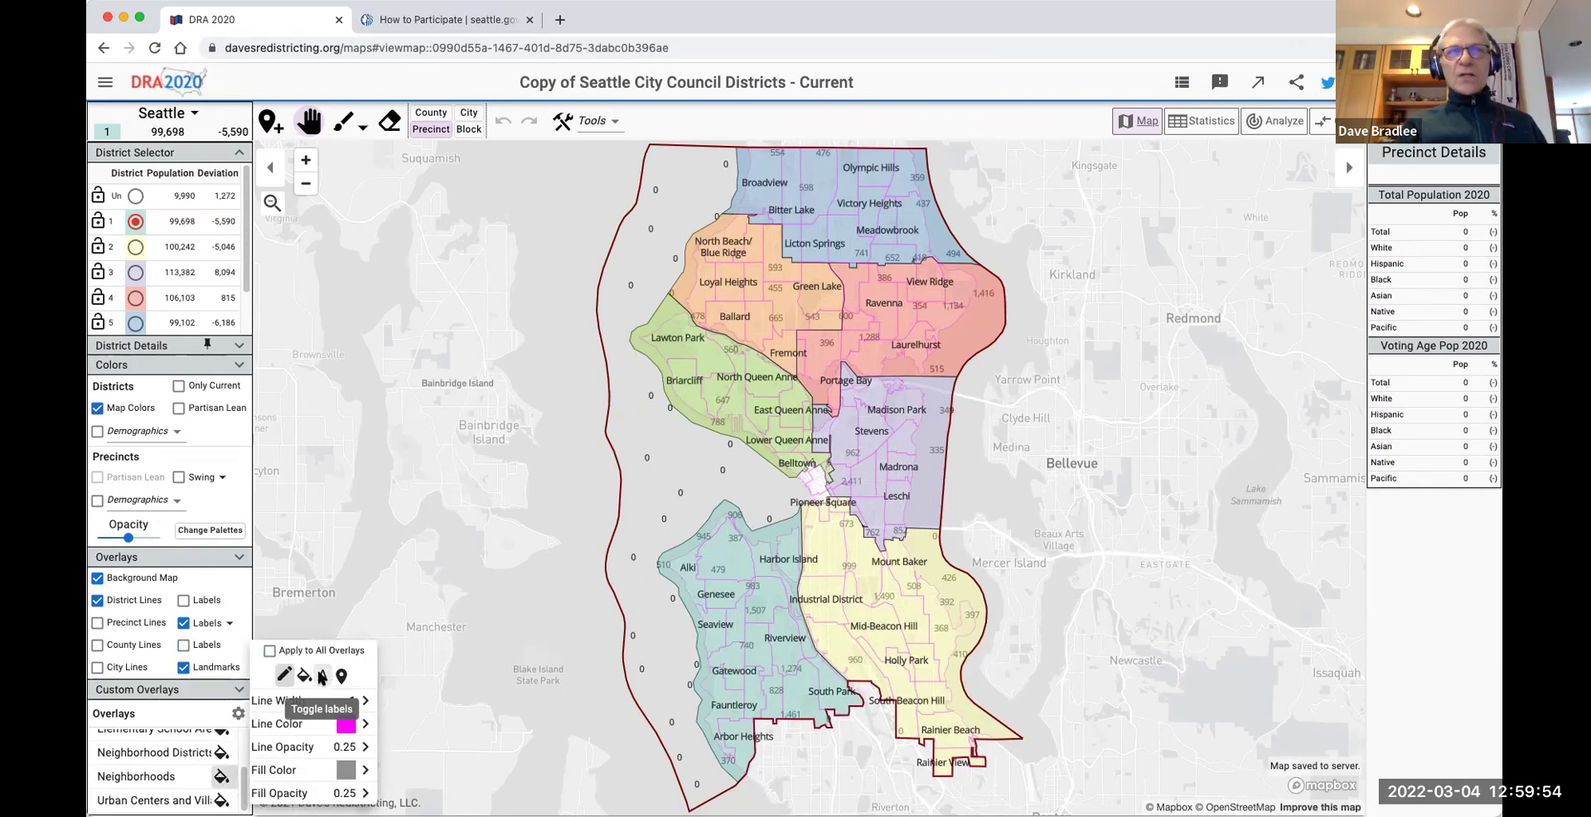
left_click(322, 677)
left_click(285, 676)
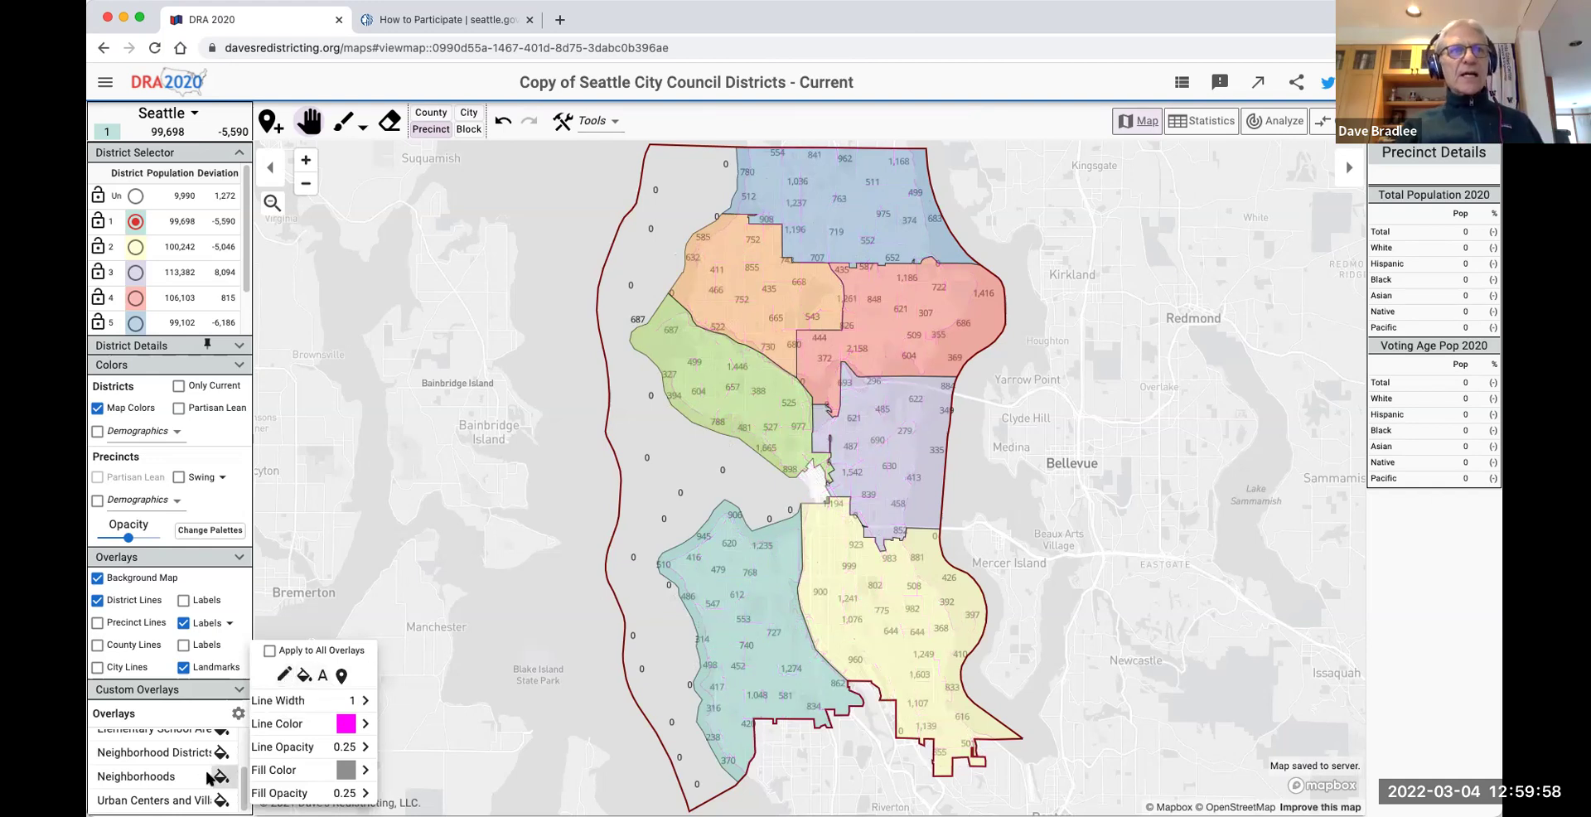
left_click(474, 724)
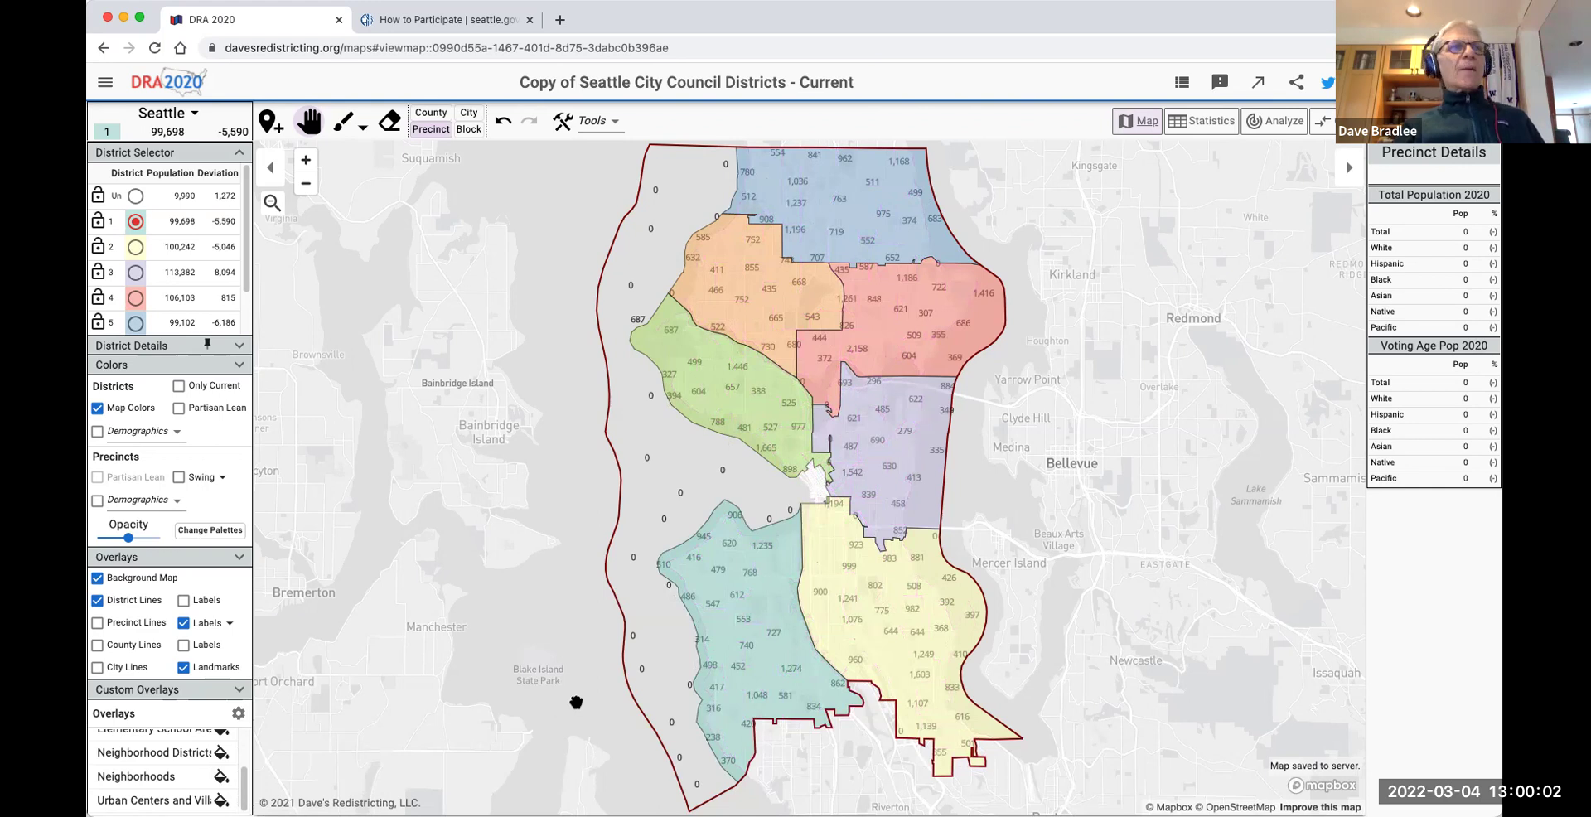
left_click(184, 623)
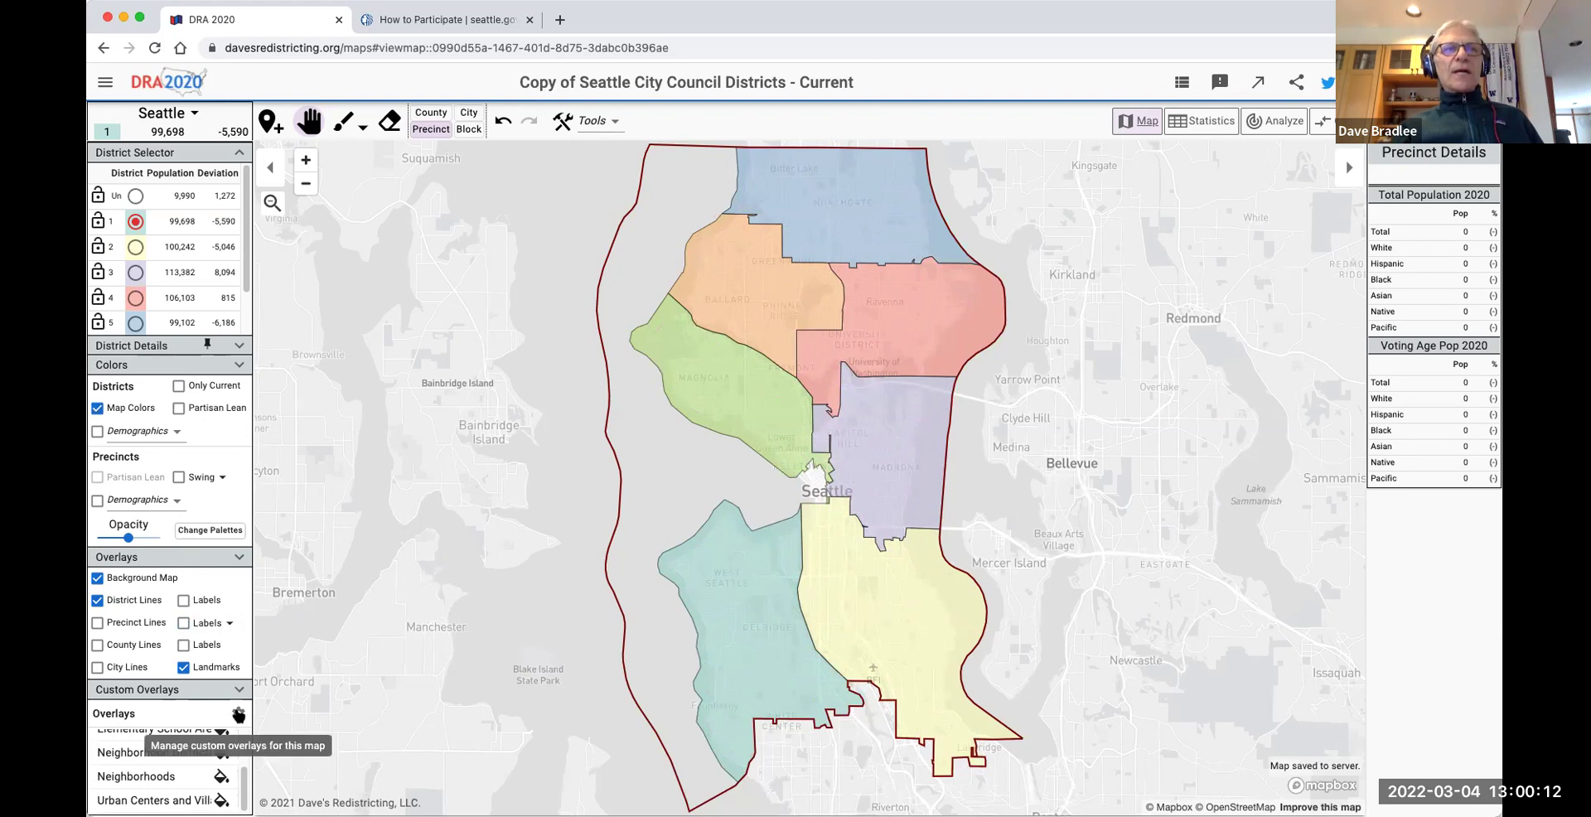
left_click(238, 712)
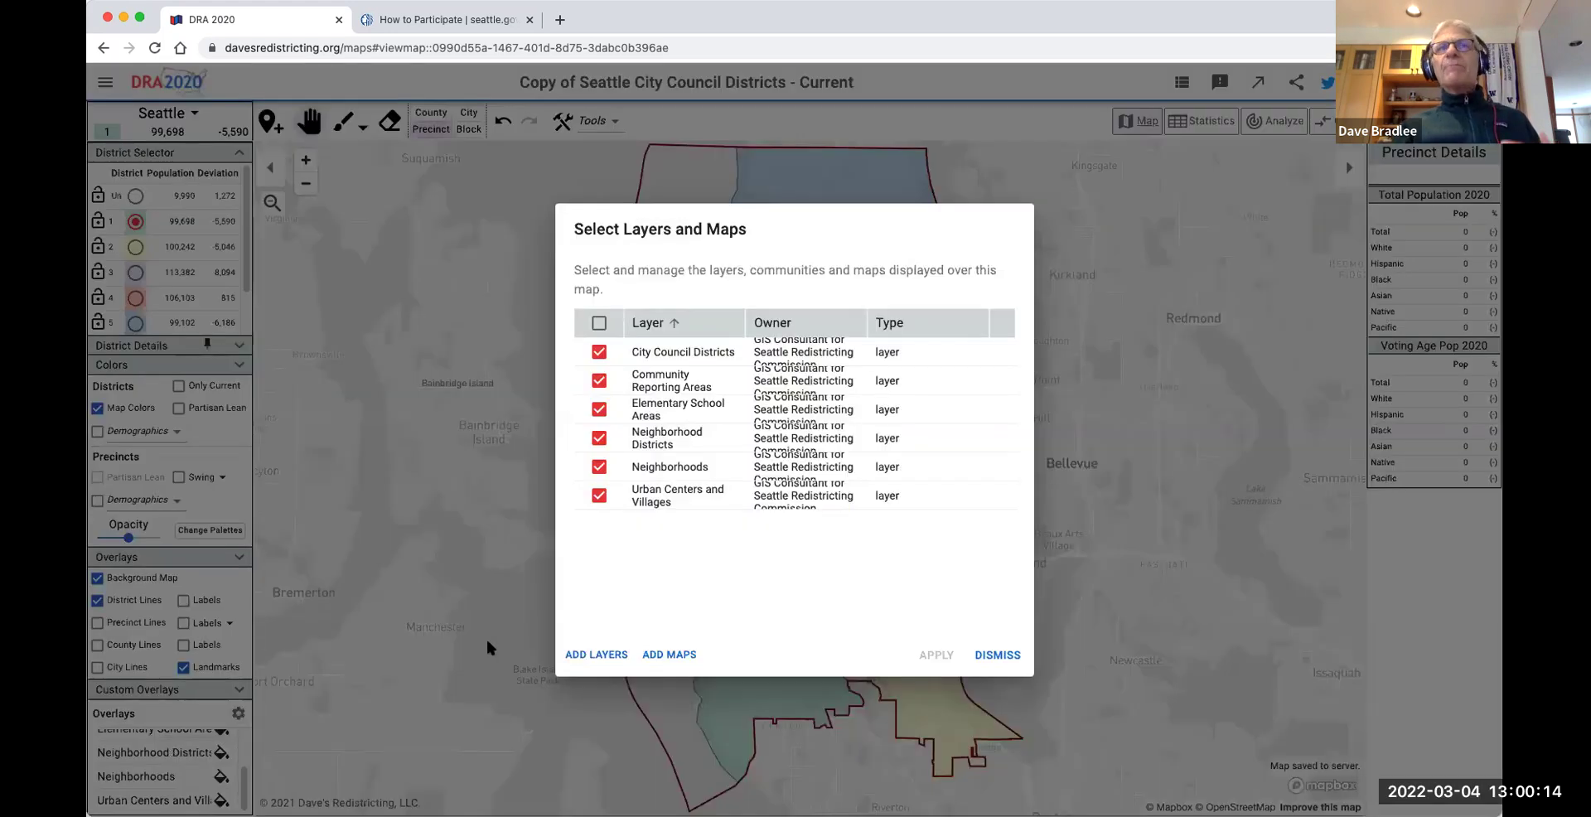
Pick the SW Lake Union map from saved maps and apply it as a custom overlay.
left_click(669, 656)
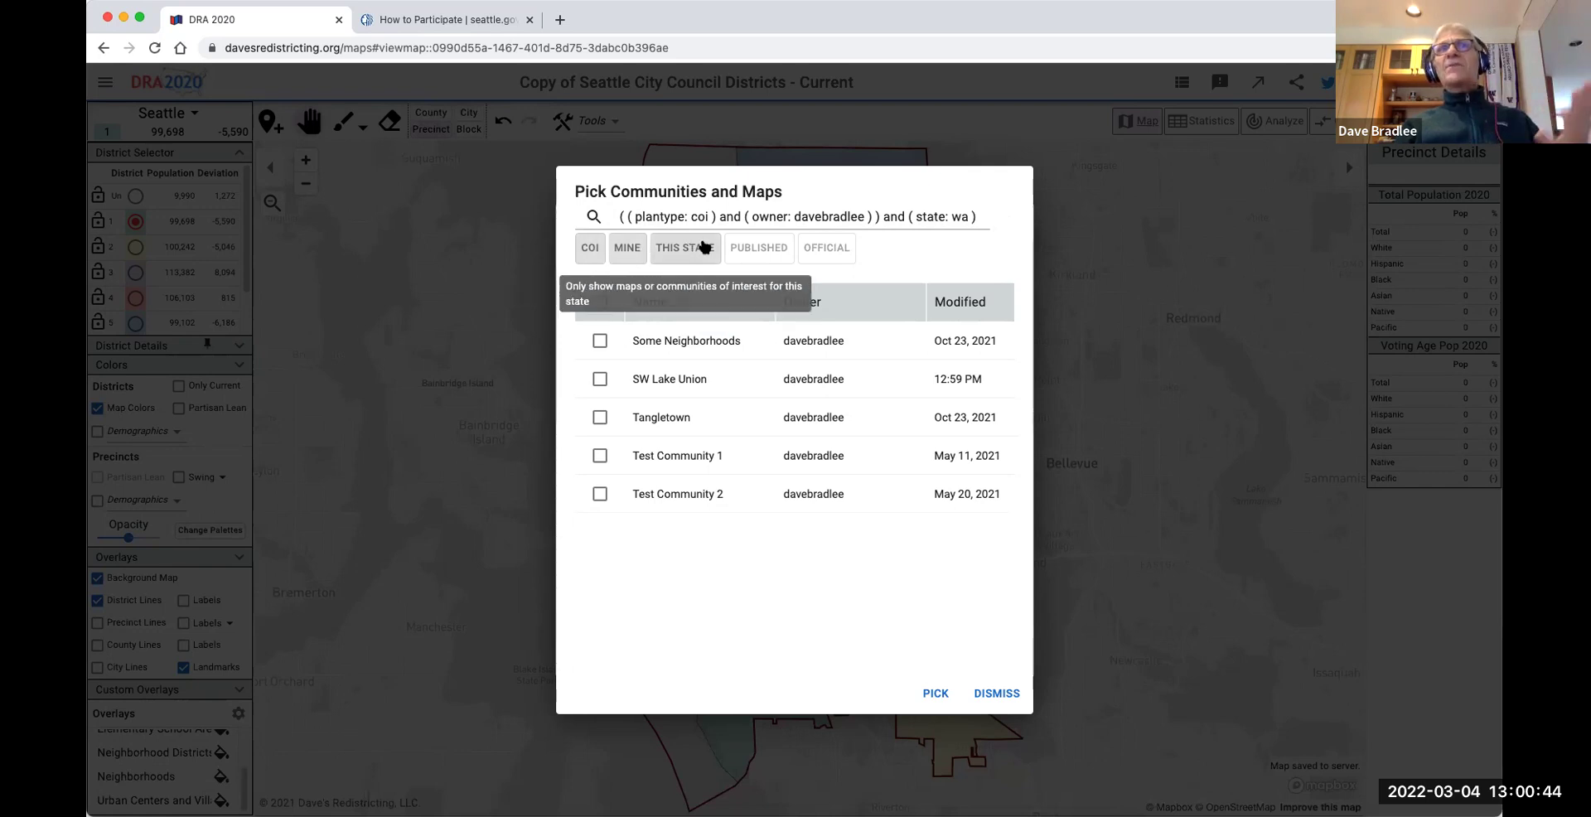
left_click(599, 379)
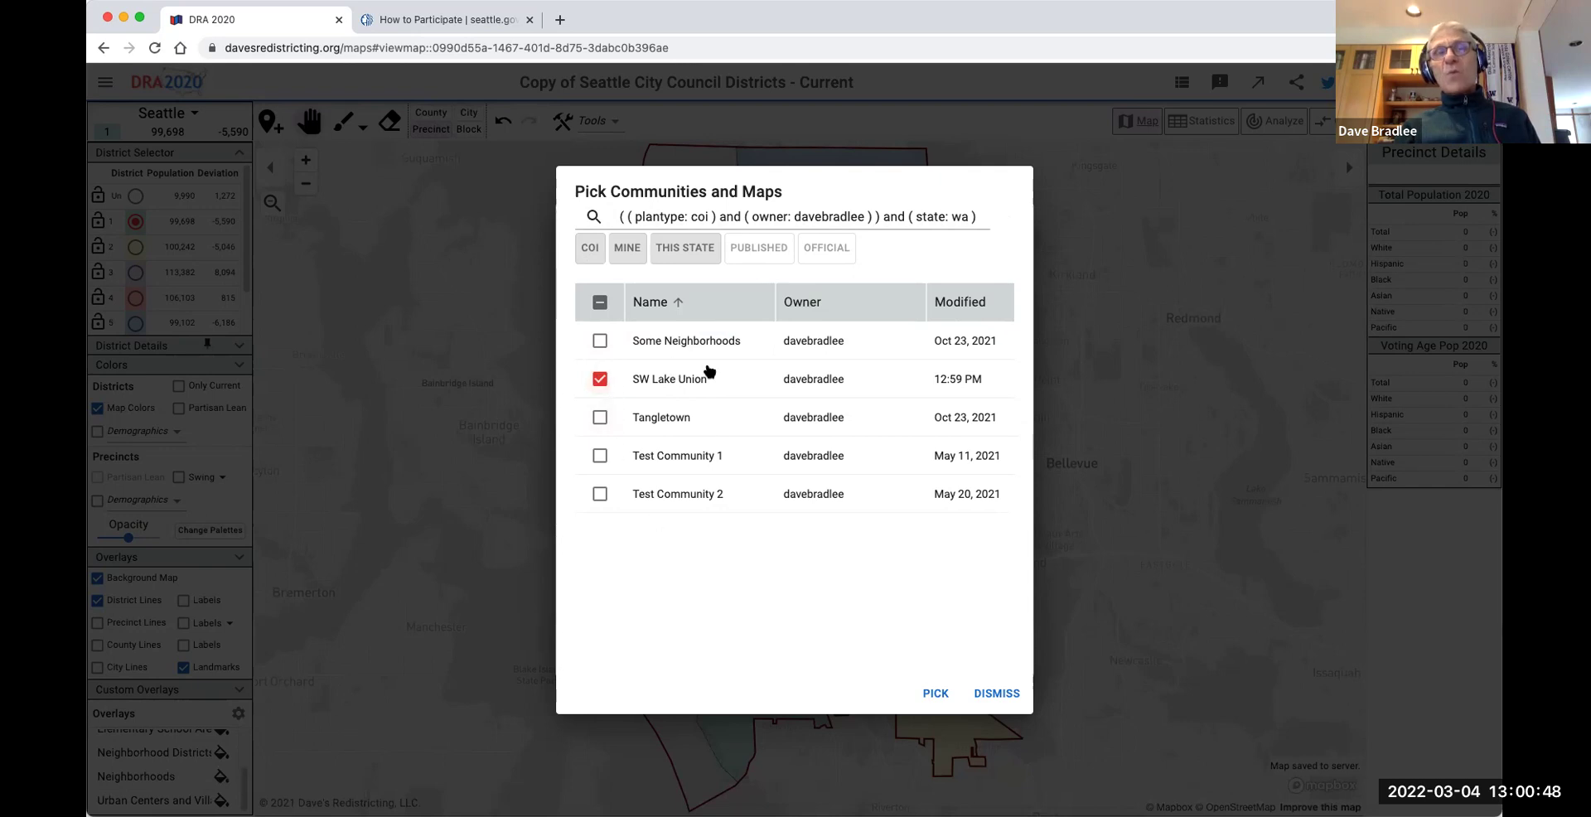
left_click(936, 693)
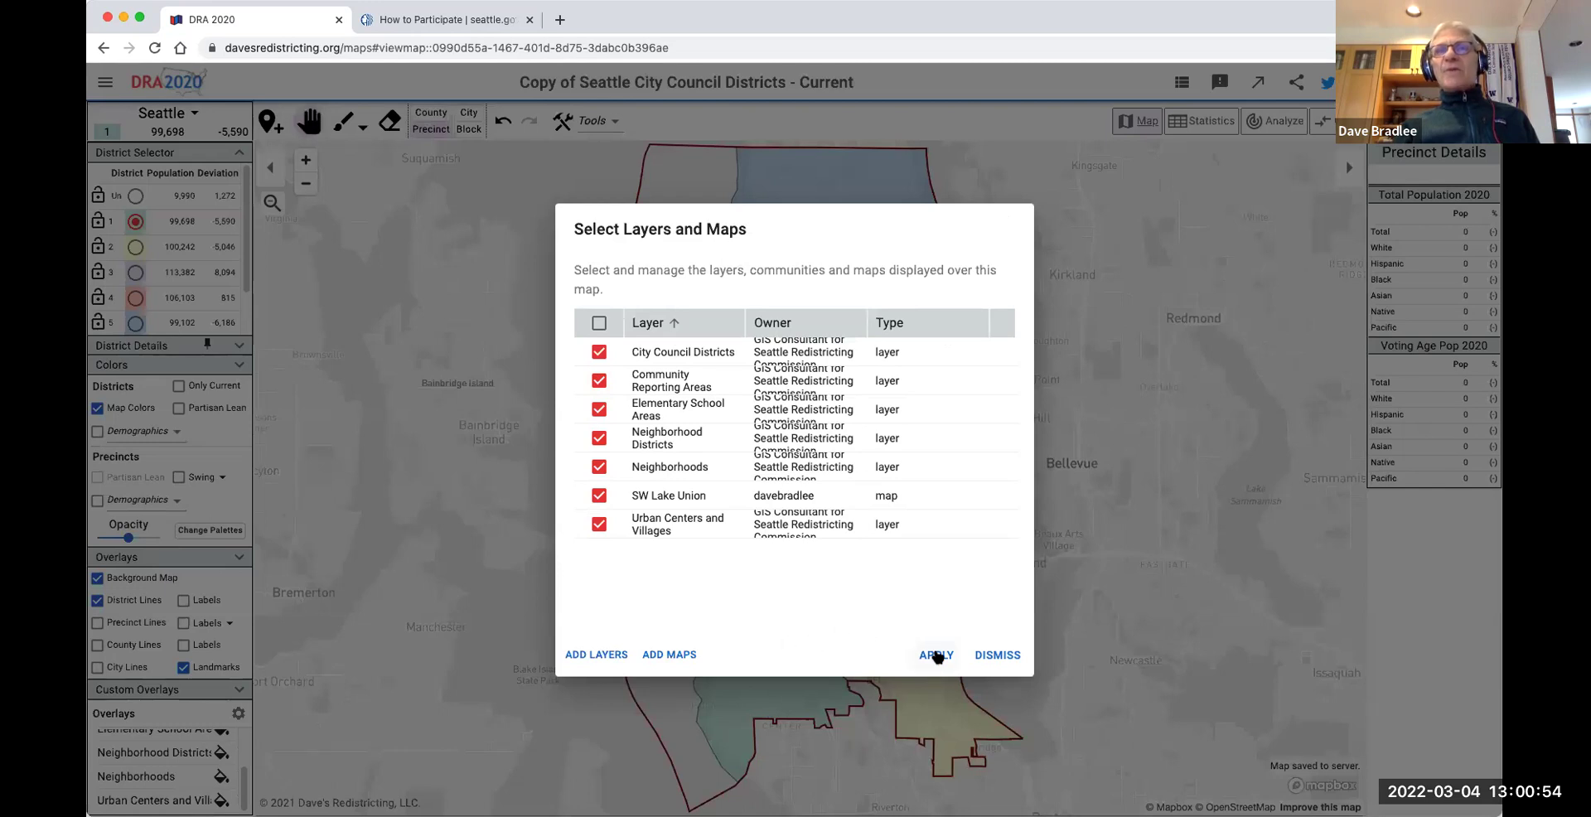
left_click(936, 656)
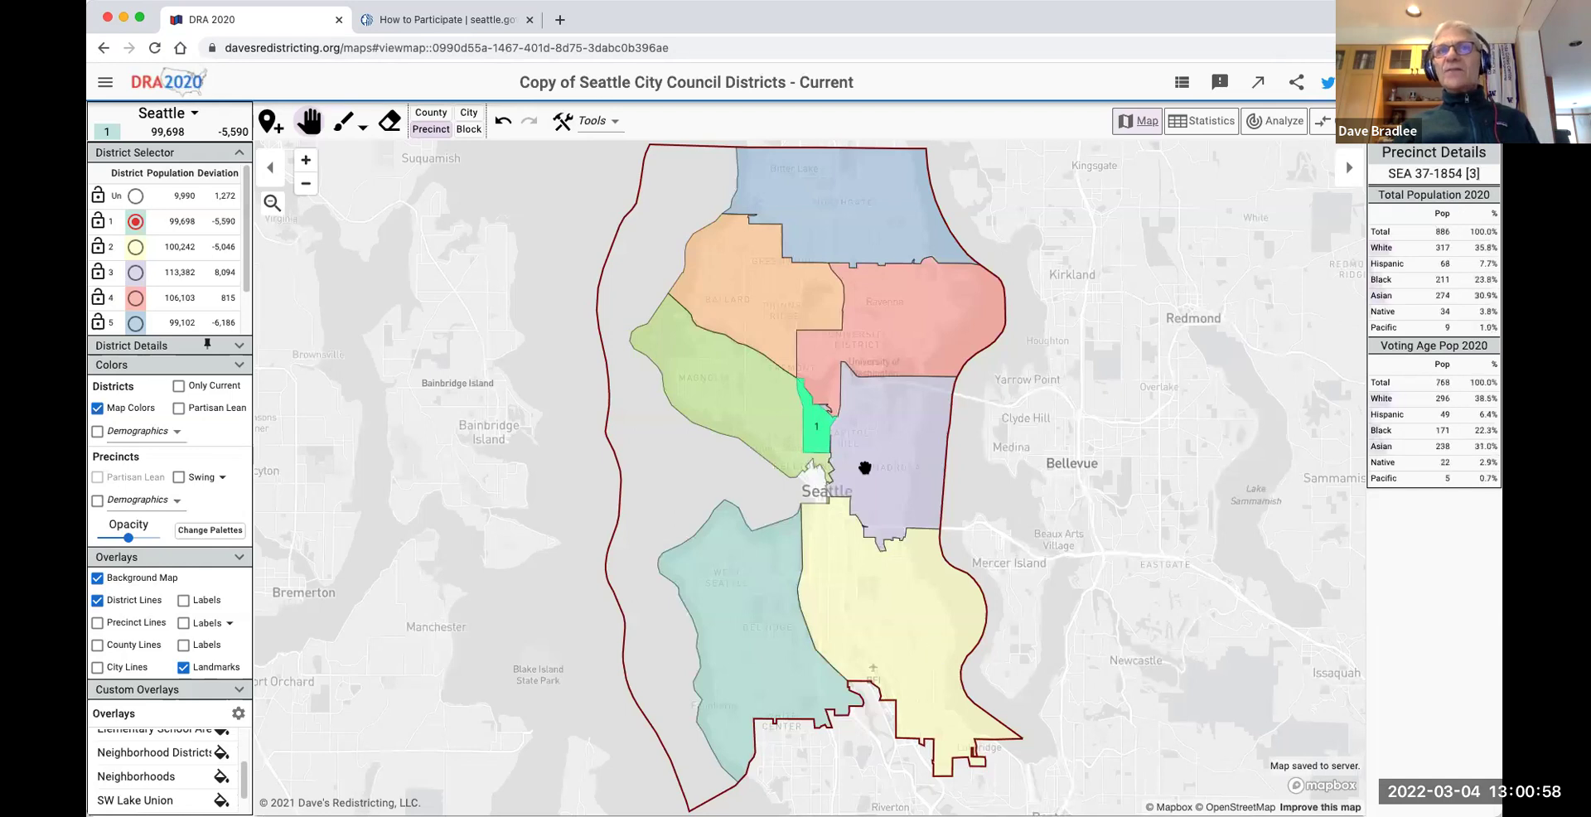
Set the SW Lake Union overlay's fill opacity to 0.10.
scroll(819, 439, "up", 3)
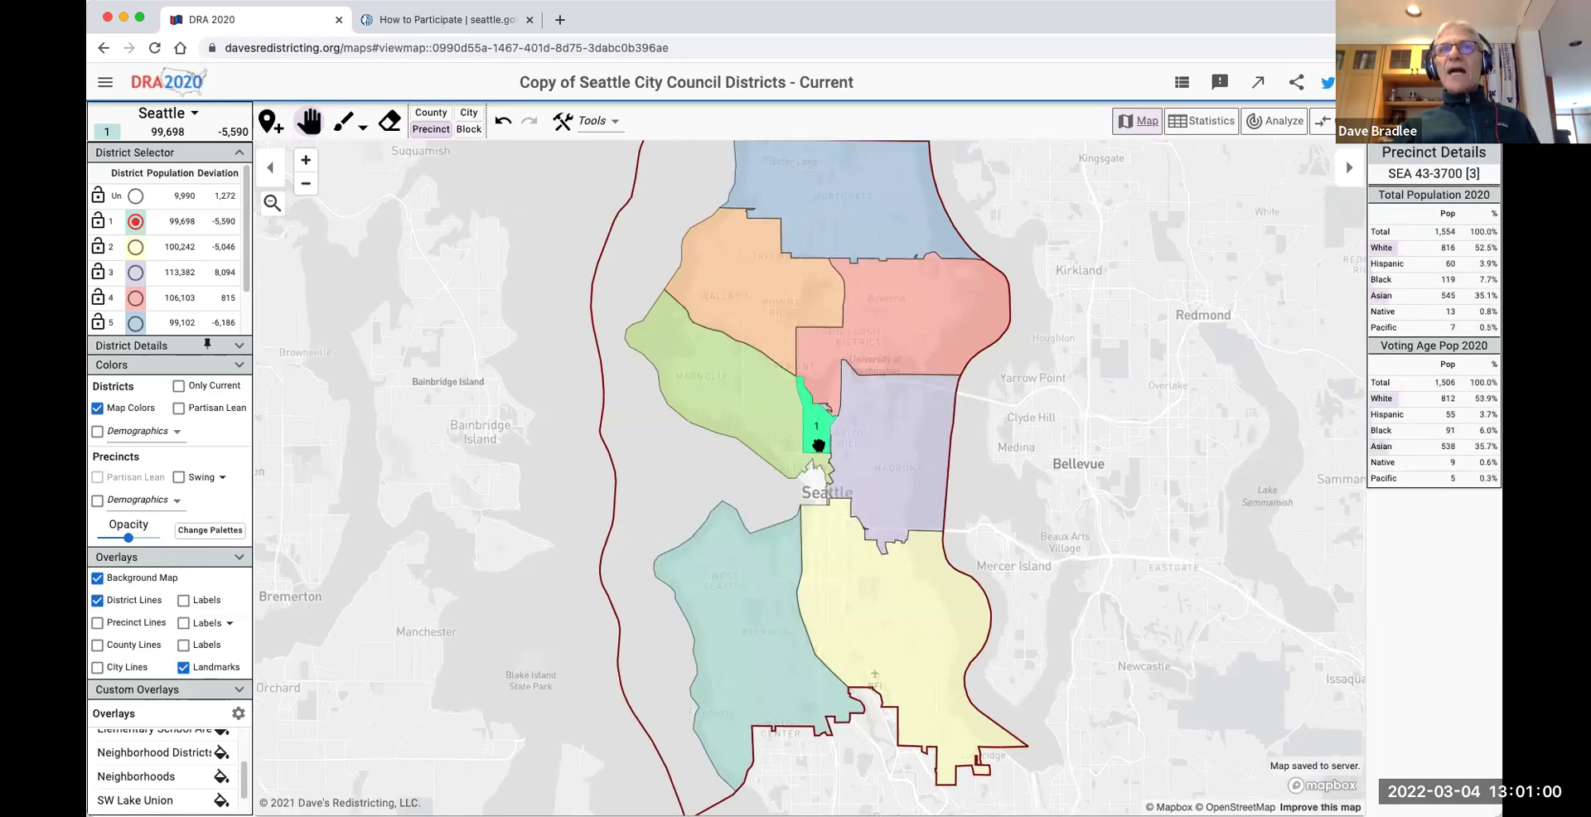
scroll(818, 445, "up", 3)
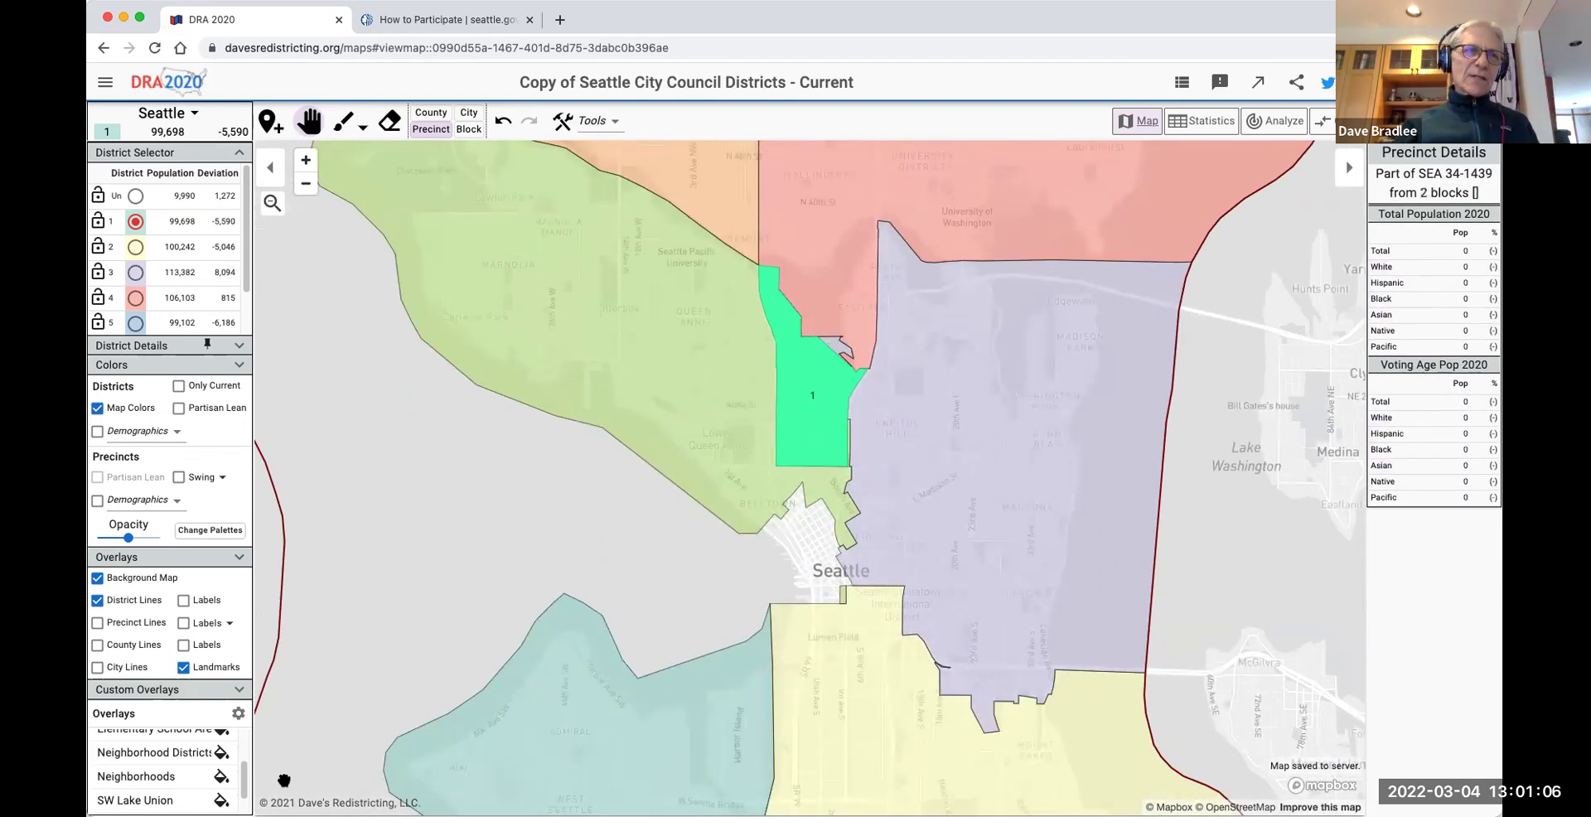
left_click(222, 800)
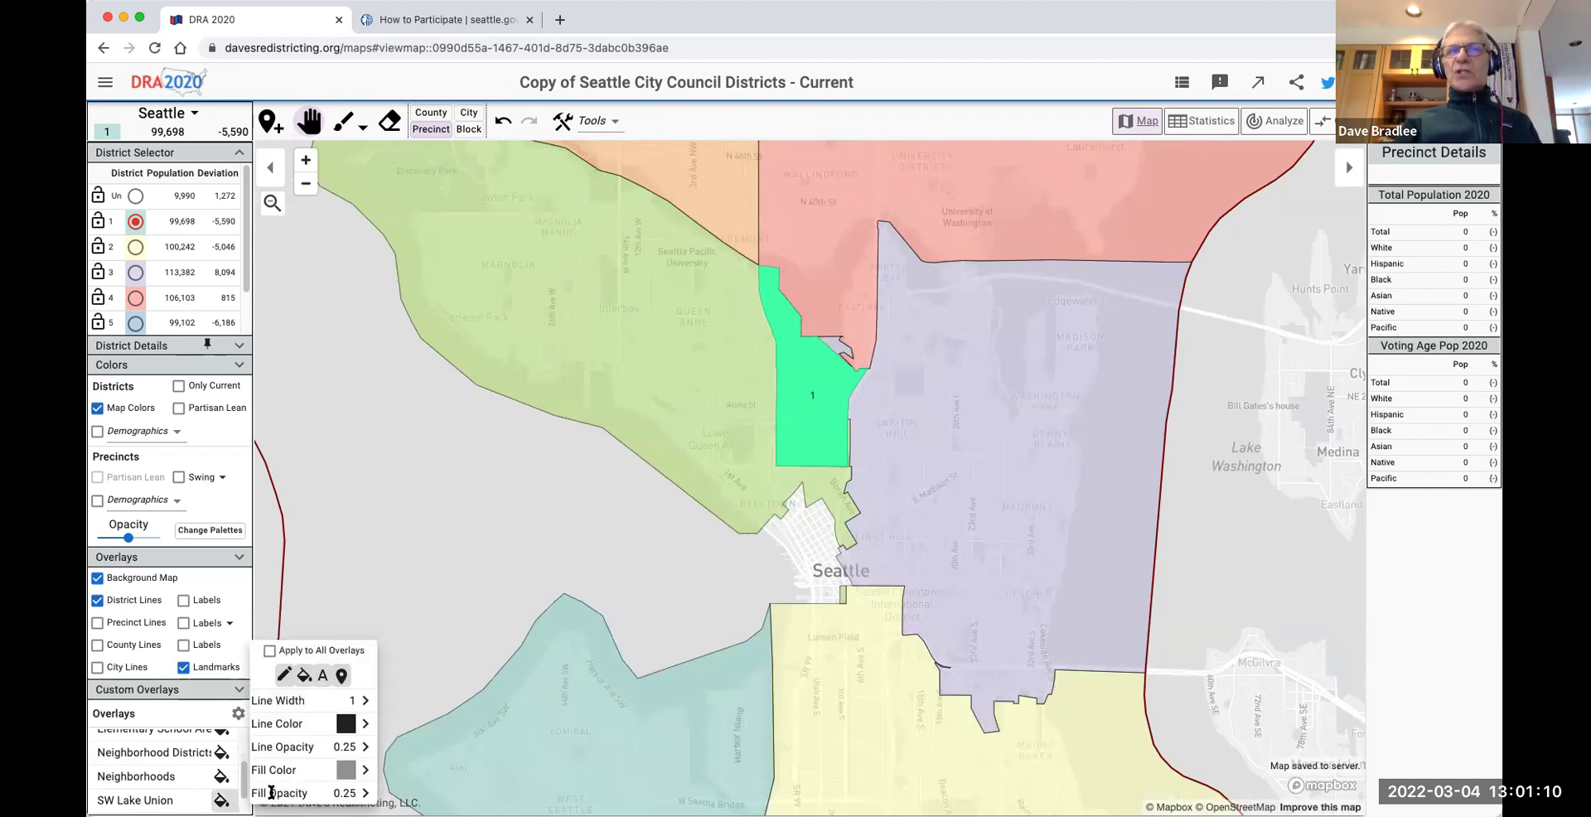
left_click(367, 794)
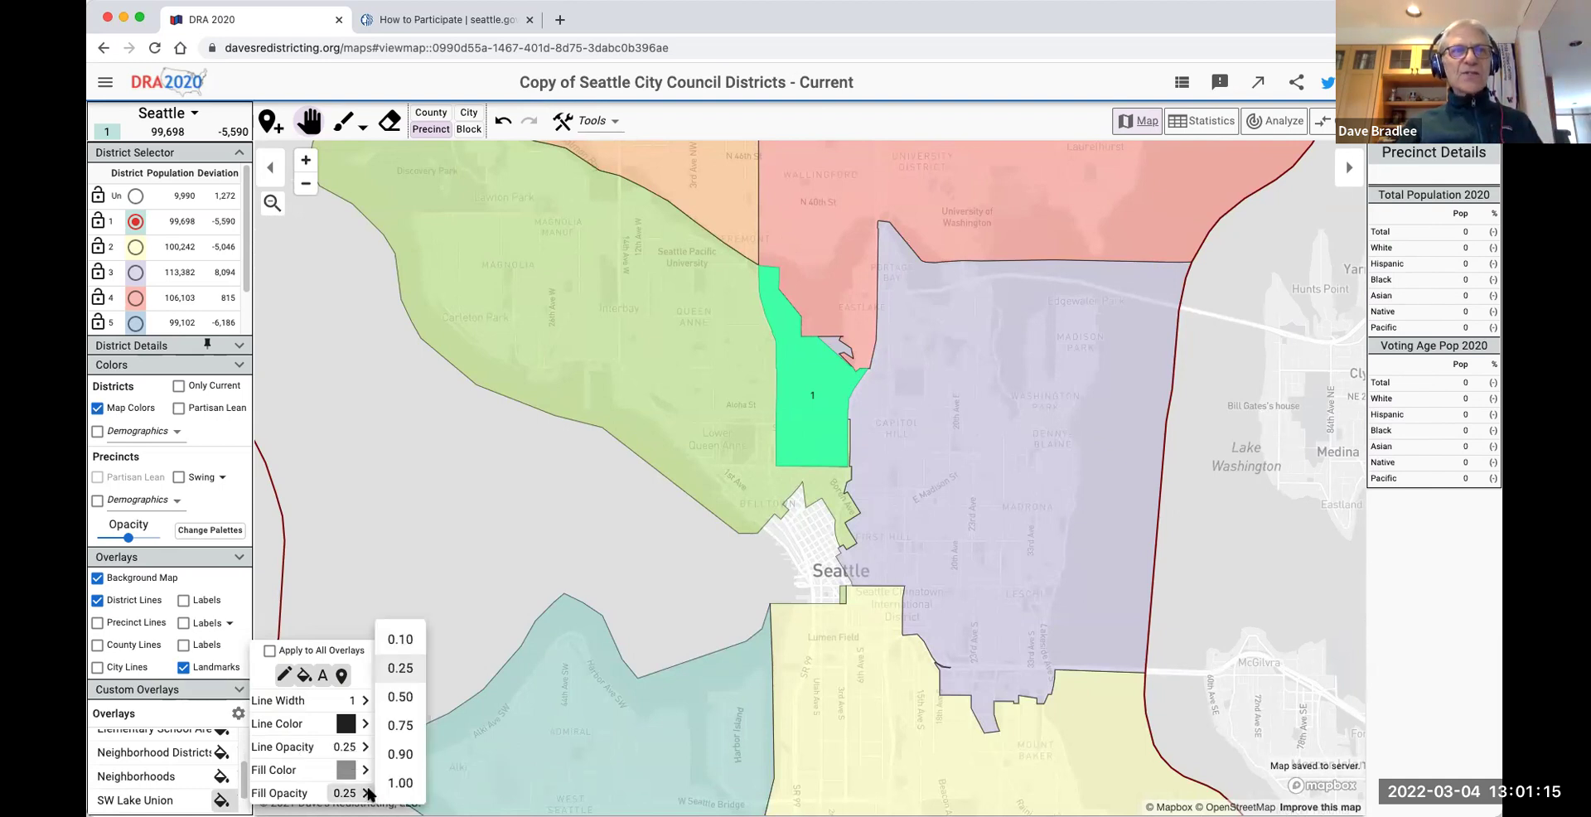
left_click(411, 643)
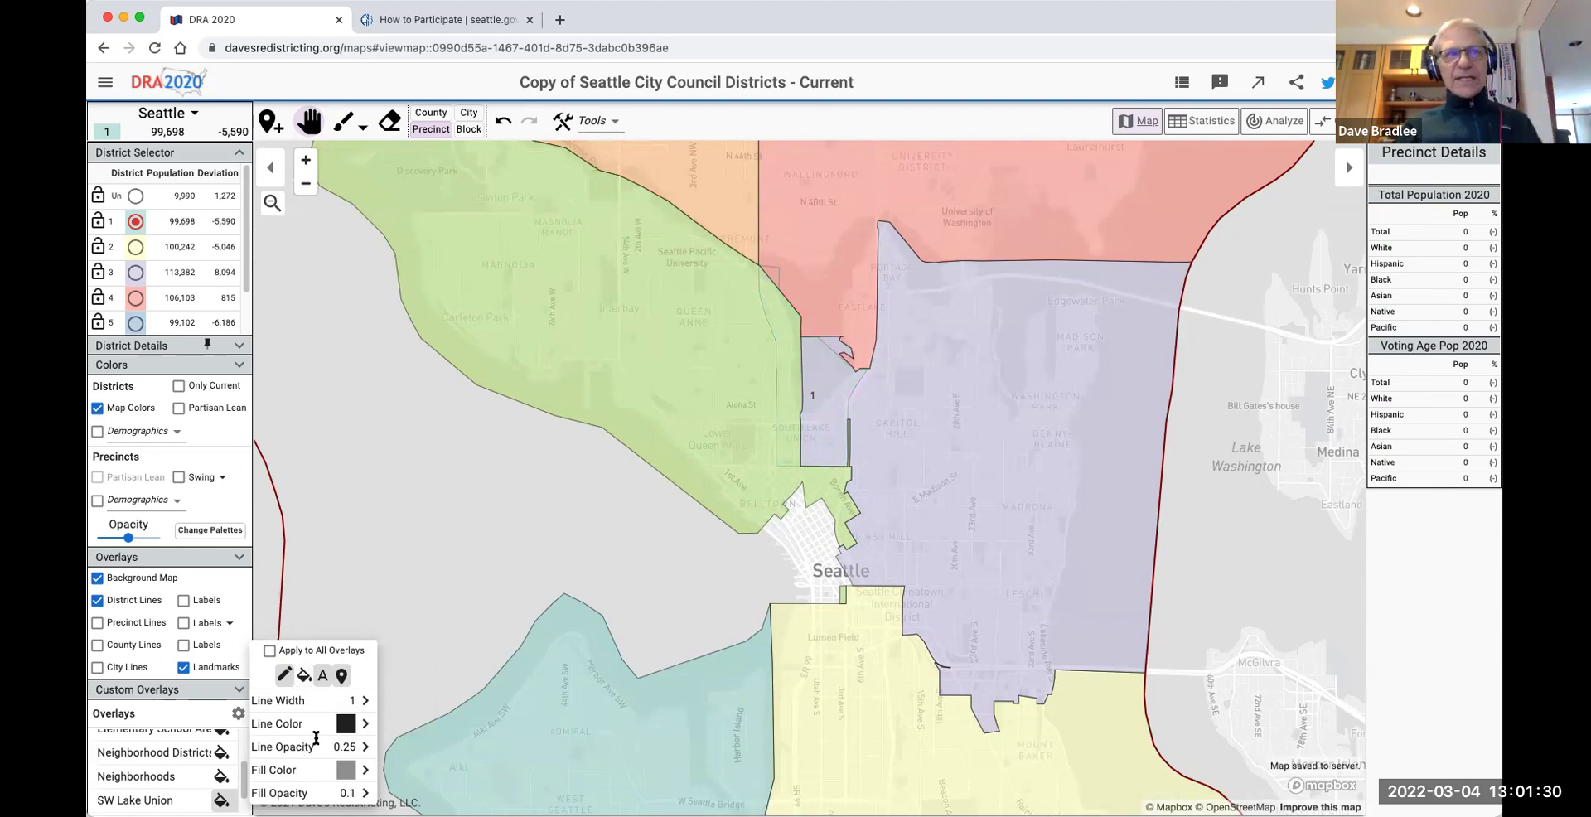
Give the SW Lake Union overlay a purple outline with line width 3.
left_click(365, 724)
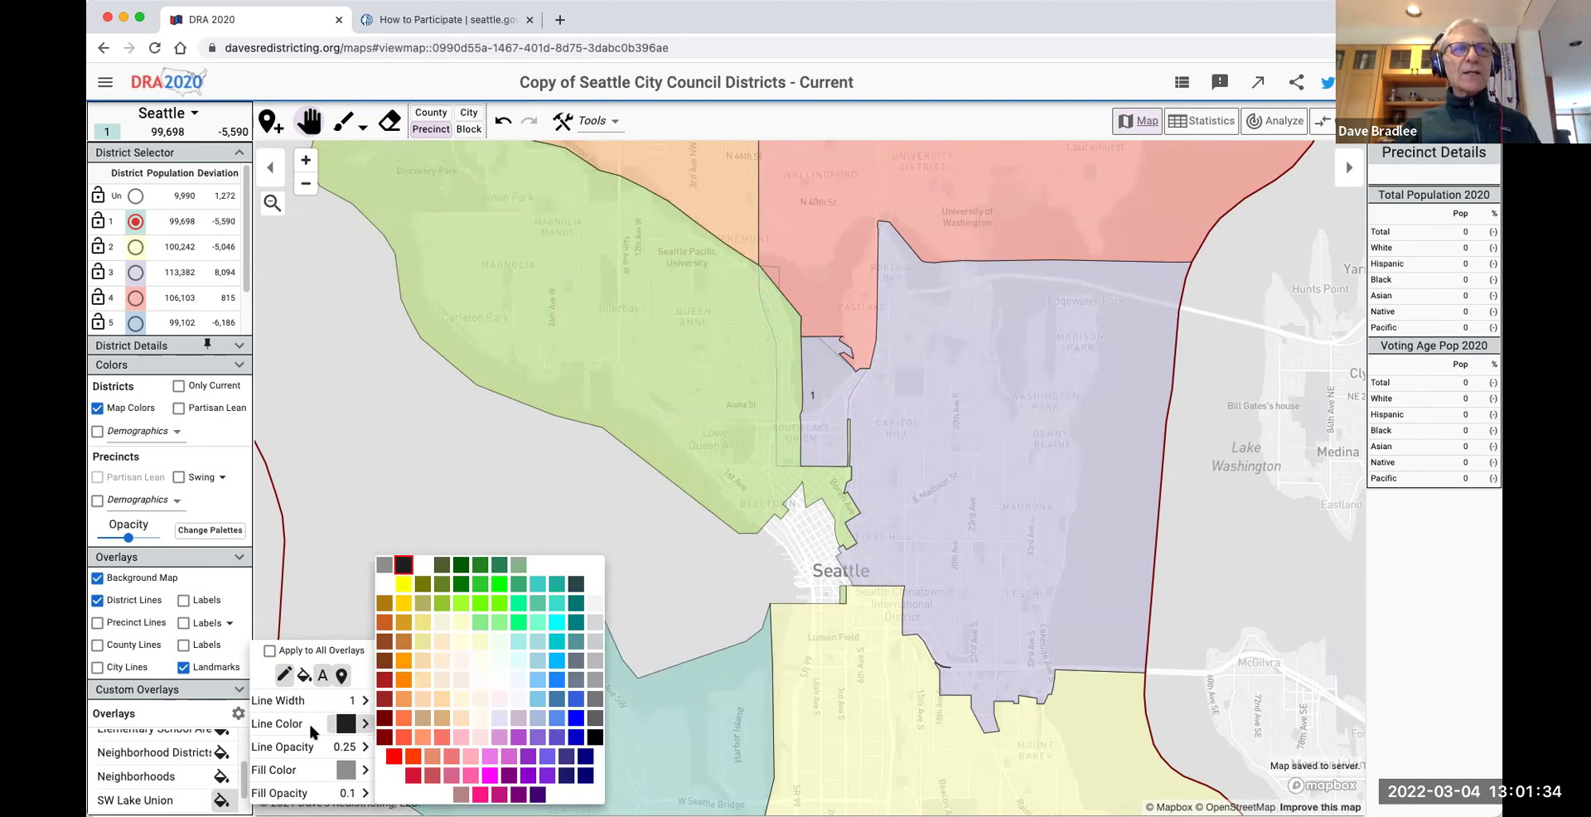
left_click(366, 726)
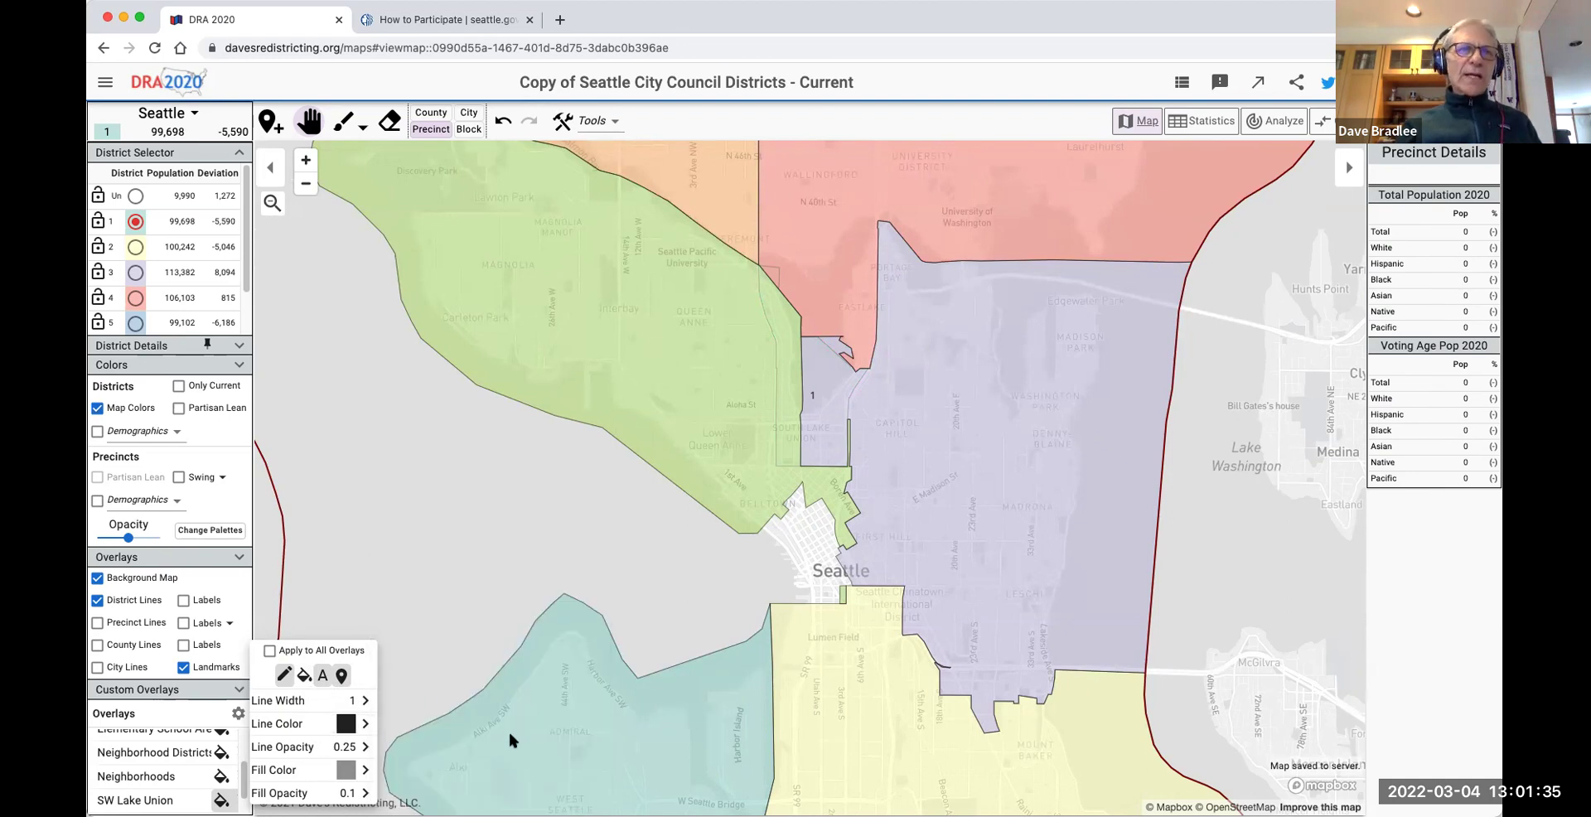
left_click(365, 725)
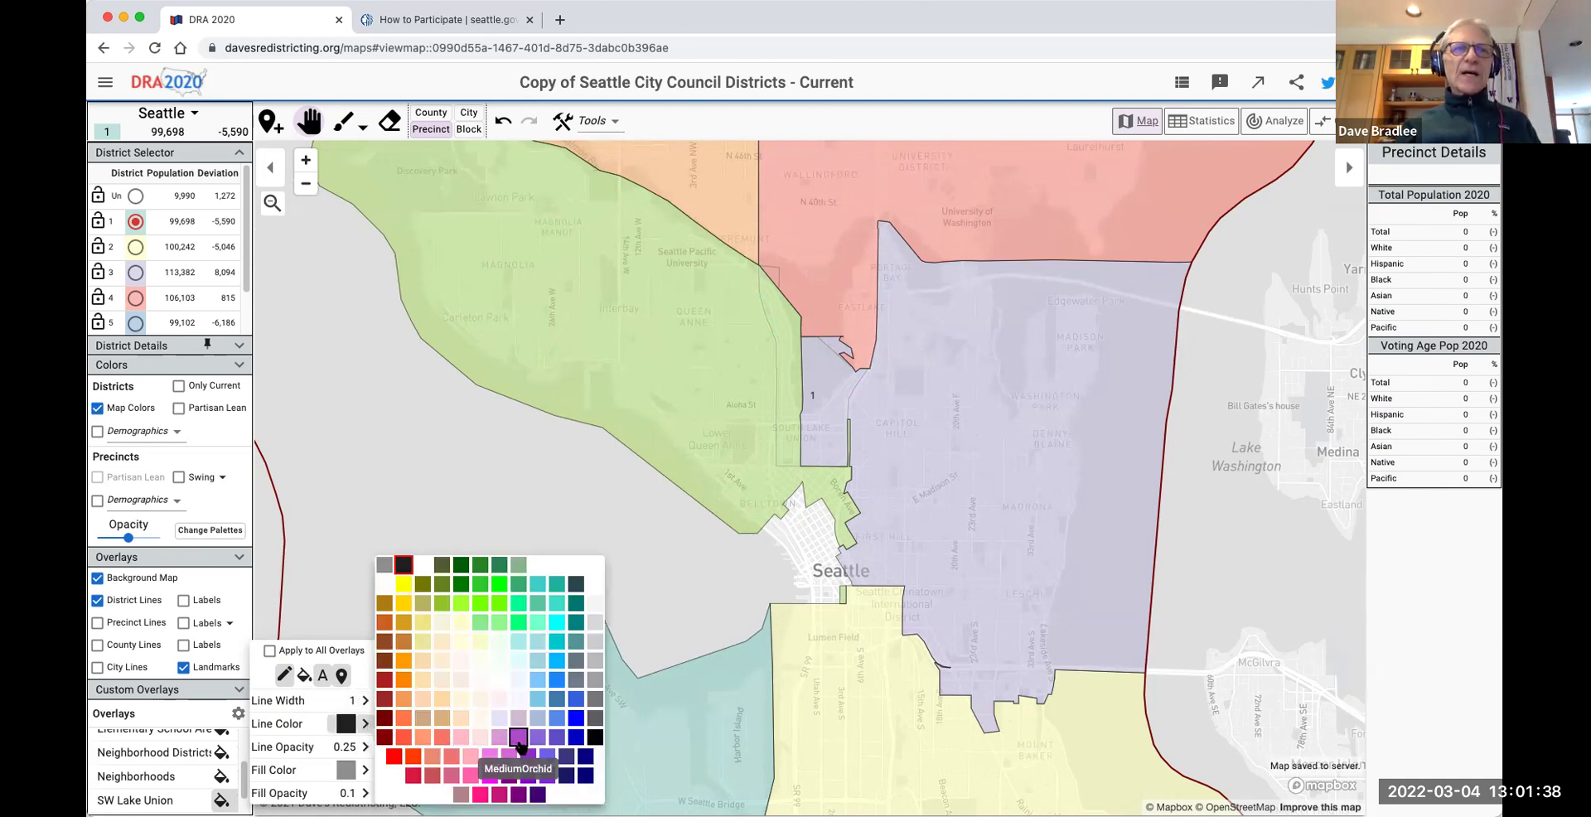
left_click(523, 756)
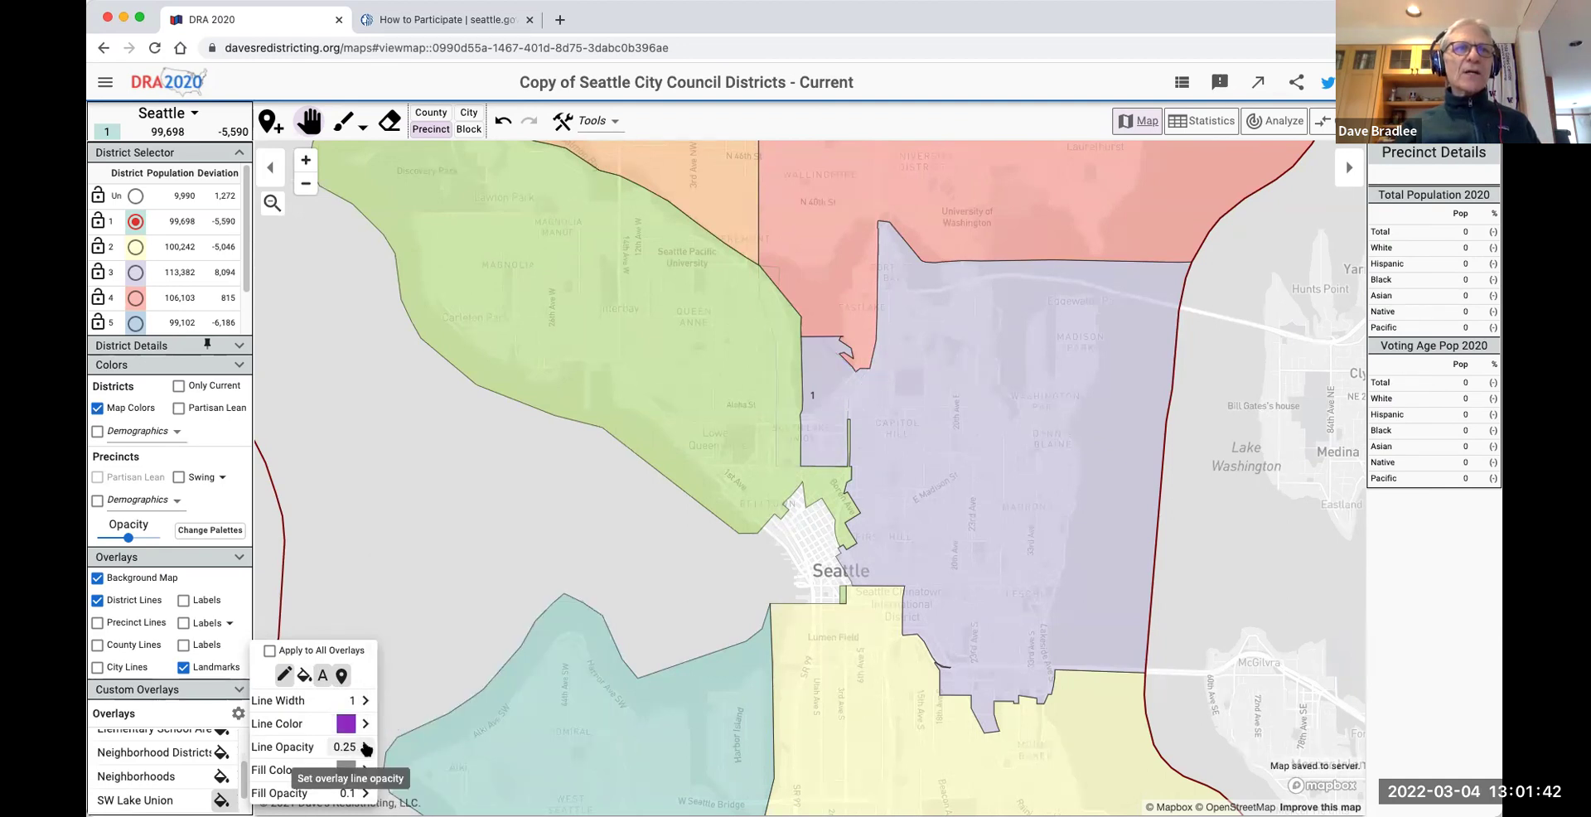
left_click(365, 700)
left_click(402, 760)
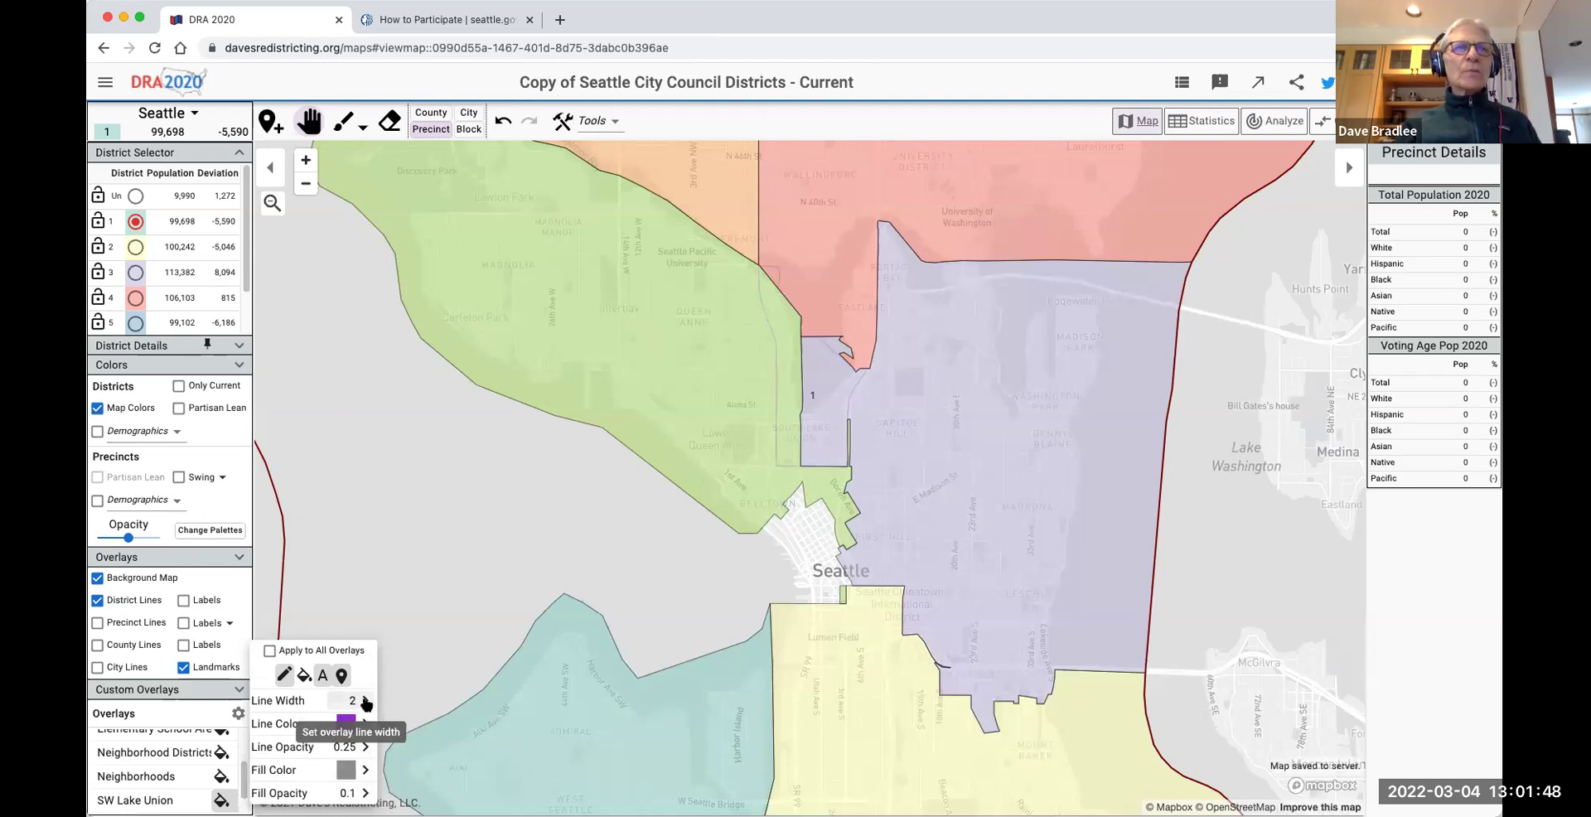
left_click(366, 700)
left_click(392, 782)
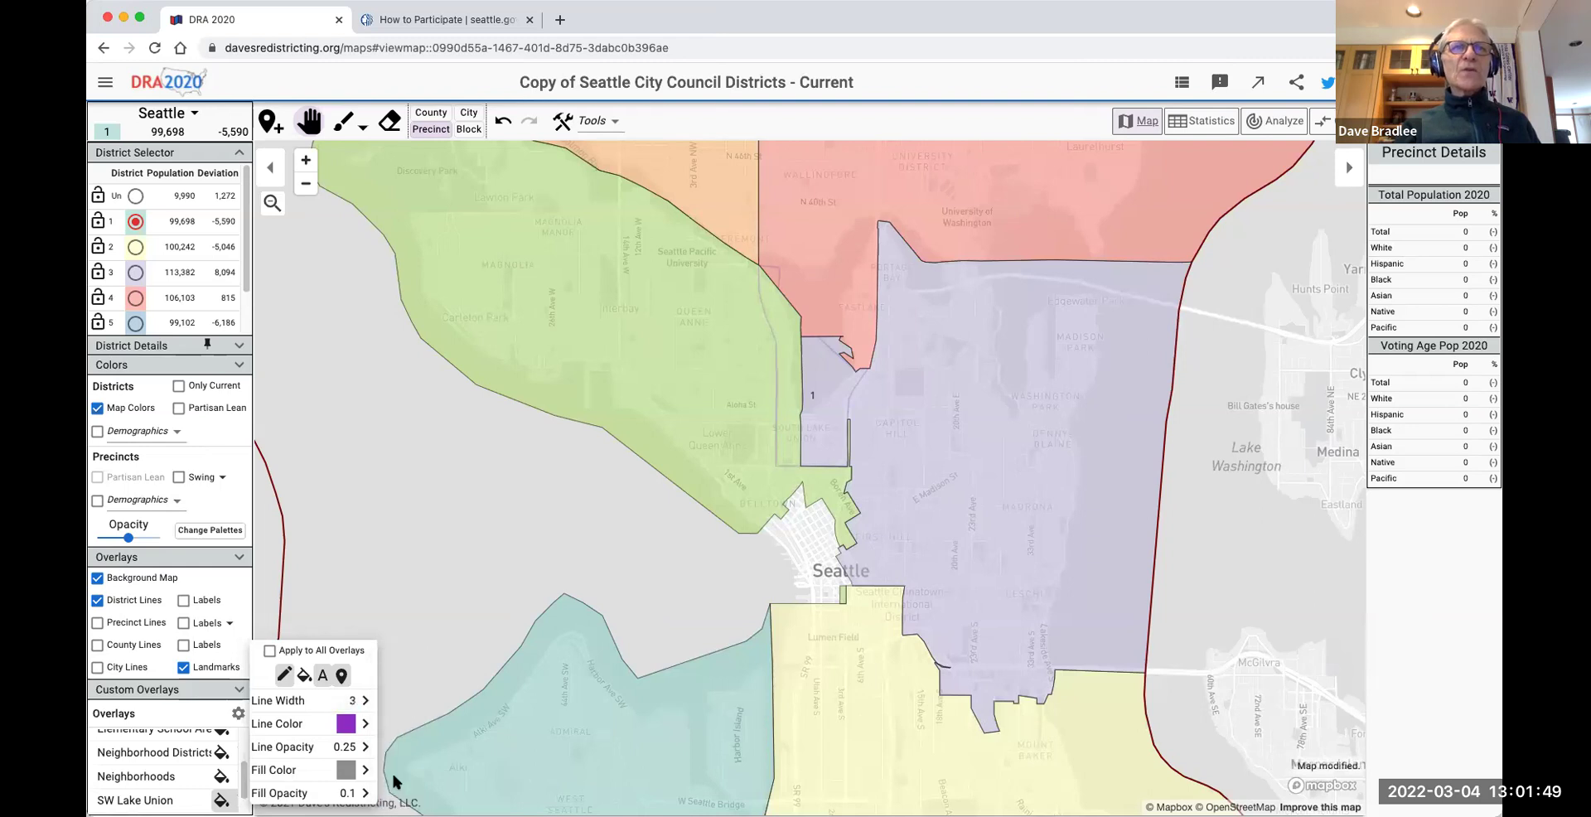
left_click(418, 638)
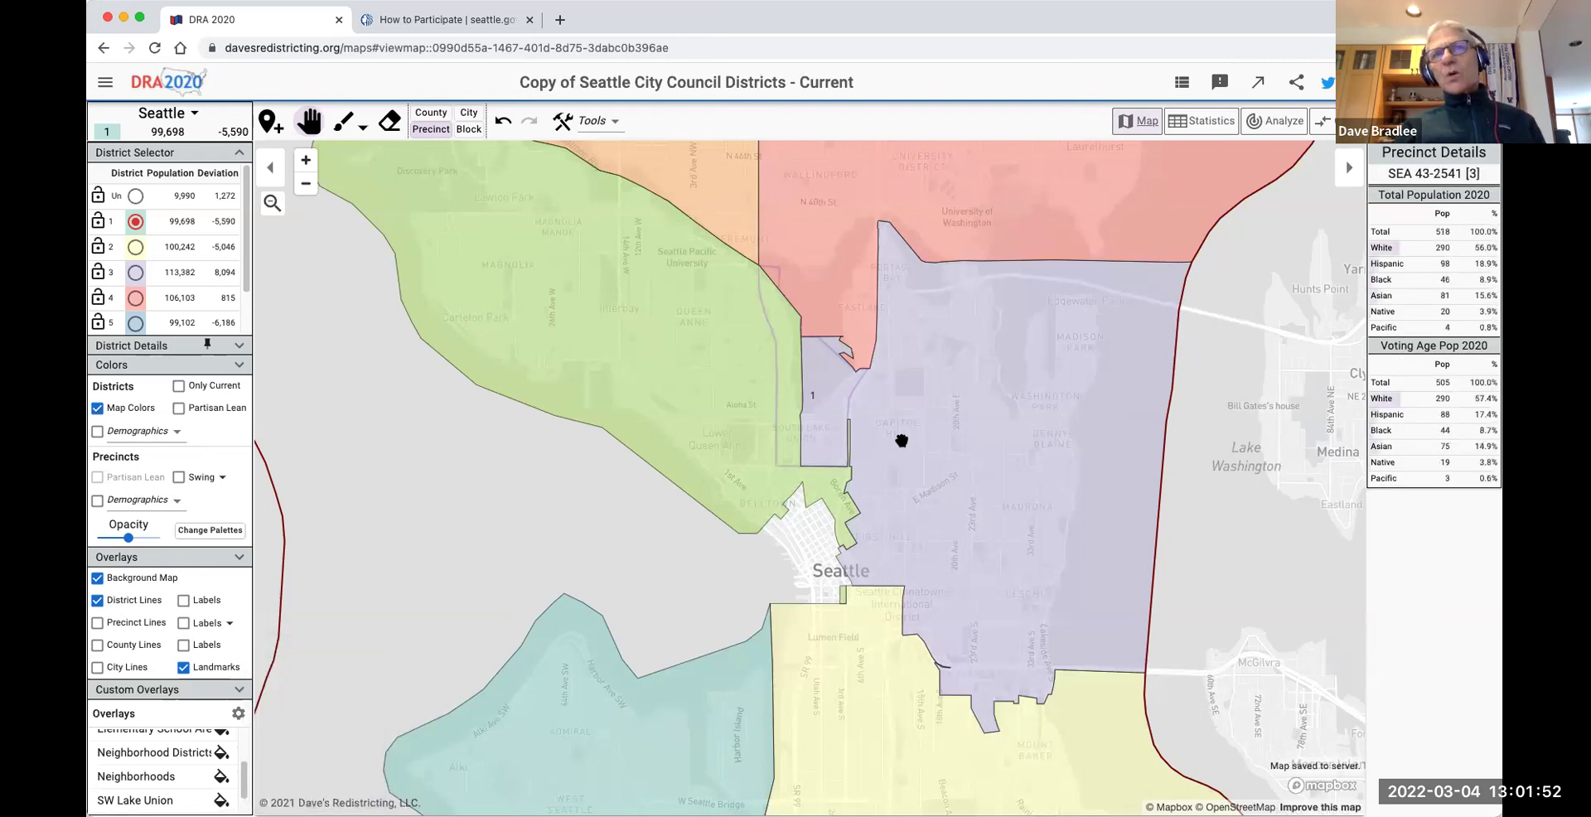
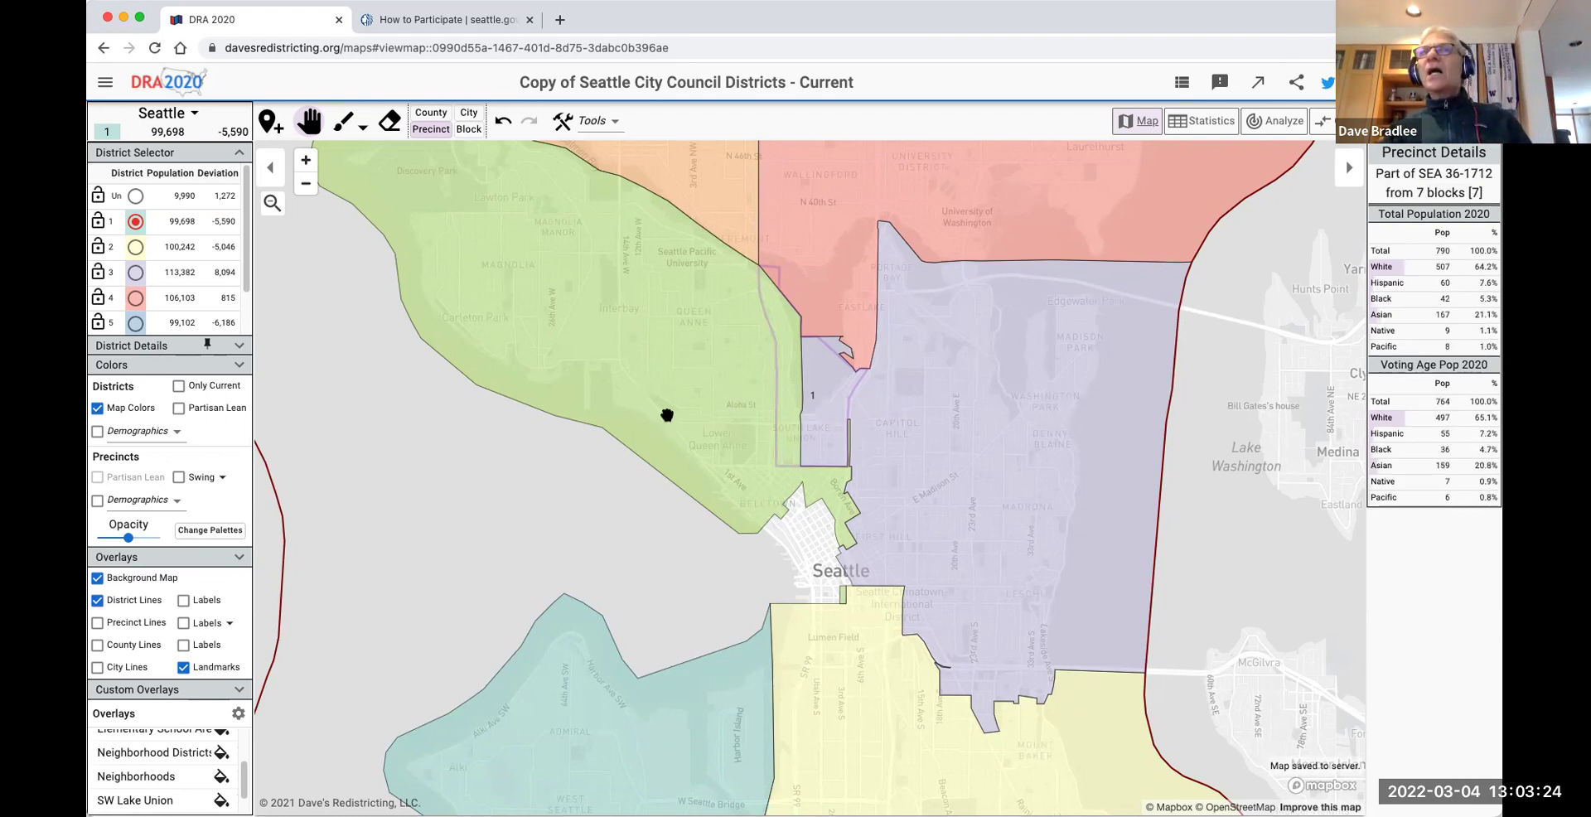
Zoom out, pan west toward the downtown waterfront, and zoom in on Belltown and the Central Business District.
scroll(667, 415, "down", 5)
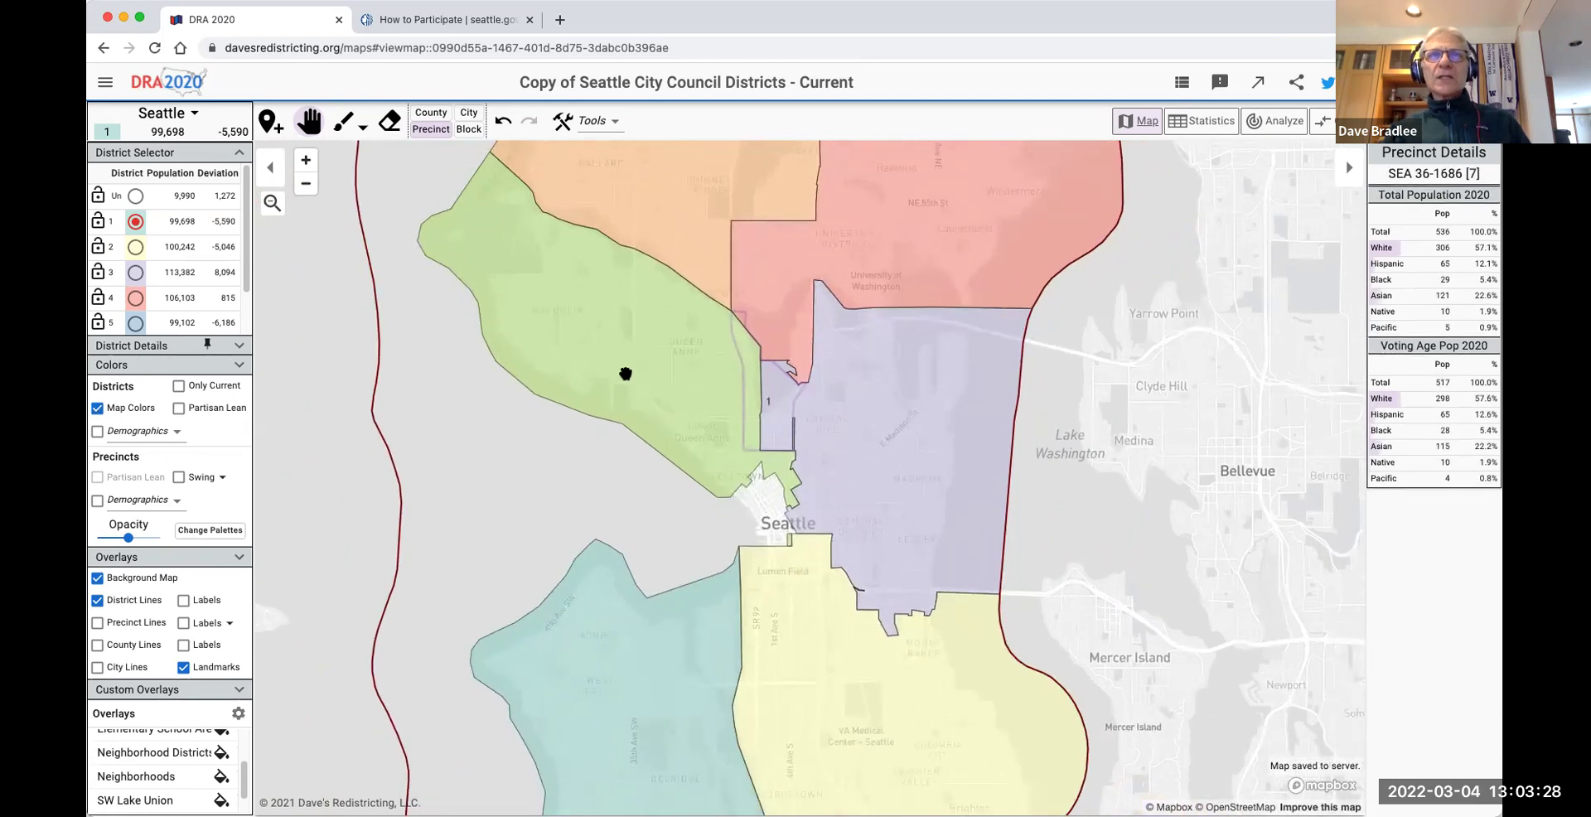
left_click_drag(627, 374, 771, 385)
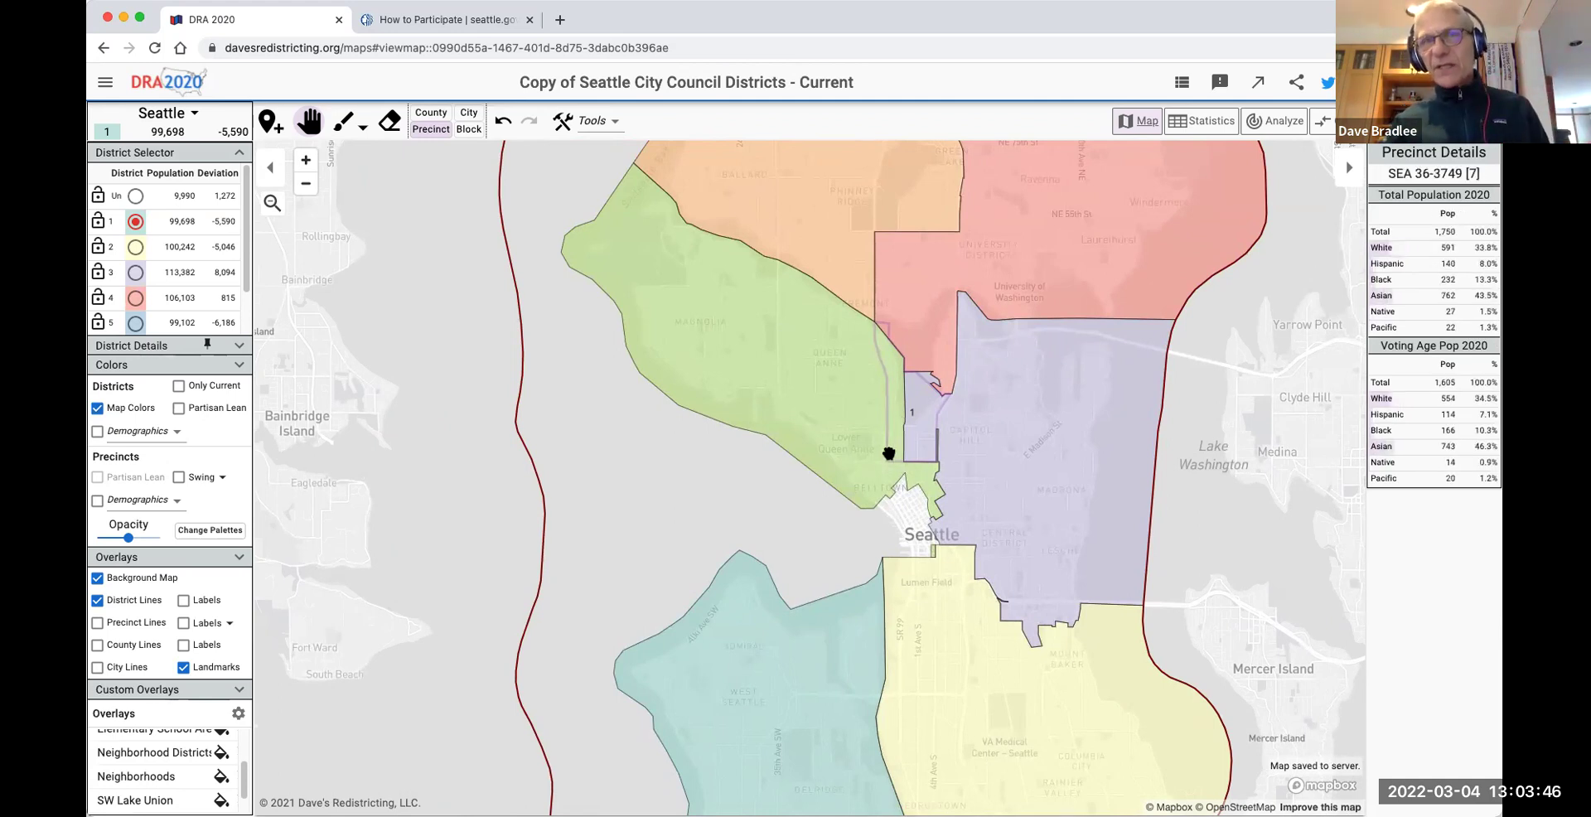
left_click_drag(878, 463, 836, 412)
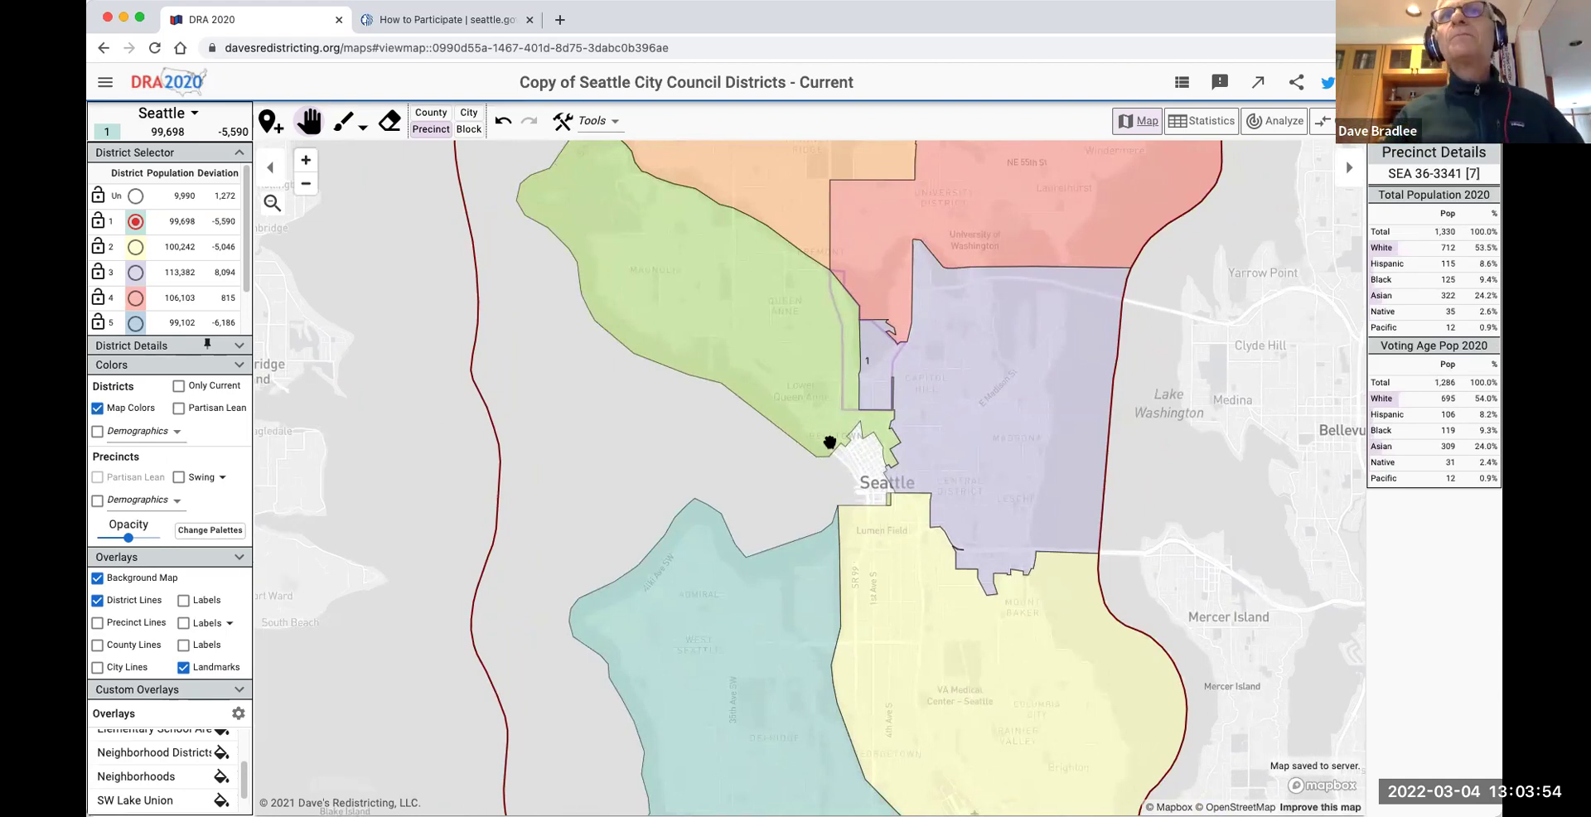
scroll(826, 447, "up", 1)
scroll(826, 447, "up", 4)
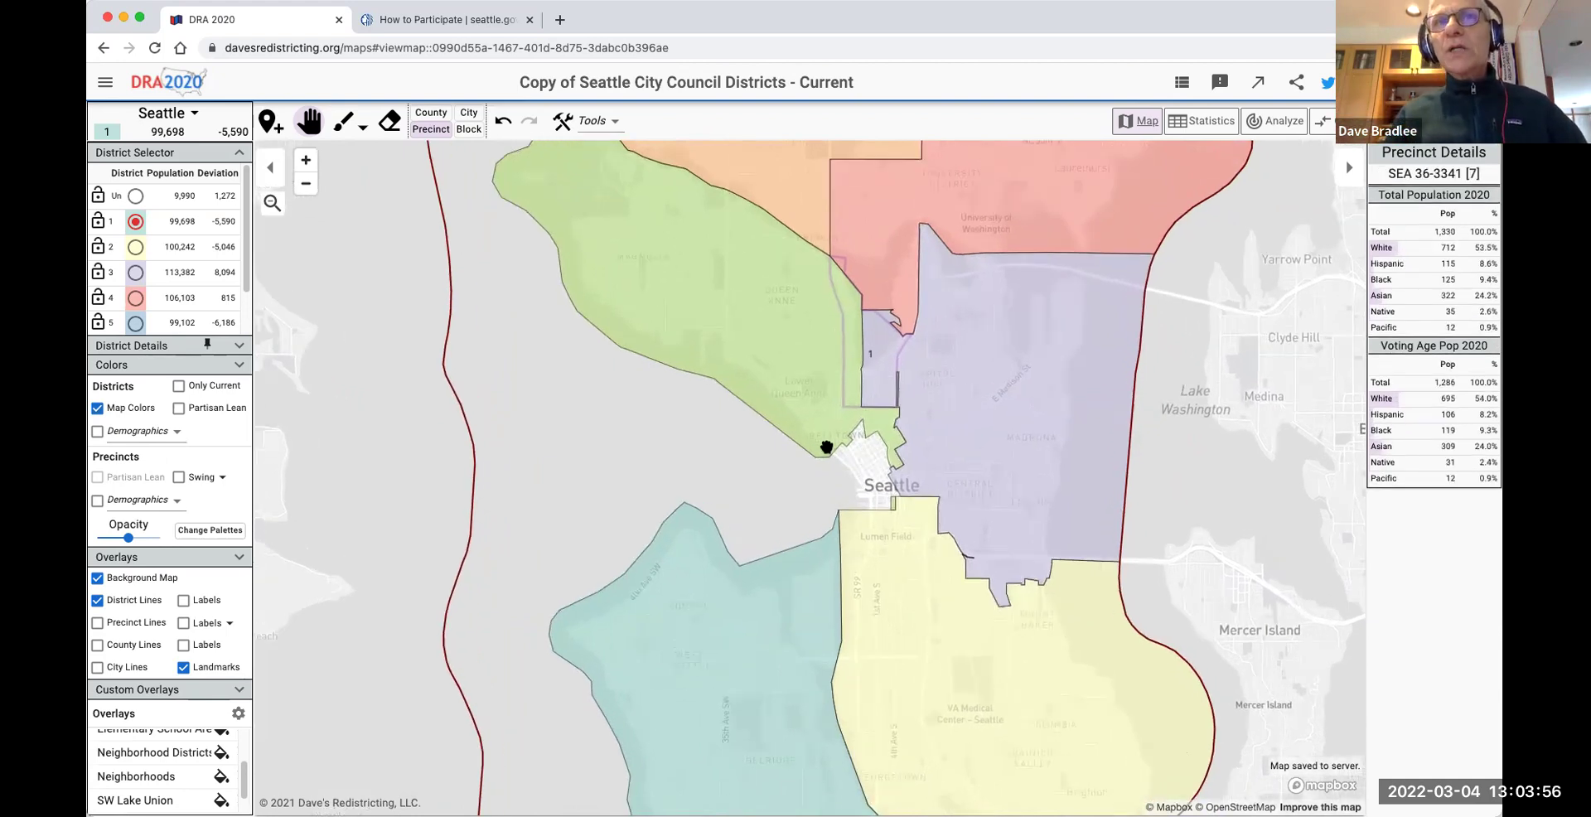
scroll(830, 447, "up", 3)
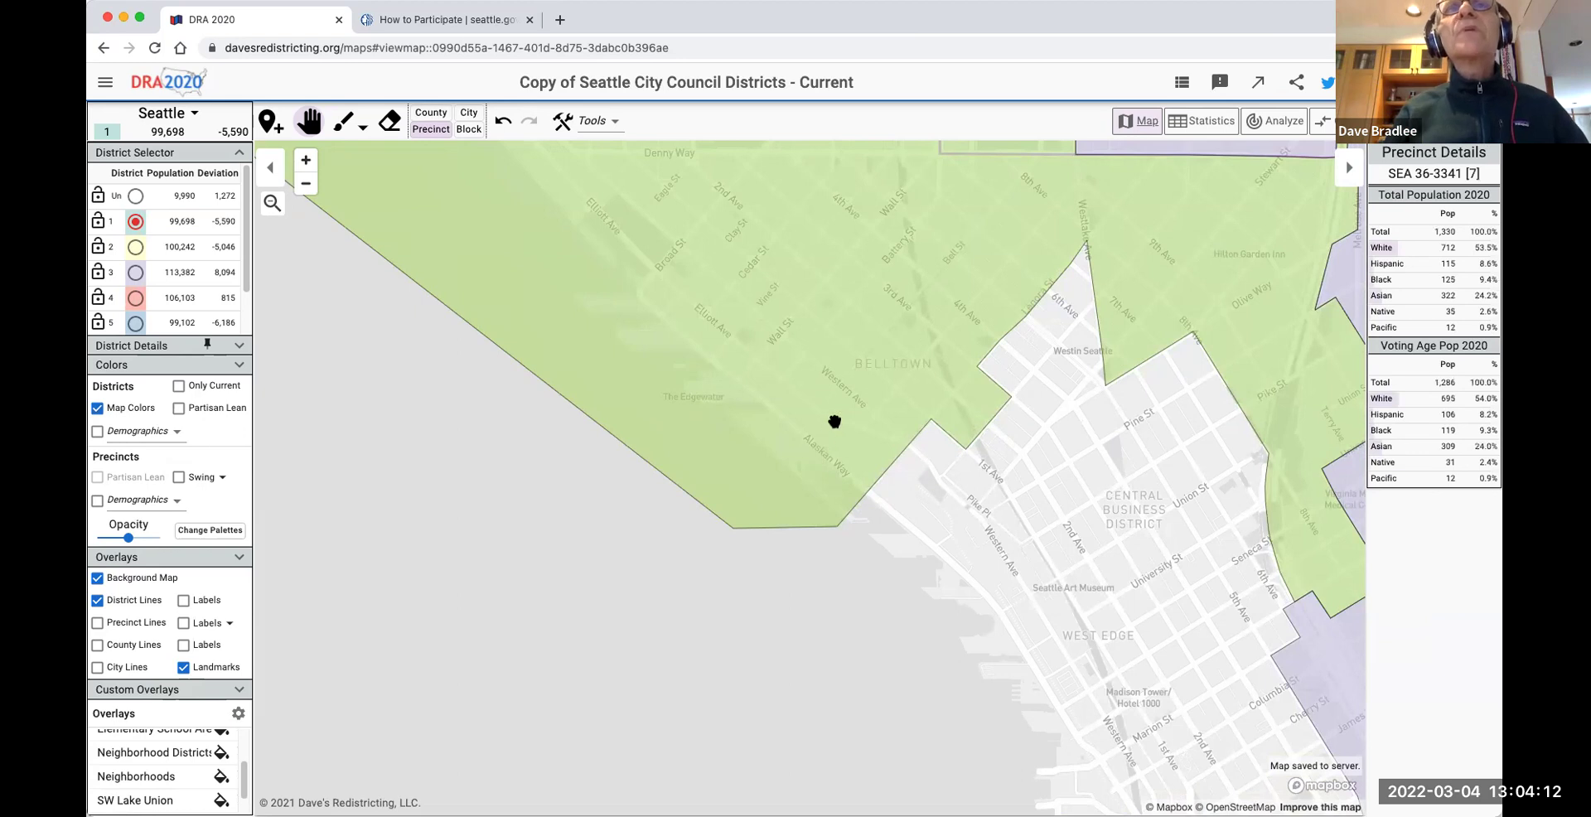
left_click_drag(838, 420, 829, 439)
scroll(829, 442, "up", 2)
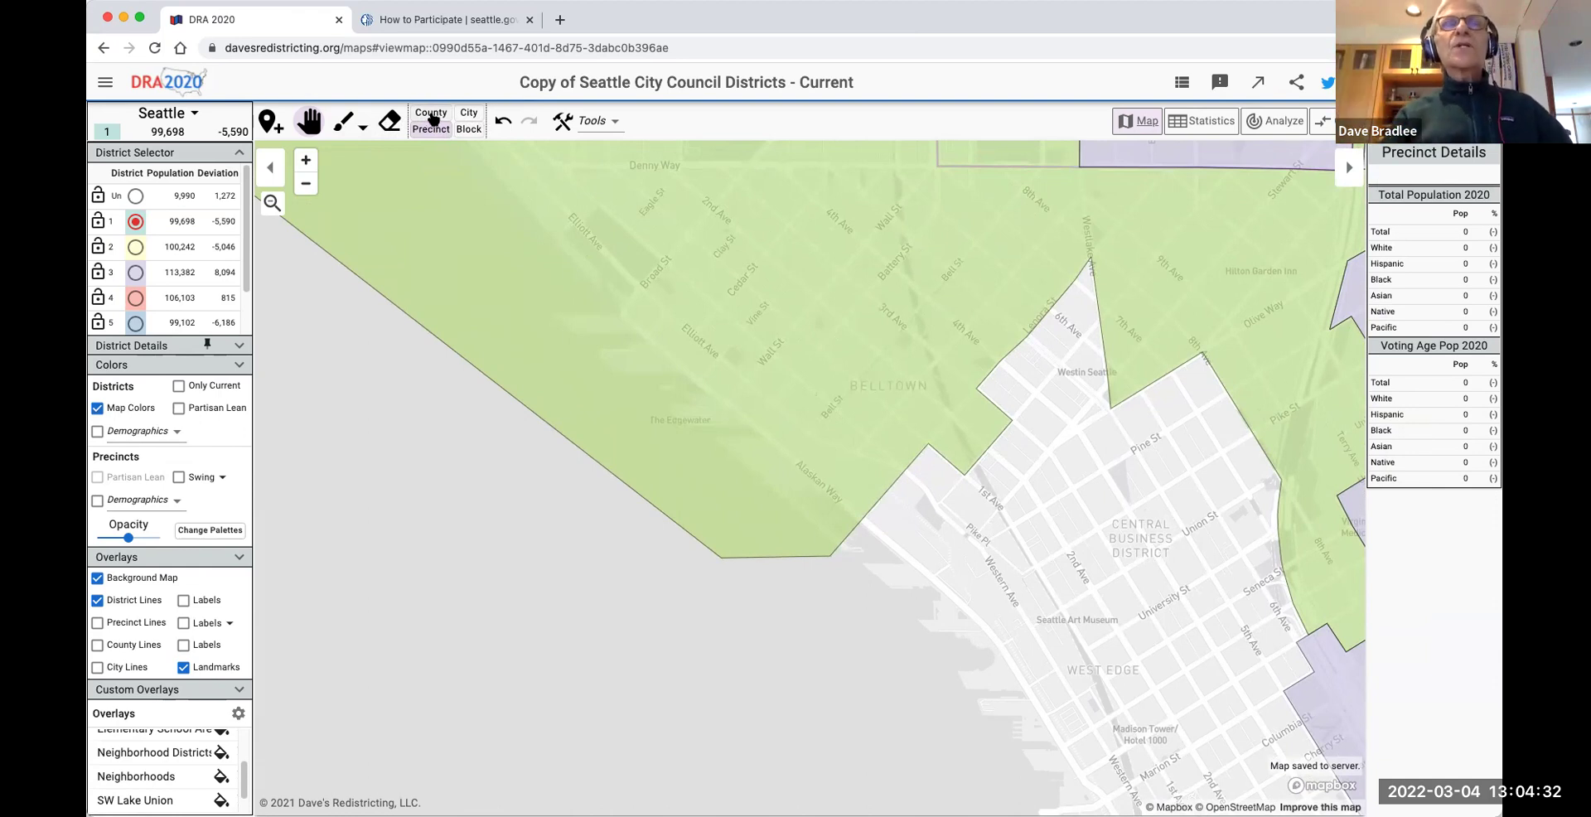
At Block granularity, paint five Belltown and Alaskan Way blocks into District 1, reaching 100,159 people.
left_click(468, 130)
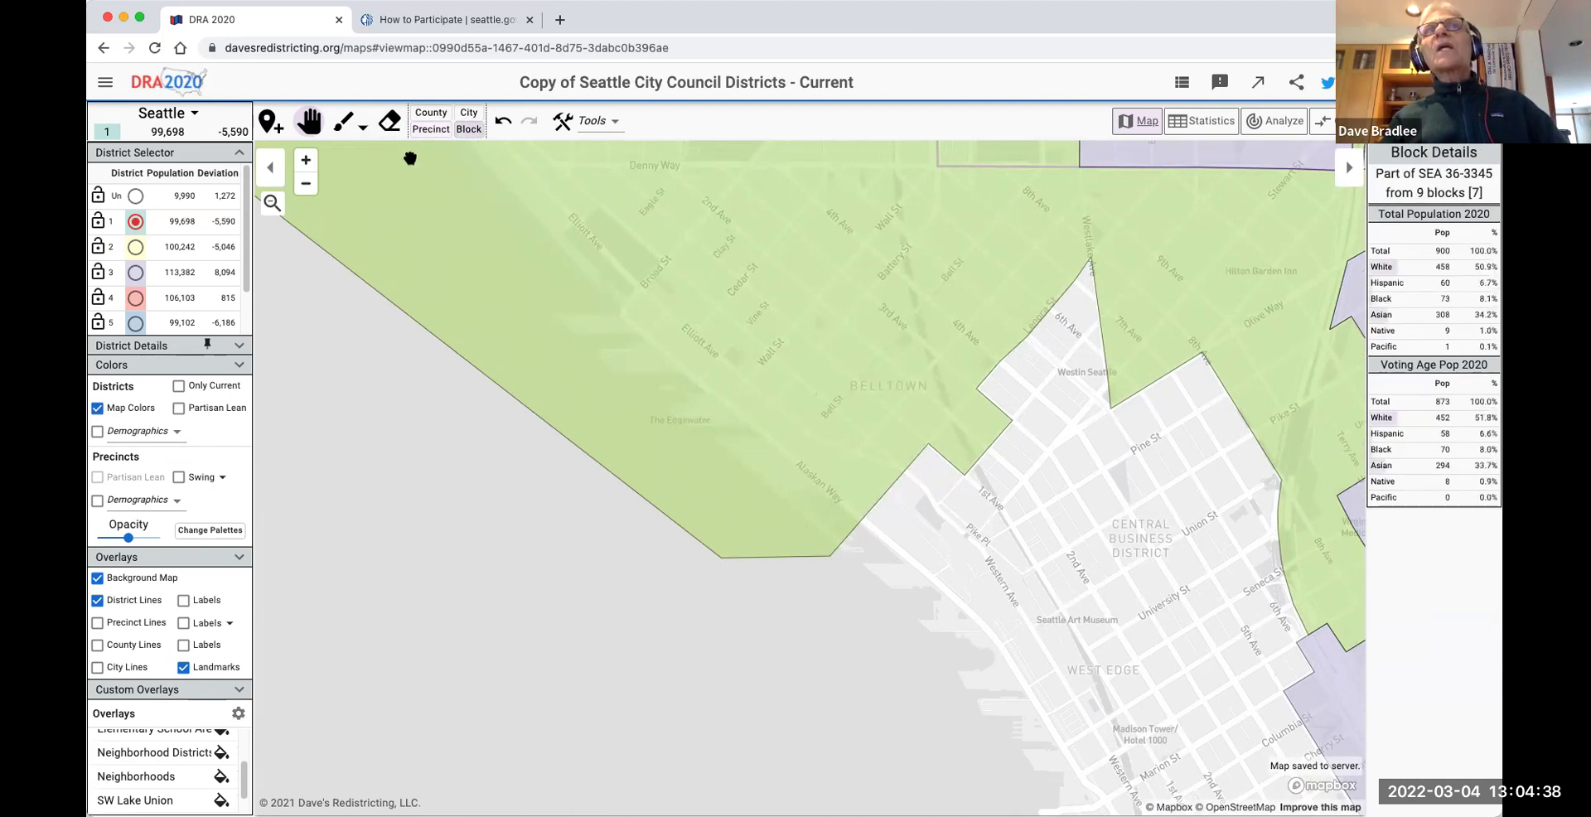
left_click(341, 126)
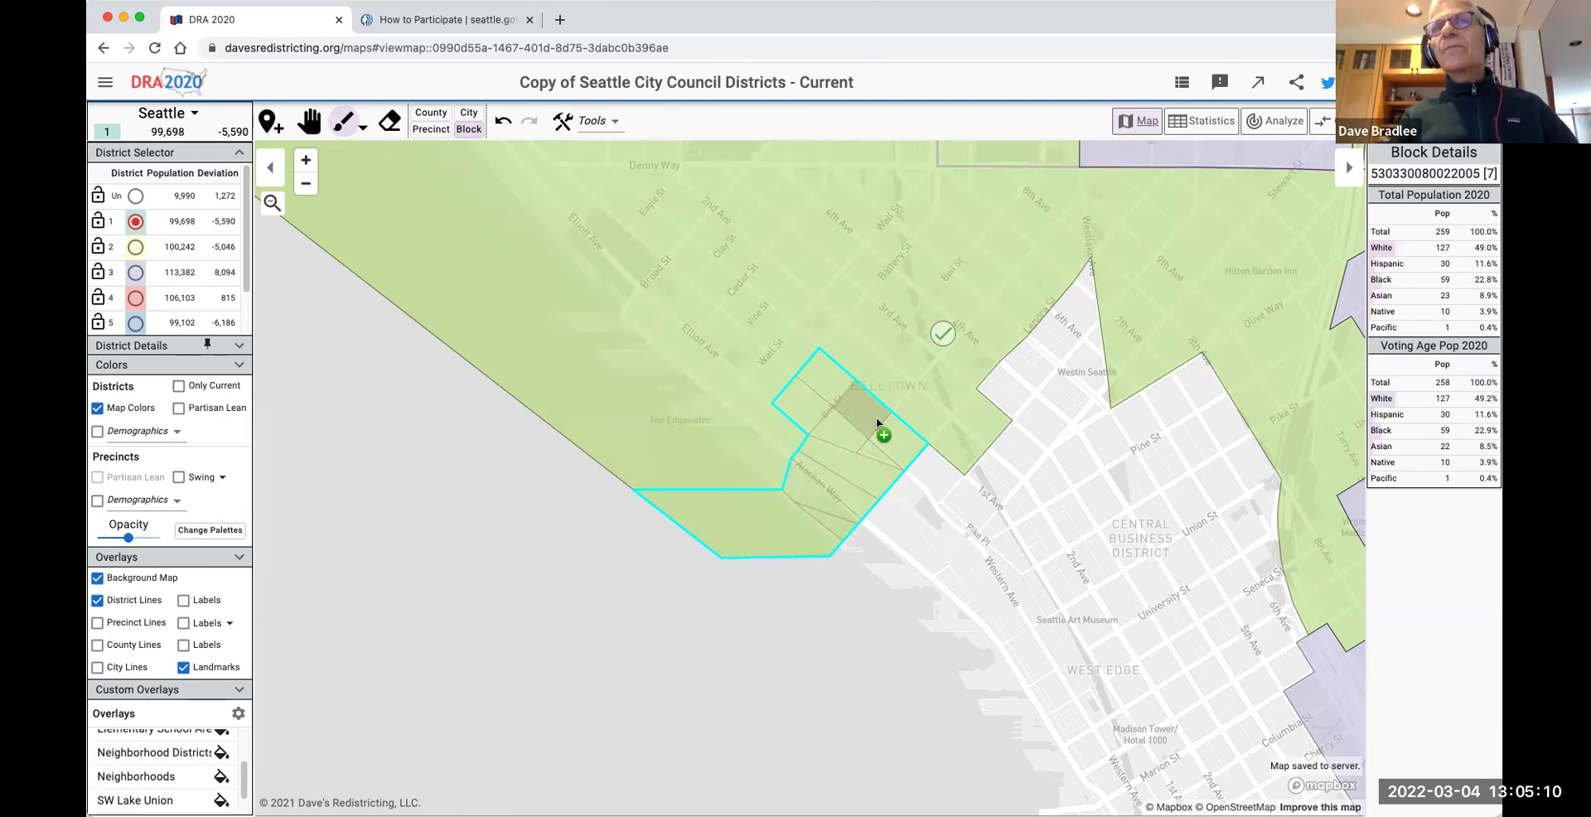
left_click(902, 448)
left_click(878, 457)
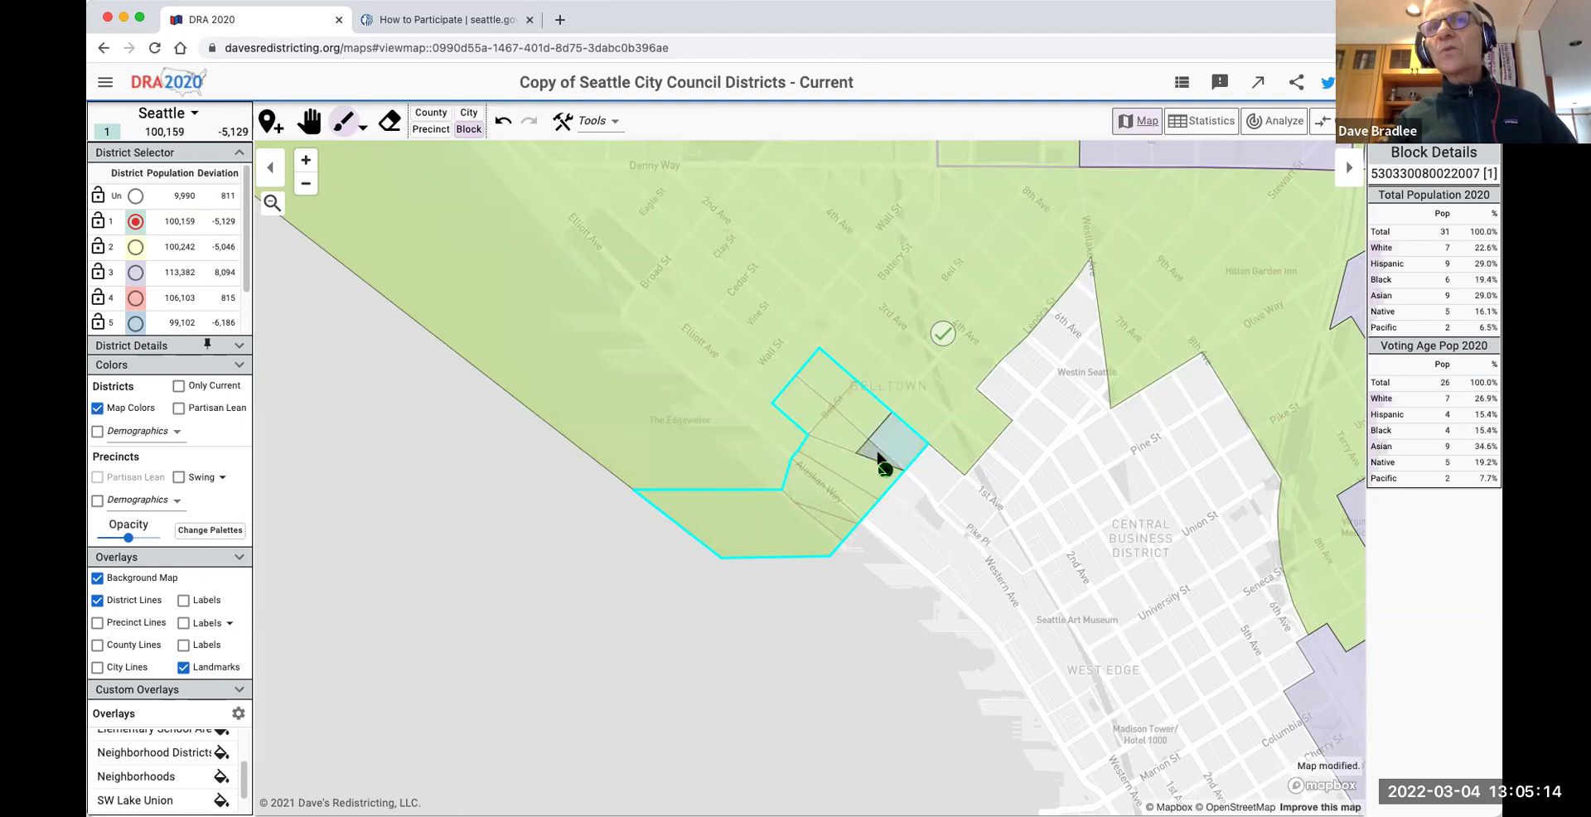
left_click(857, 507)
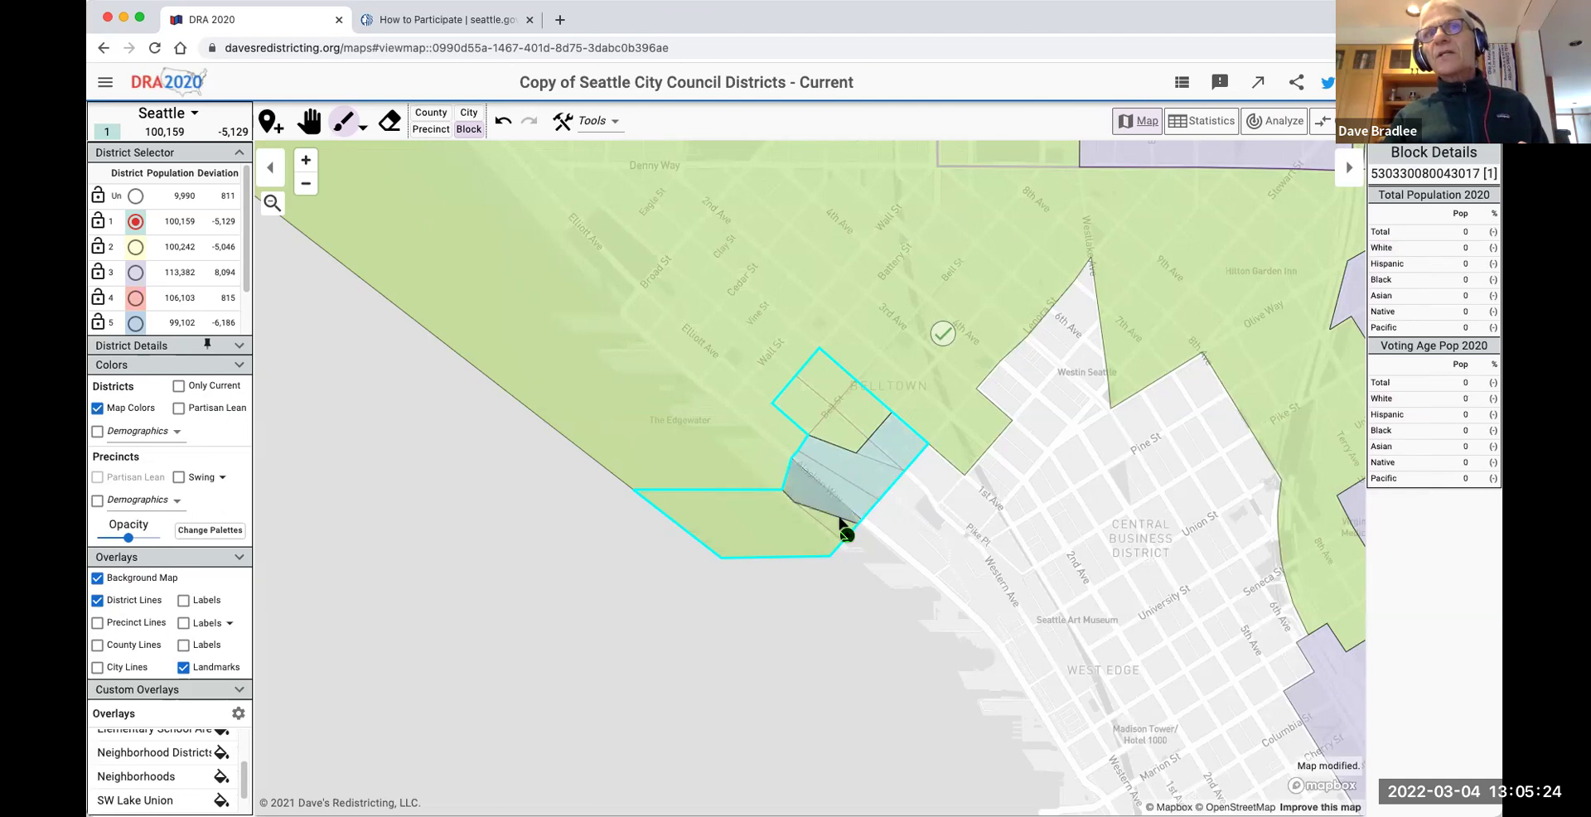
left_click(838, 509)
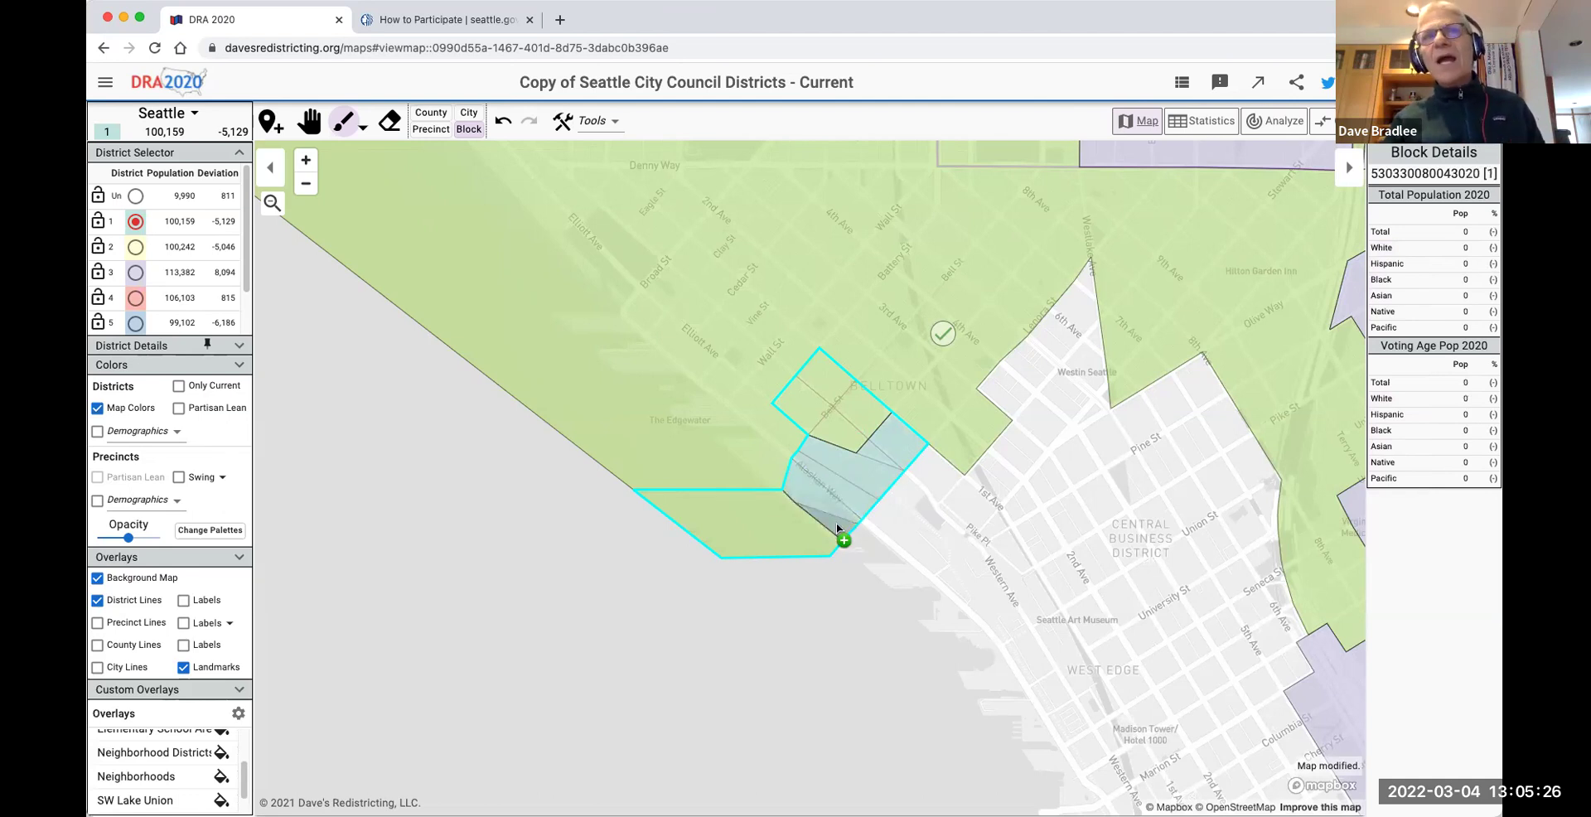
left_click(799, 535)
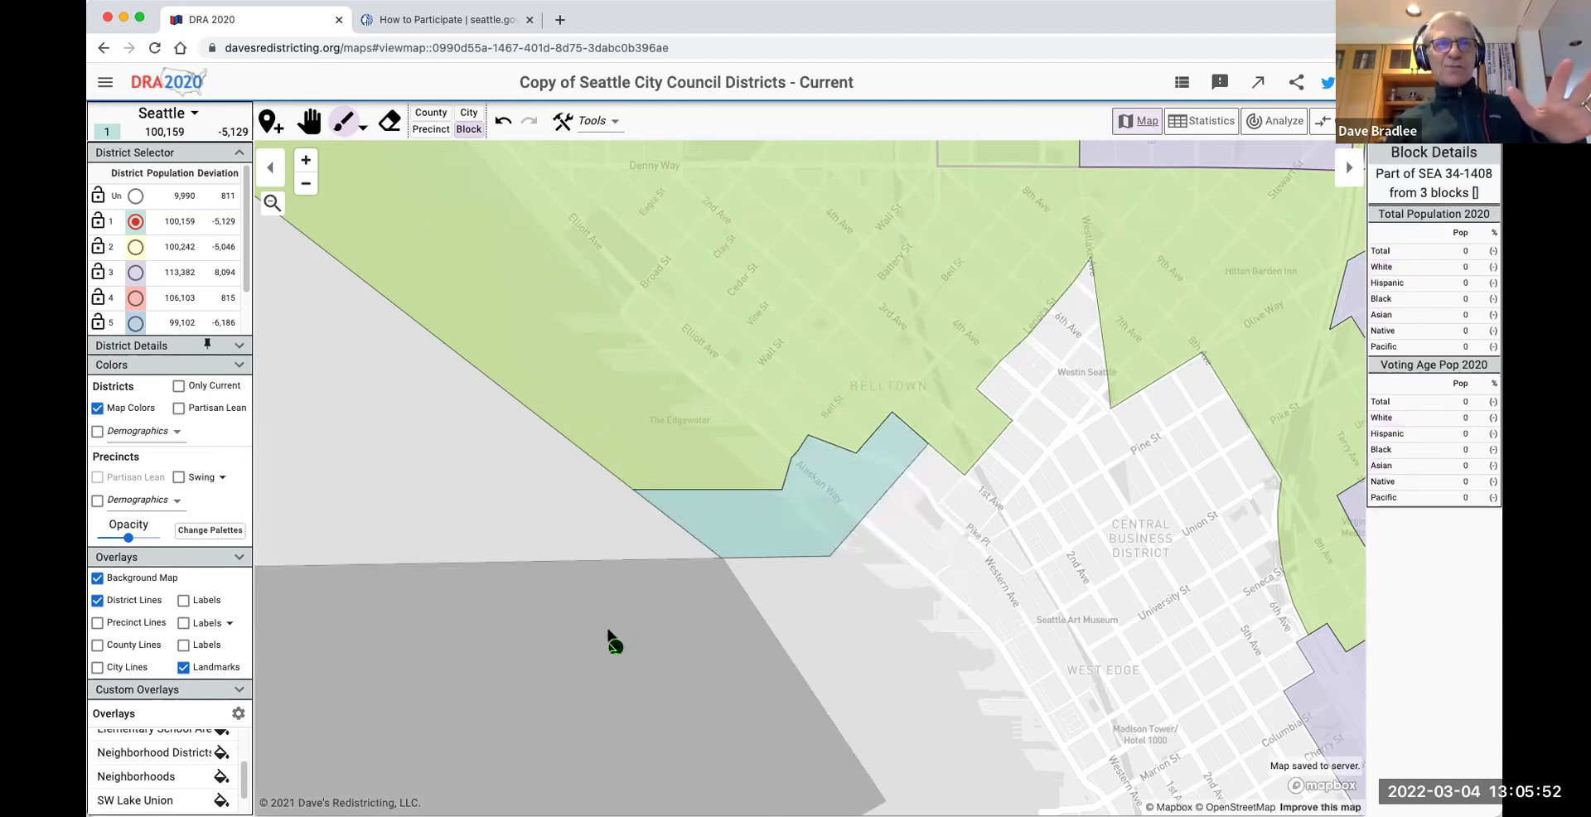
Zoom out, pan north of downtown, and turn on the Precinct Lines overlay.
scroll(507, 625, "down", 5)
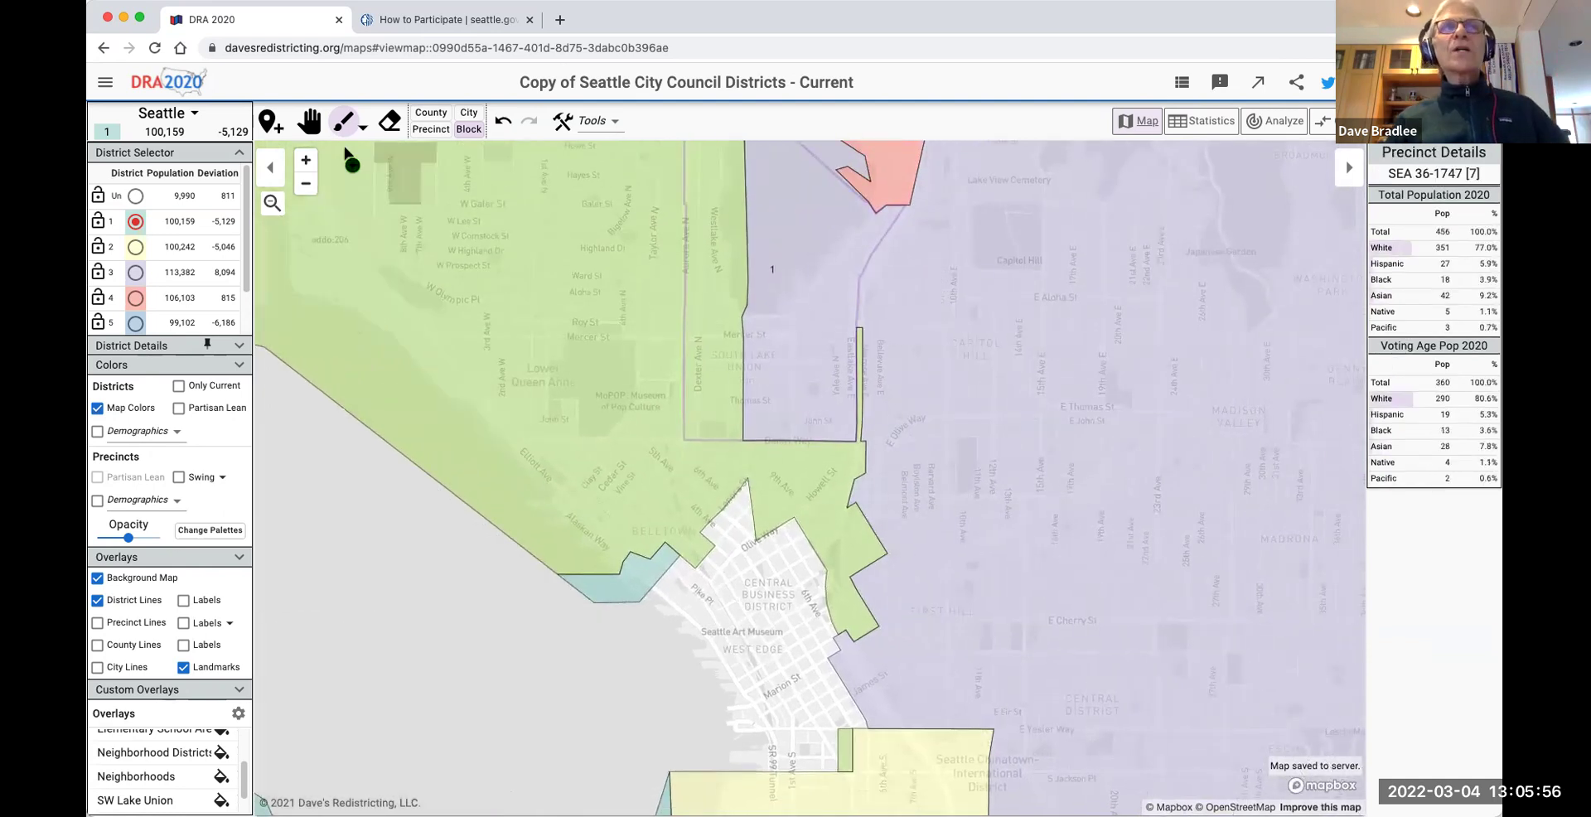
left_click(309, 120)
mouse_move(497, 607)
left_mouse_down()
mouse_move(604, 557)
mouse_move(876, 520)
left_mouse_up()
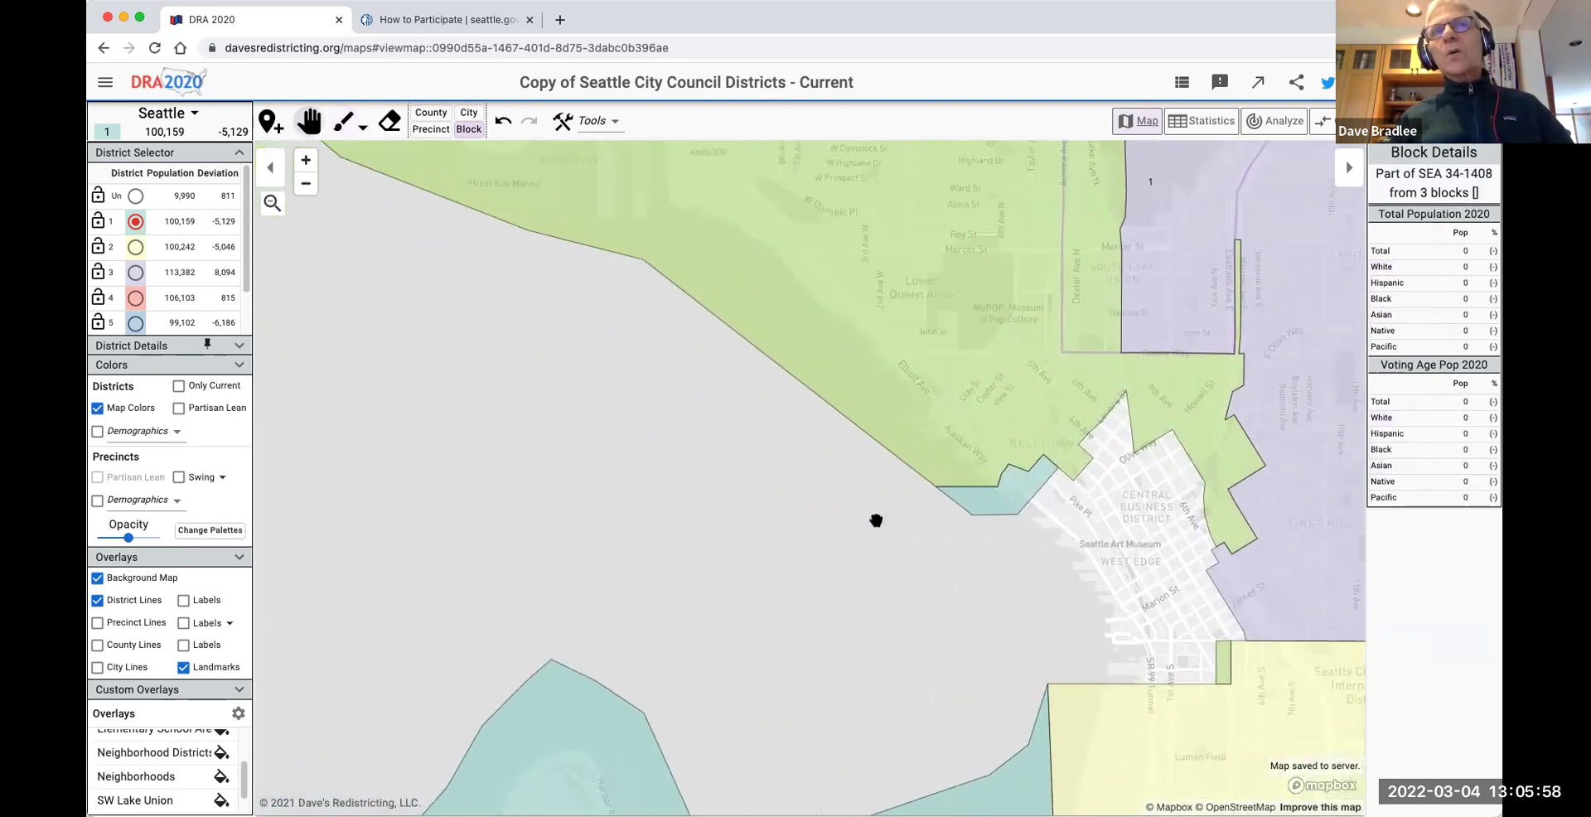
left_click(97, 622)
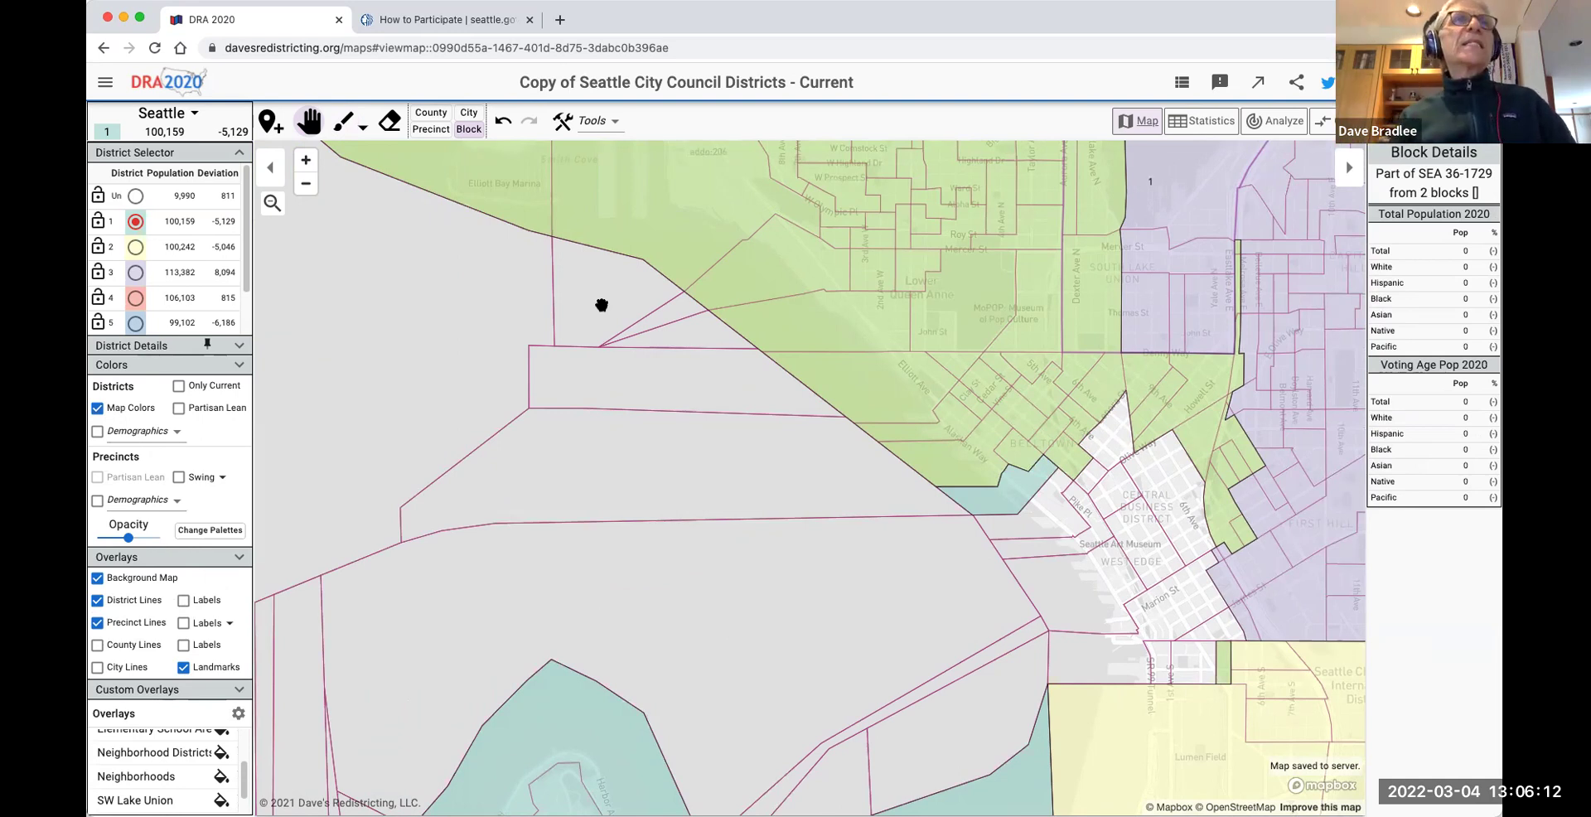
Return to precinct granularity and zoom out toward the northwest green district and grey unassigned area.
left_click(430, 129)
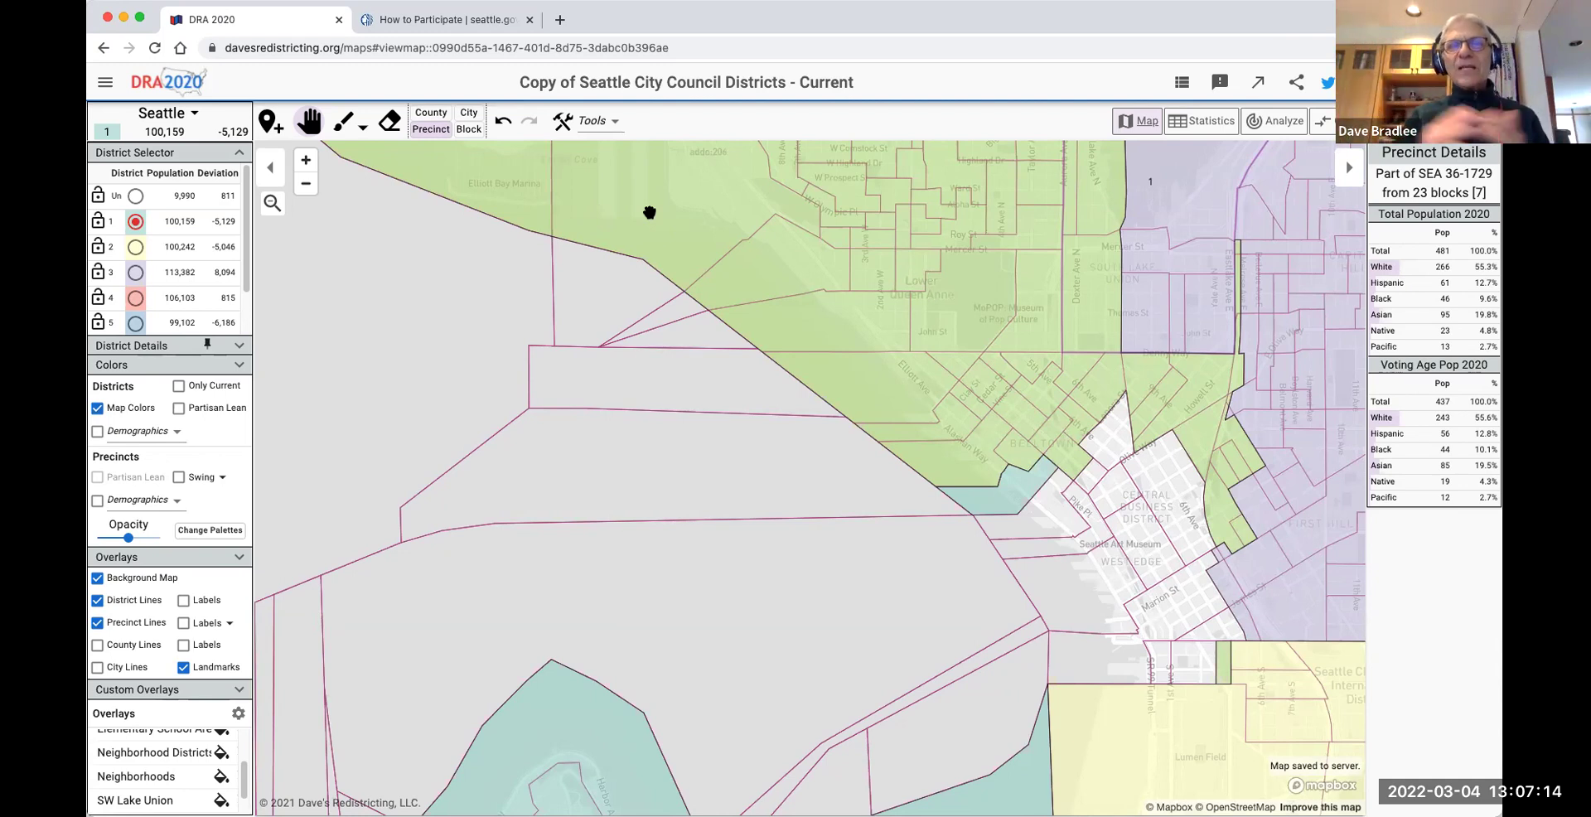
scroll(447, 347, "down", 1)
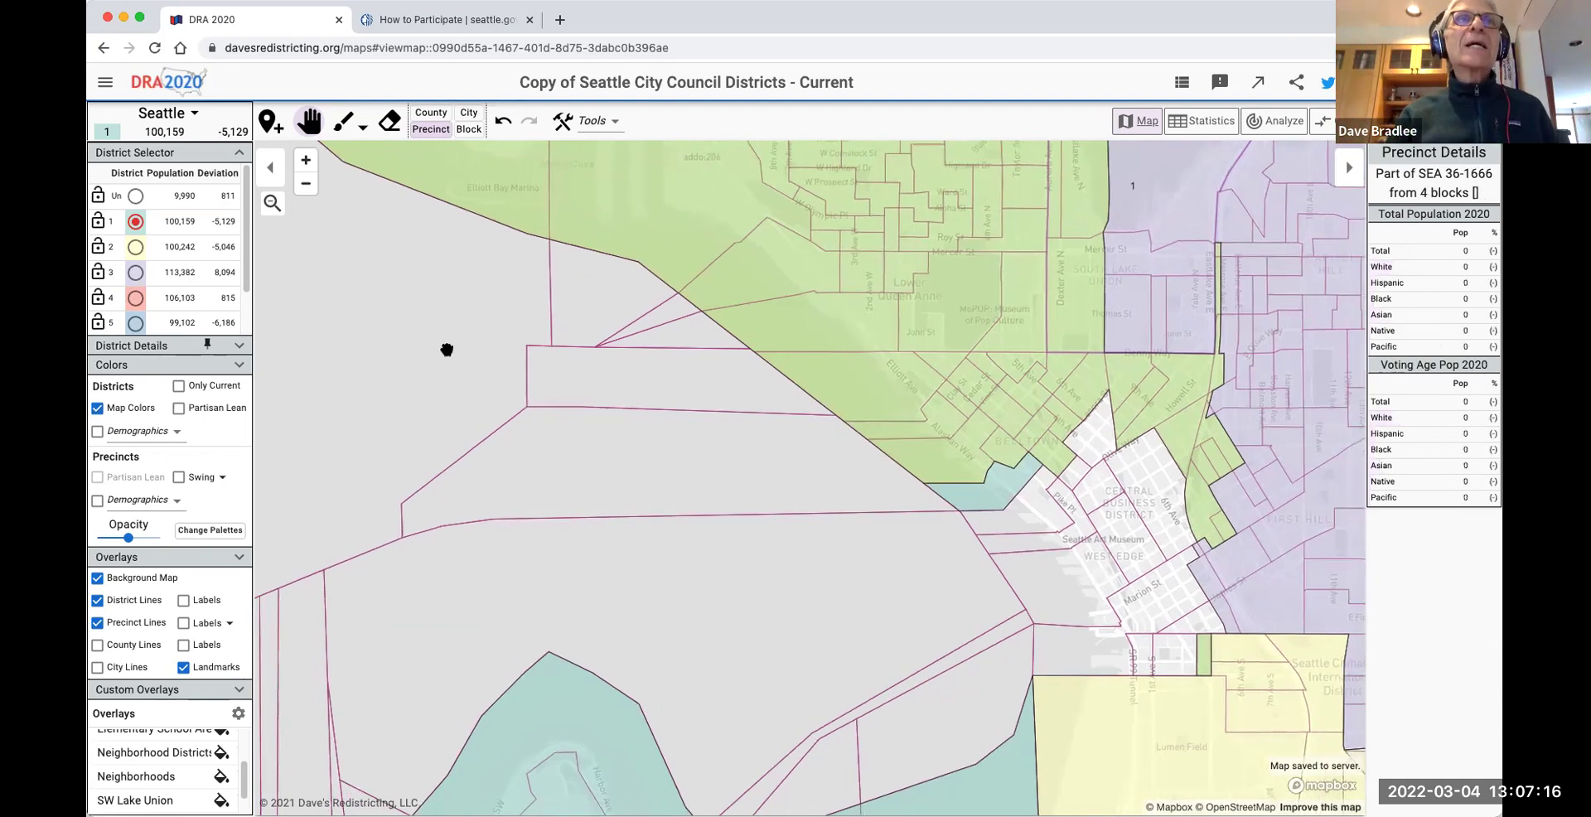
scroll(447, 348, "down", 2)
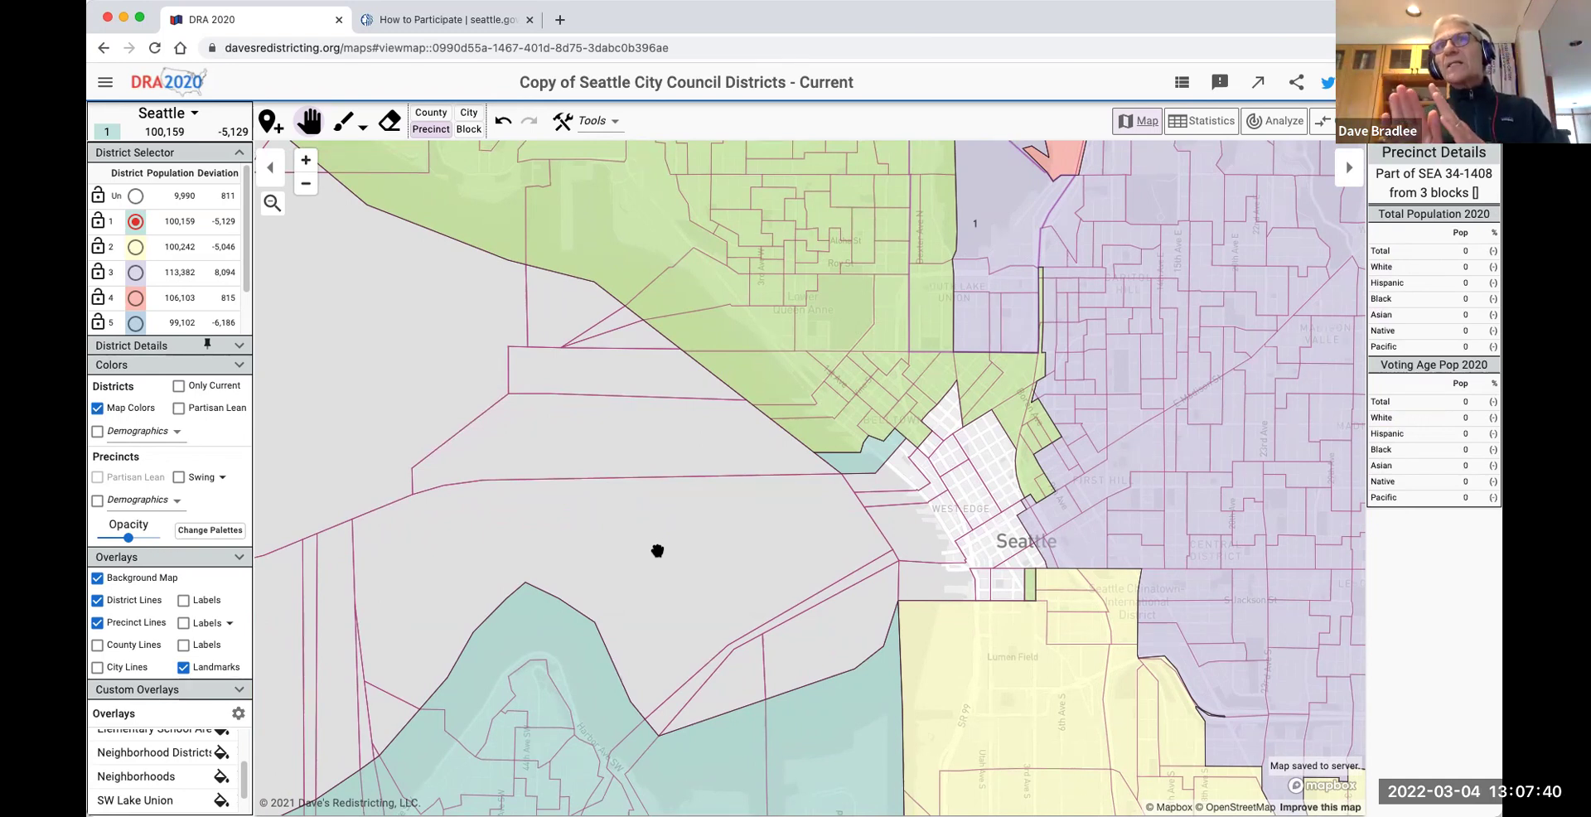
left_click_drag(462, 380, 568, 442)
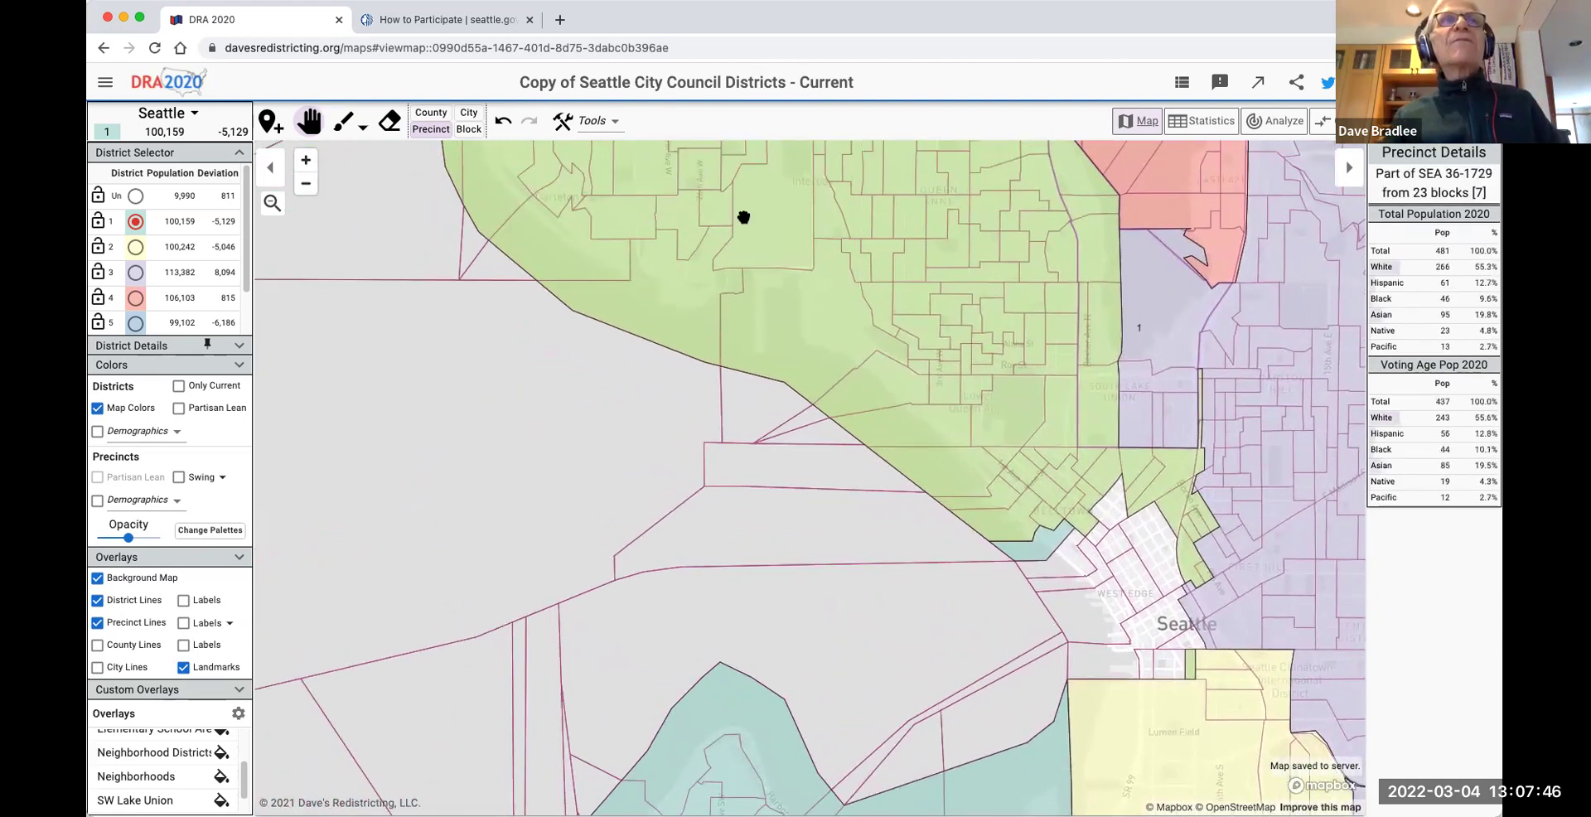
Paint two grey unassigned precincts into District 7, then undo the second assignment.
left_click(344, 124)
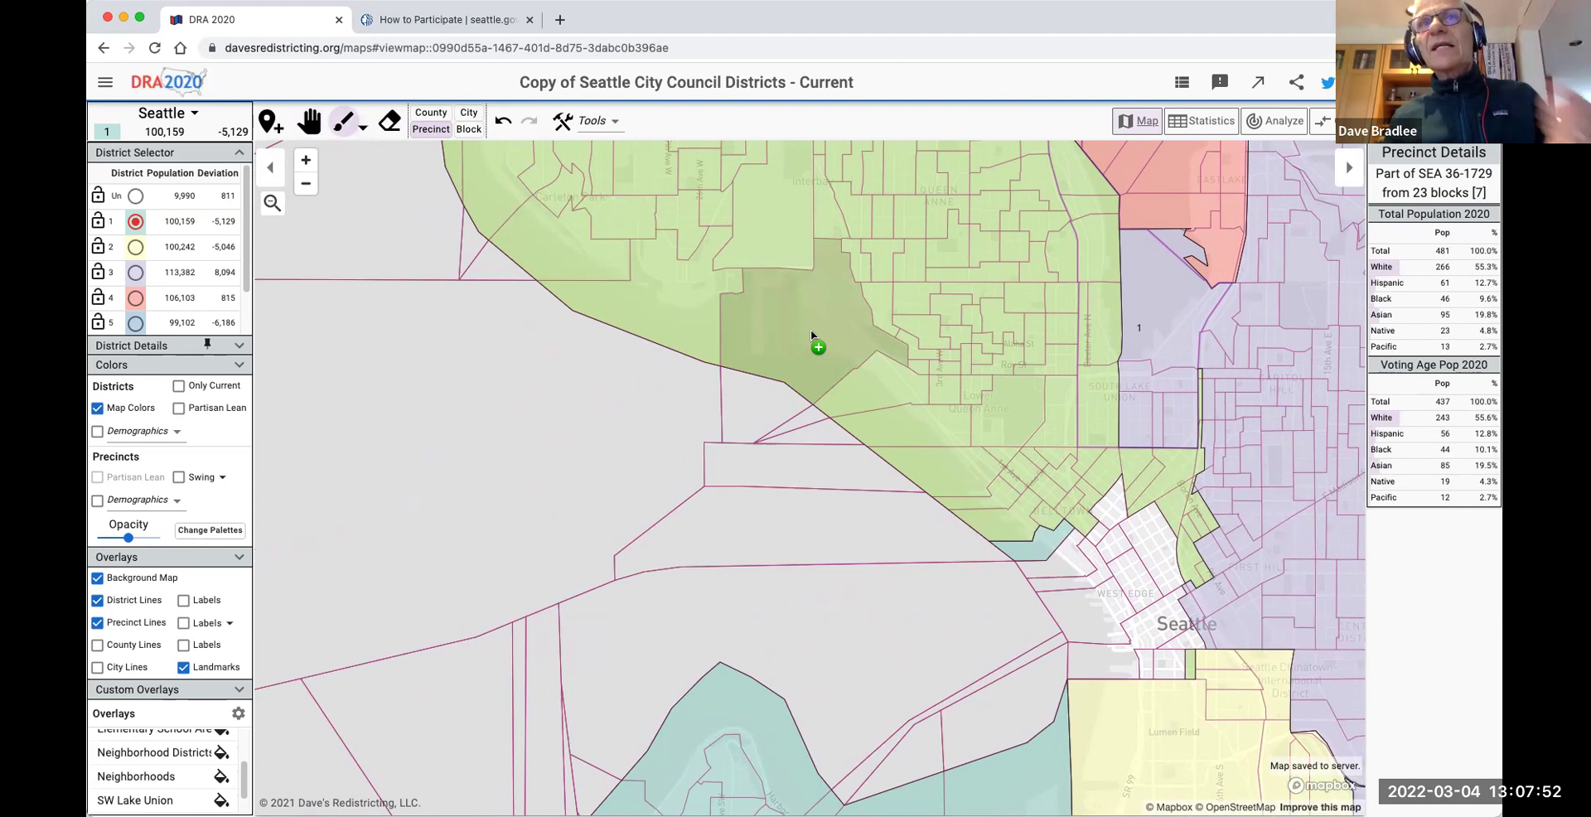
scroll(149, 282, "down", 2)
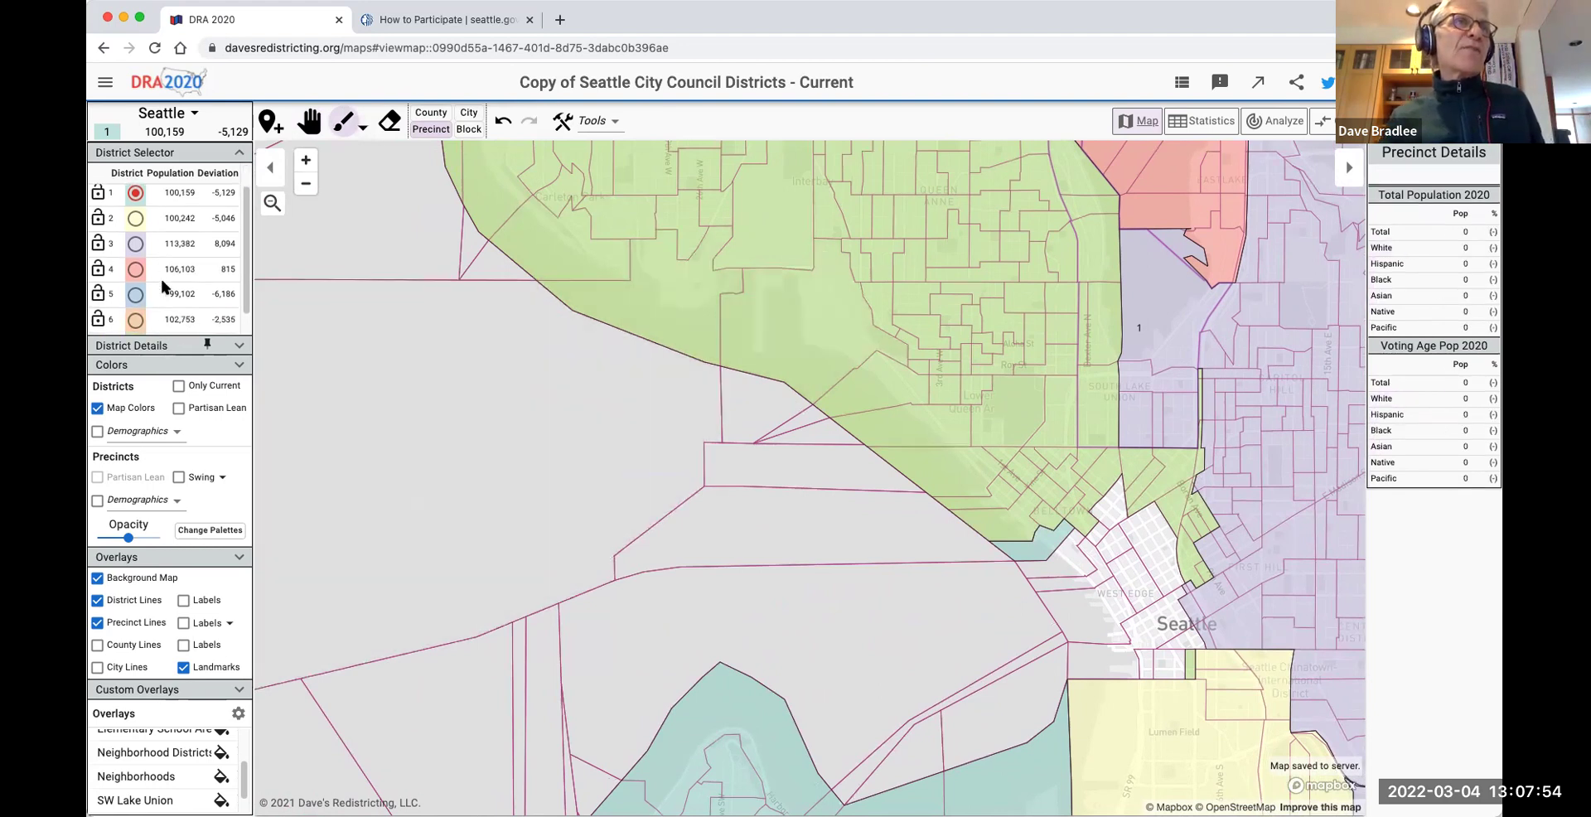
left_click(135, 321)
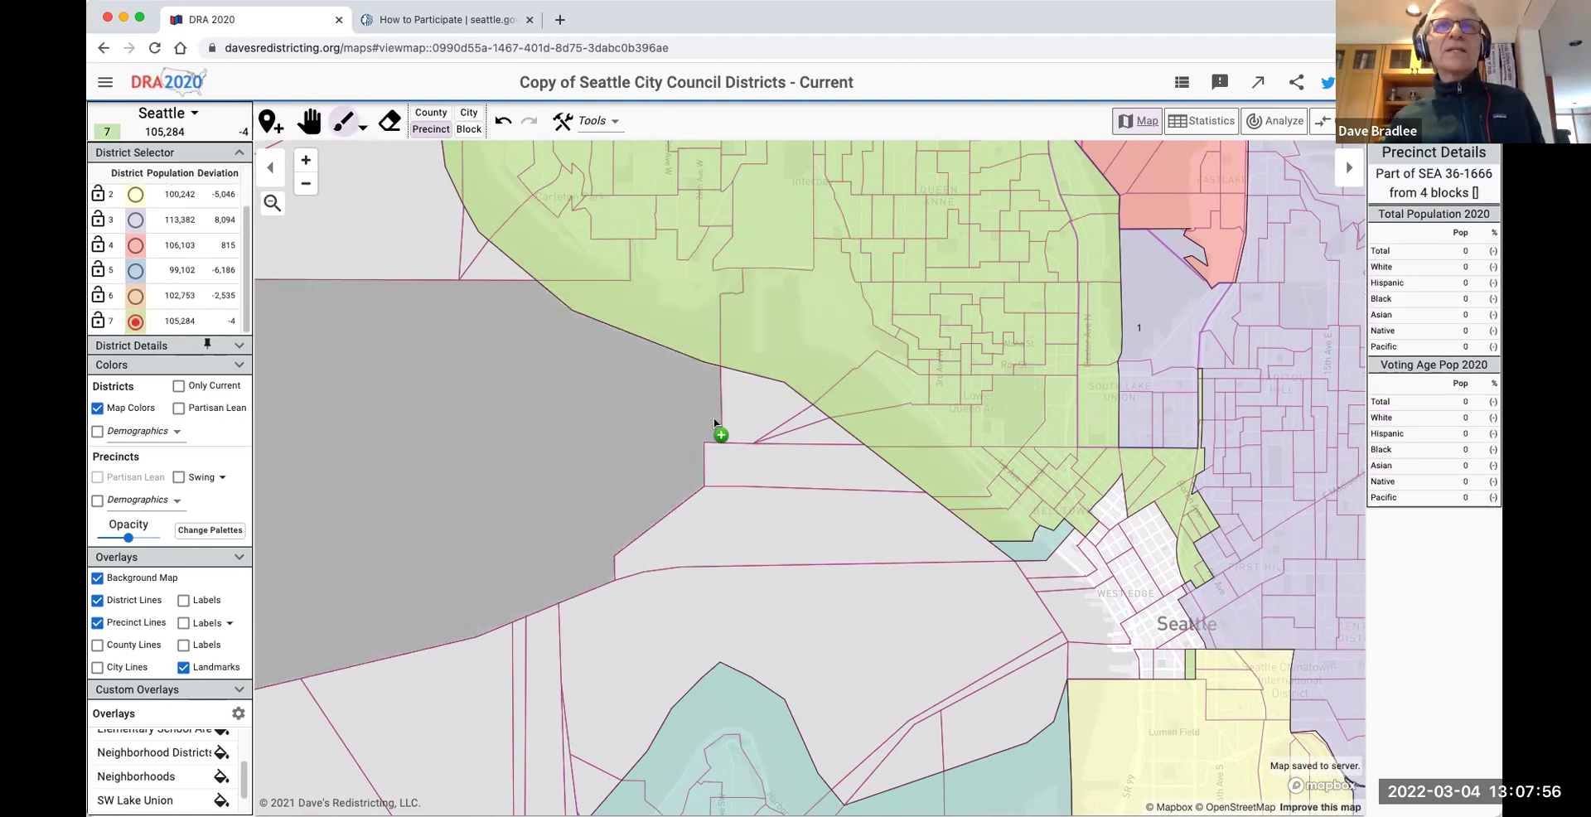
left_click(754, 400)
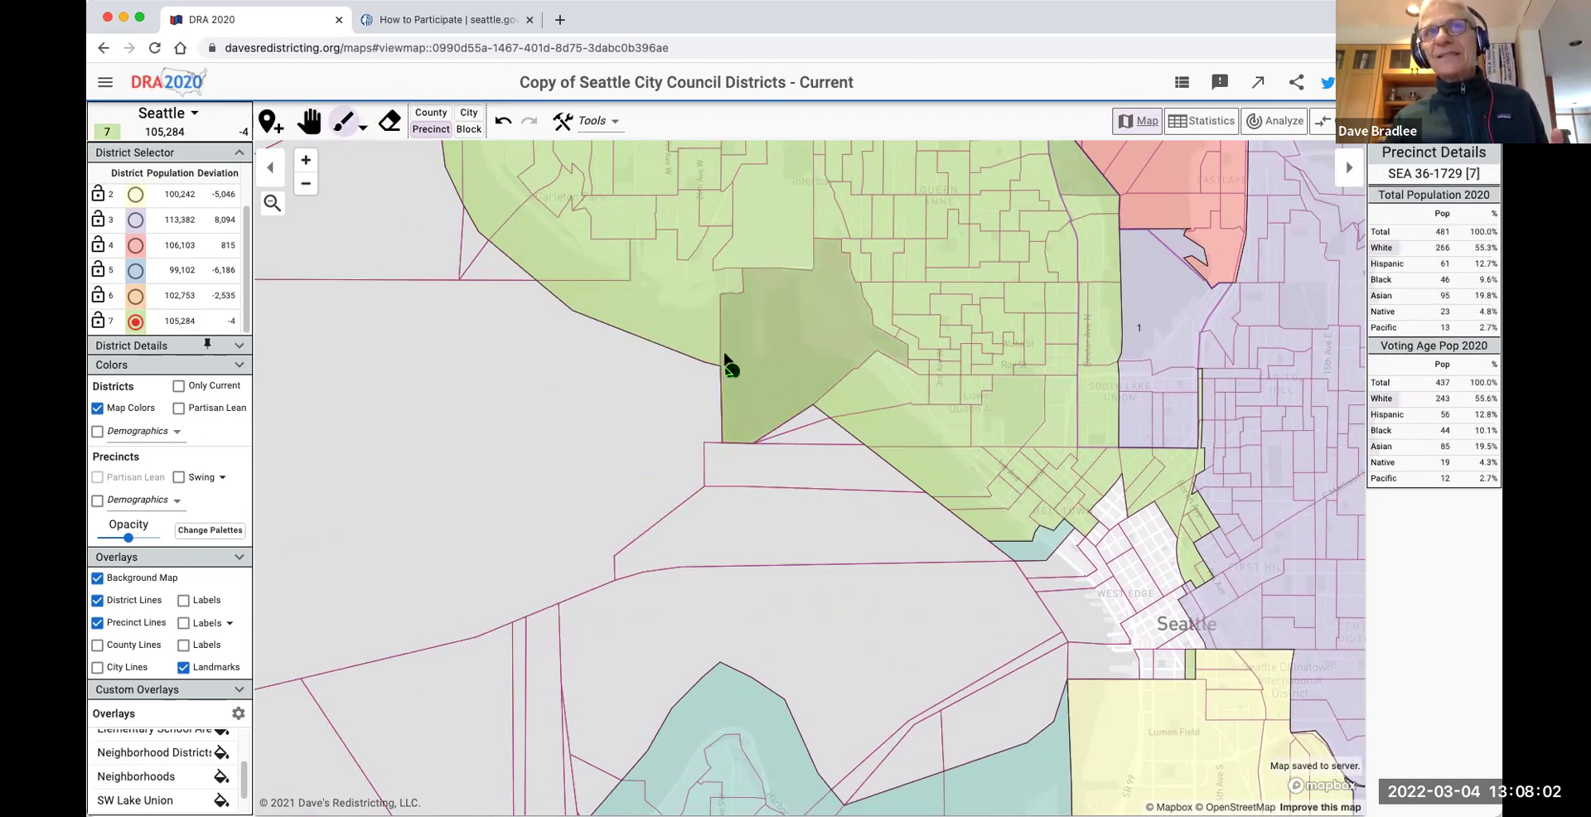
left_click(639, 390)
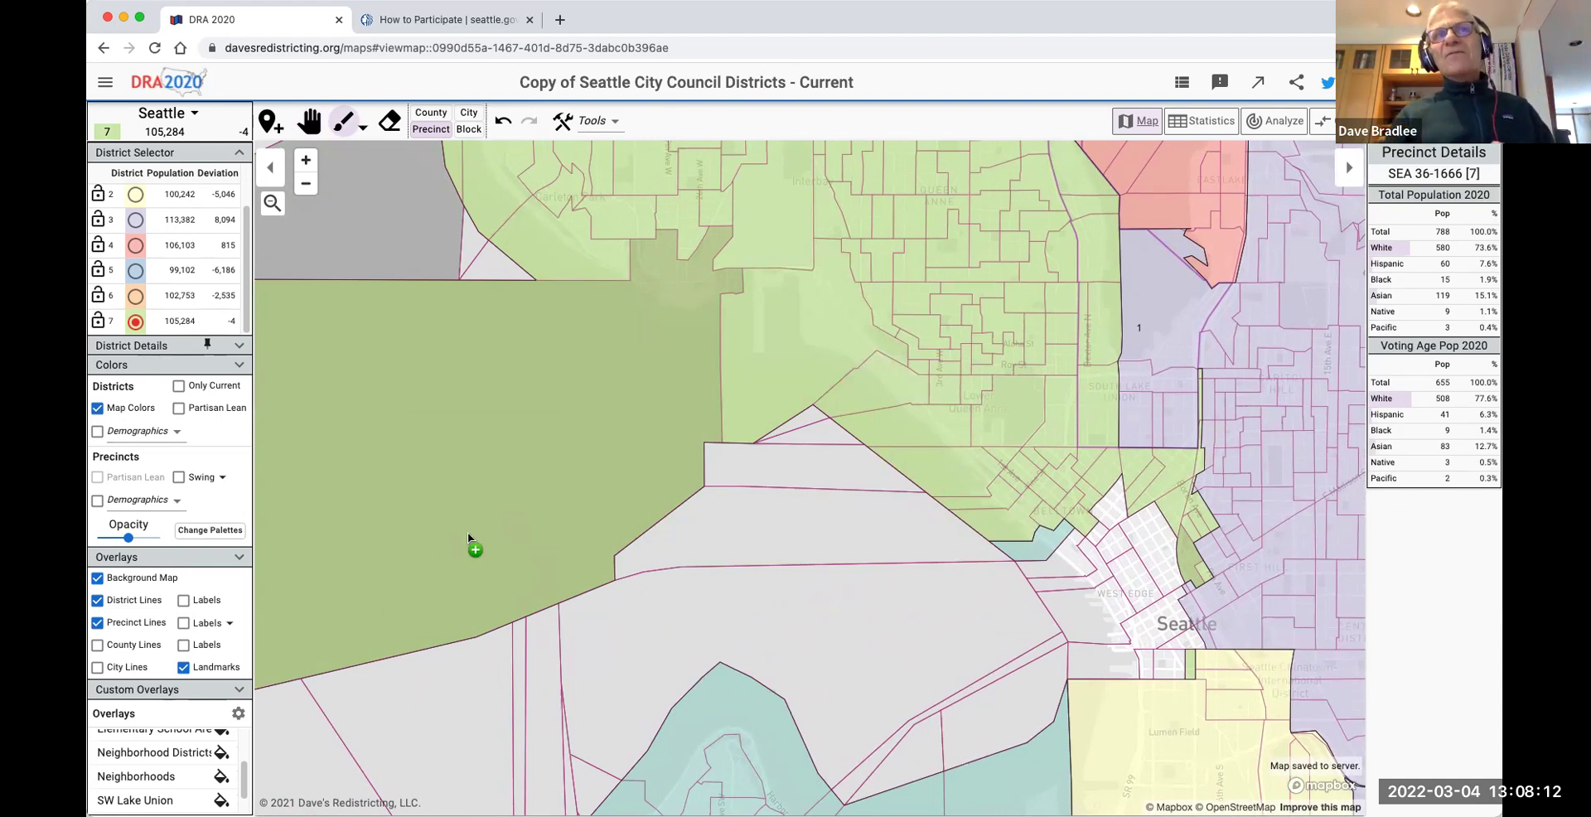
left_click(505, 124)
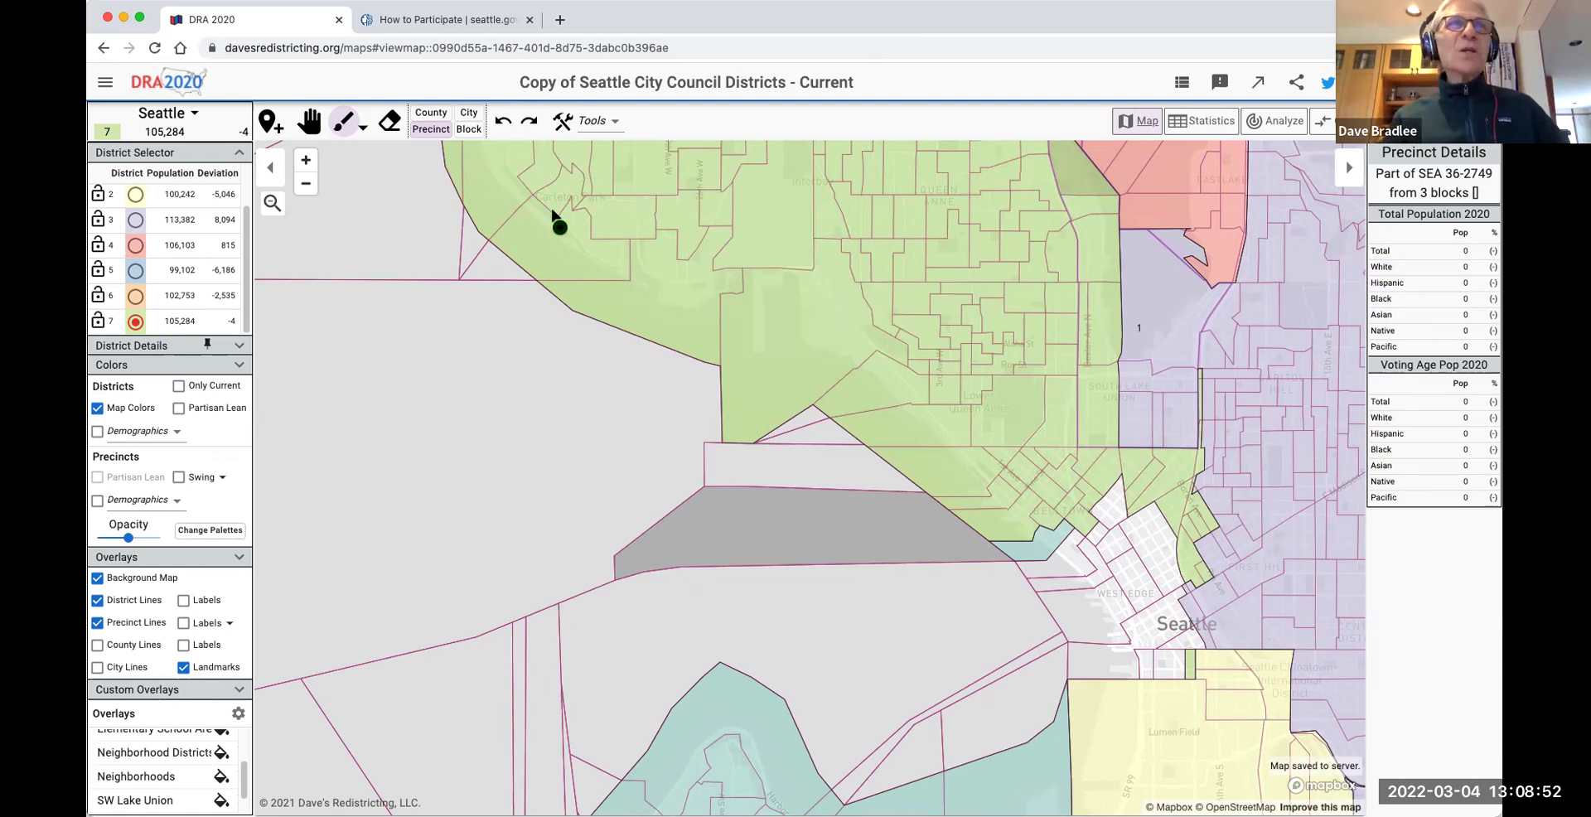
Pan south to the yellow district, Georgetown and Boeing Field.
left_click(309, 123)
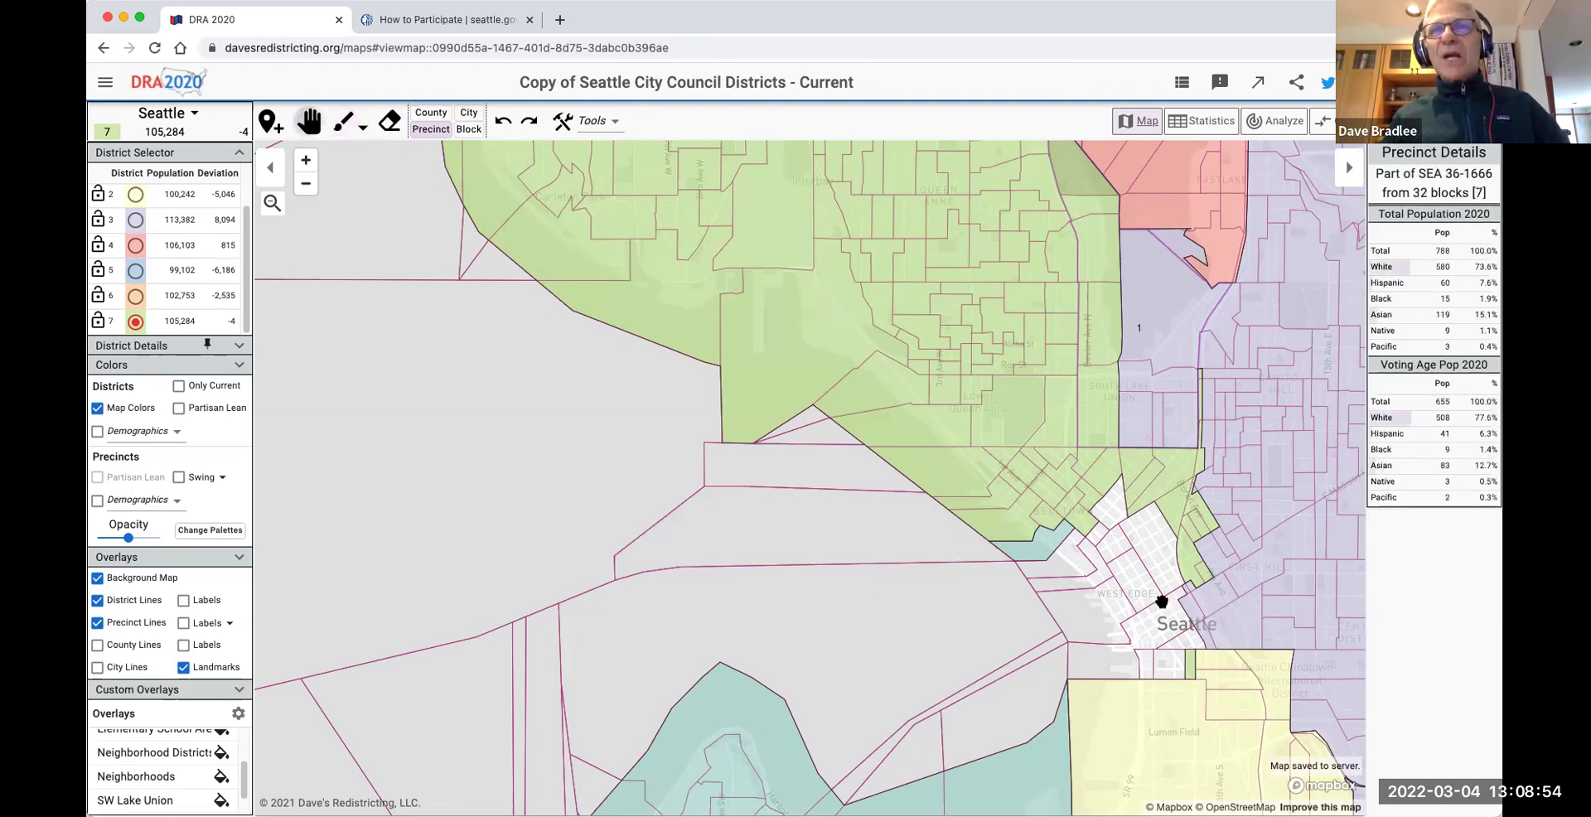
left_click_drag(1059, 559, 1009, 534)
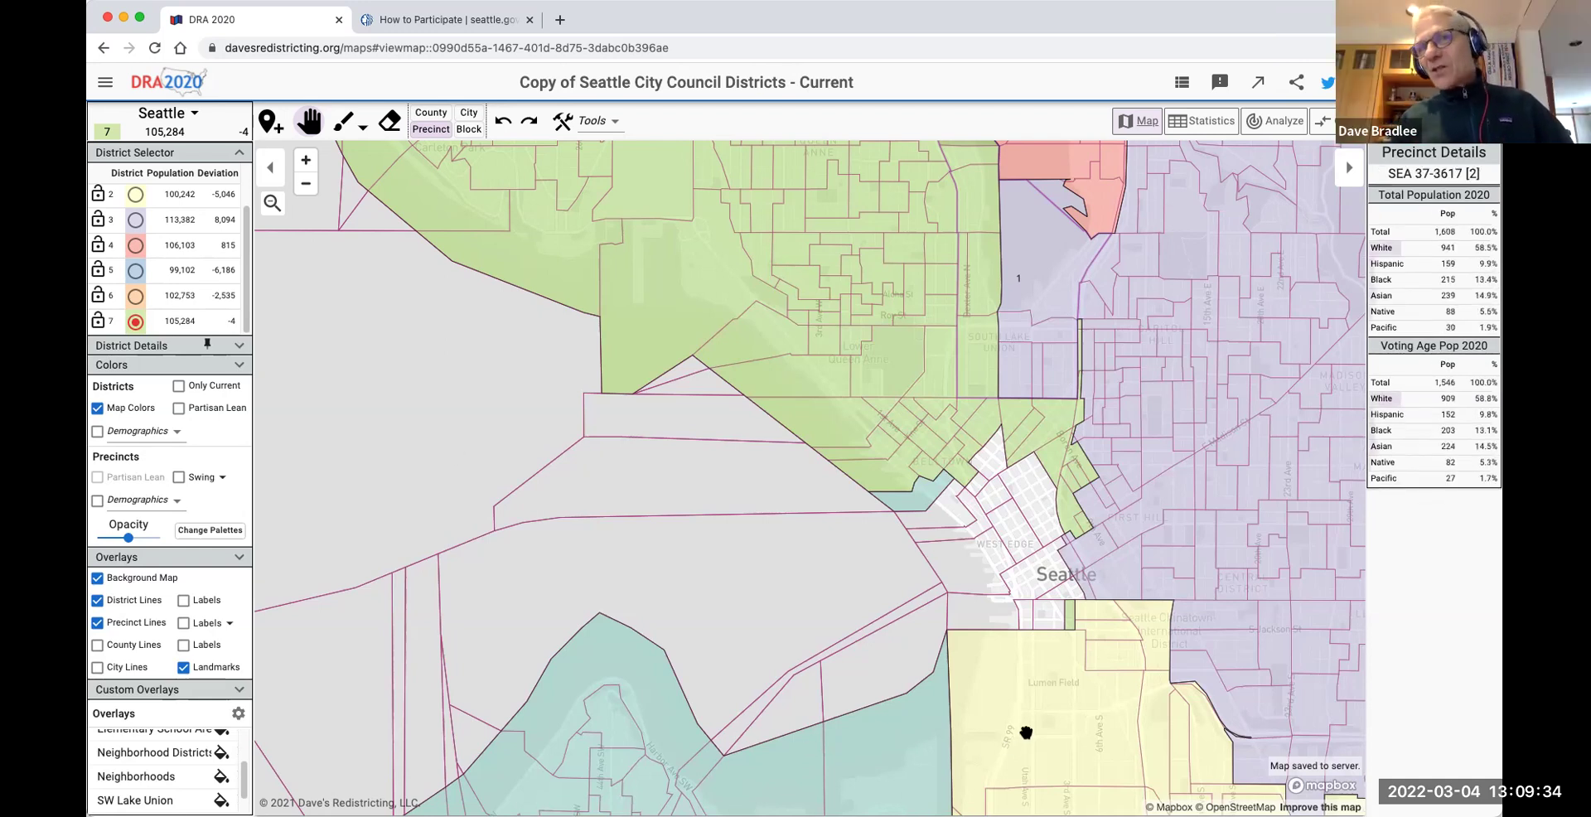
left_click_drag(961, 685, 781, 270)
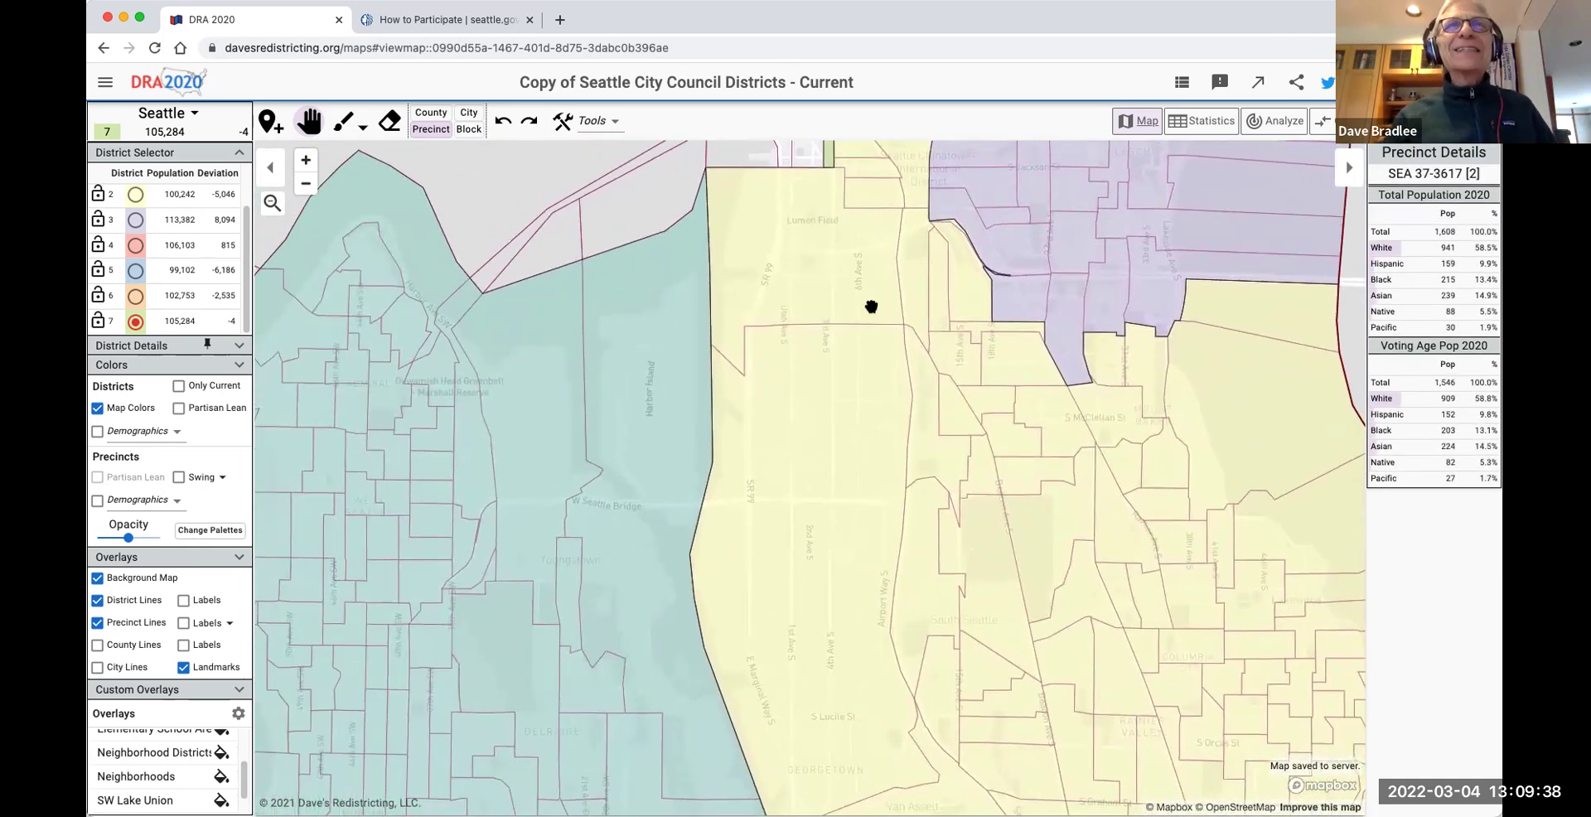
left_click_drag(848, 518, 894, 693)
Zoom out, bring north Seattle's red district into view, and zoom in on Lake Union.
scroll(887, 220, "down", 3)
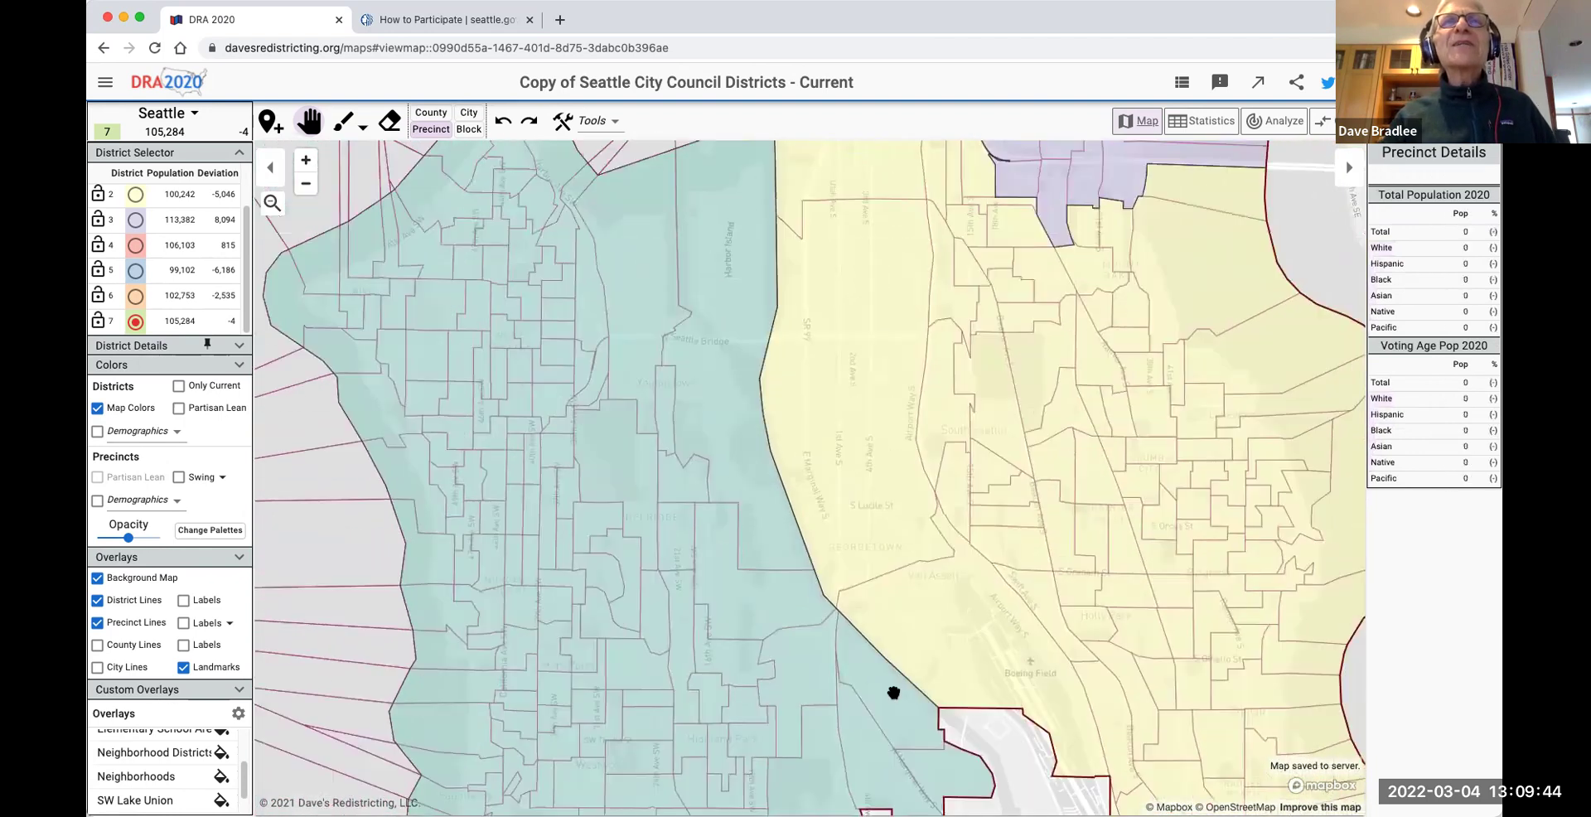
scroll(920, 695, "down", 3)
scroll(1011, 266, "up", 2)
left_click_drag(1012, 266, 1005, 550)
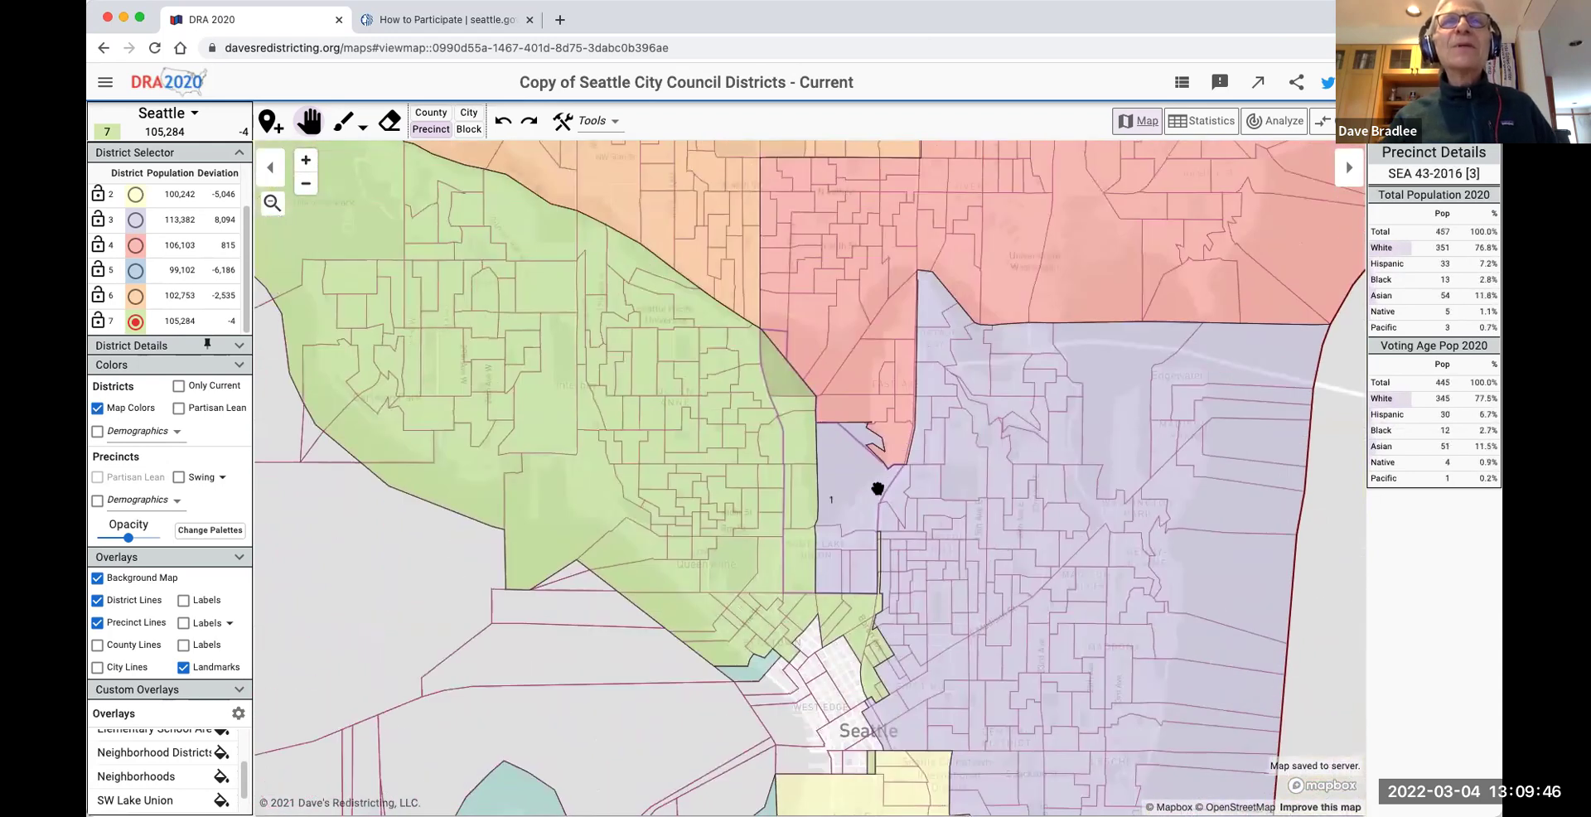
scroll(851, 476, "up", 3)
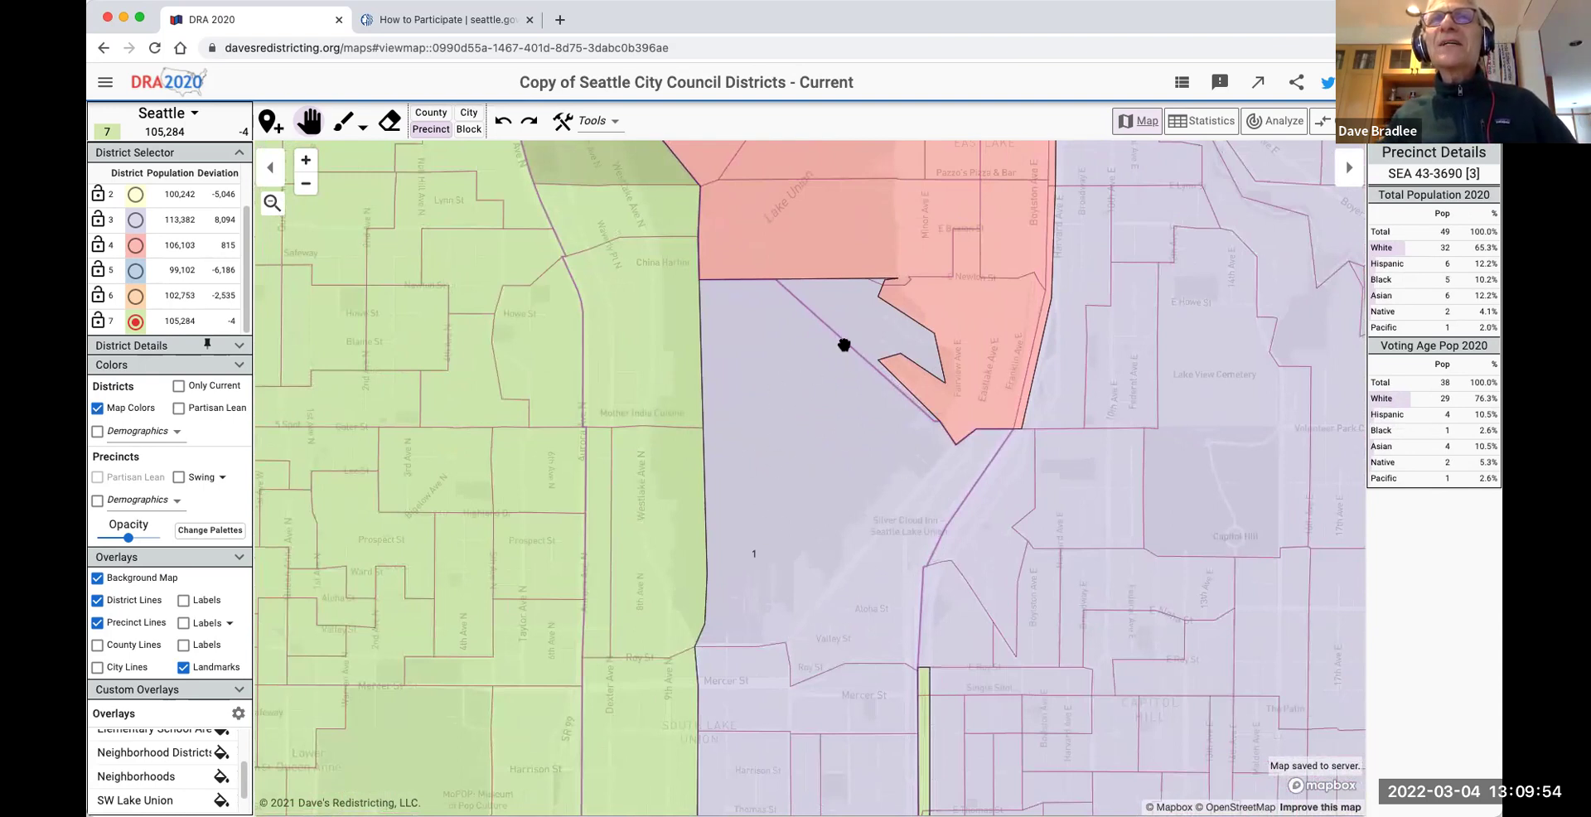
scroll(817, 530, "down", 1)
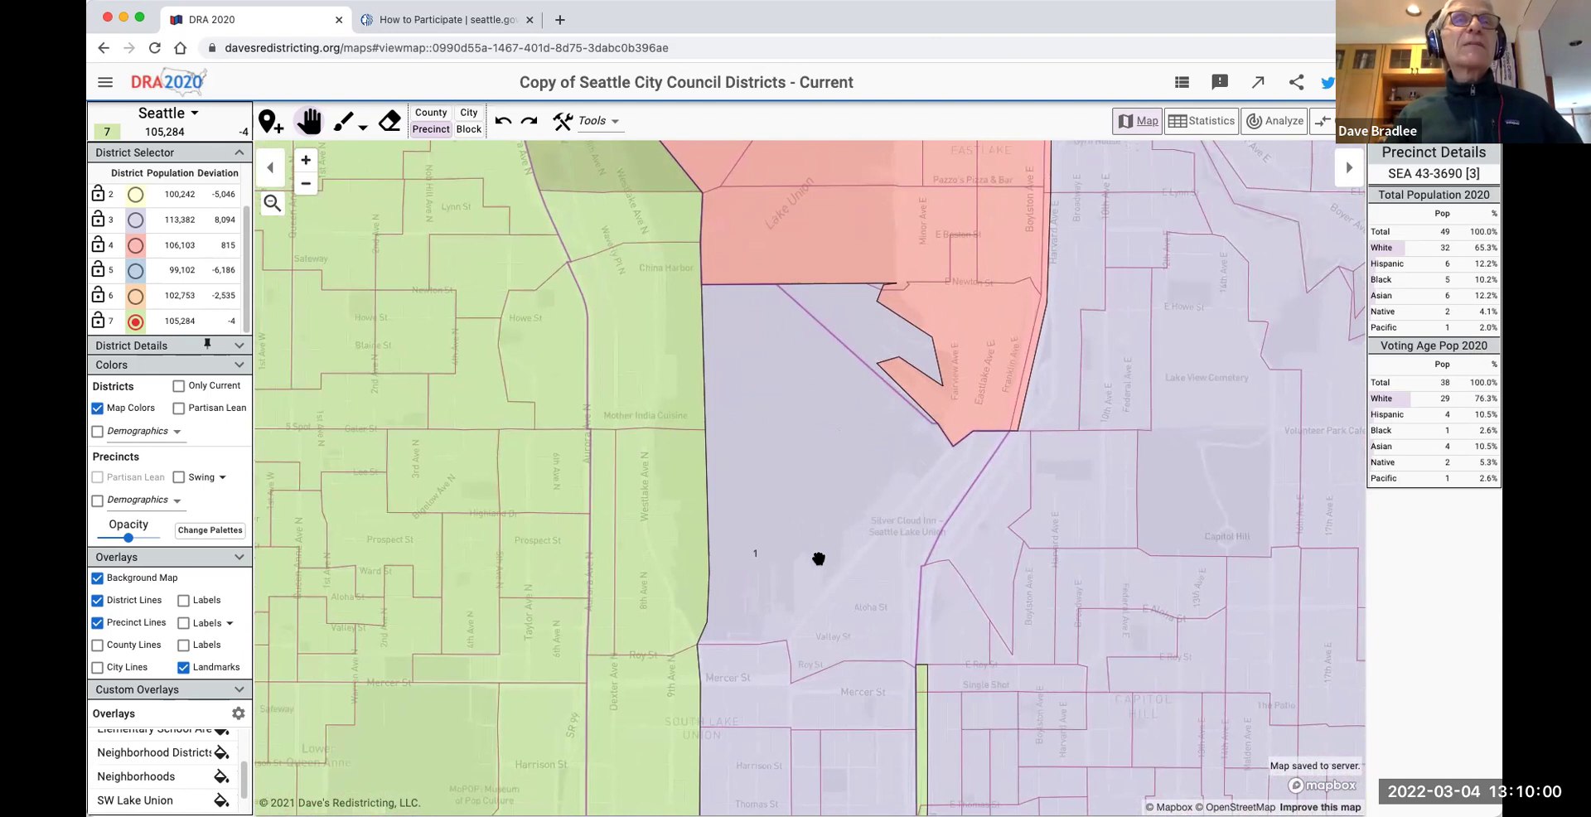
scroll(793, 540, "down", 1)
scroll(795, 536, "down", 2)
scroll(800, 530, "up", 2)
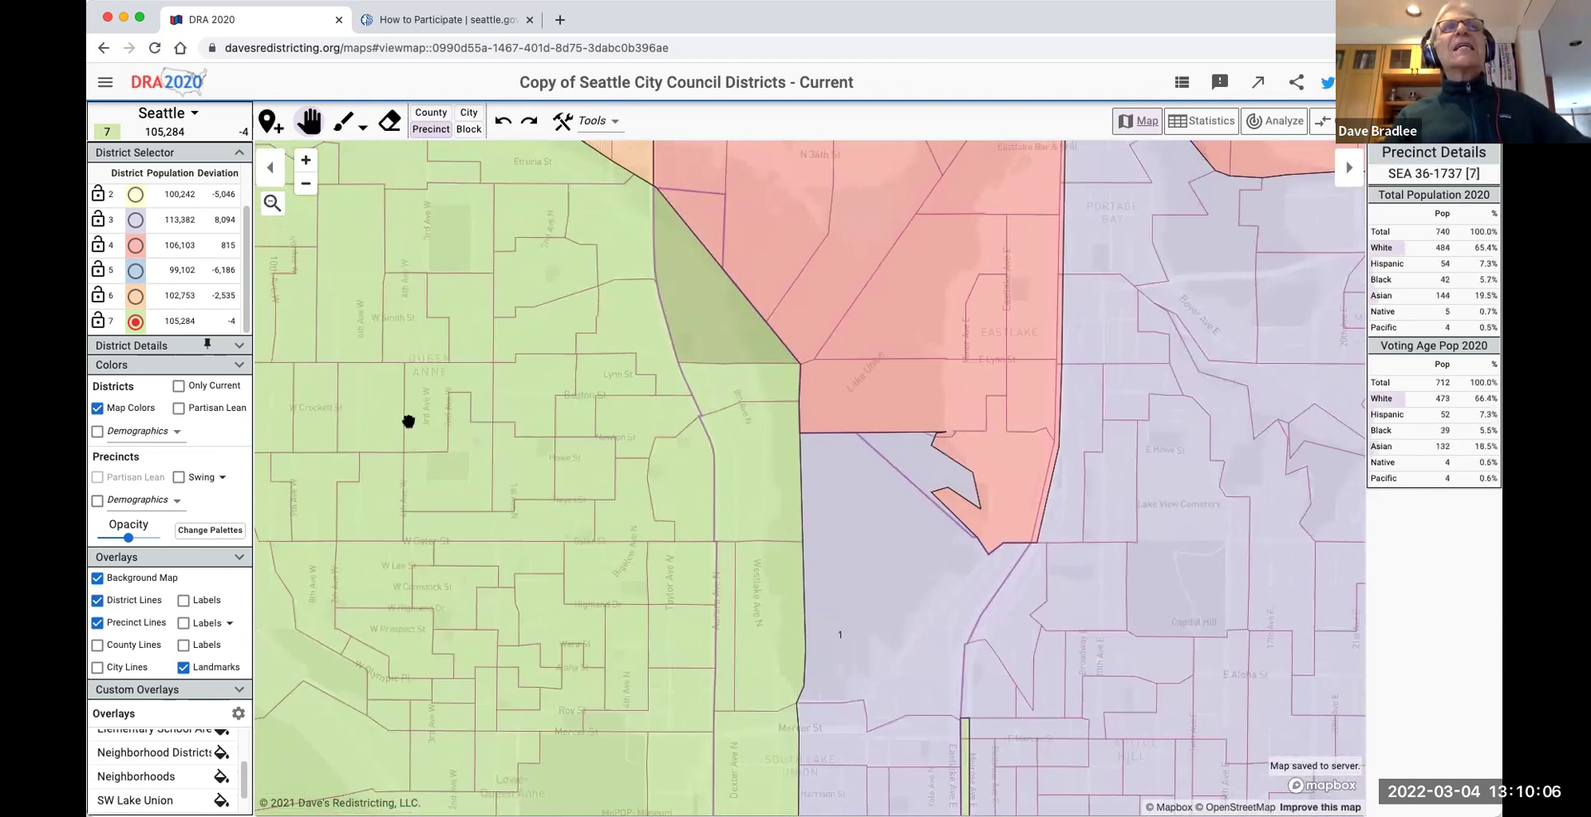
Collapse the Overlays and Custom Overlays panels, then drop down the Tools menu.
left_click(238, 559)
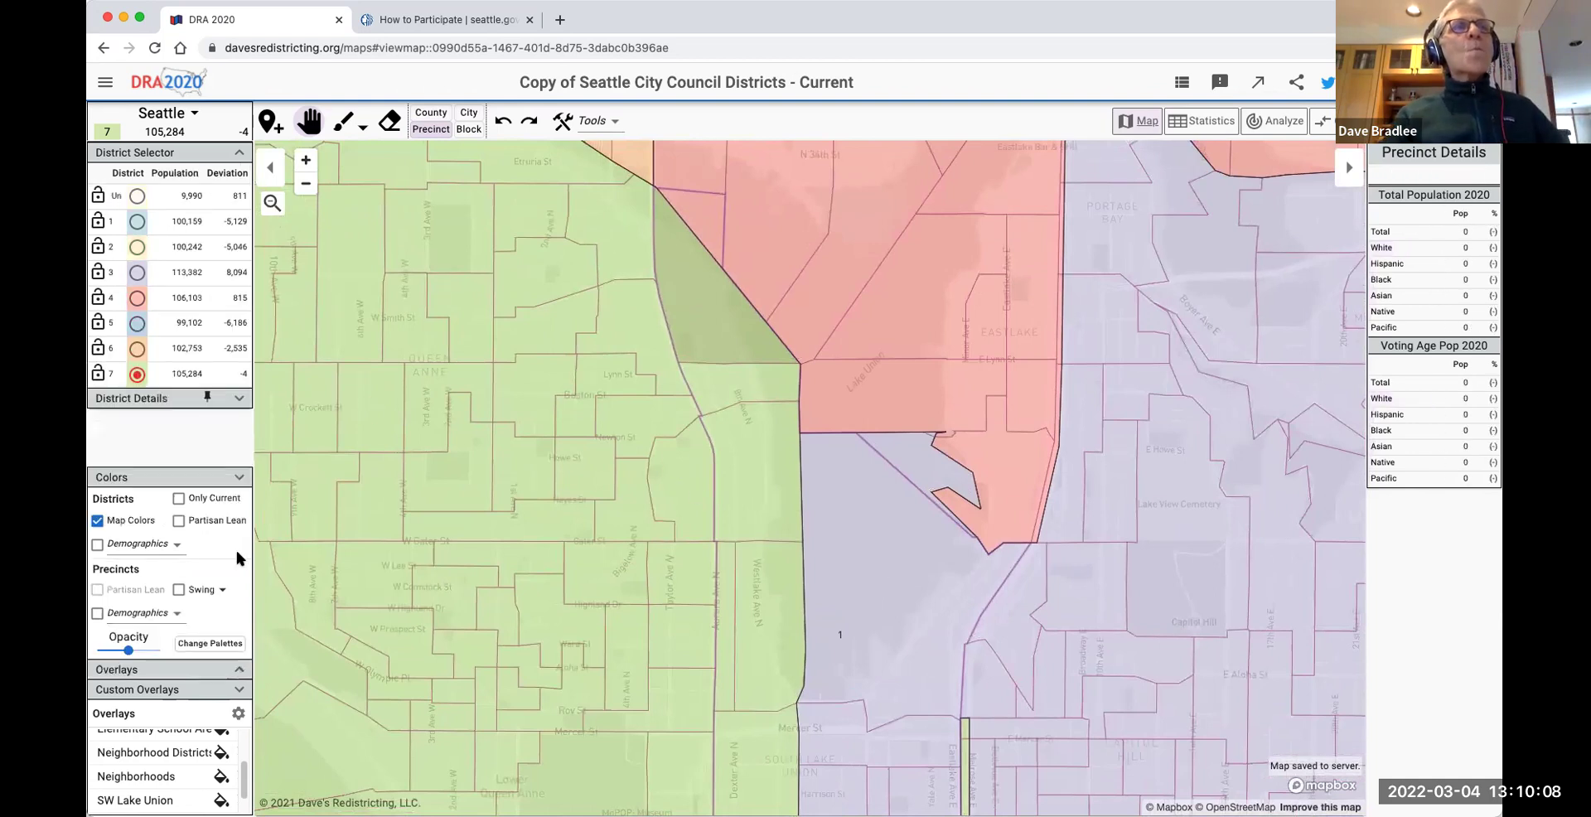
left_click(239, 693)
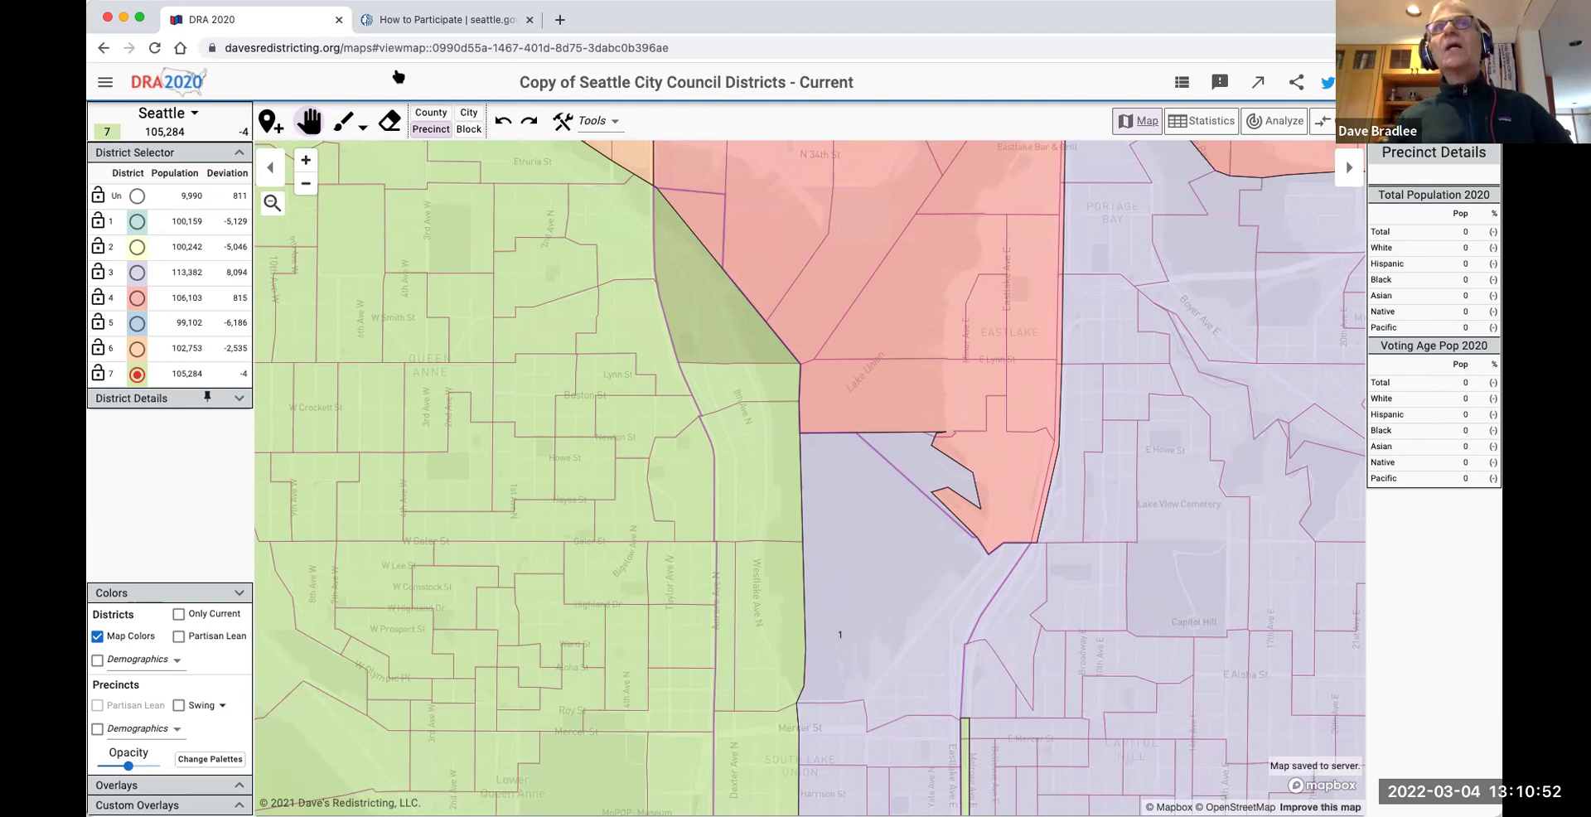
left_click(611, 123)
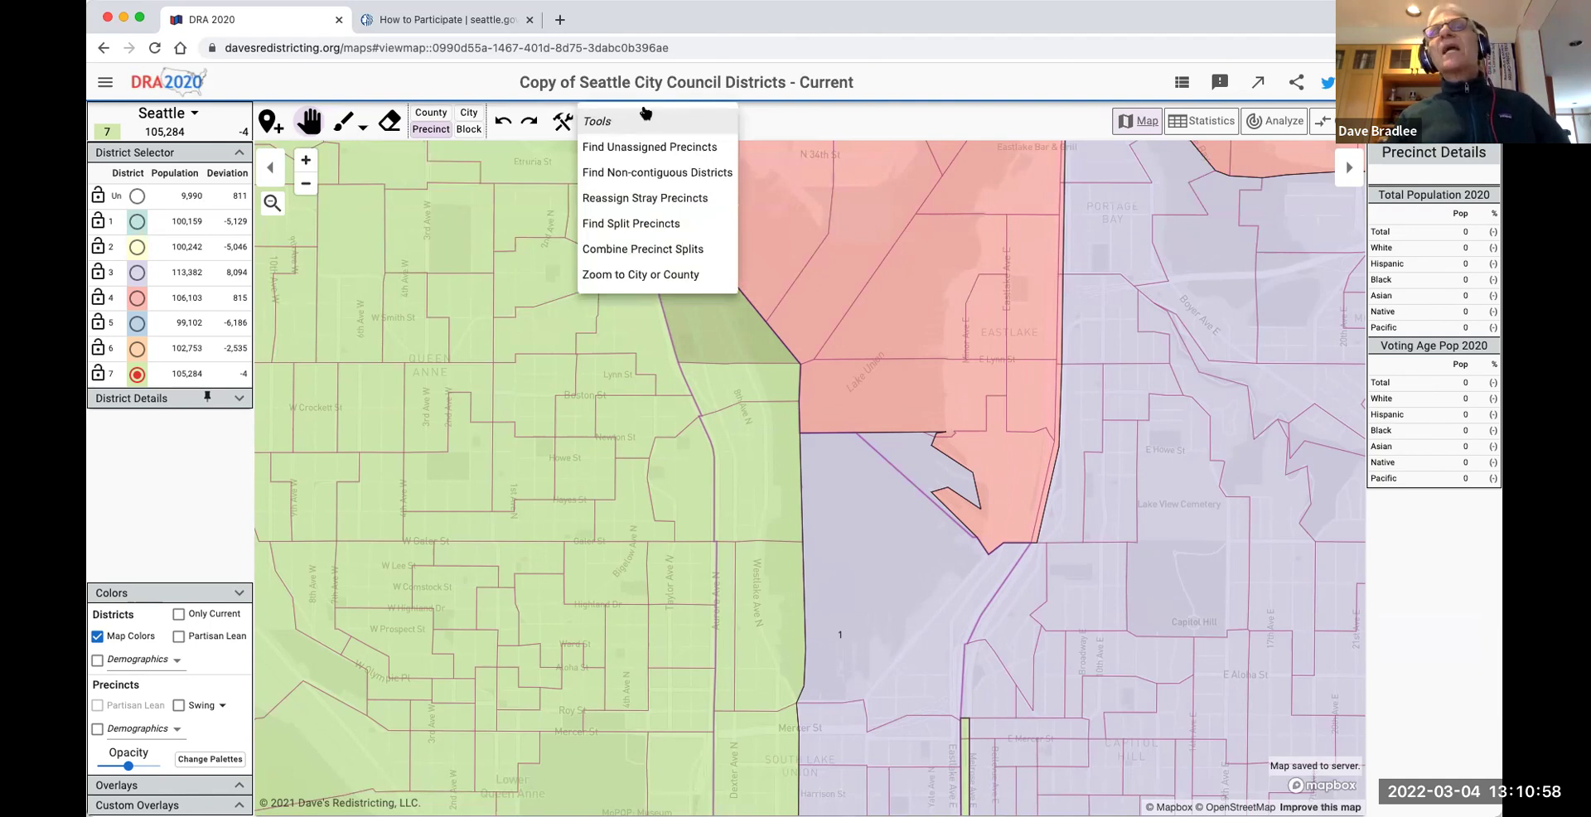
Run Find Unassigned Precincts, review the first of 53 results, and close the search bar.
left_click(665, 149)
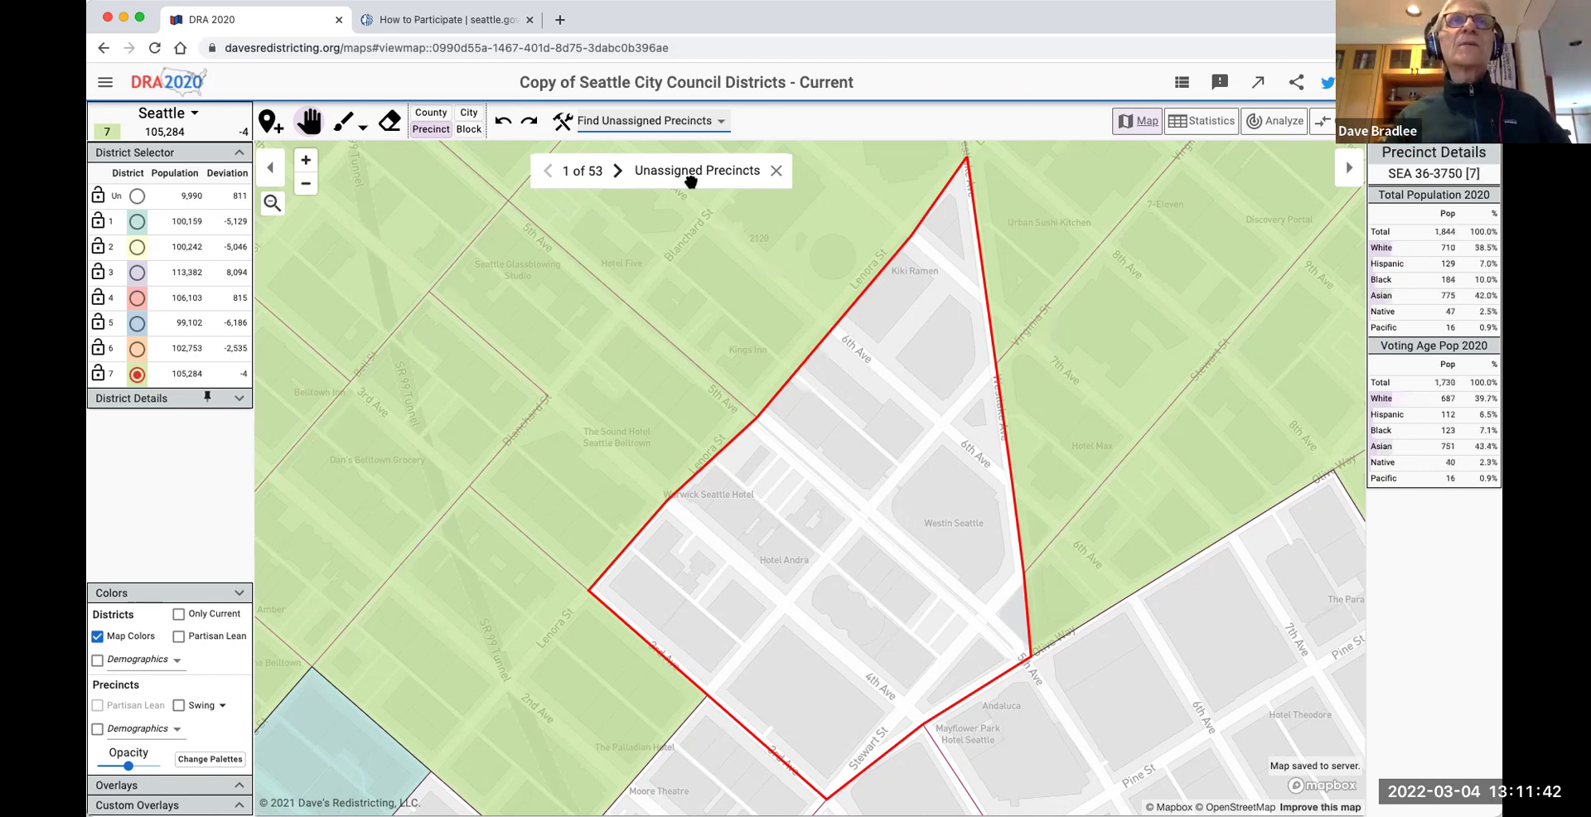
left_click(776, 169)
left_click(609, 122)
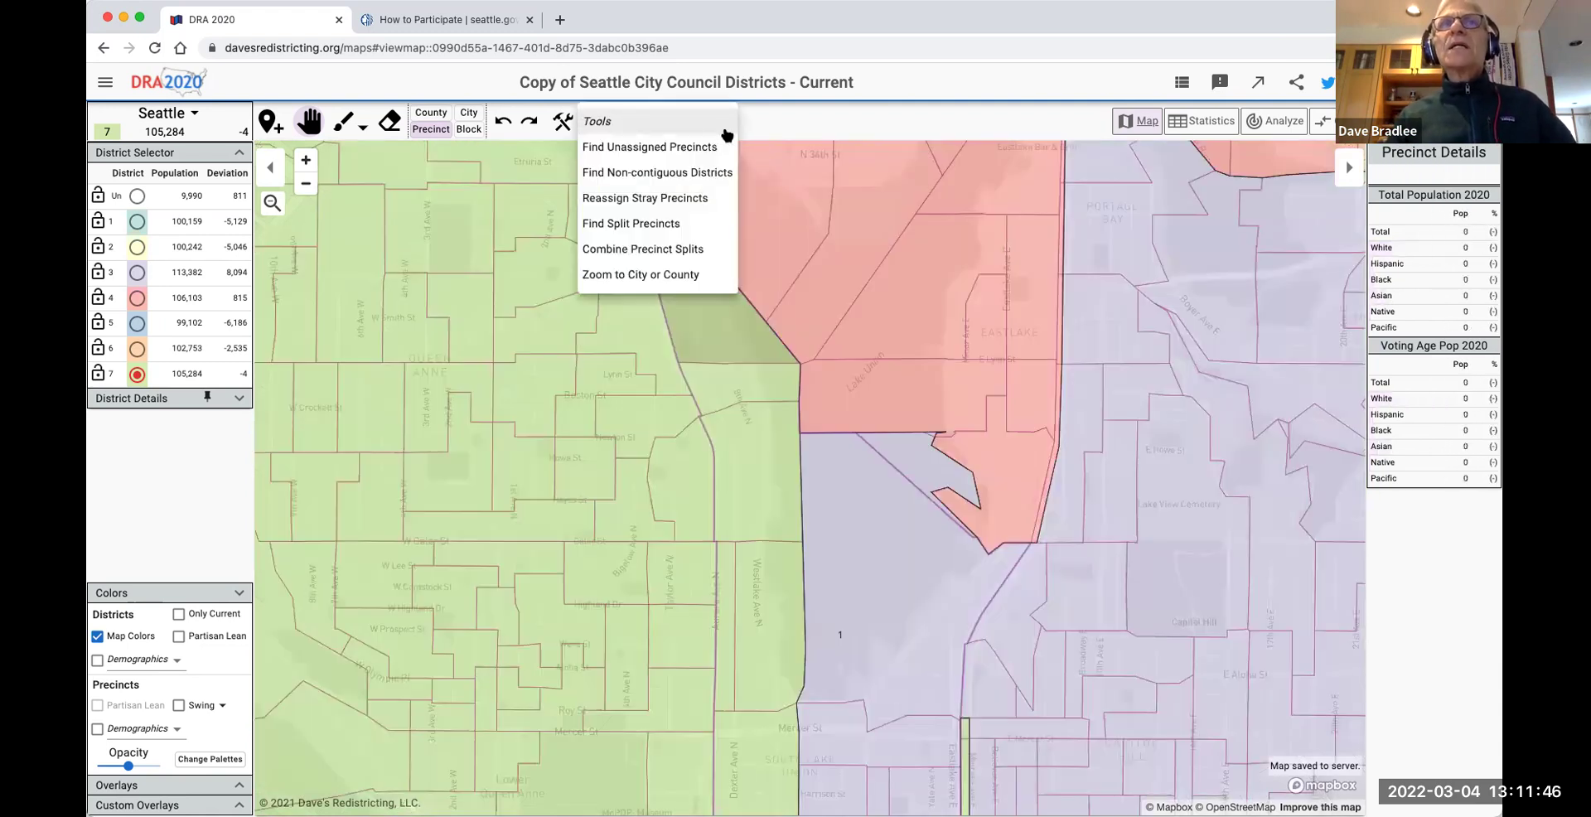
Run Find Non-contiguous Districts, step through parts 1–4, and close the search bar.
left_click(672, 174)
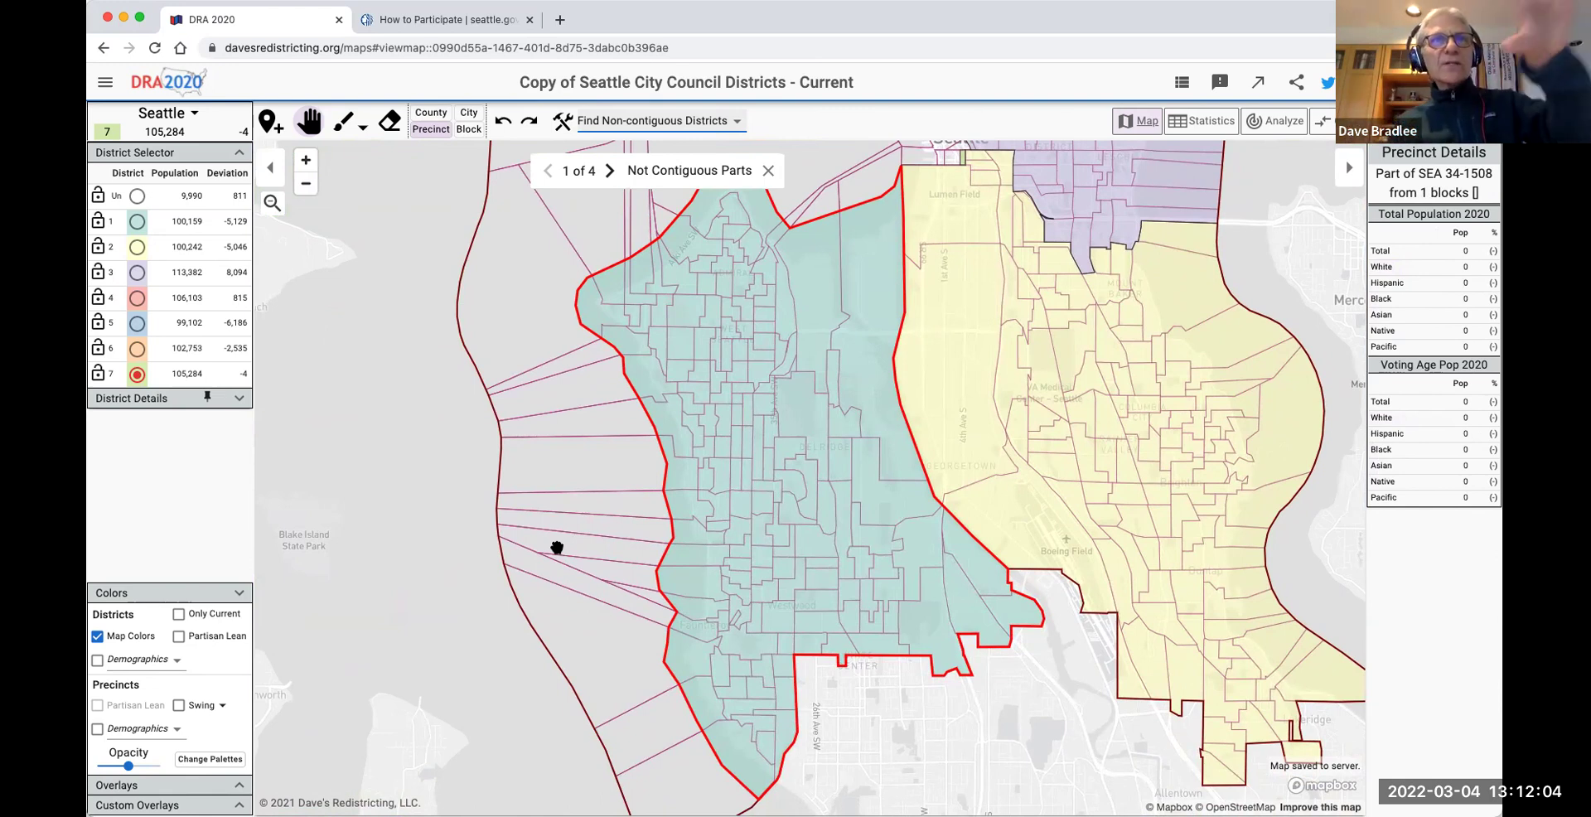
left_click(610, 171)
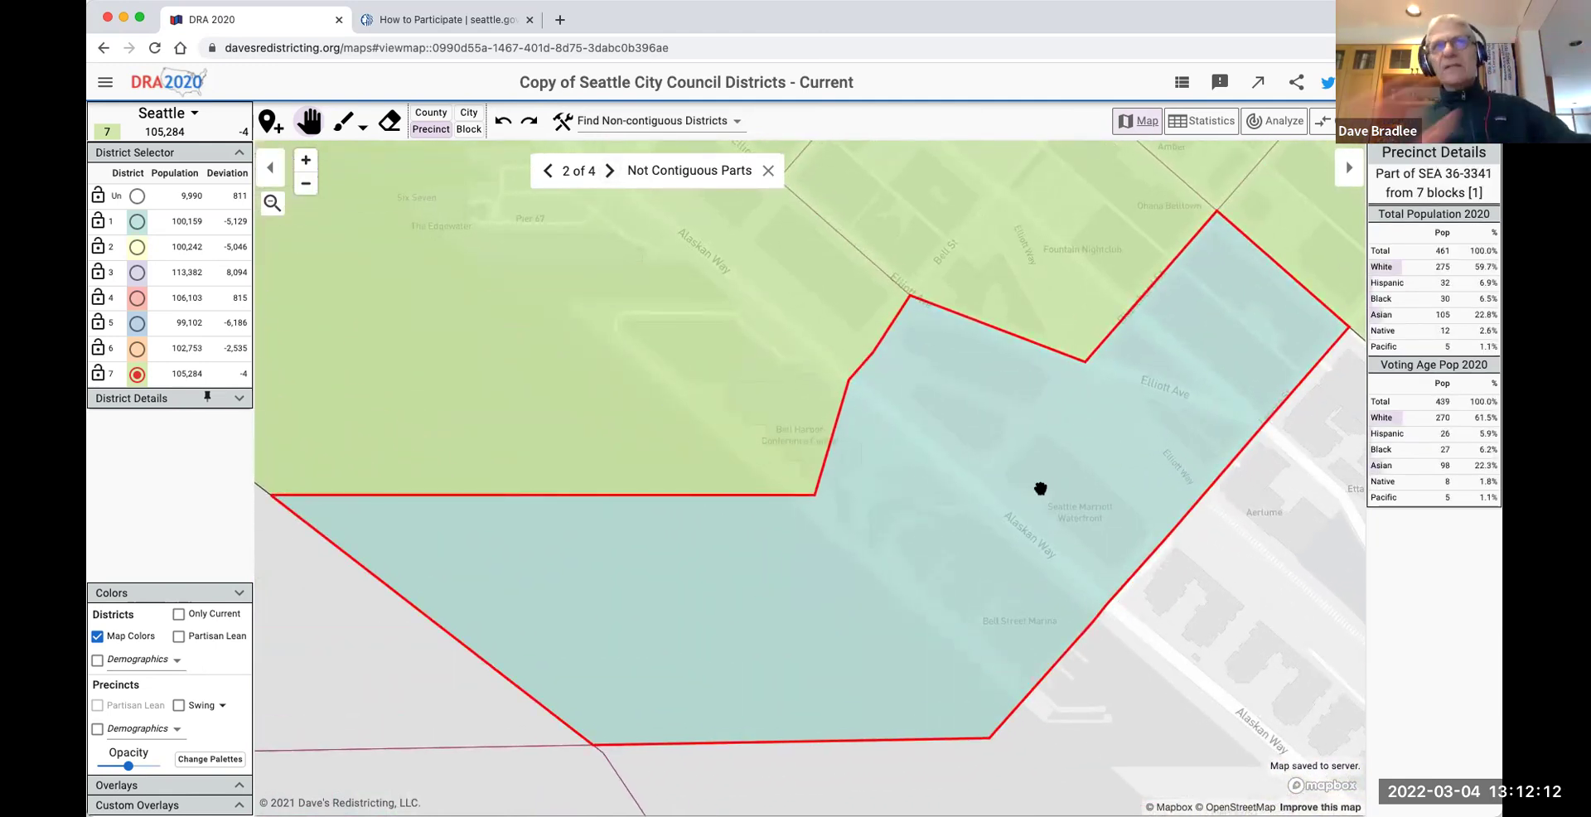
left_click(611, 171)
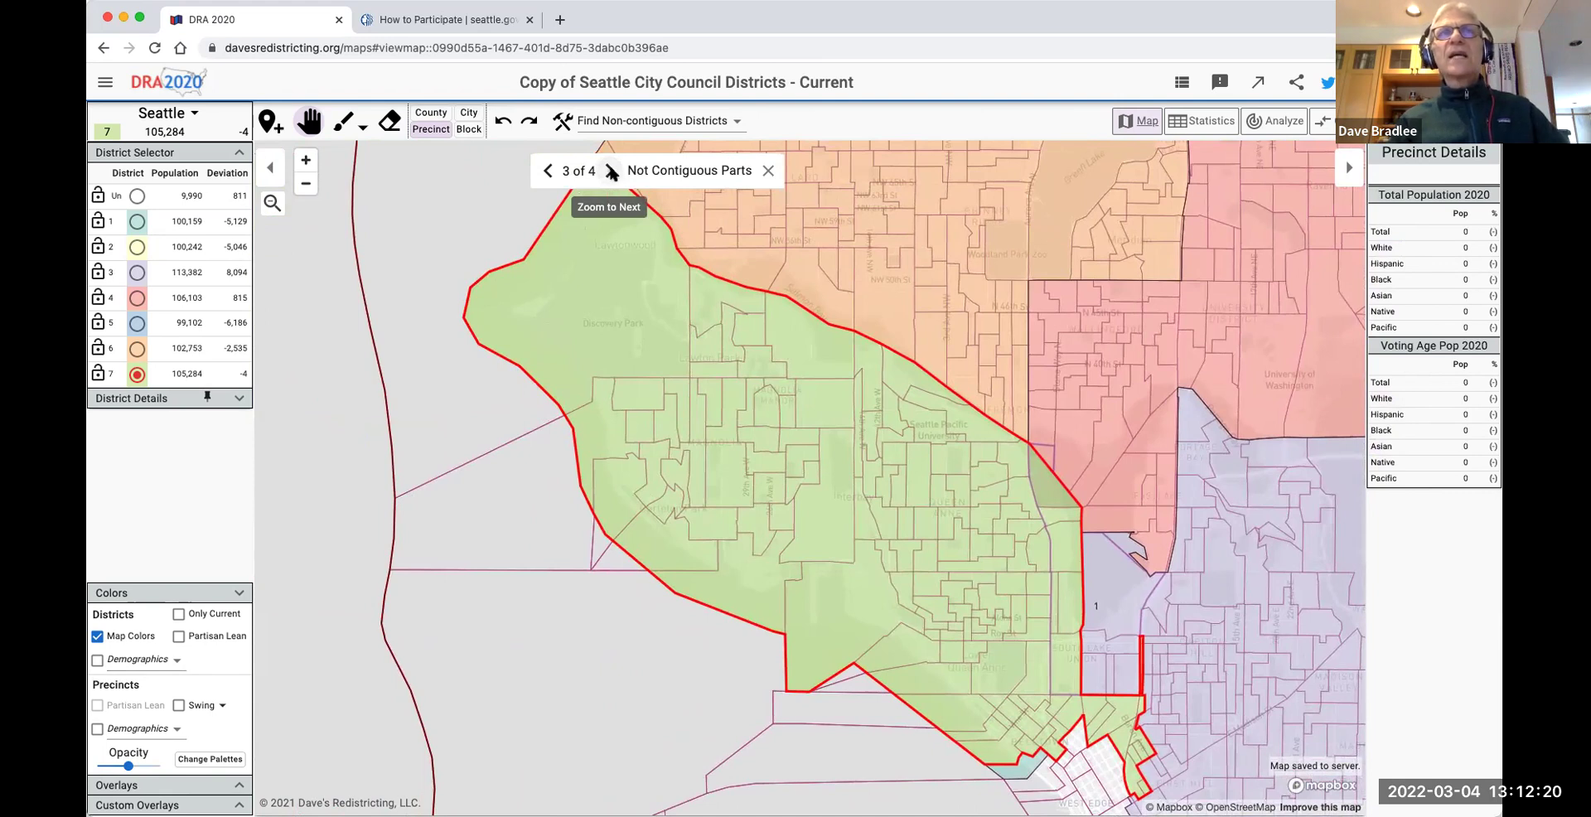
left_click(610, 171)
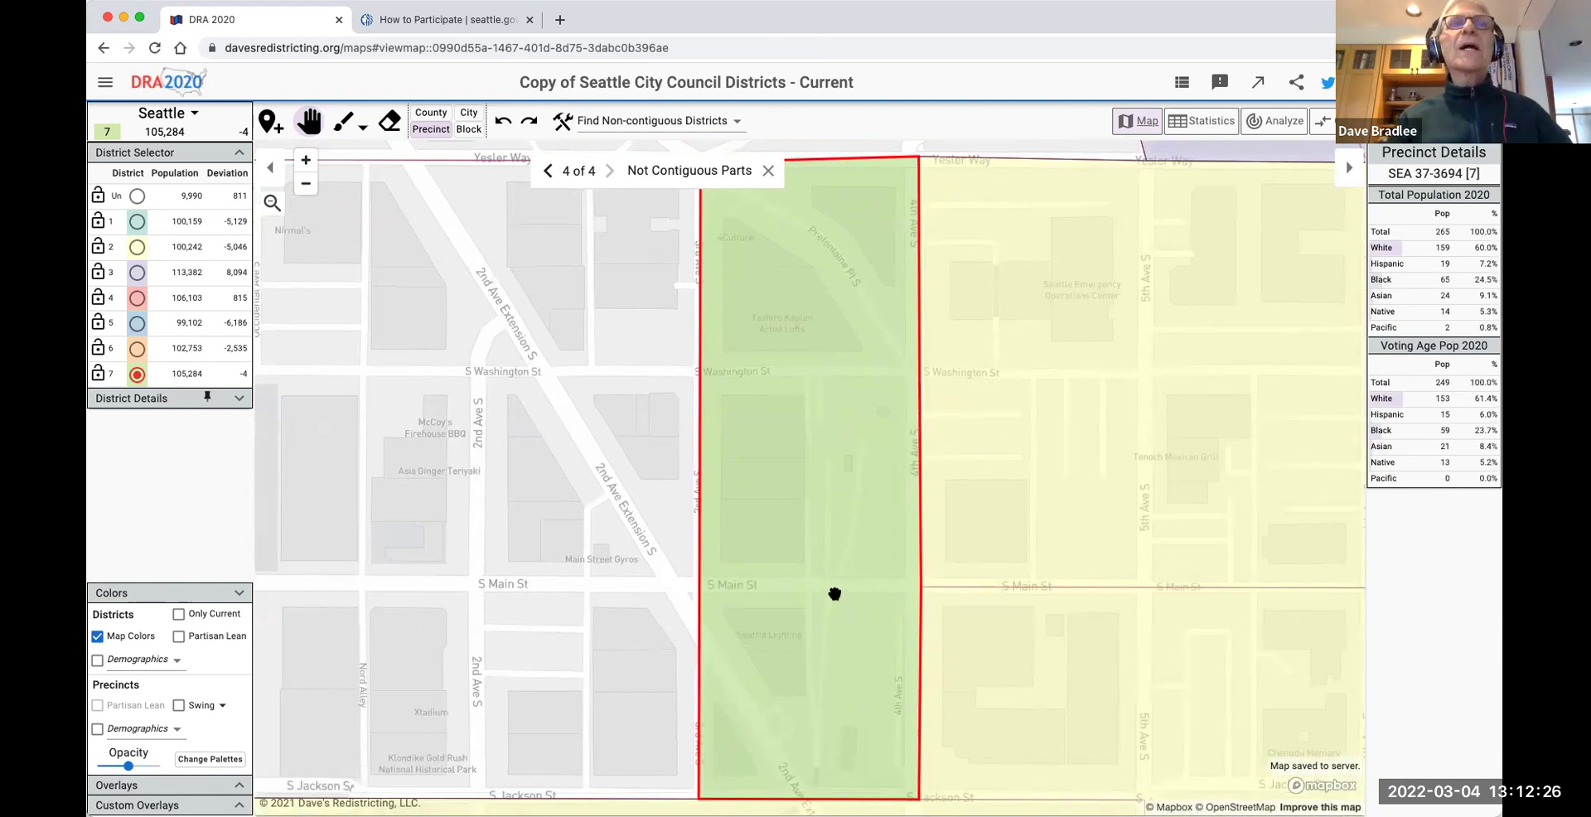
left_click(768, 170)
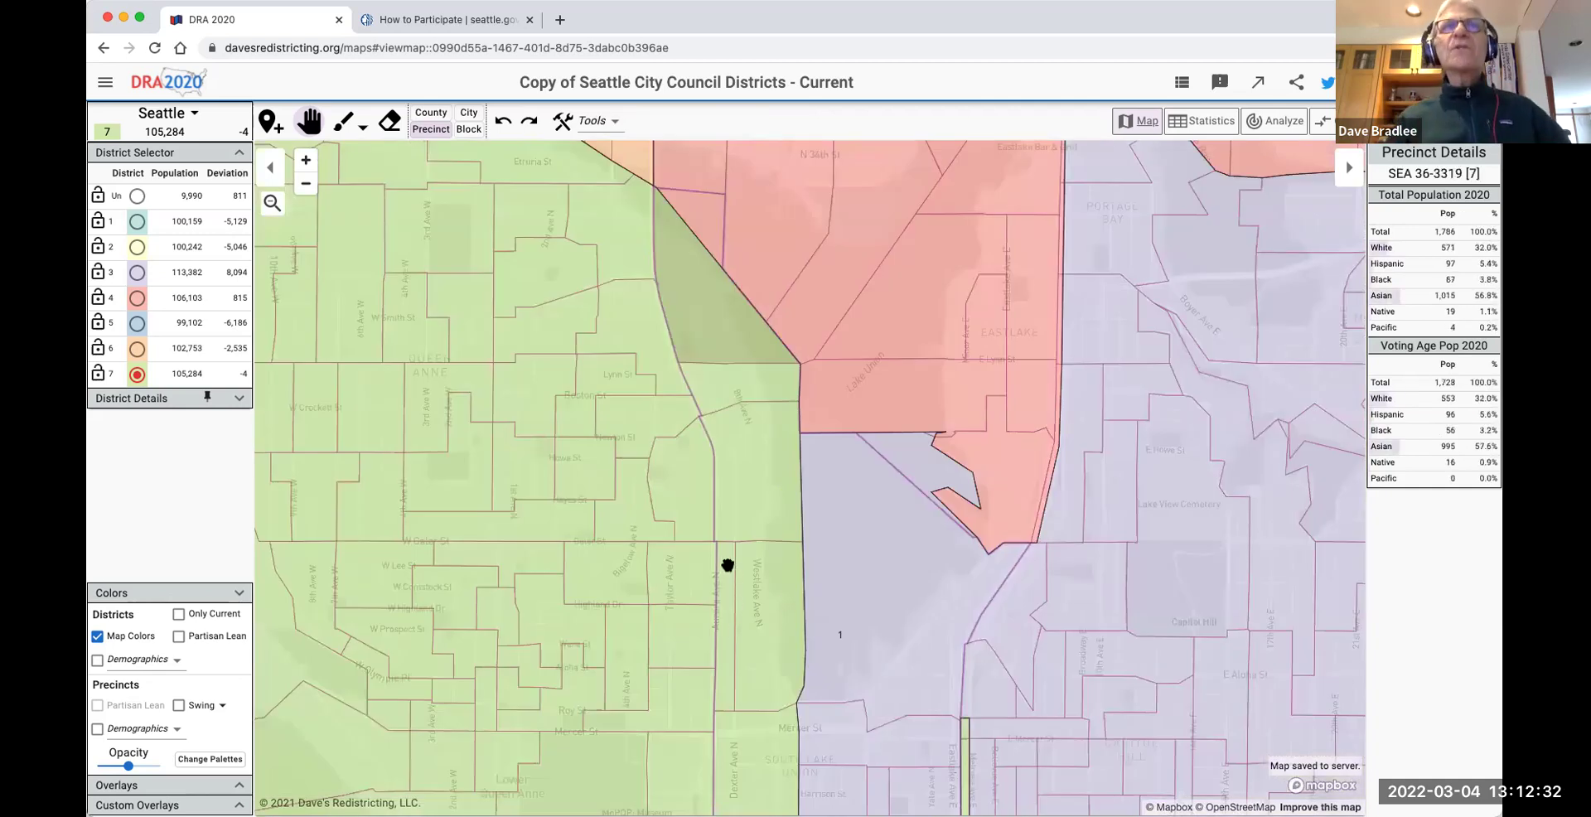
Dismiss the Tools list and use Zoom to state to show all seven Seattle districts.
left_click(606, 121)
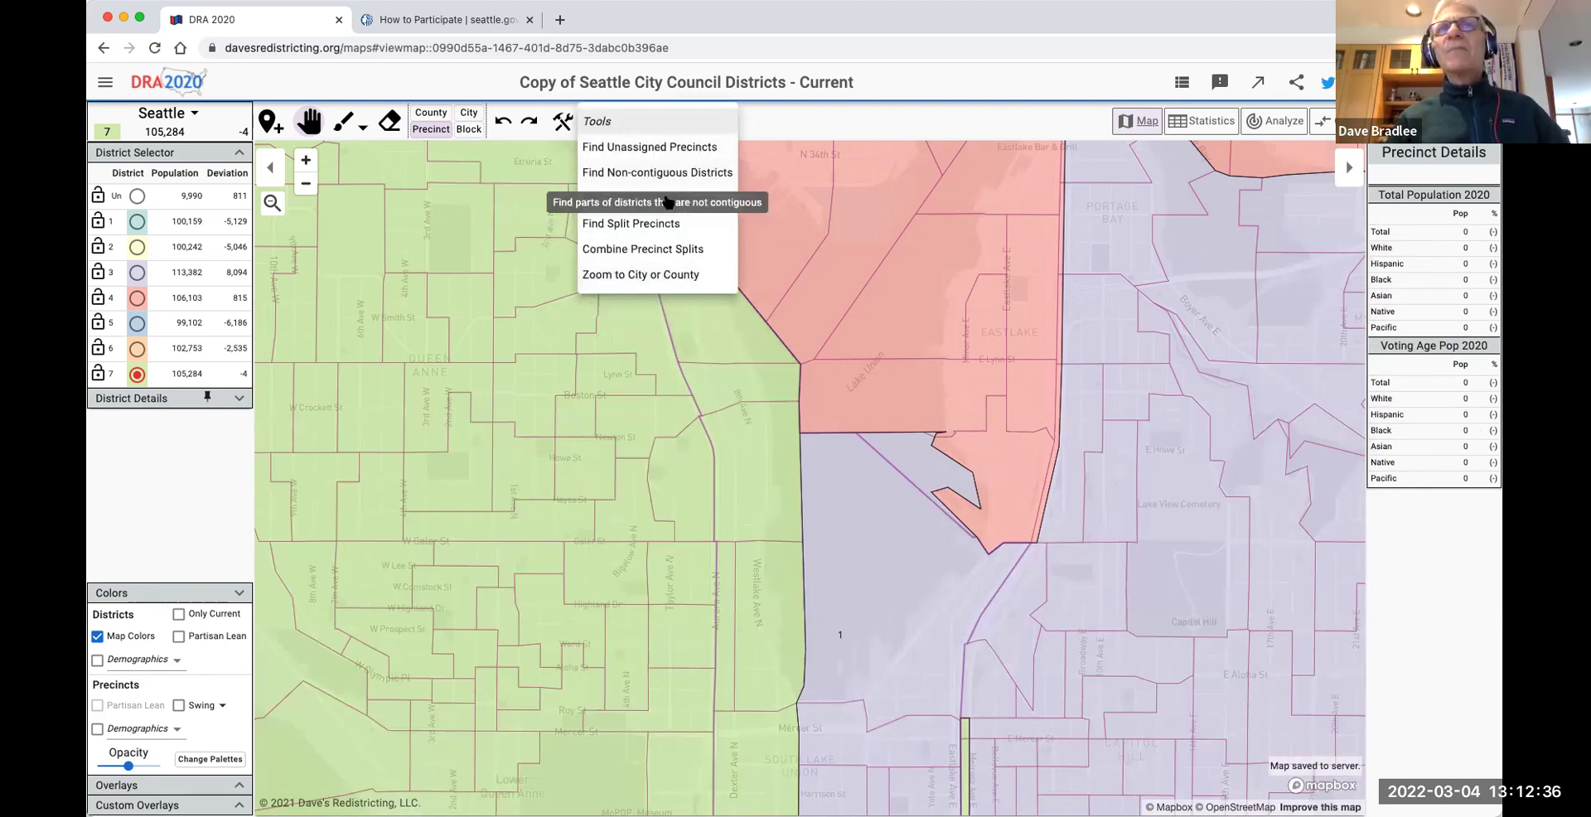
left_click(799, 107)
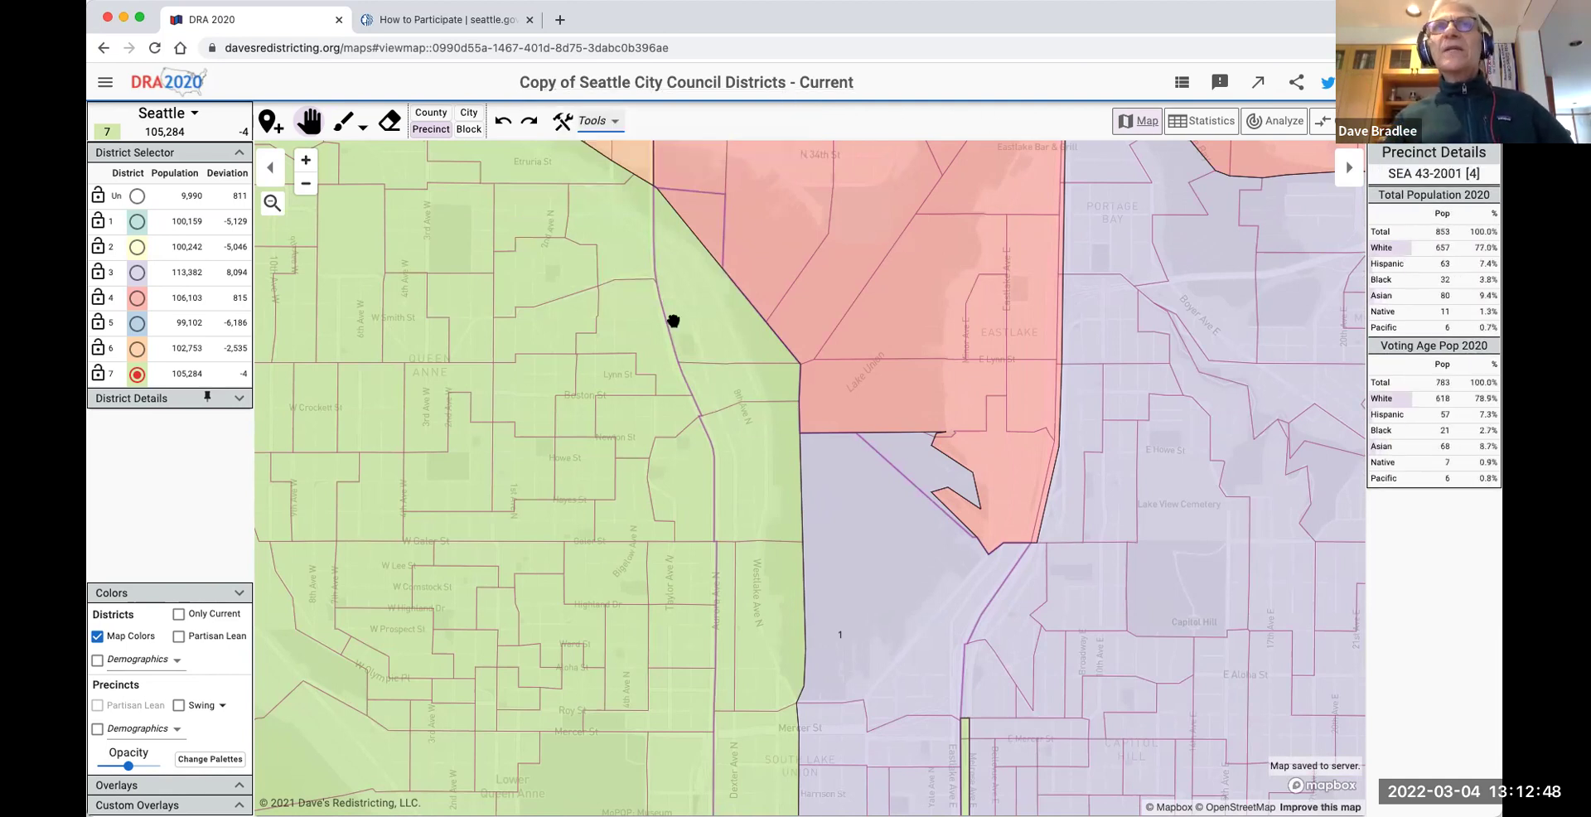
left_click(271, 203)
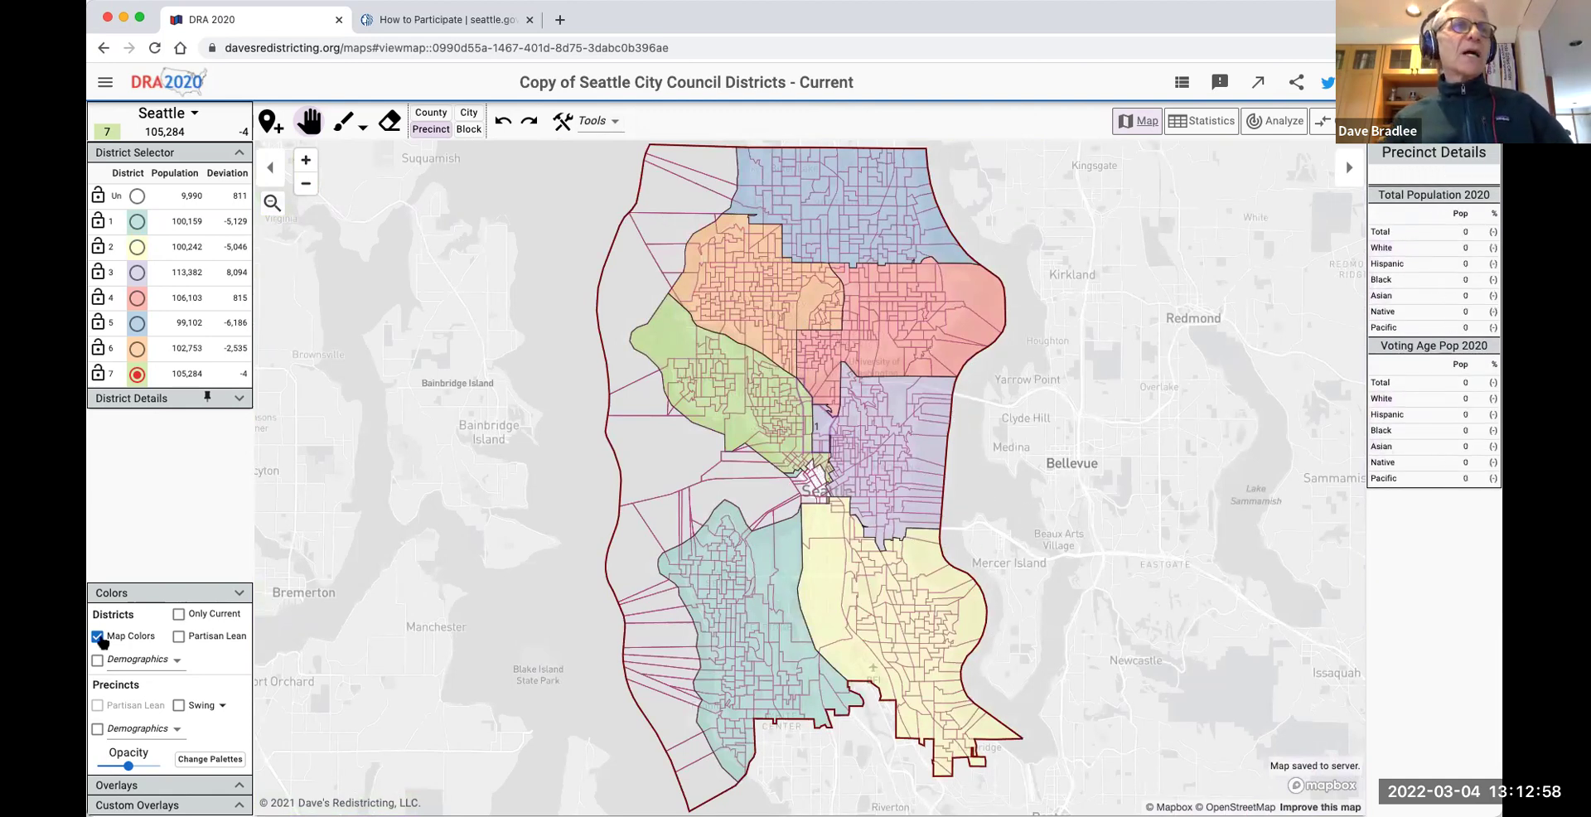
Turn off the Precinct Lines overlay so only the seven district outlines remain, then show the Statistics table.
left_click(133, 785)
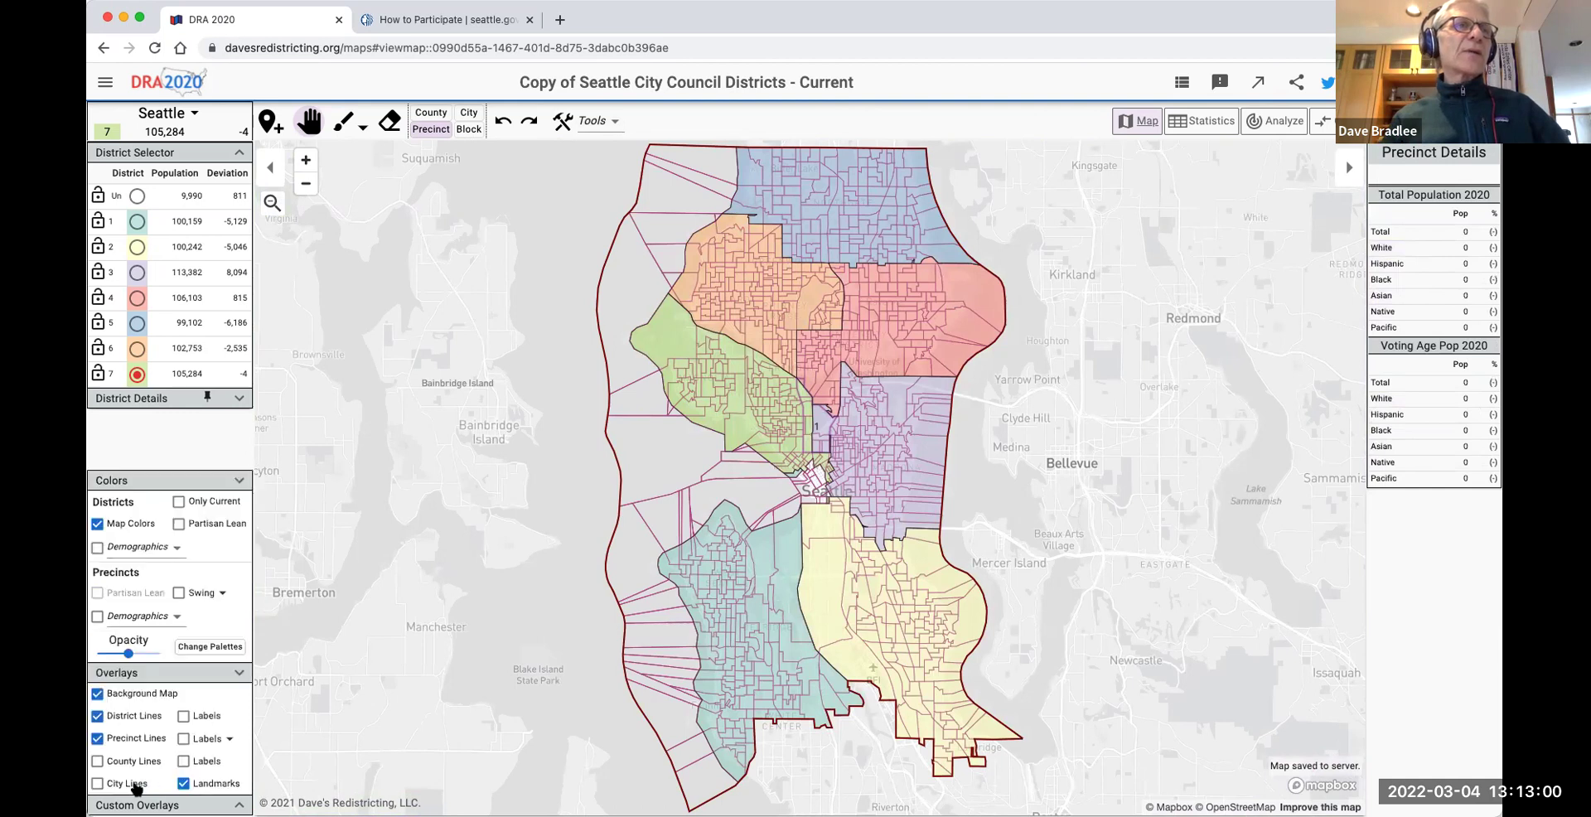
left_click(98, 738)
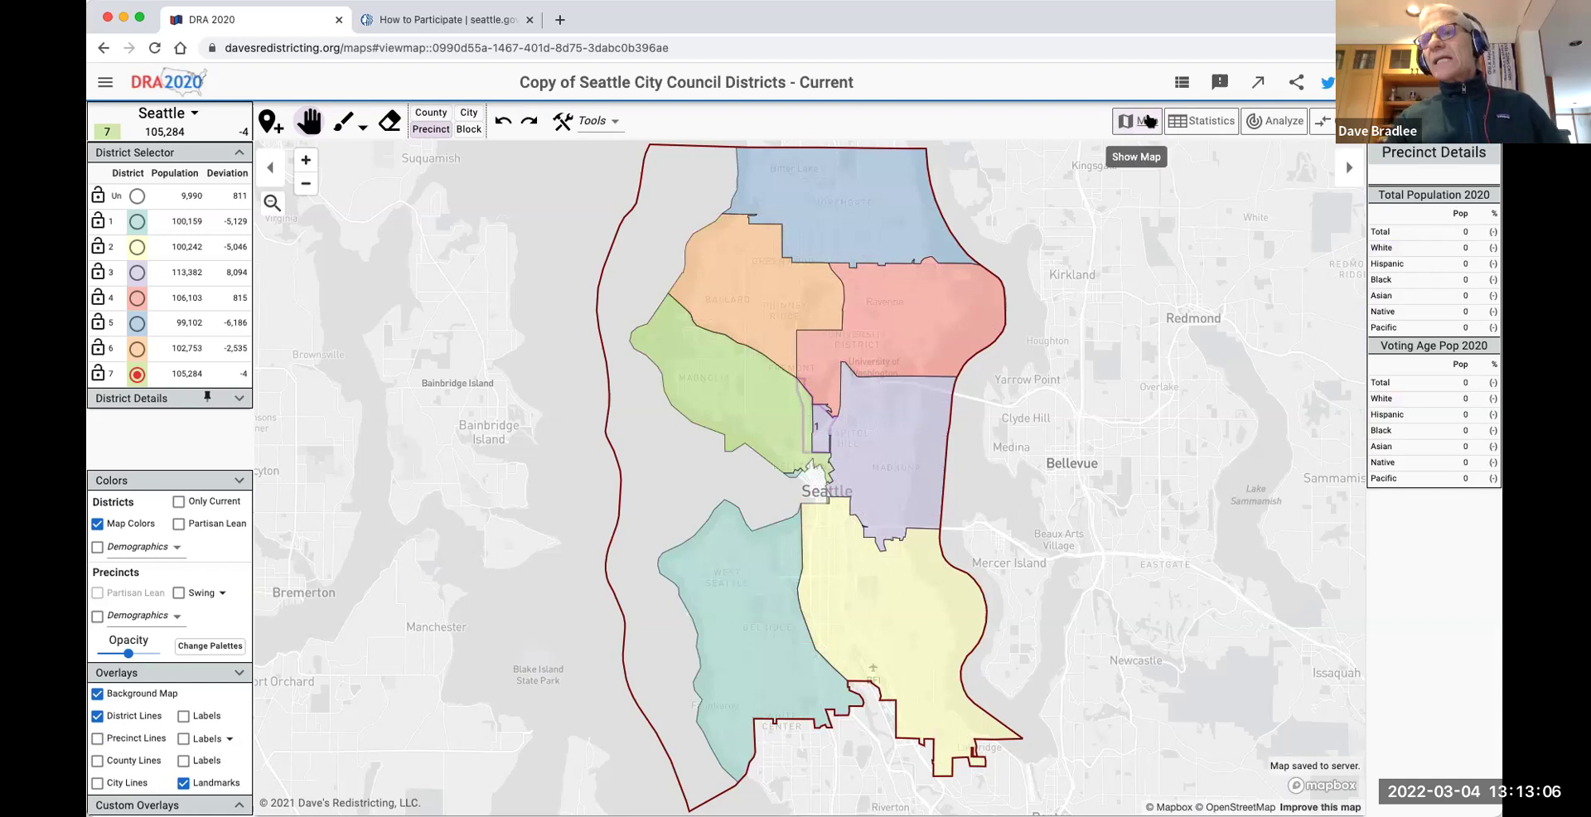
left_click(1207, 125)
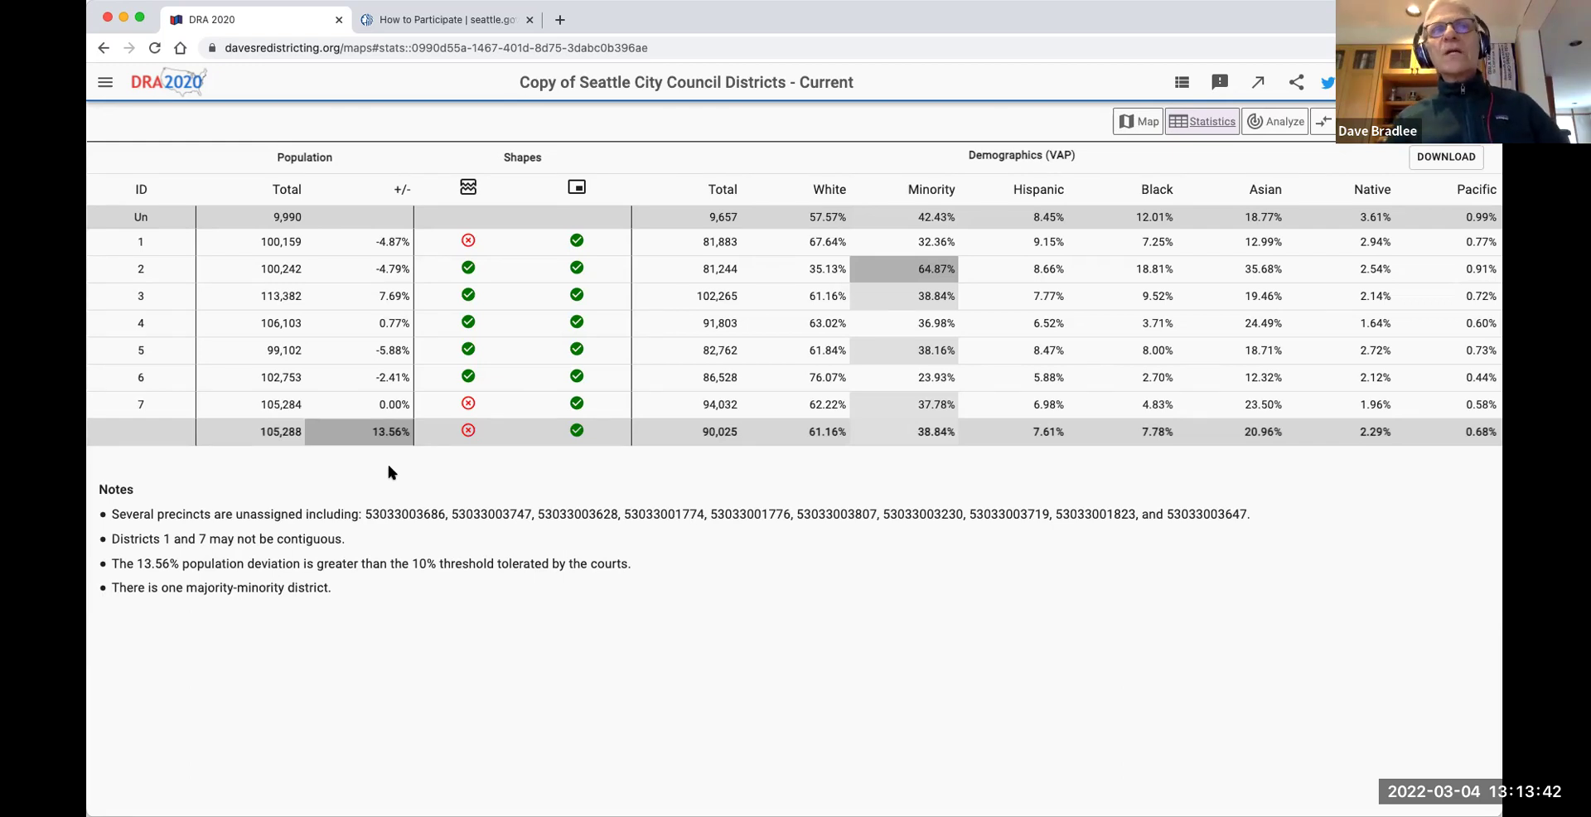
mouse_move(407, 432)
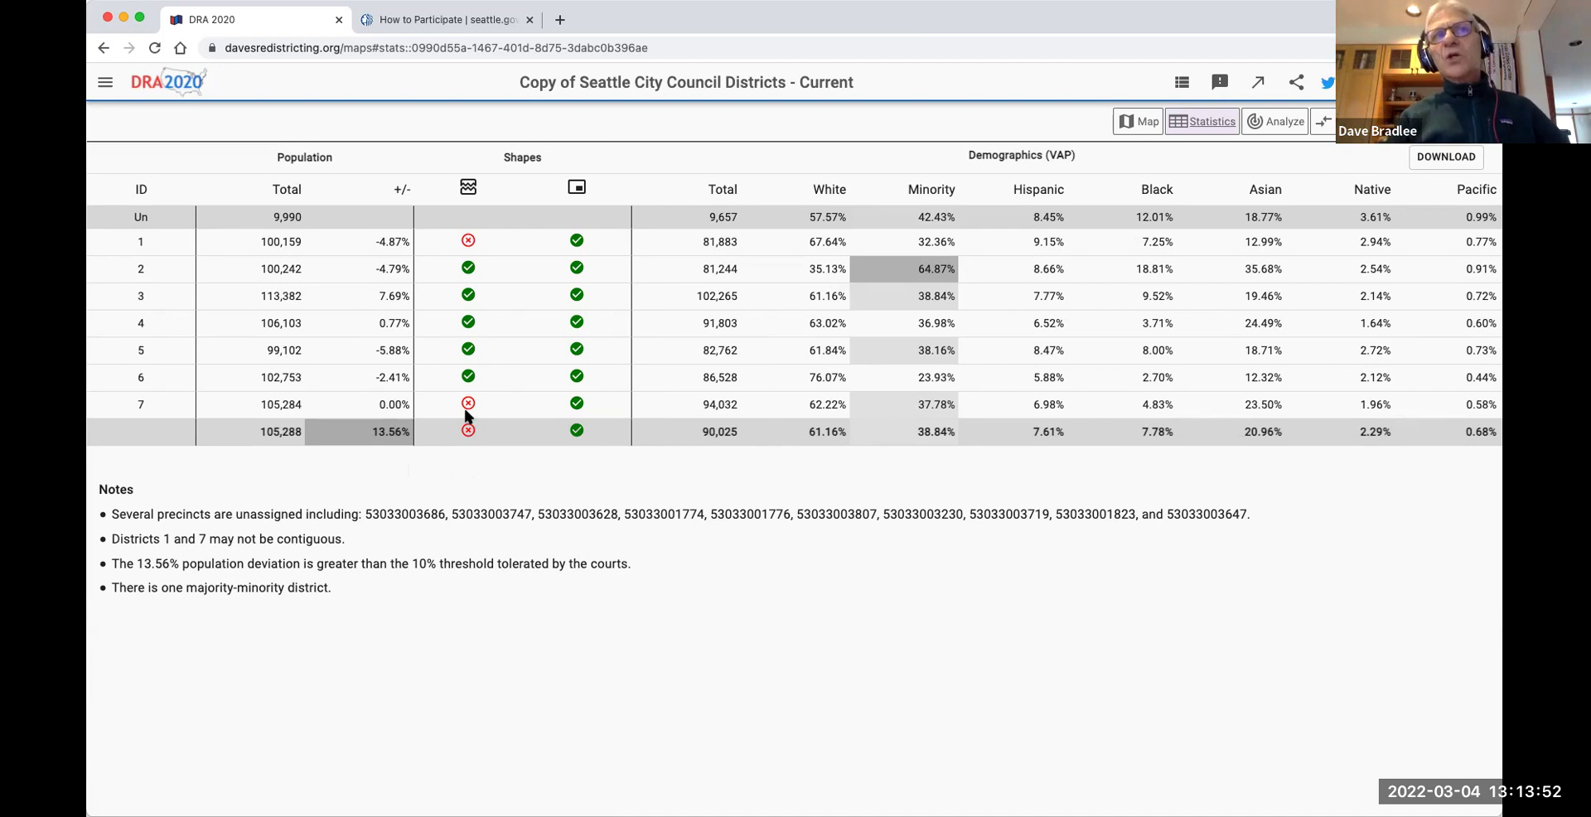
mouse_move(468, 405)
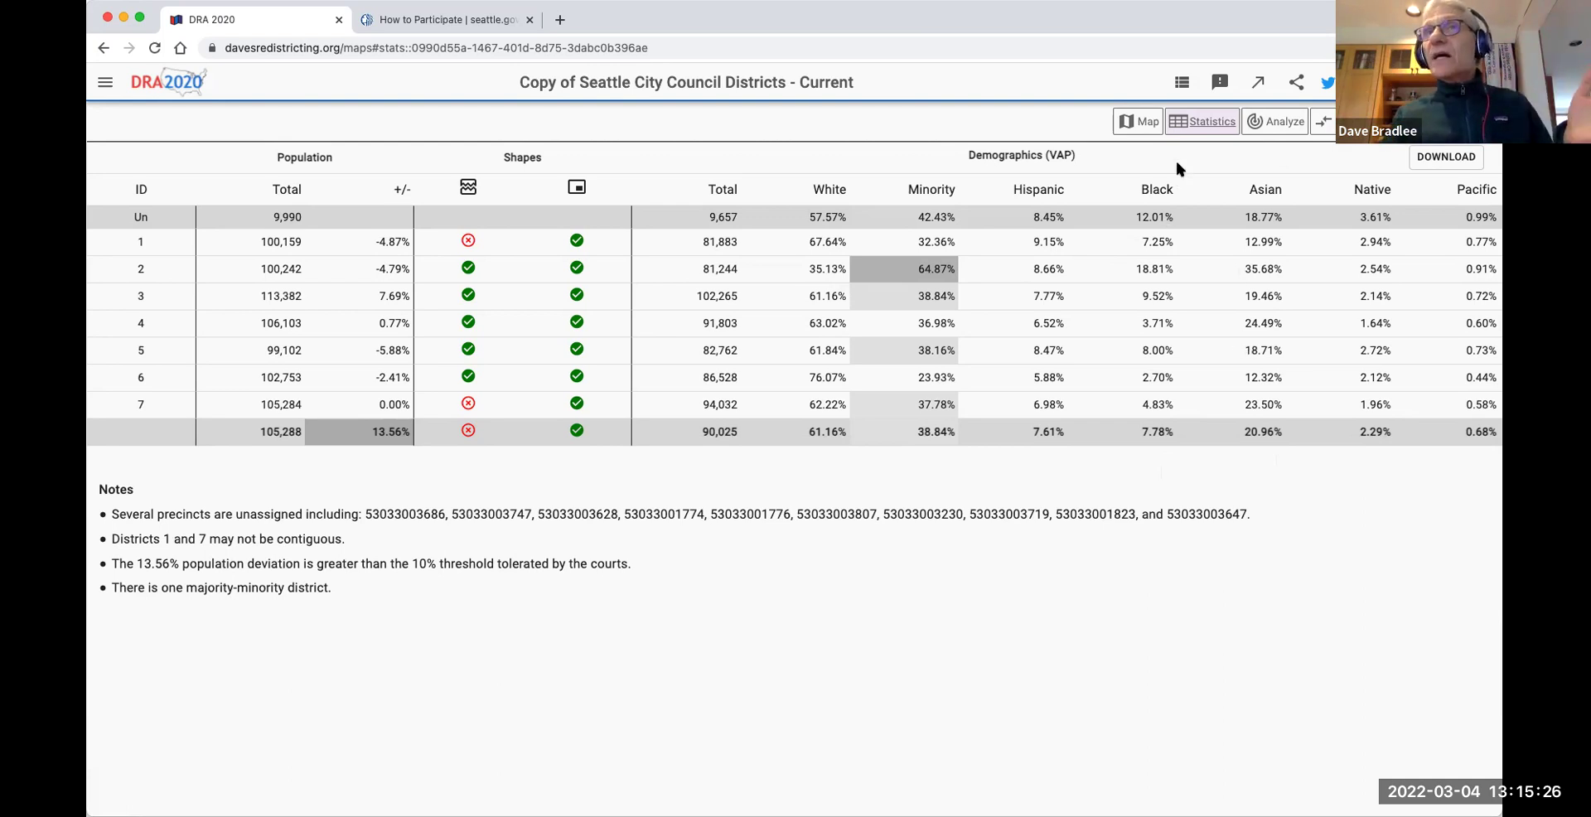
Open the Analyze ratings view and then the Compare maps (Similar Maps) page.
left_click(1282, 125)
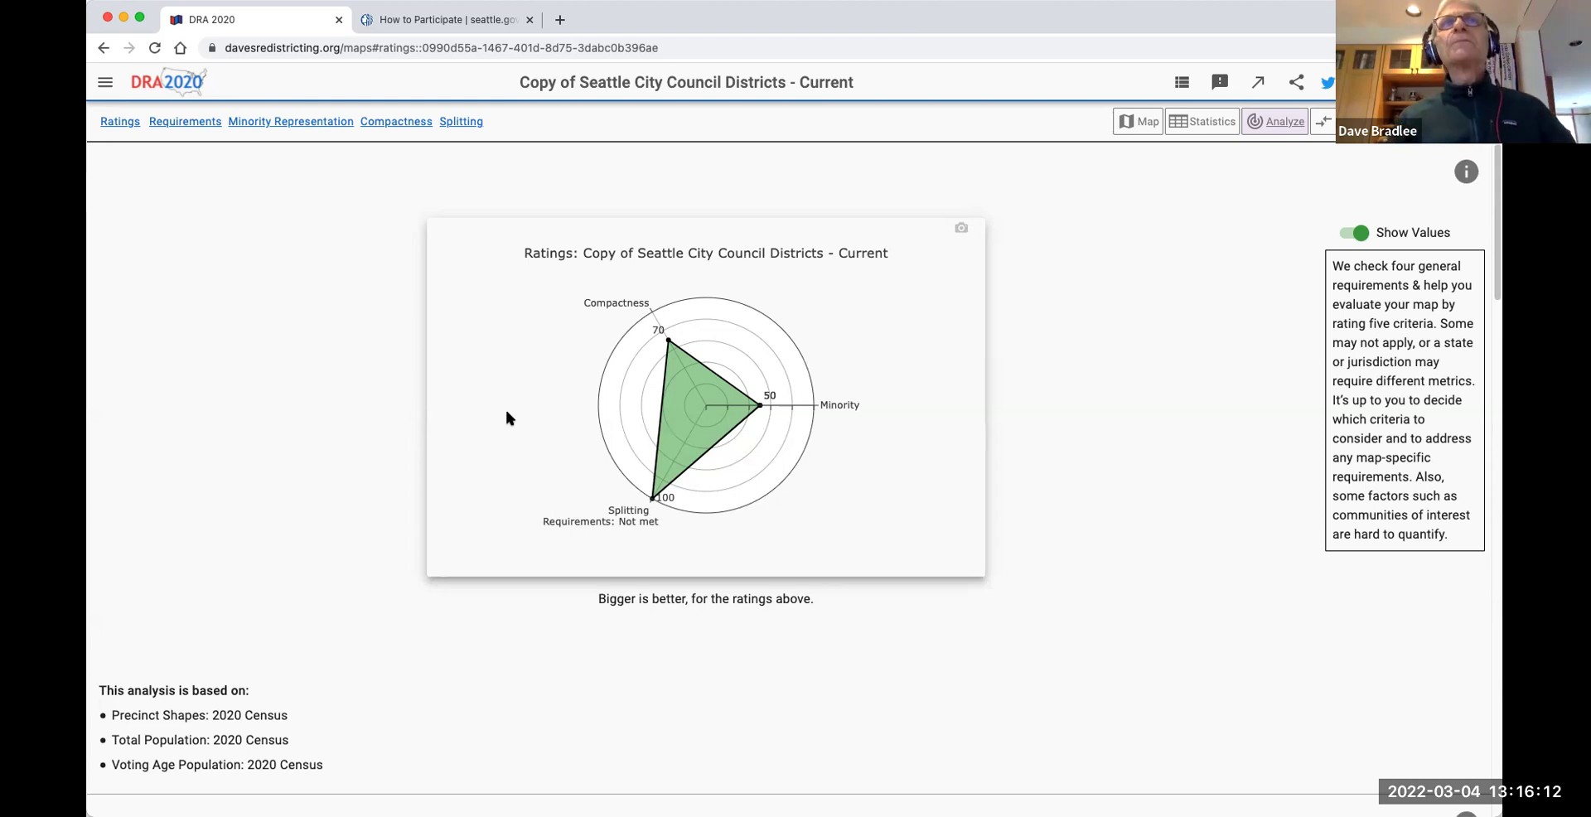
left_click(1323, 122)
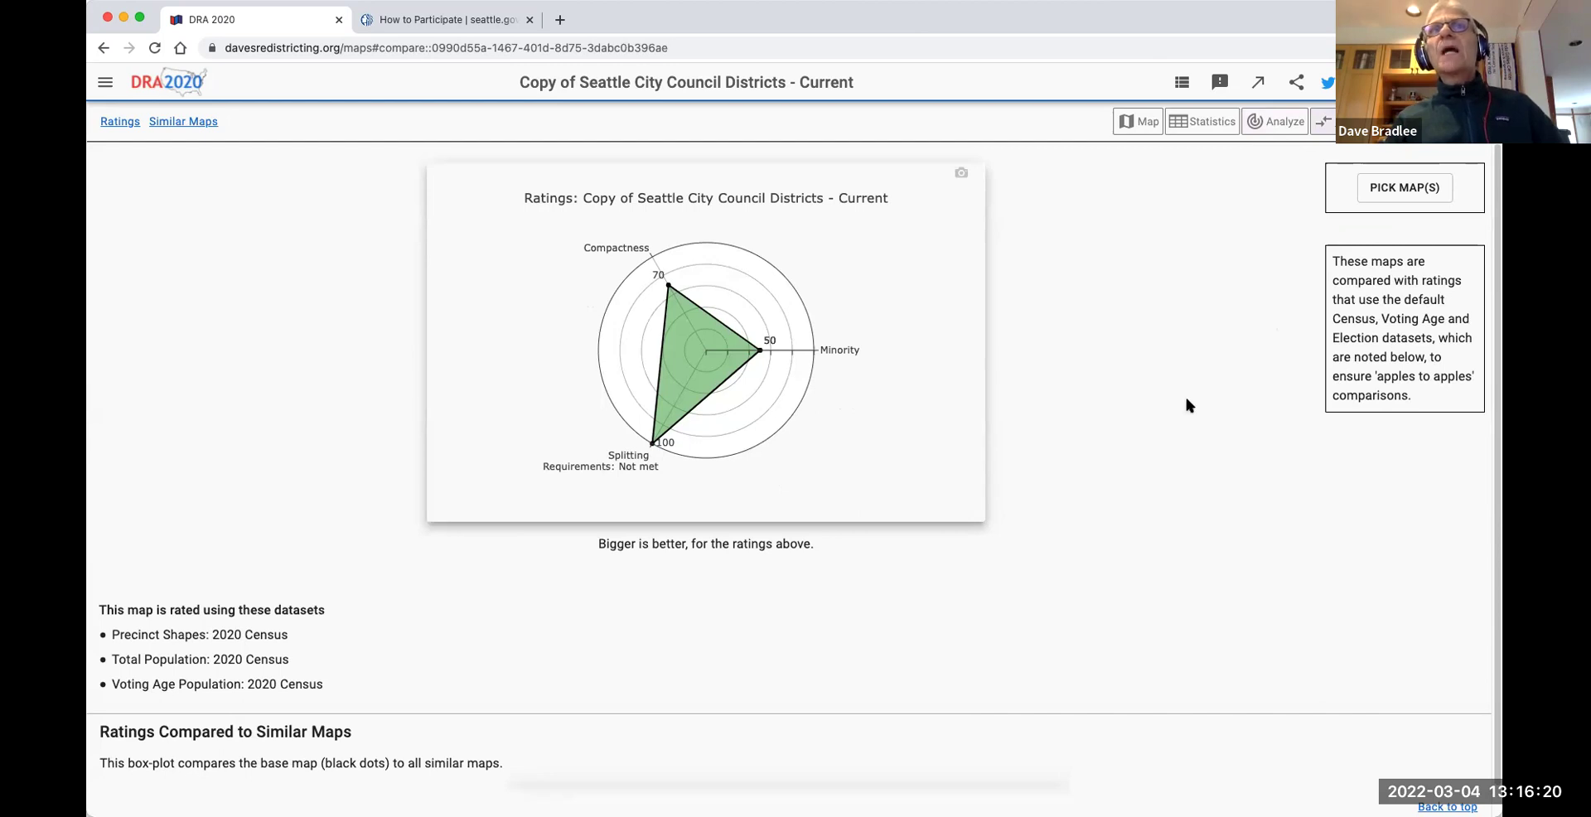
Pick 'Seattle City Council - Current' as the map to compare ratings against.
left_click(1408, 190)
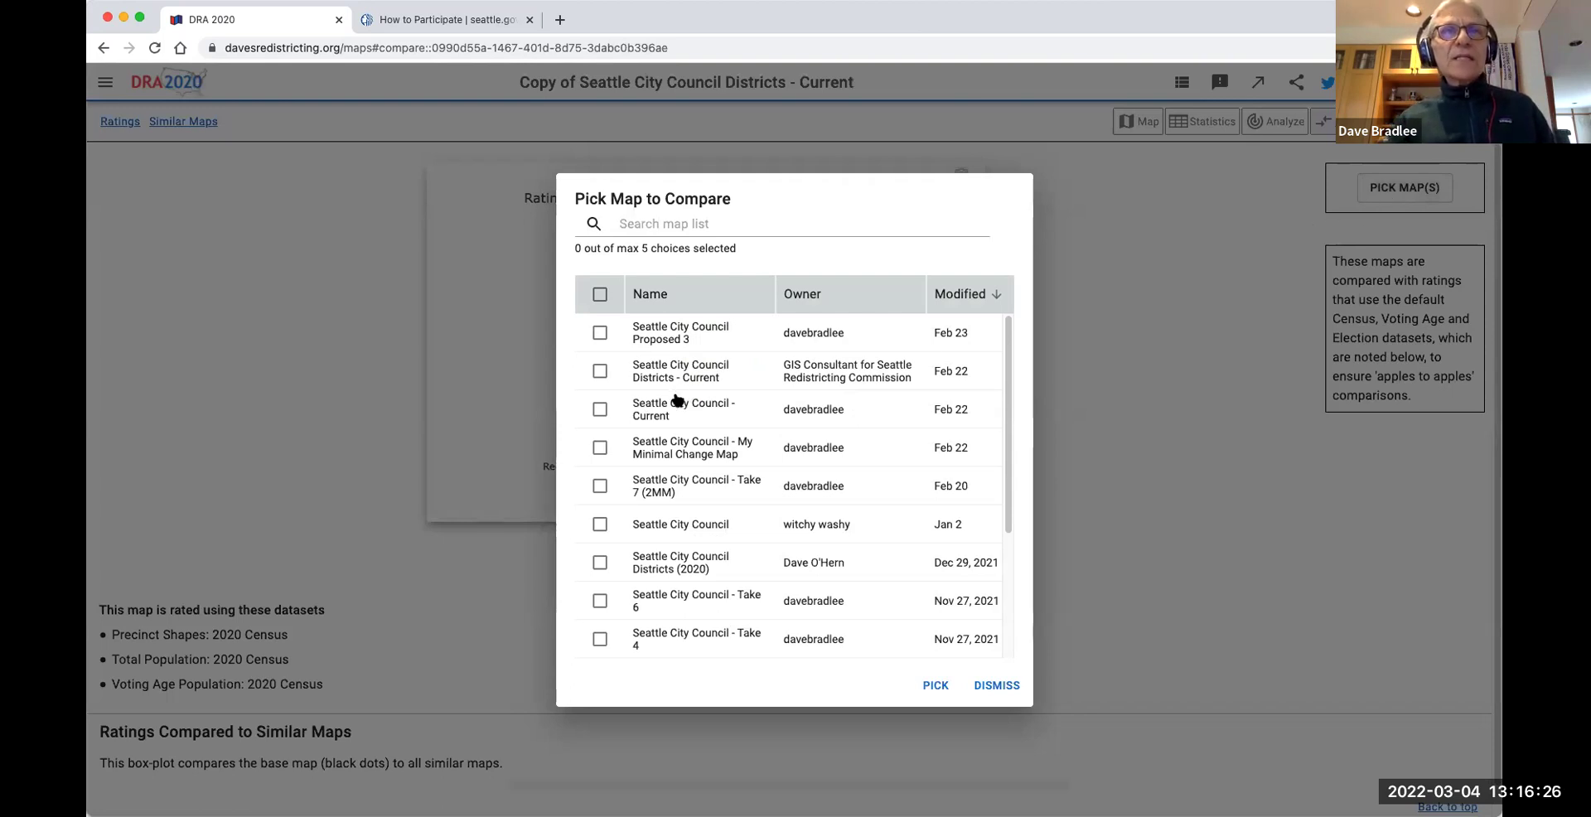
left_click(601, 411)
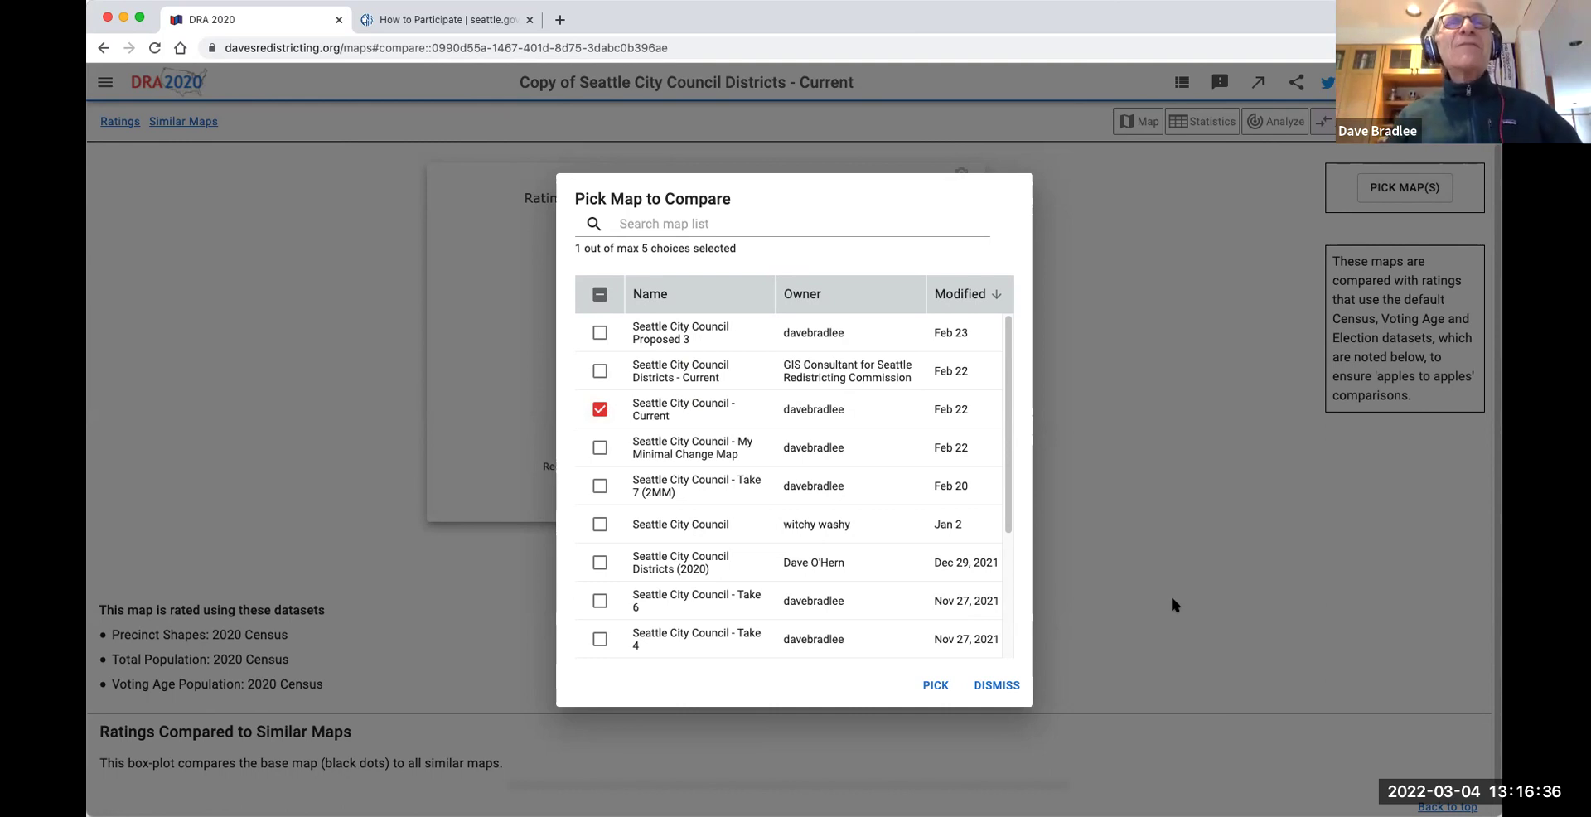
left_click(935, 685)
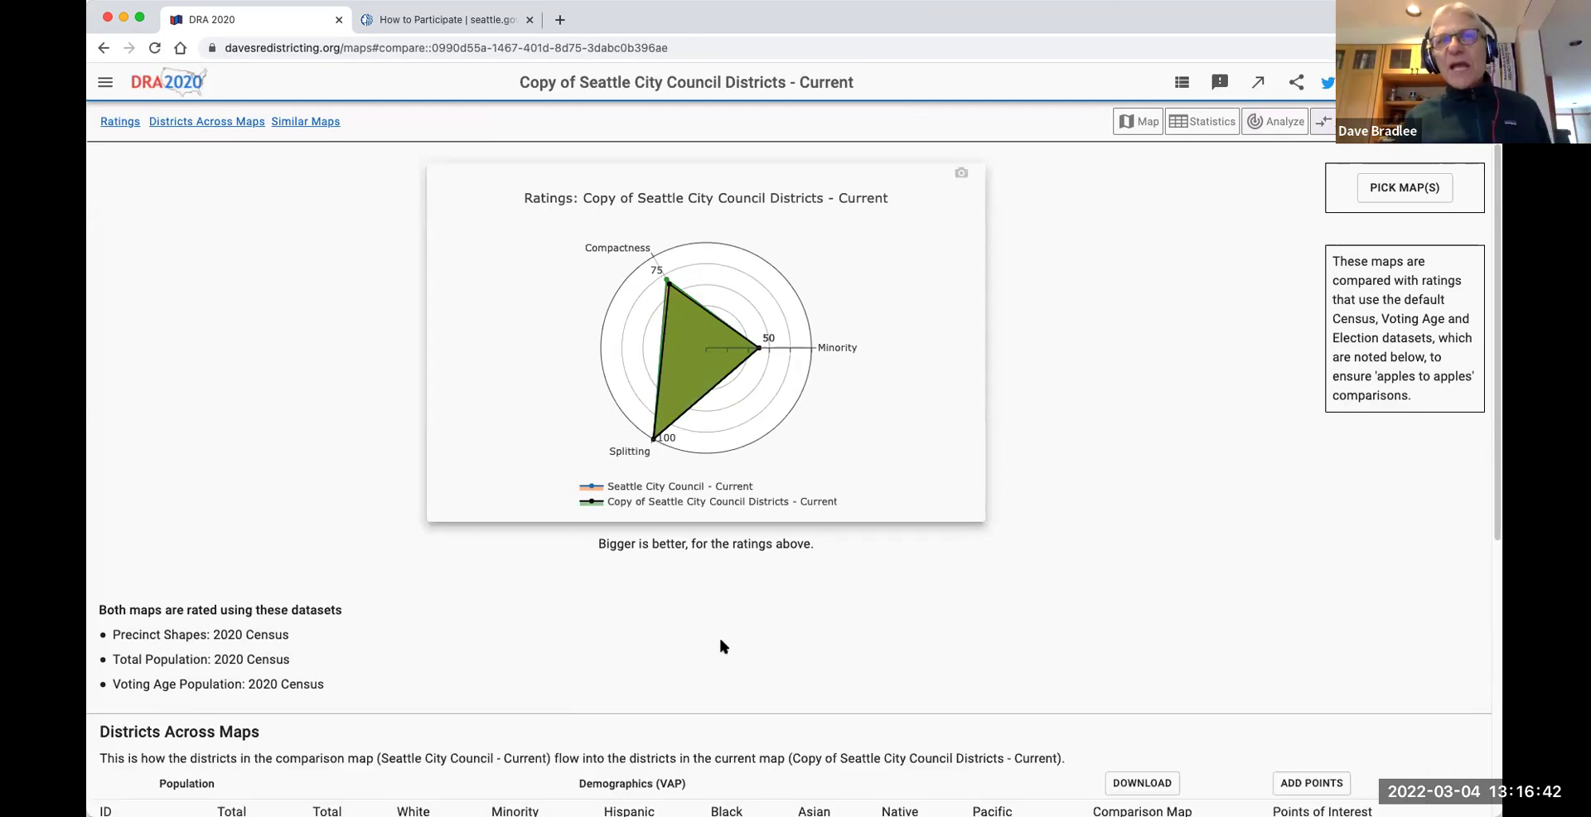
Scroll to the Districts Across Maps table showing 88 of 100 similarity and 0.05 effective splits.
scroll(720, 646, "down", 2)
scroll(720, 646, "down", 2)
scroll(720, 642, "down", 8)
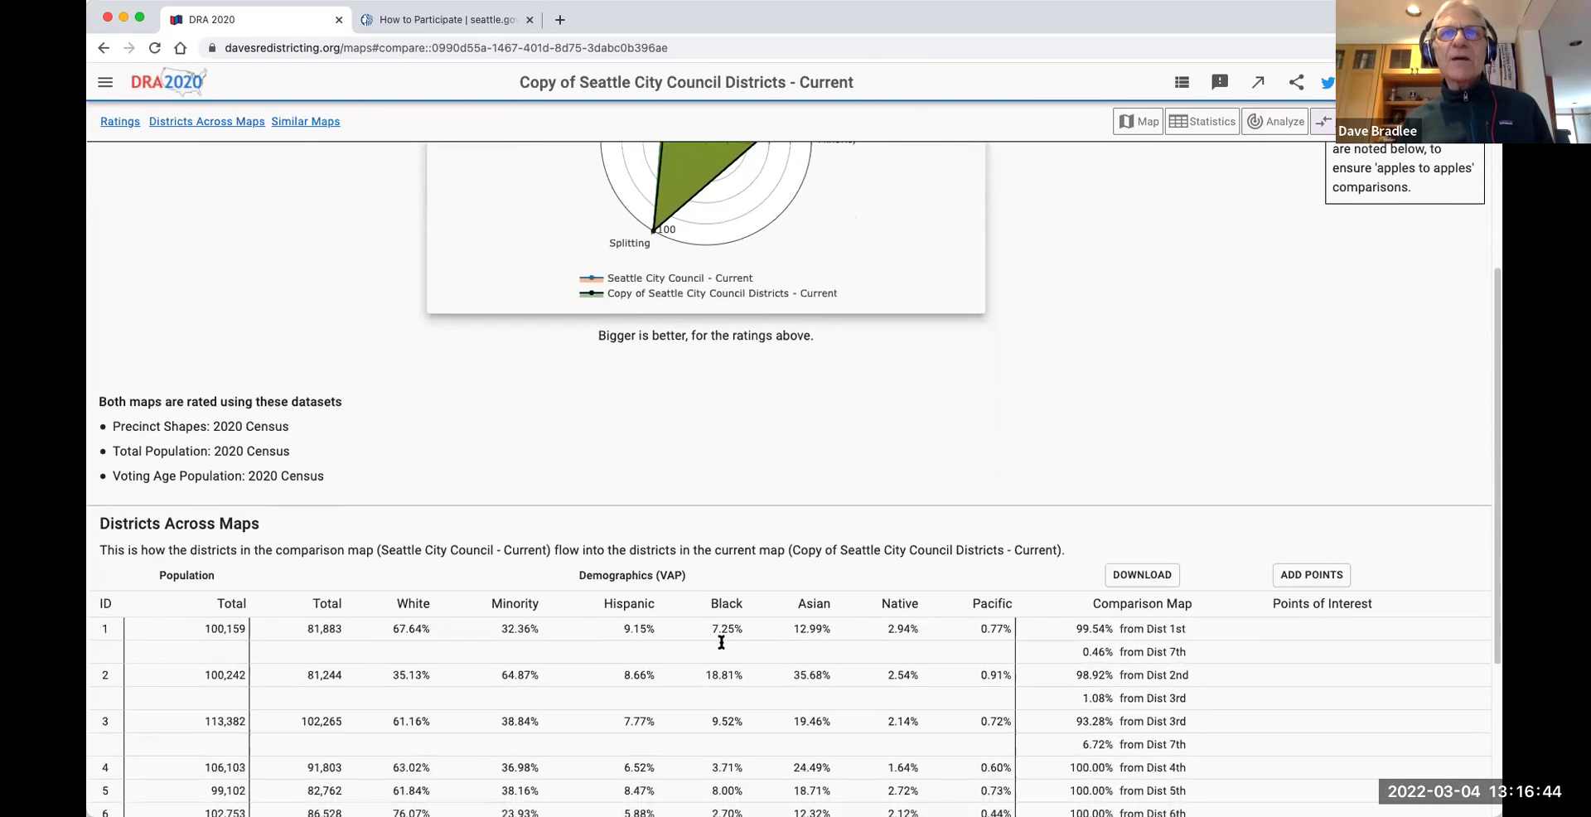
scroll(719, 645, "down", 1)
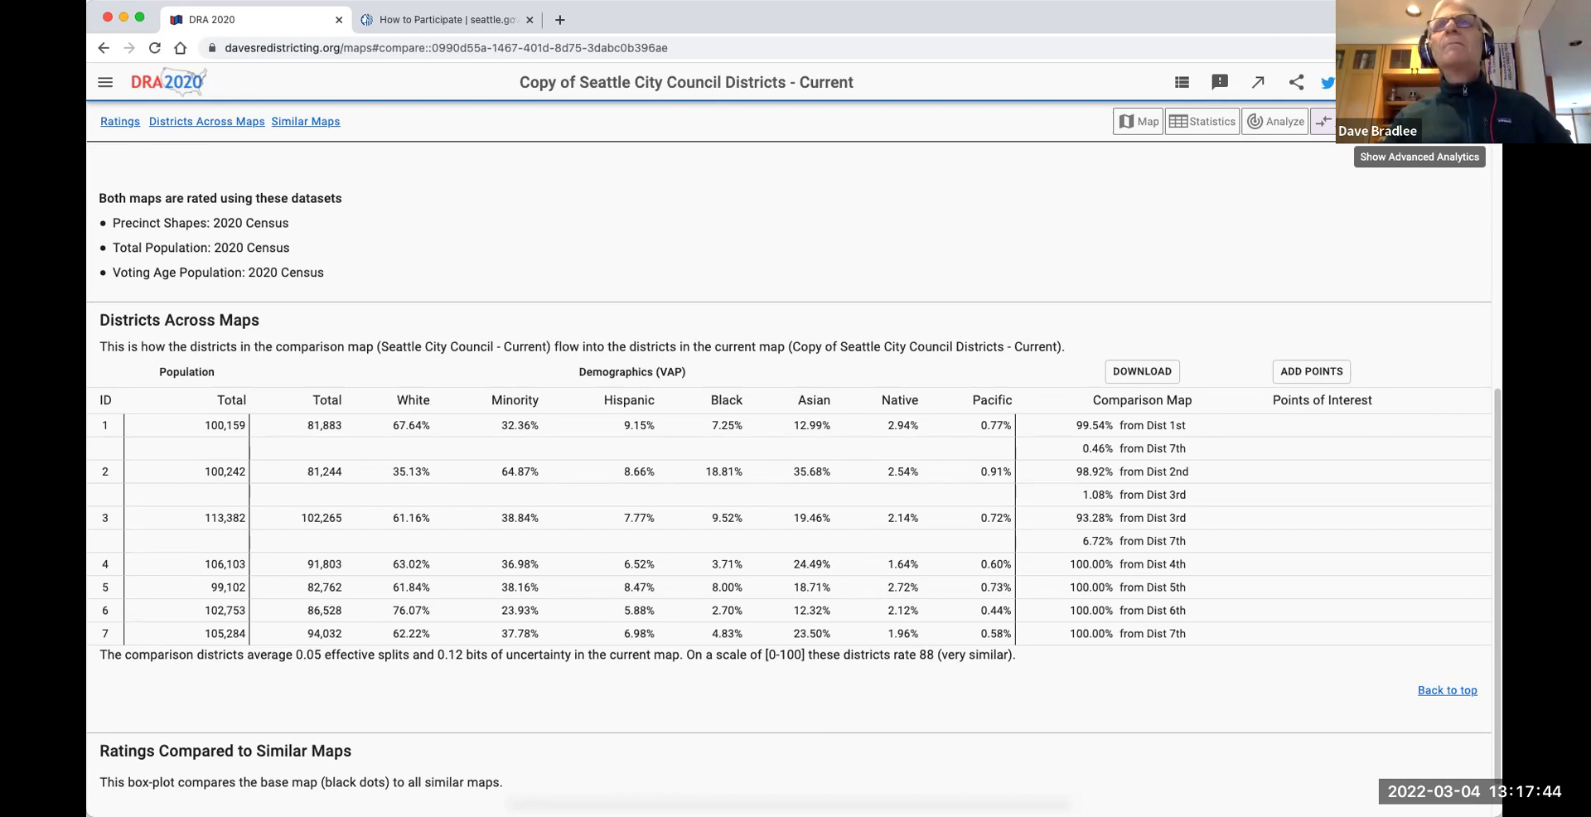
Show Advanced Analytics and run the Community Splitting analysis, reaching 0.99 effective splits.
left_click(1325, 121)
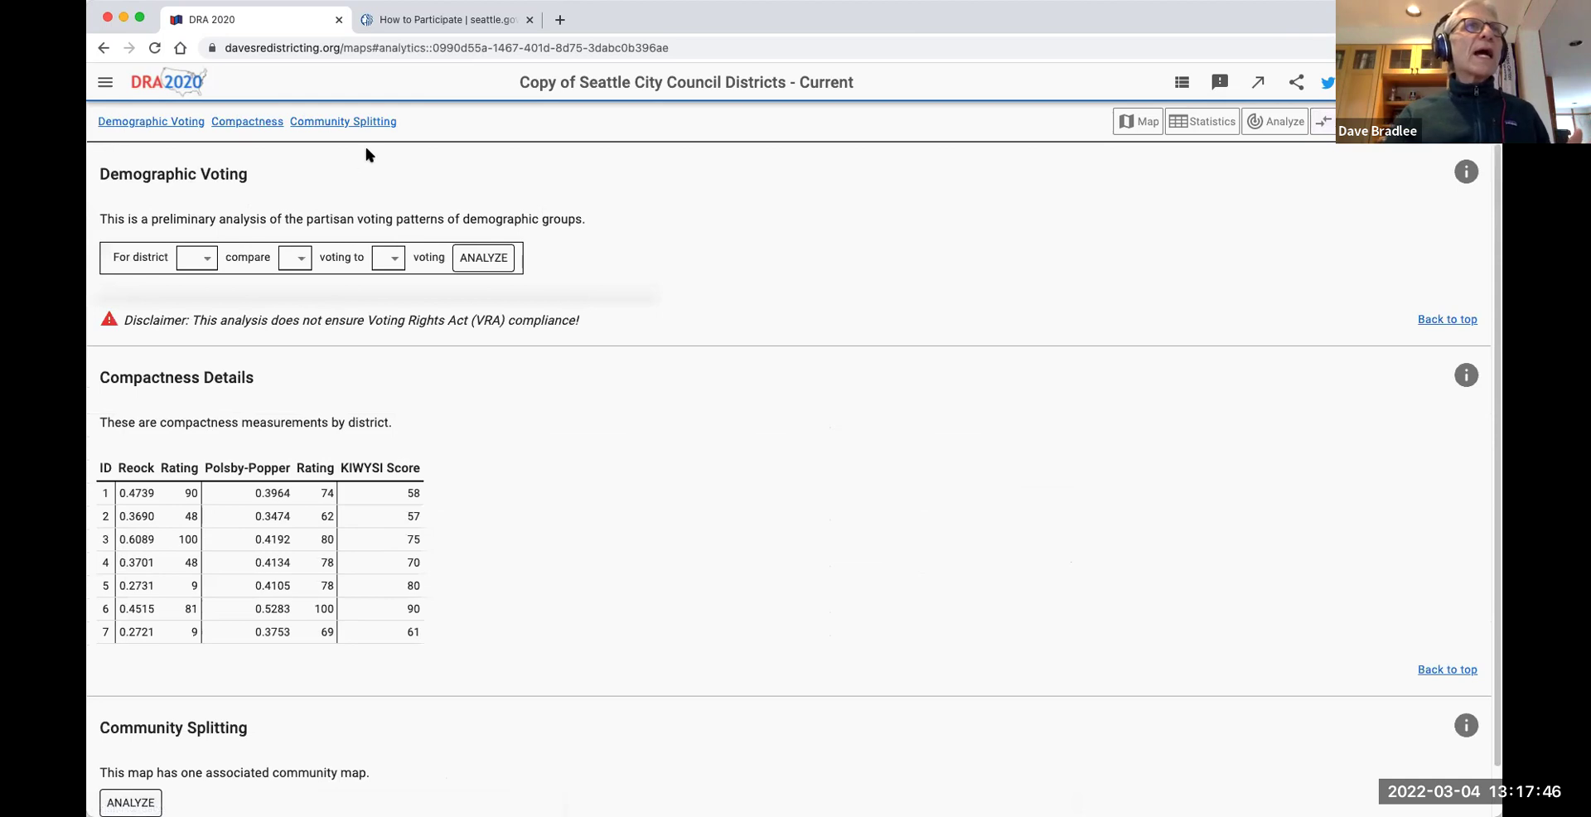
scroll(448, 685, "down", 1)
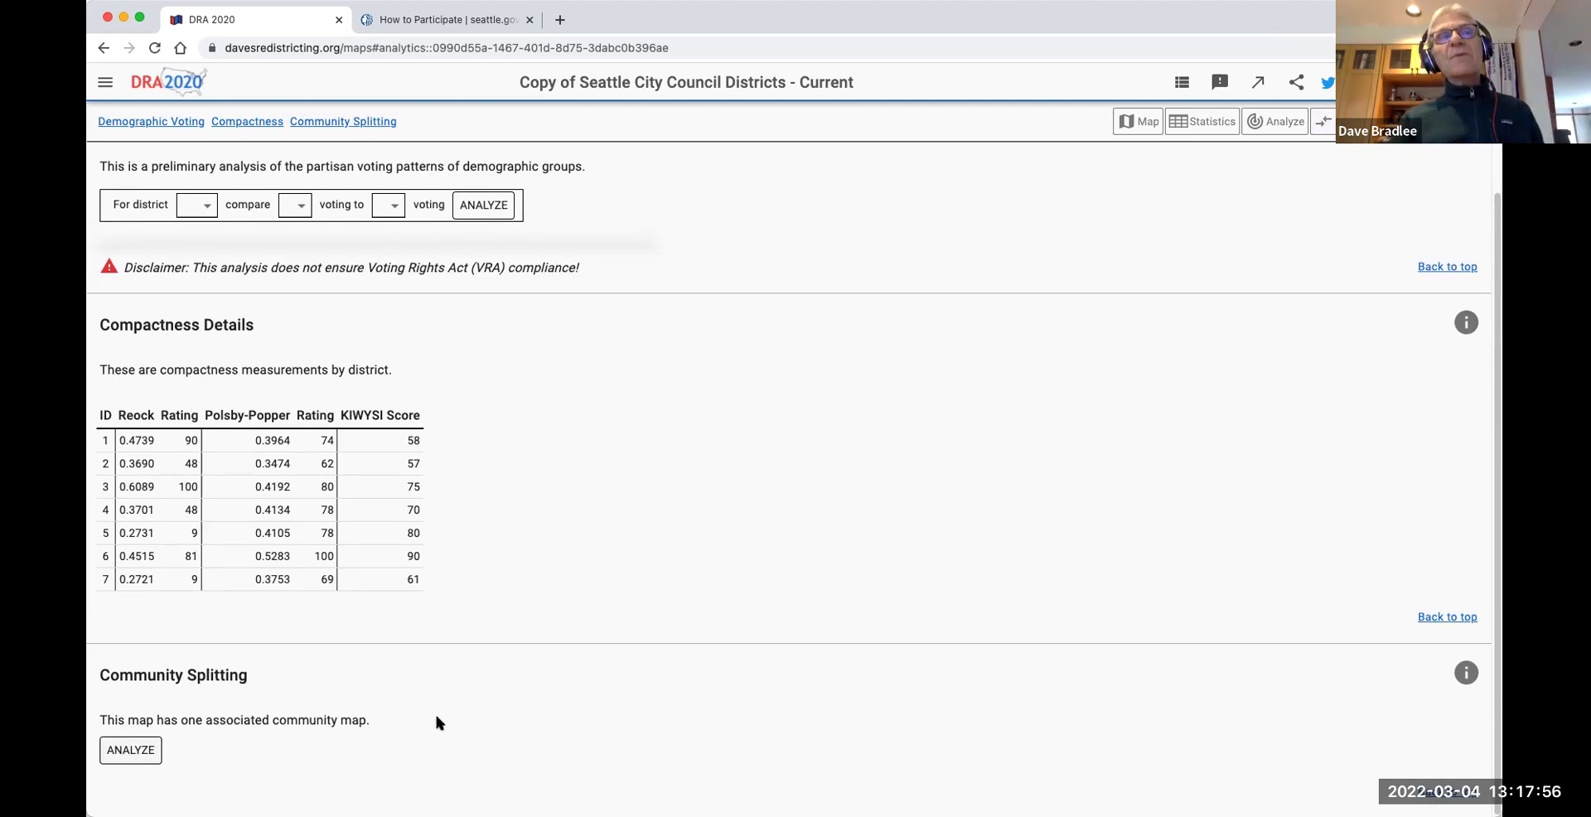
left_click(147, 749)
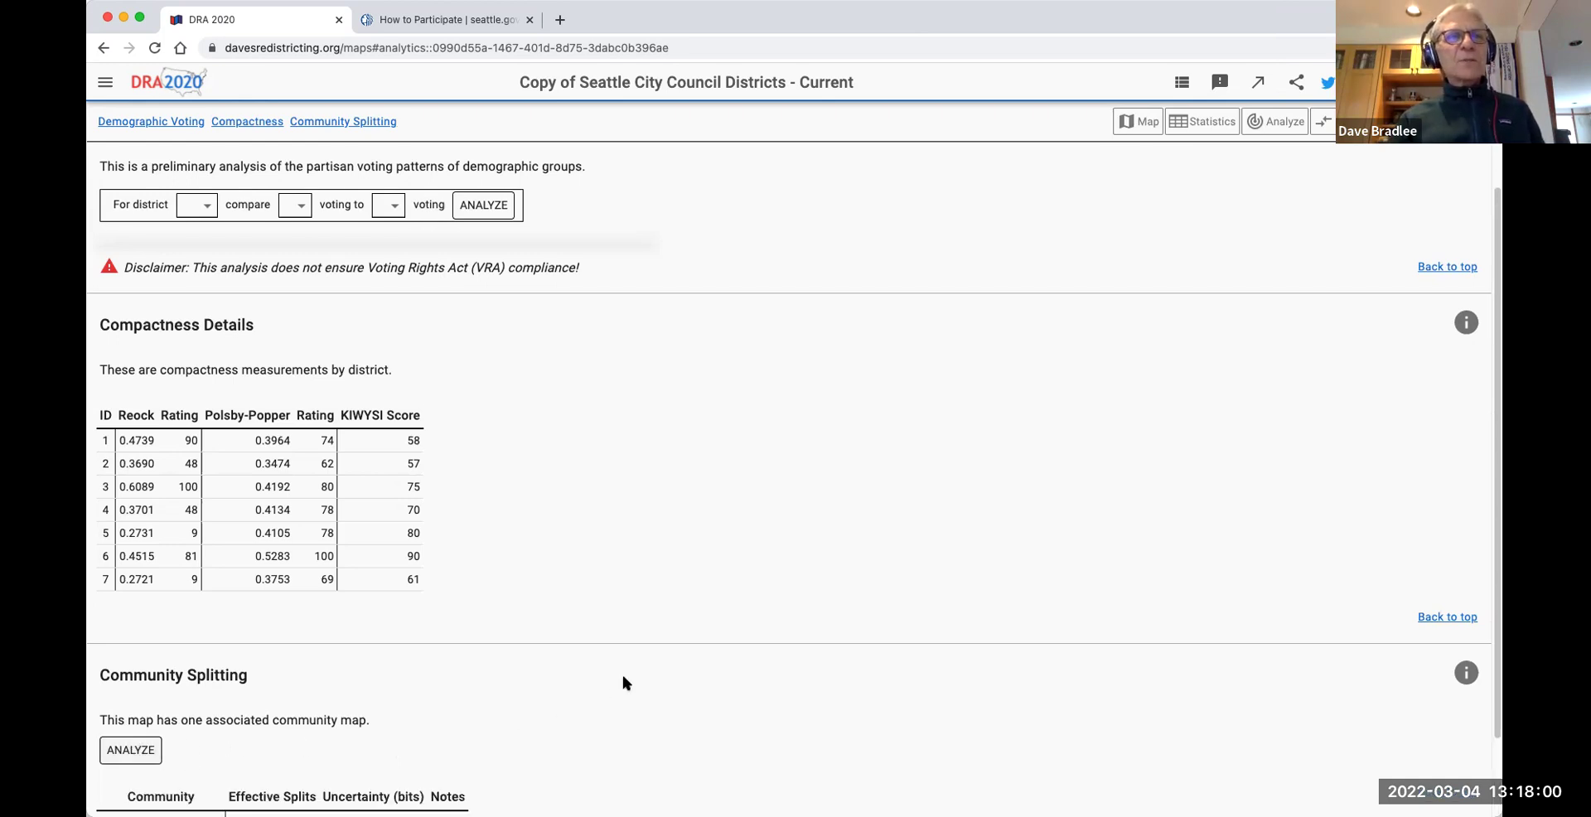
scroll(623, 682, "down", 2)
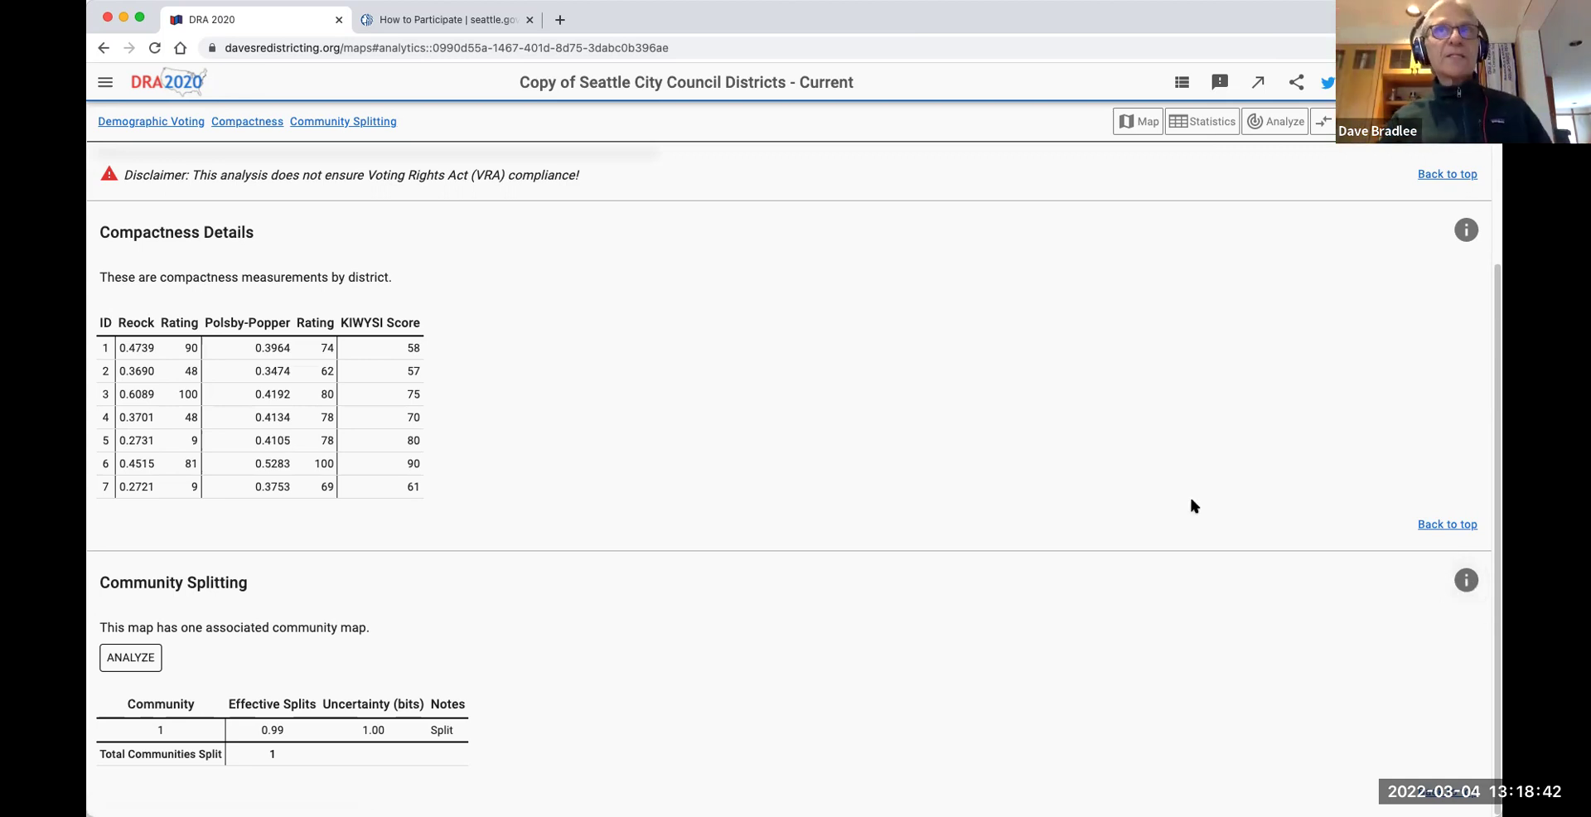
Return to the Seattle district map and bring up the Export Map to a File dialog.
left_click(1140, 121)
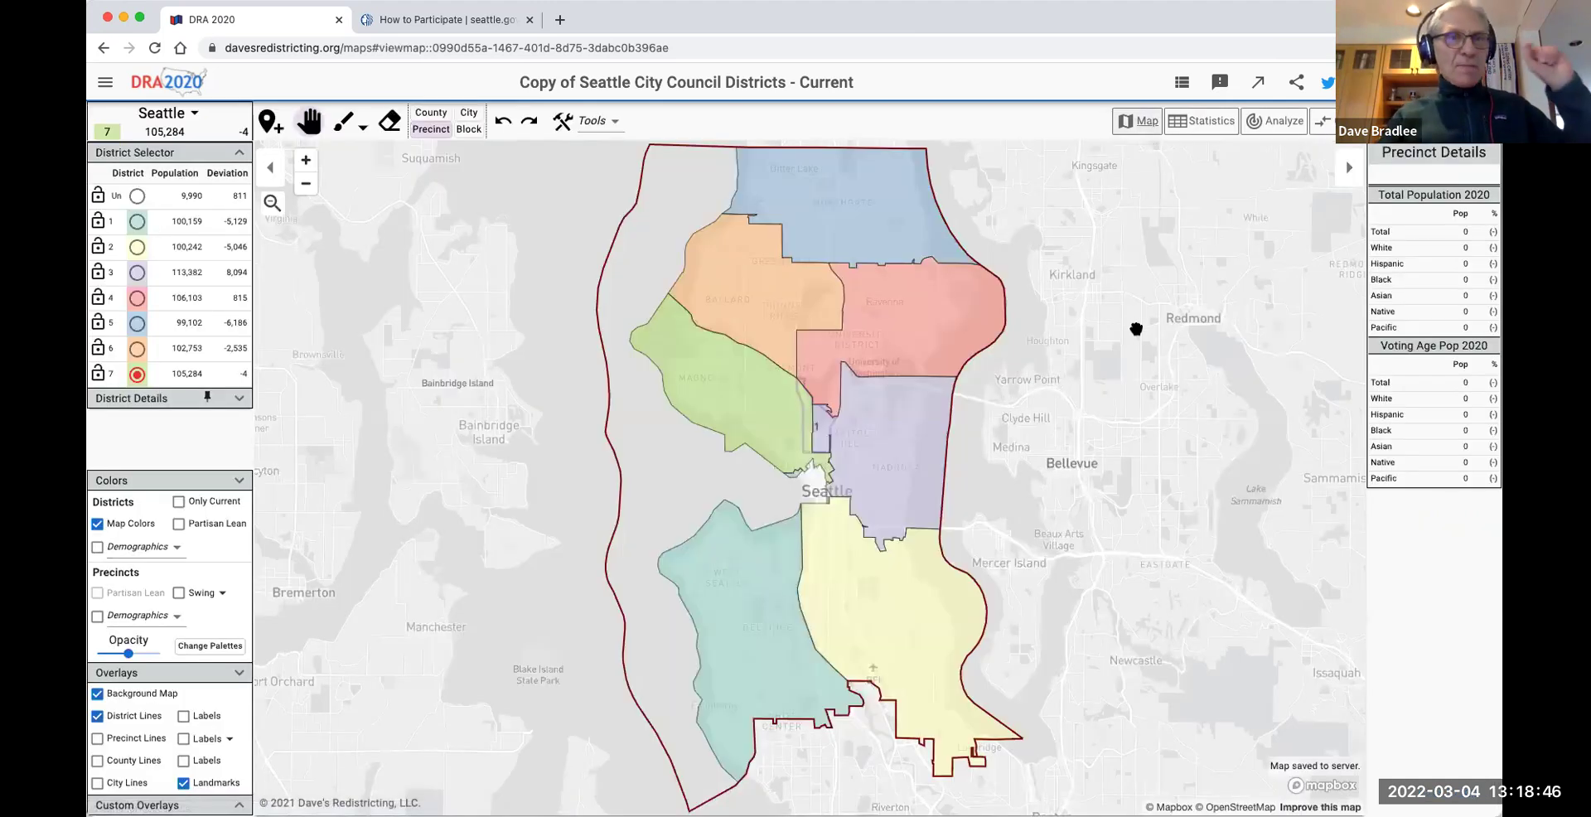
left_click(1256, 83)
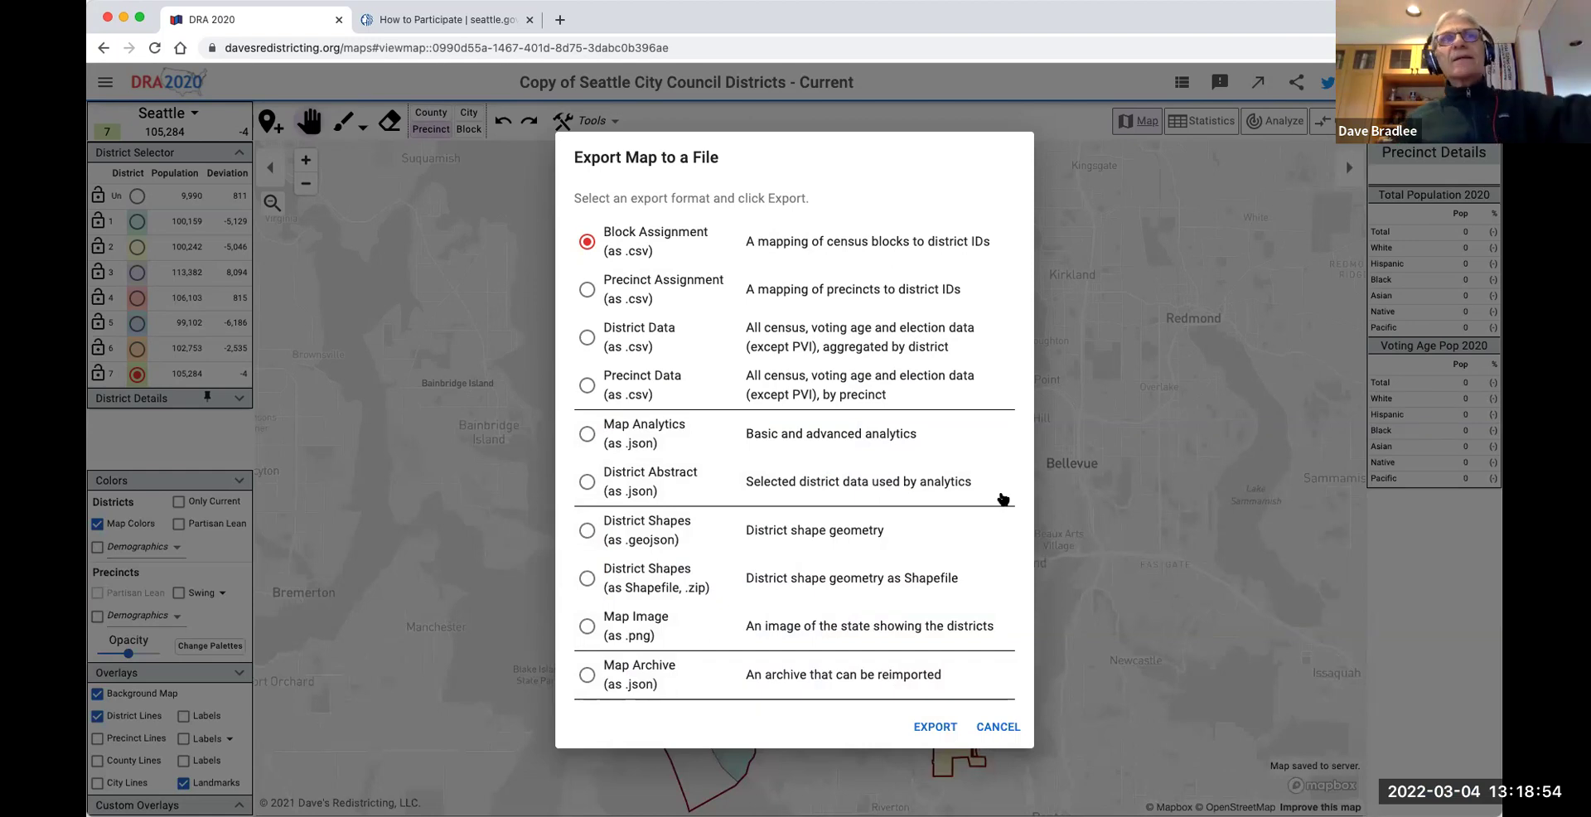
Select District Shapes (as Shapefile, .zip), then cancel the export without saving anything.
left_click(586, 579)
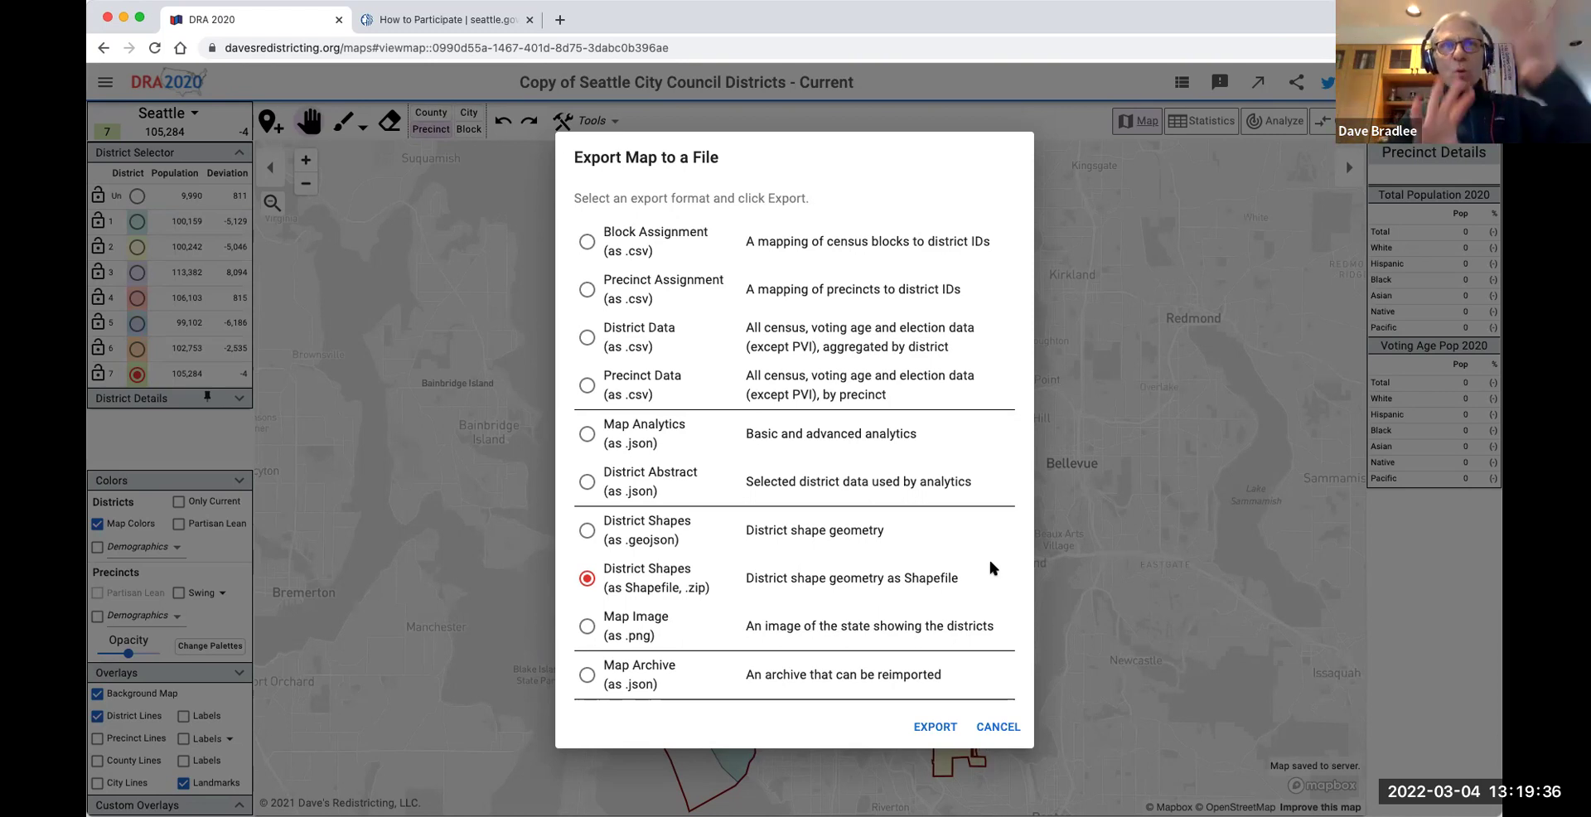
left_click(1013, 729)
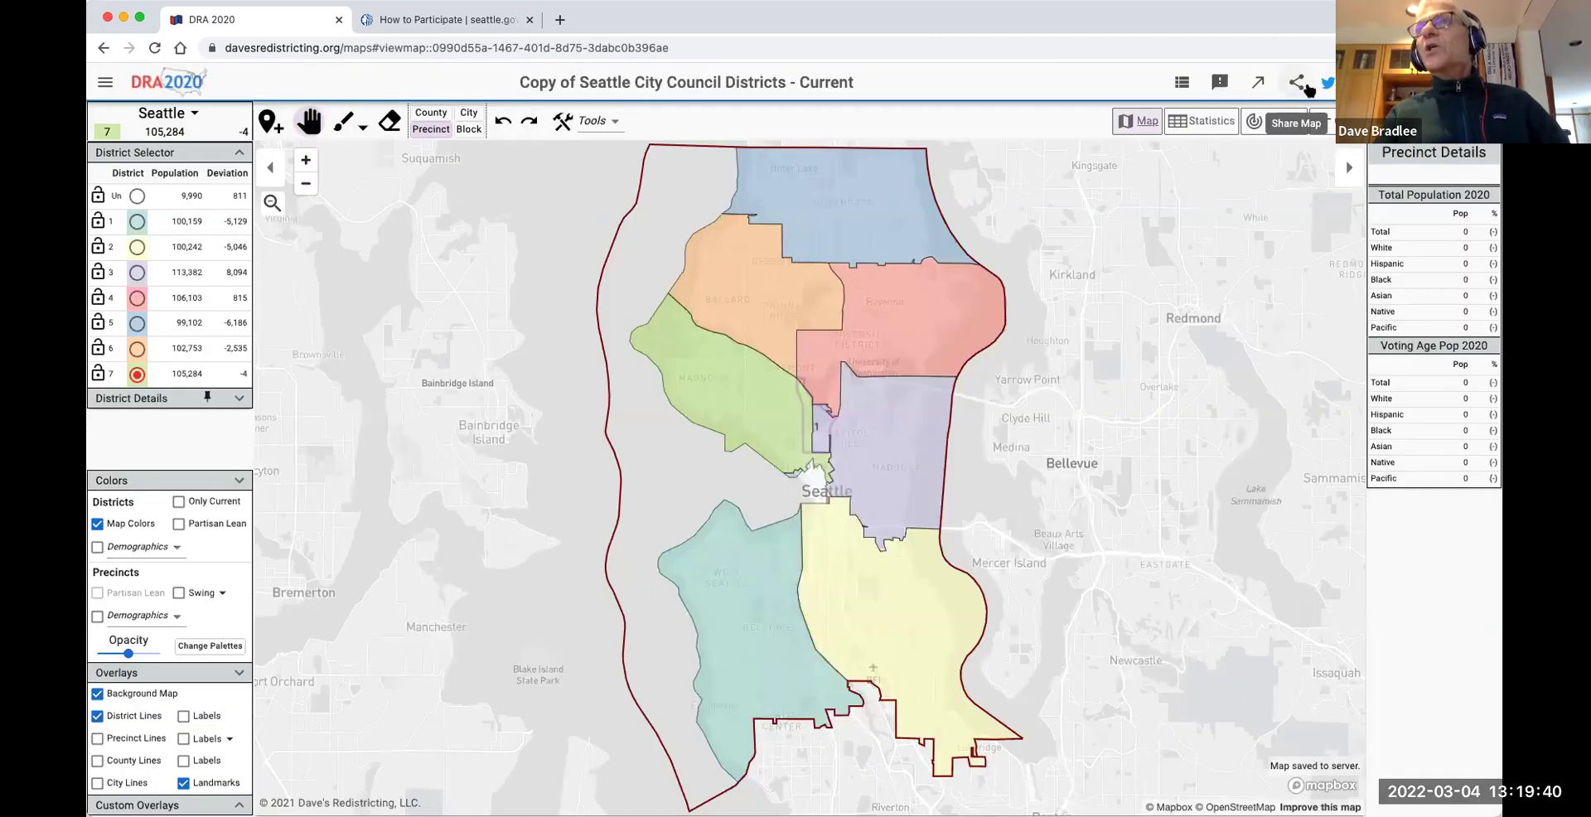
Enable Allow Editing in the Share Map dialog to get an editable join link, then dismiss it.
left_click(1296, 82)
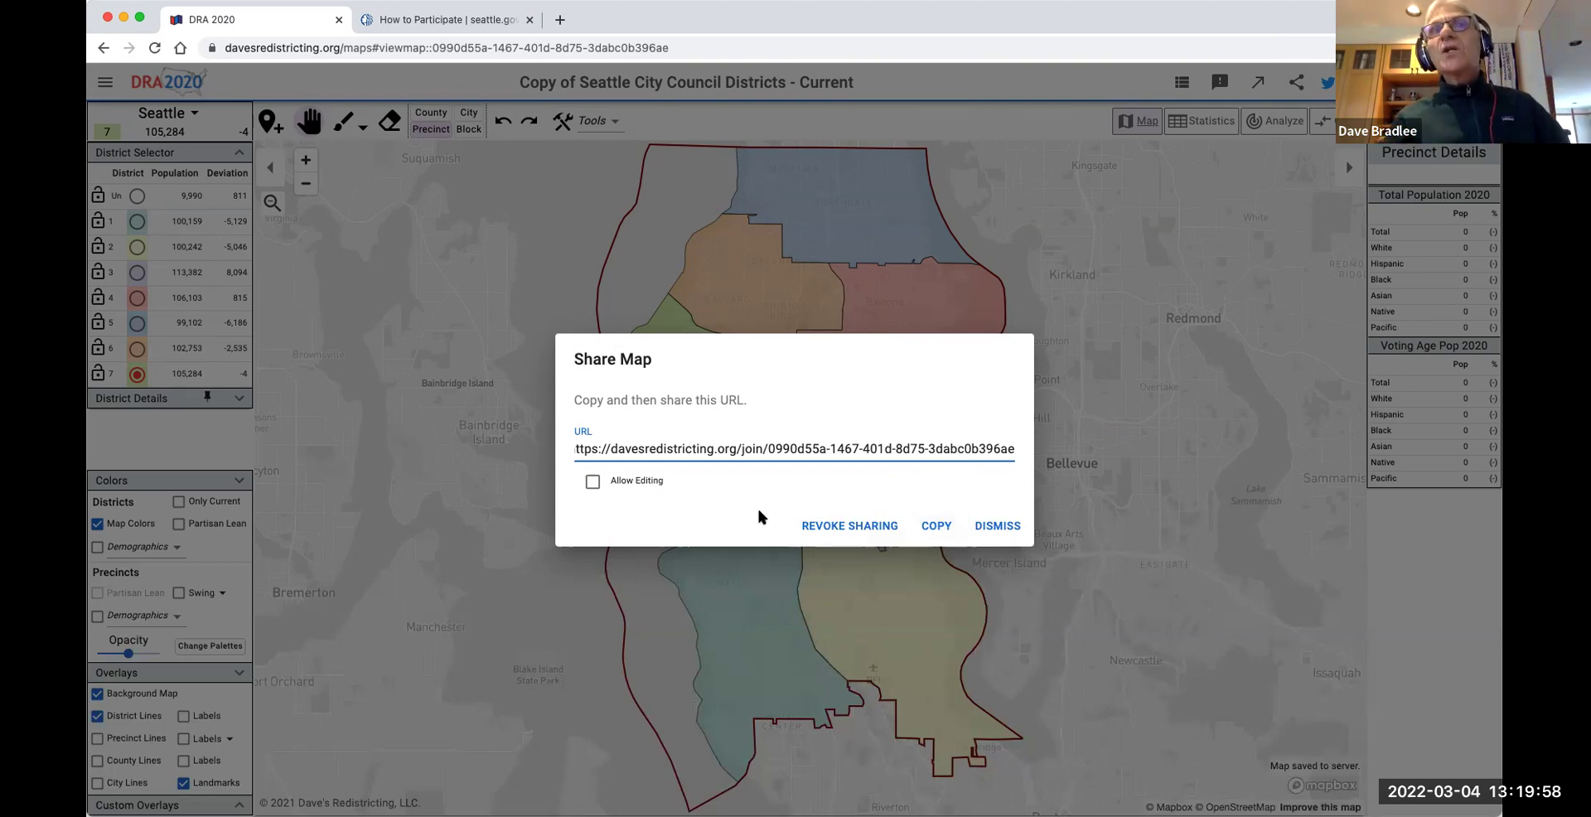
left_click(592, 481)
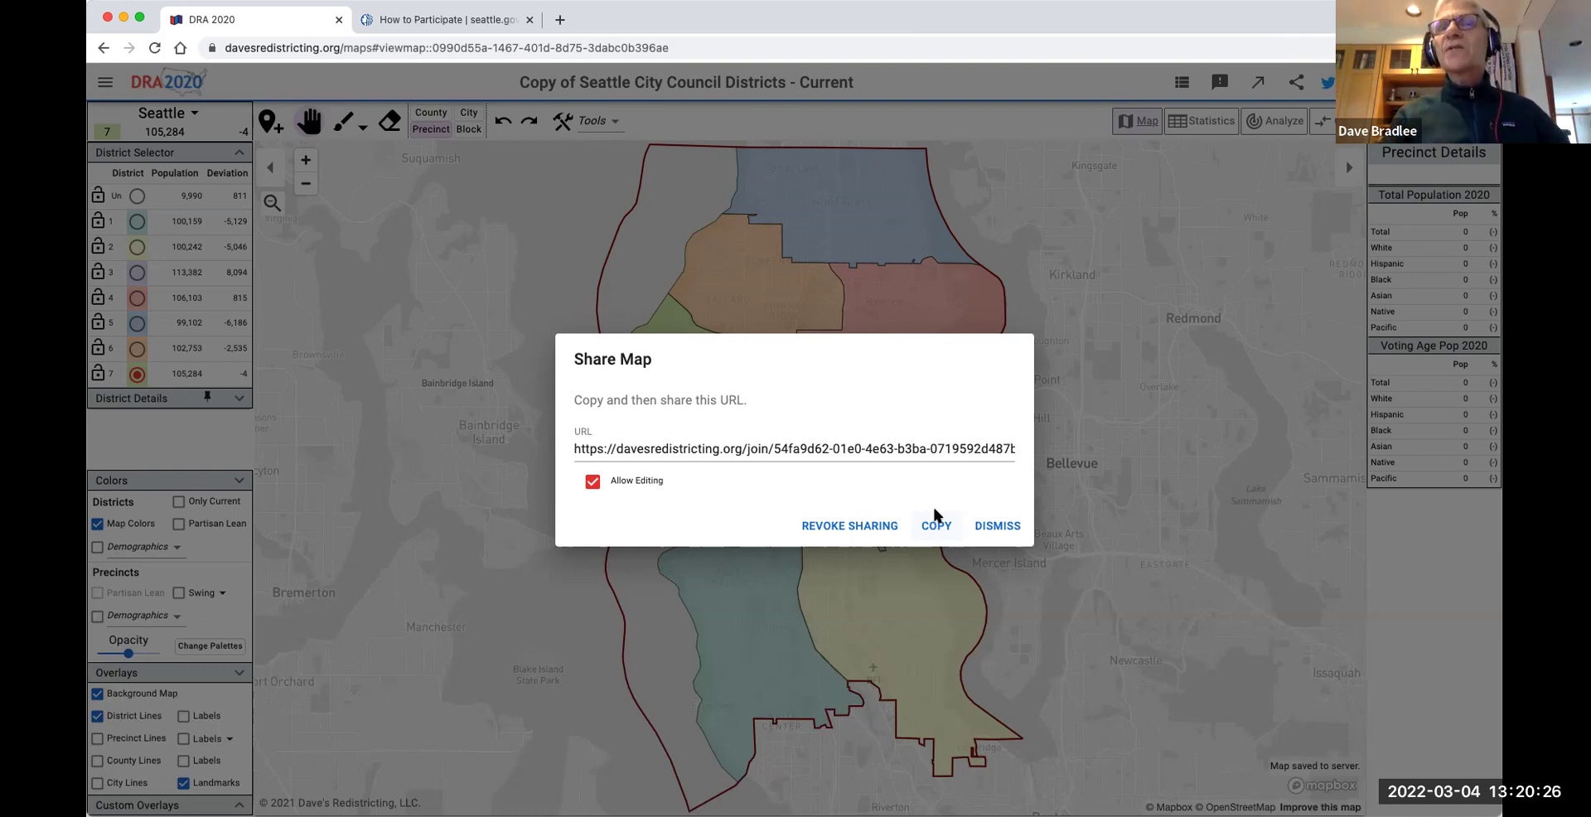
left_click(995, 526)
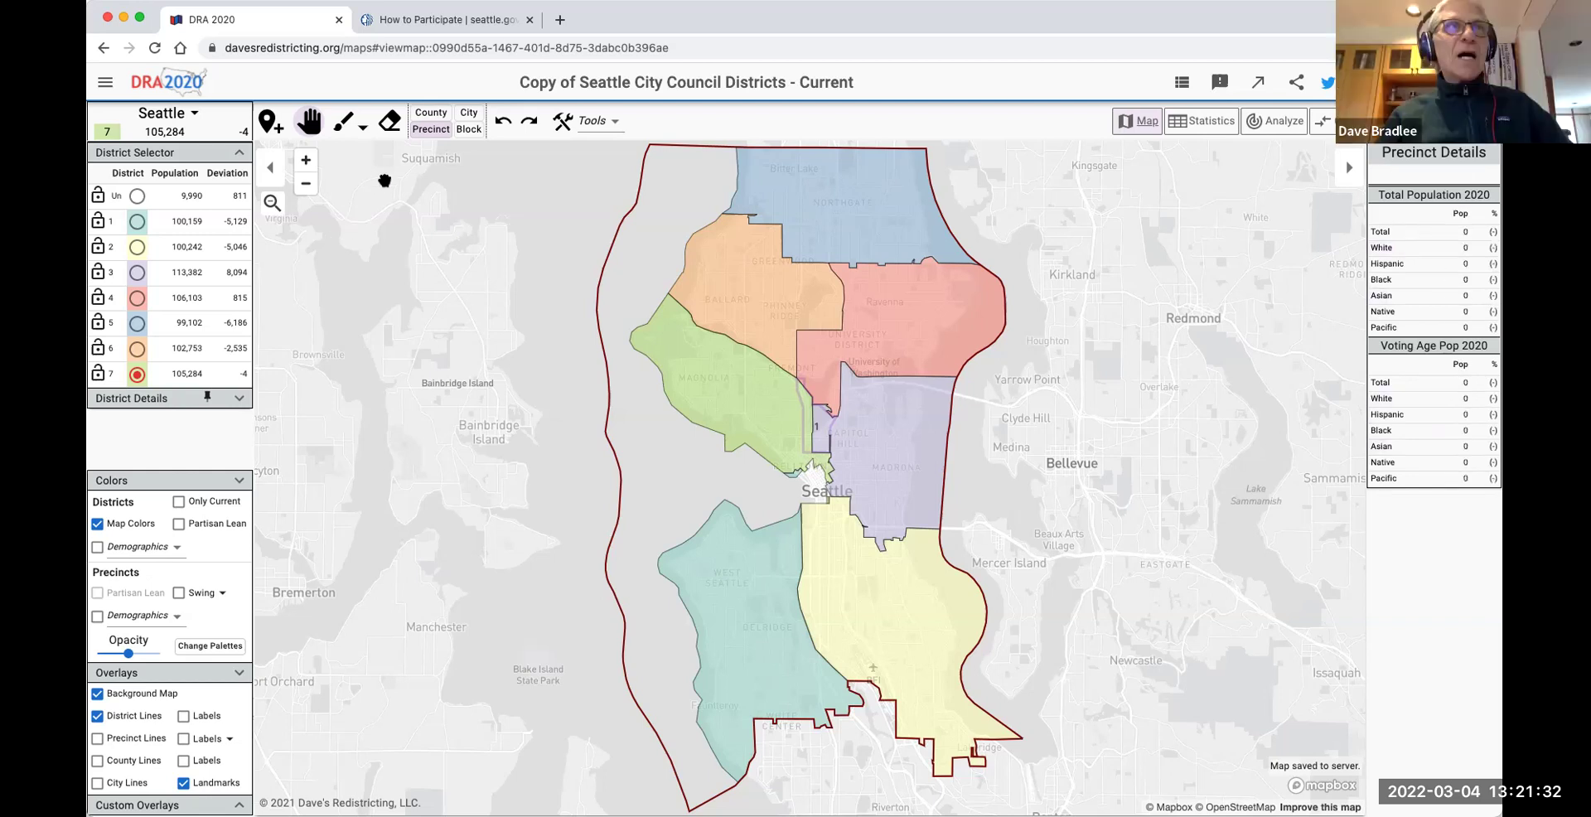
Nudge the district map slightly right and down, then return to the My Maps list of 376 maps.
mouse_move(370, 186)
left_mouse_down()
mouse_move(421, 210)
mouse_move(398, 196)
left_mouse_up()
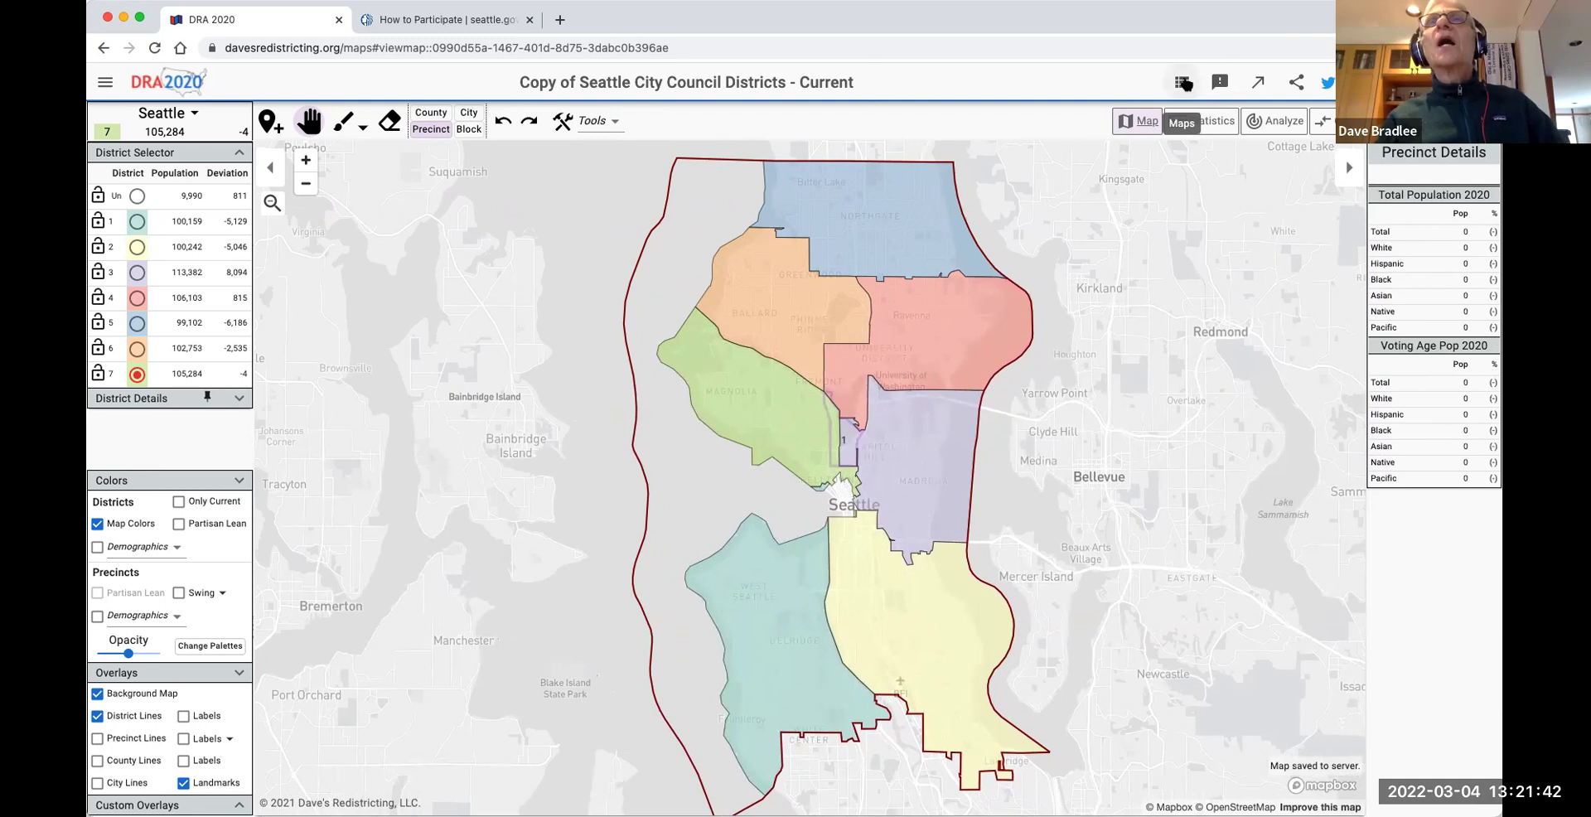
left_click(1182, 83)
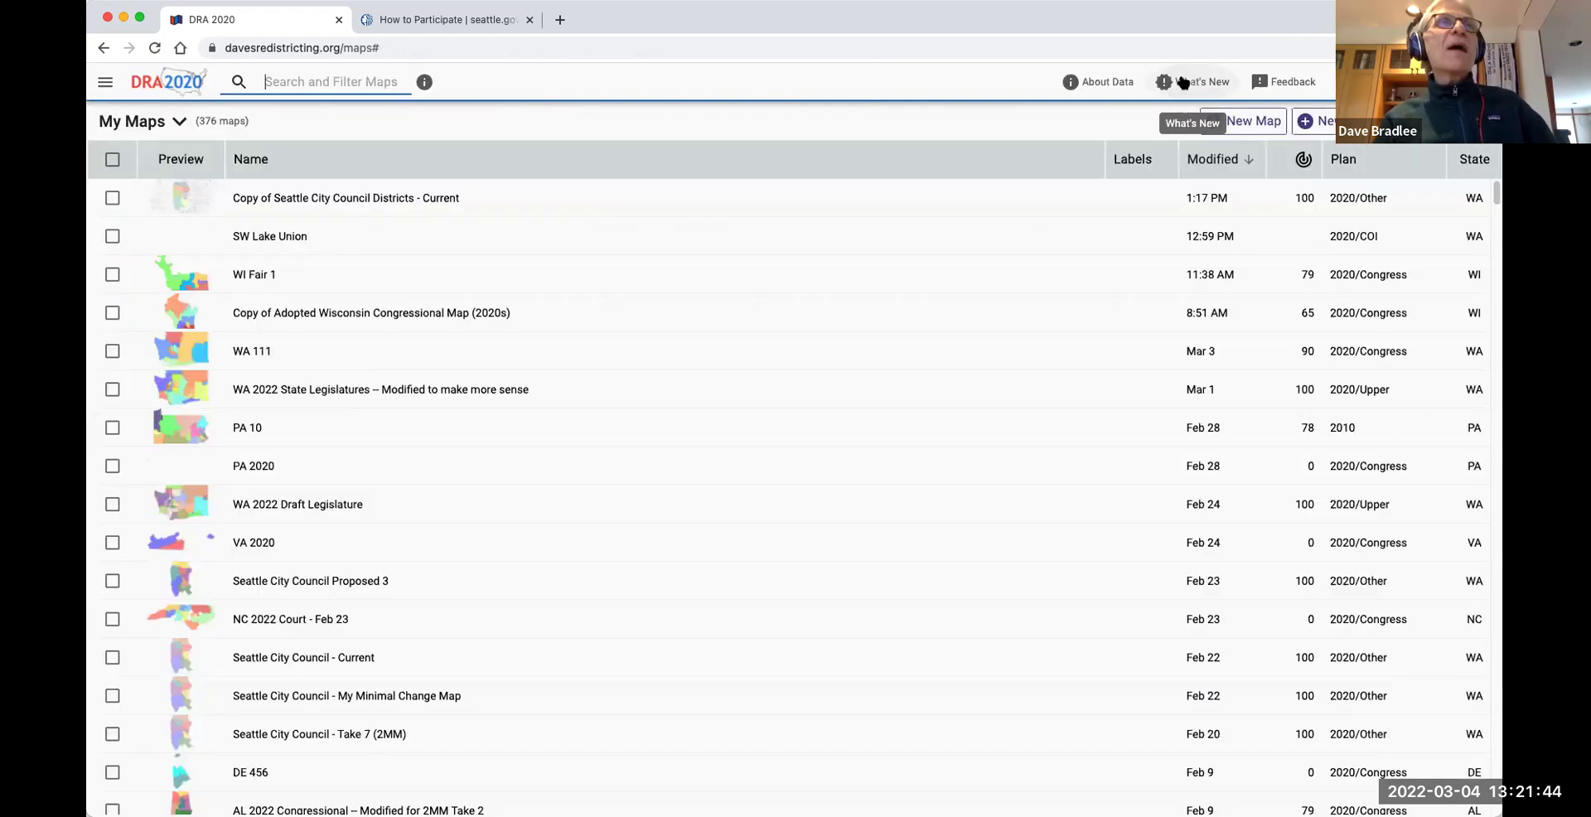
Switch the maps list to the Shared With Me category of 357 maps.
left_click(152, 122)
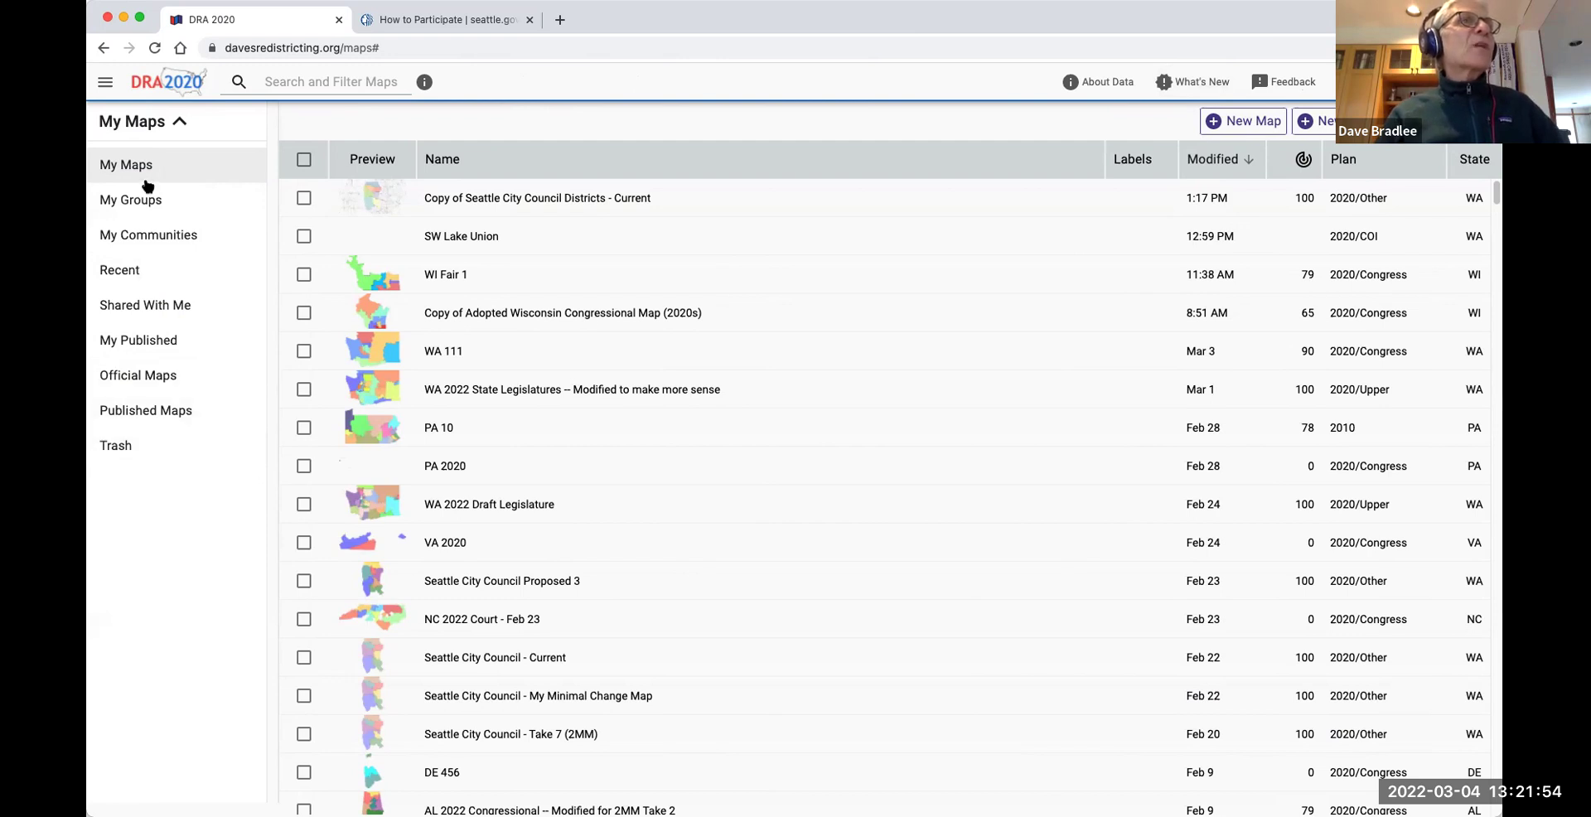
left_click(138, 306)
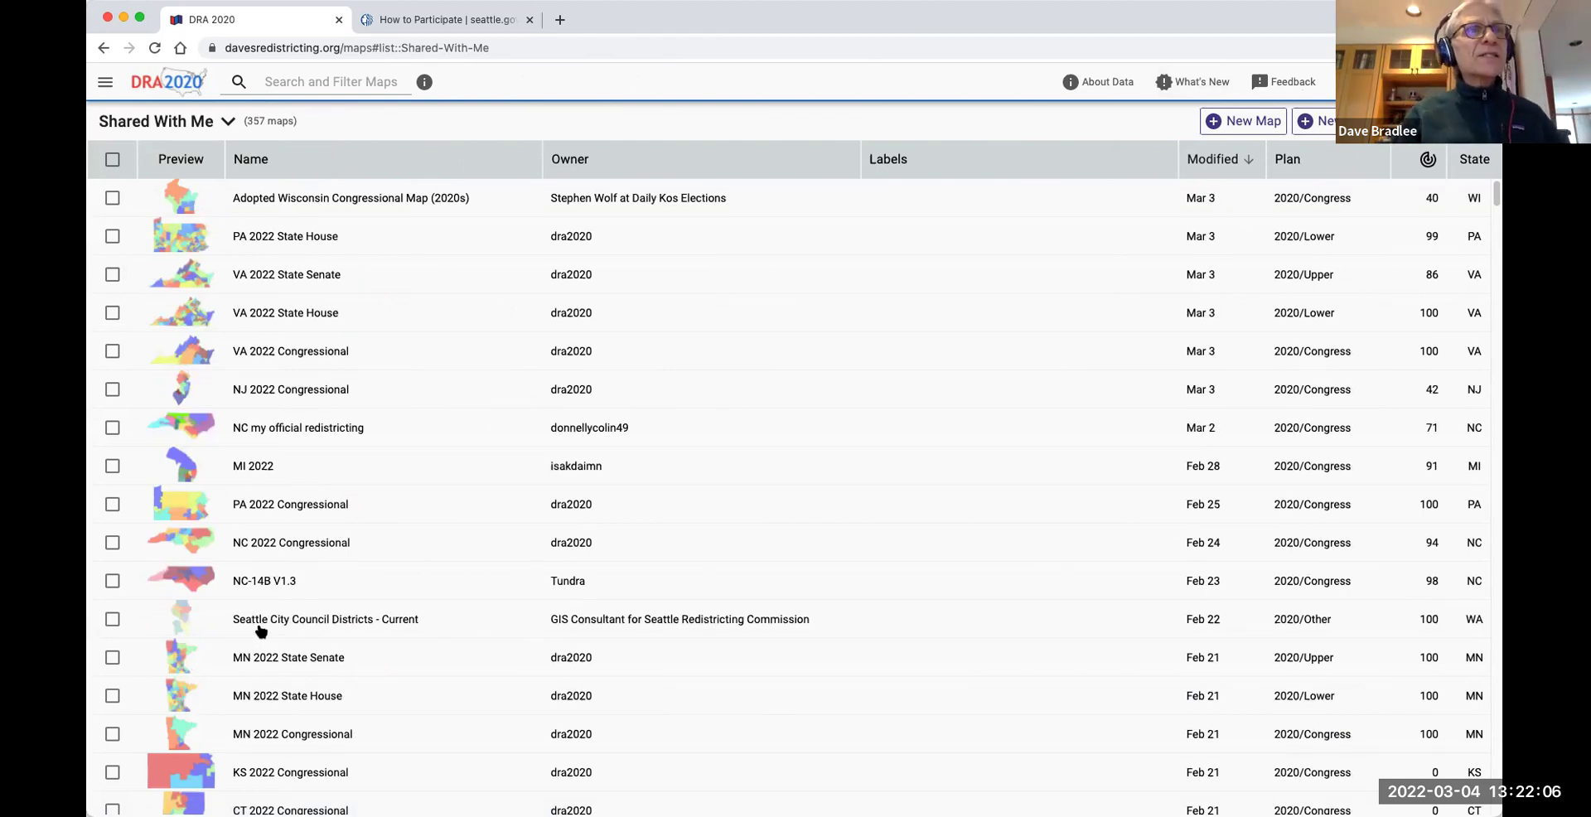
Select the 'Seattle City Council Districts - Current' map and view its seven districts.
left_click(113, 619)
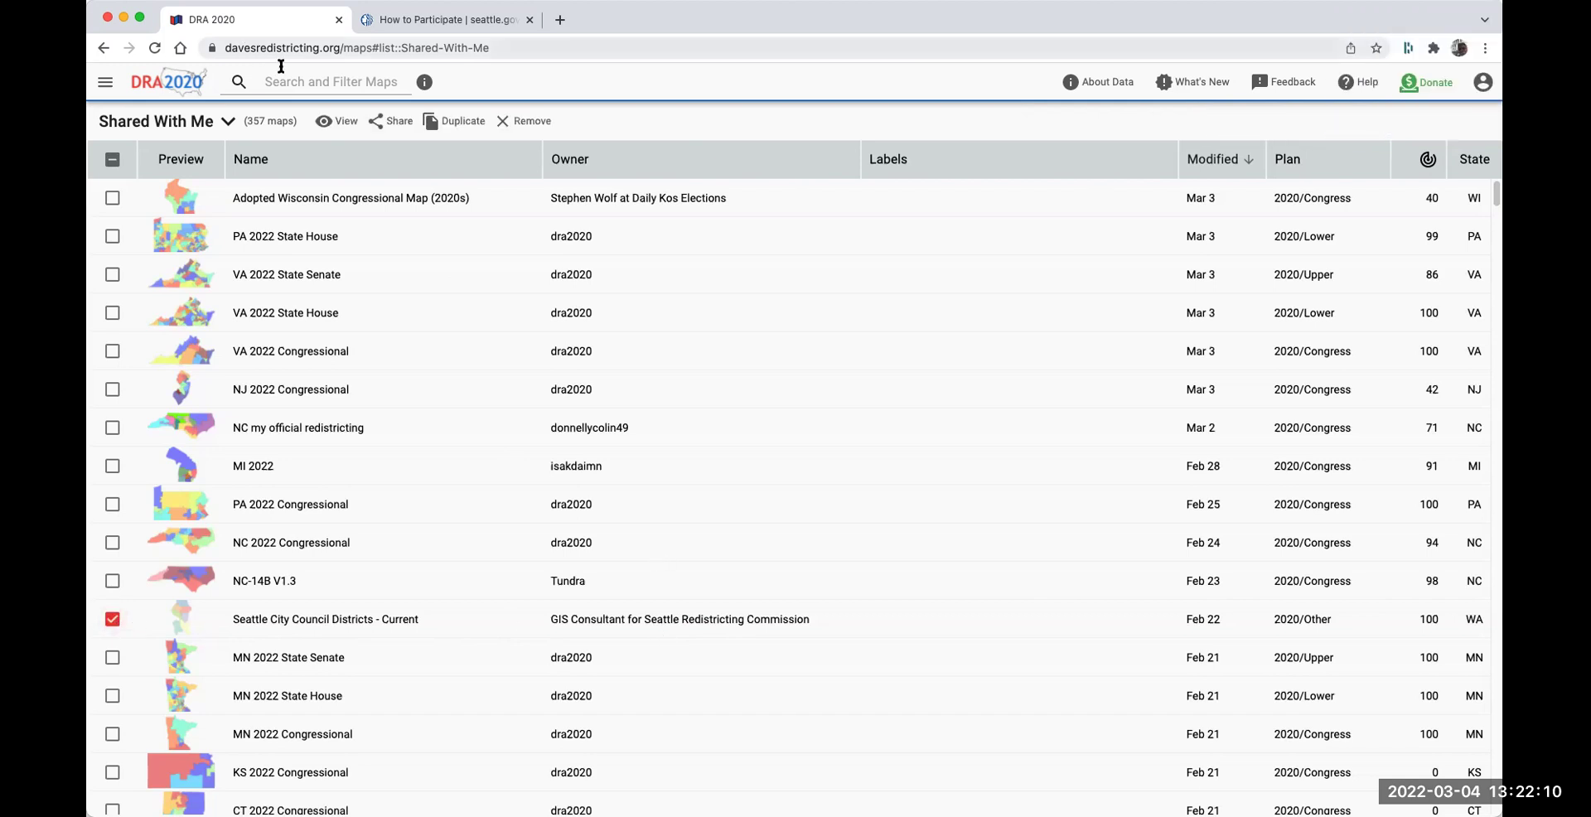
left_click(327, 120)
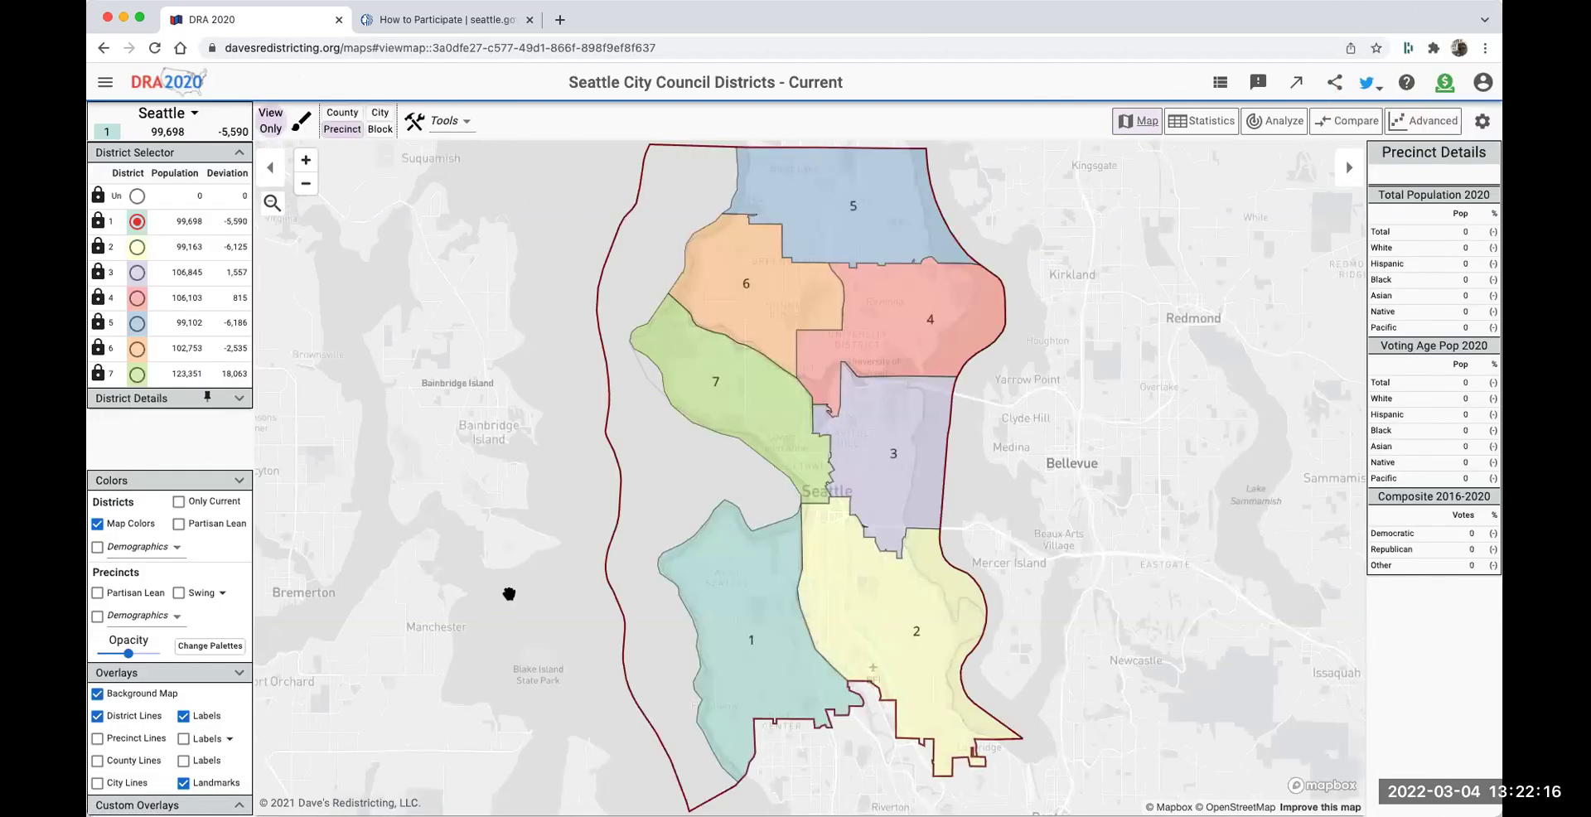
Zoom in and center the map on Belltown and downtown Seattle's business district.
scroll(714, 482, "up", 2)
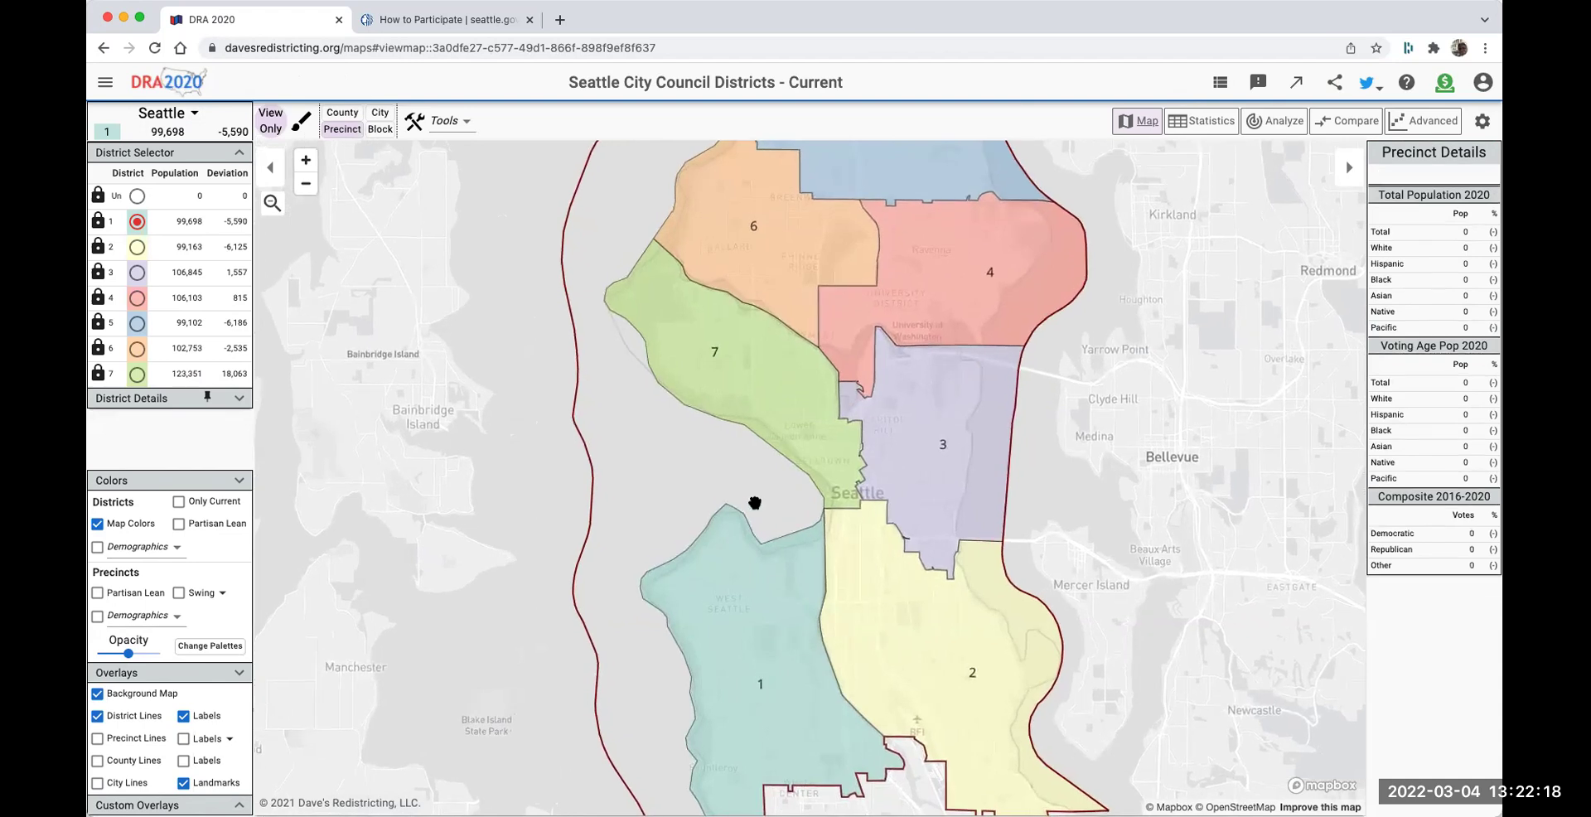
scroll(754, 502, "up", 3)
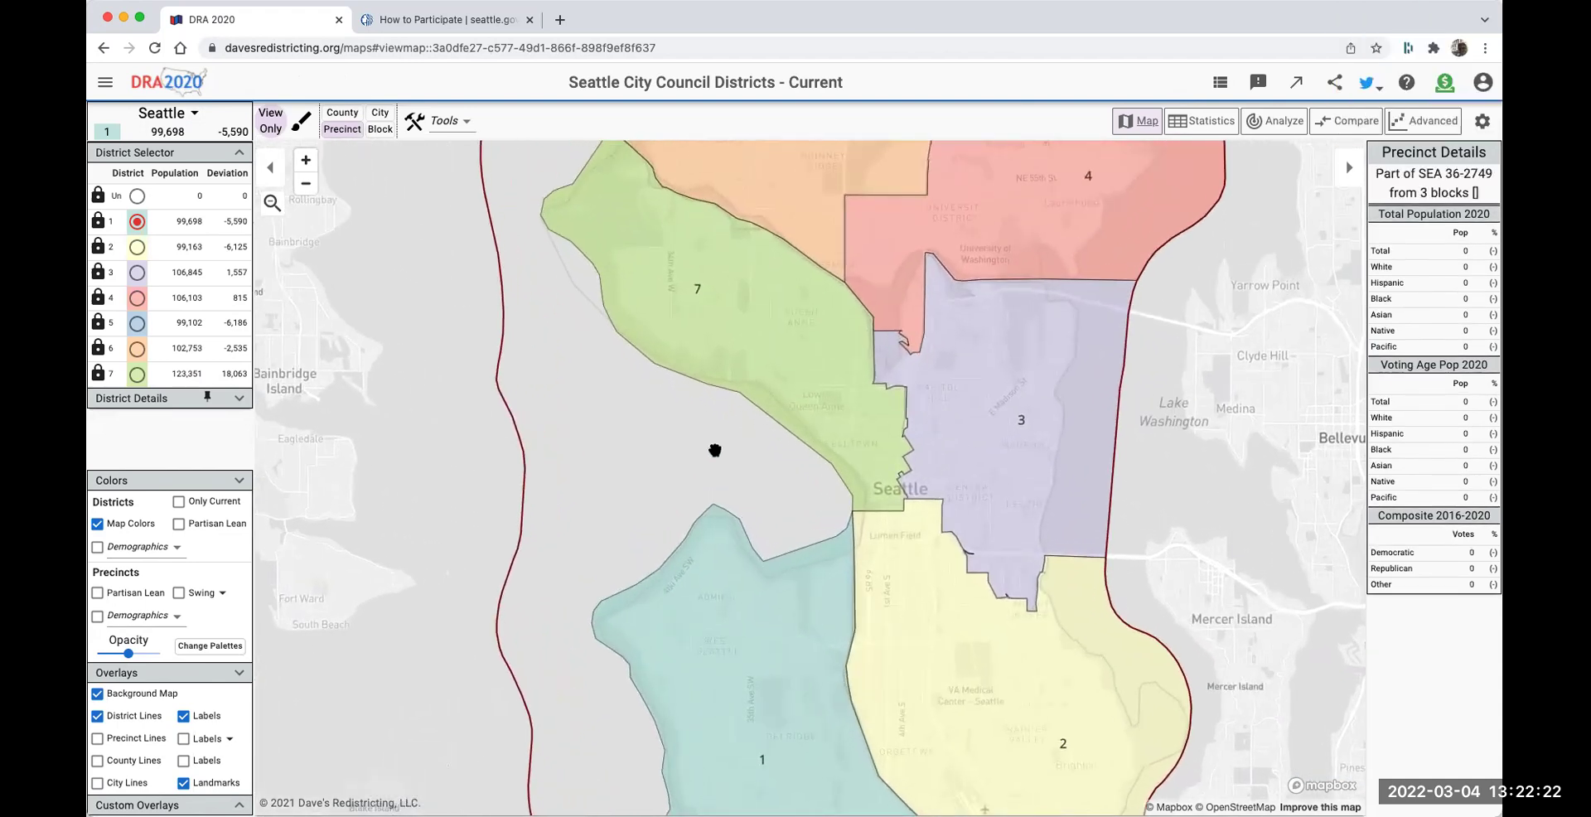
left_click_drag(713, 451, 607, 458)
scroll(724, 488, "up", 3)
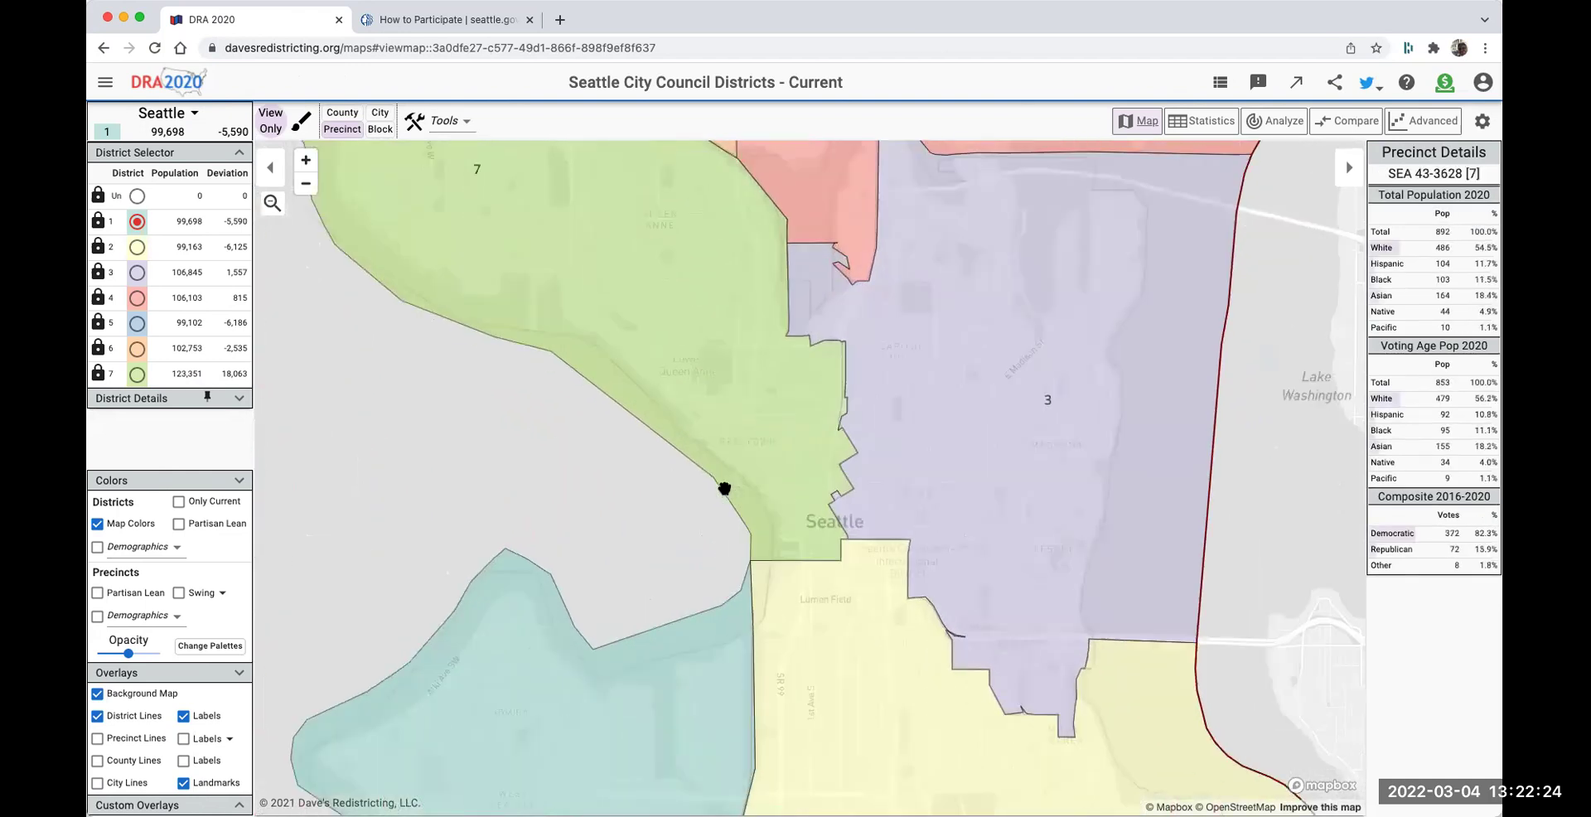
left_click_drag(696, 500, 515, 477)
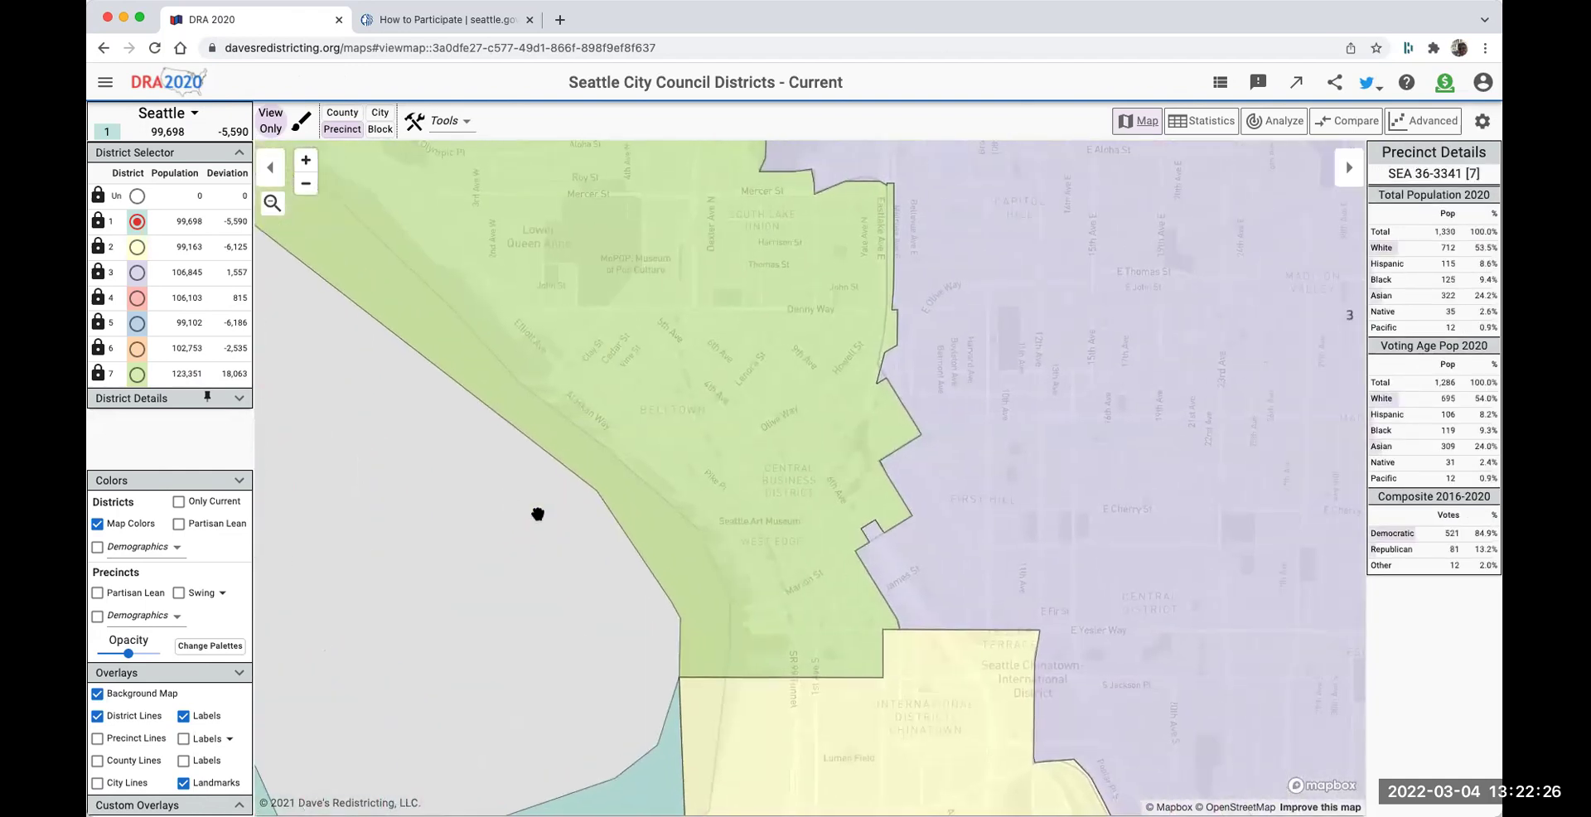
scroll(537, 576, "up", 1)
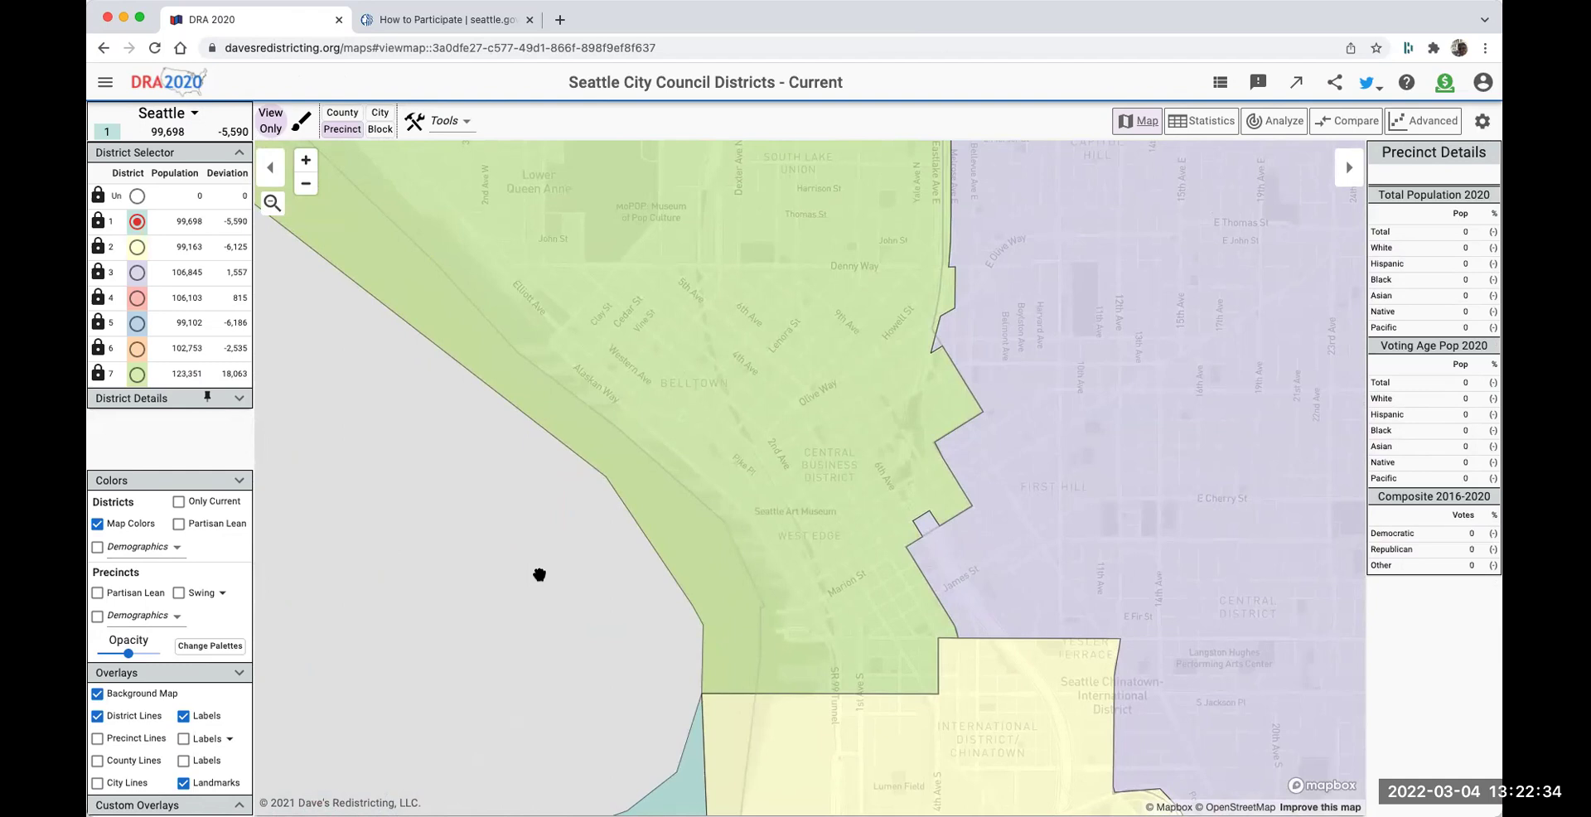
left_click_drag(547, 569, 450, 536)
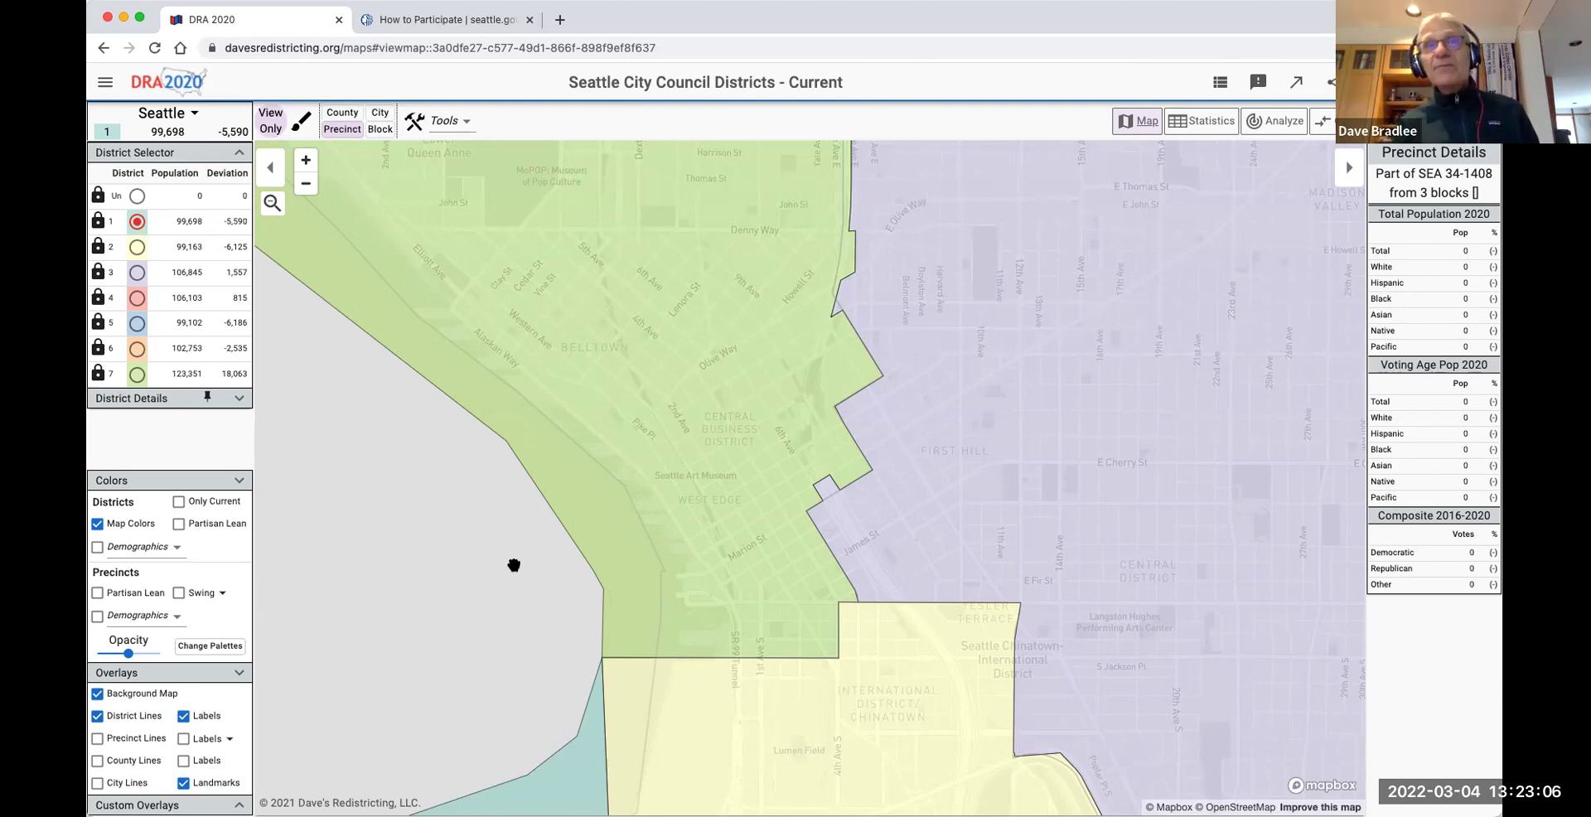
Zoom out to show districts 7, 4 and 3 with Lake Washington.
scroll(1065, 367, "down", 5)
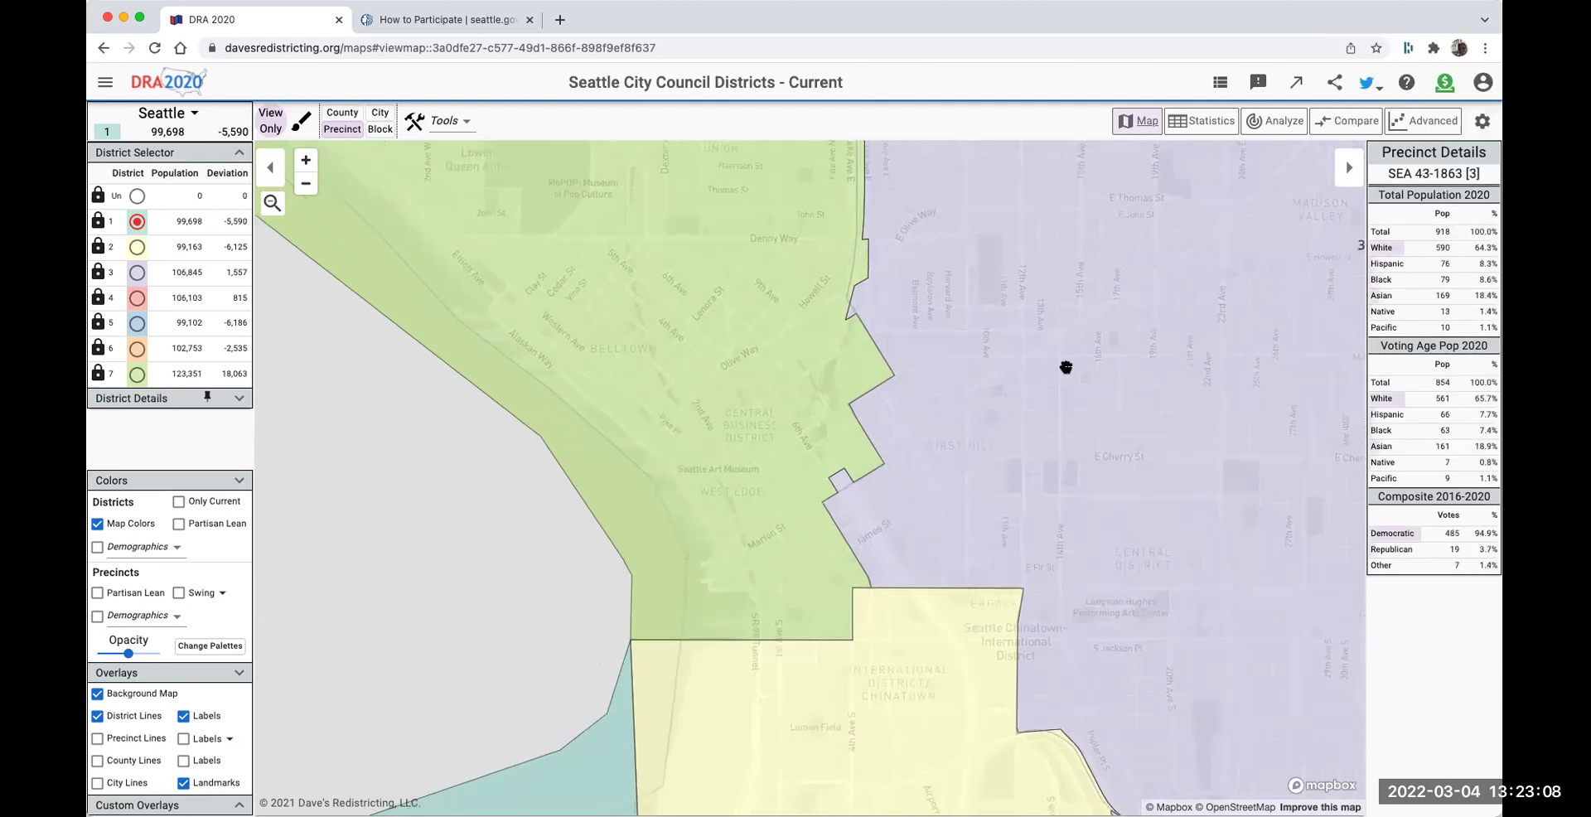
scroll(977, 472, "down", 3)
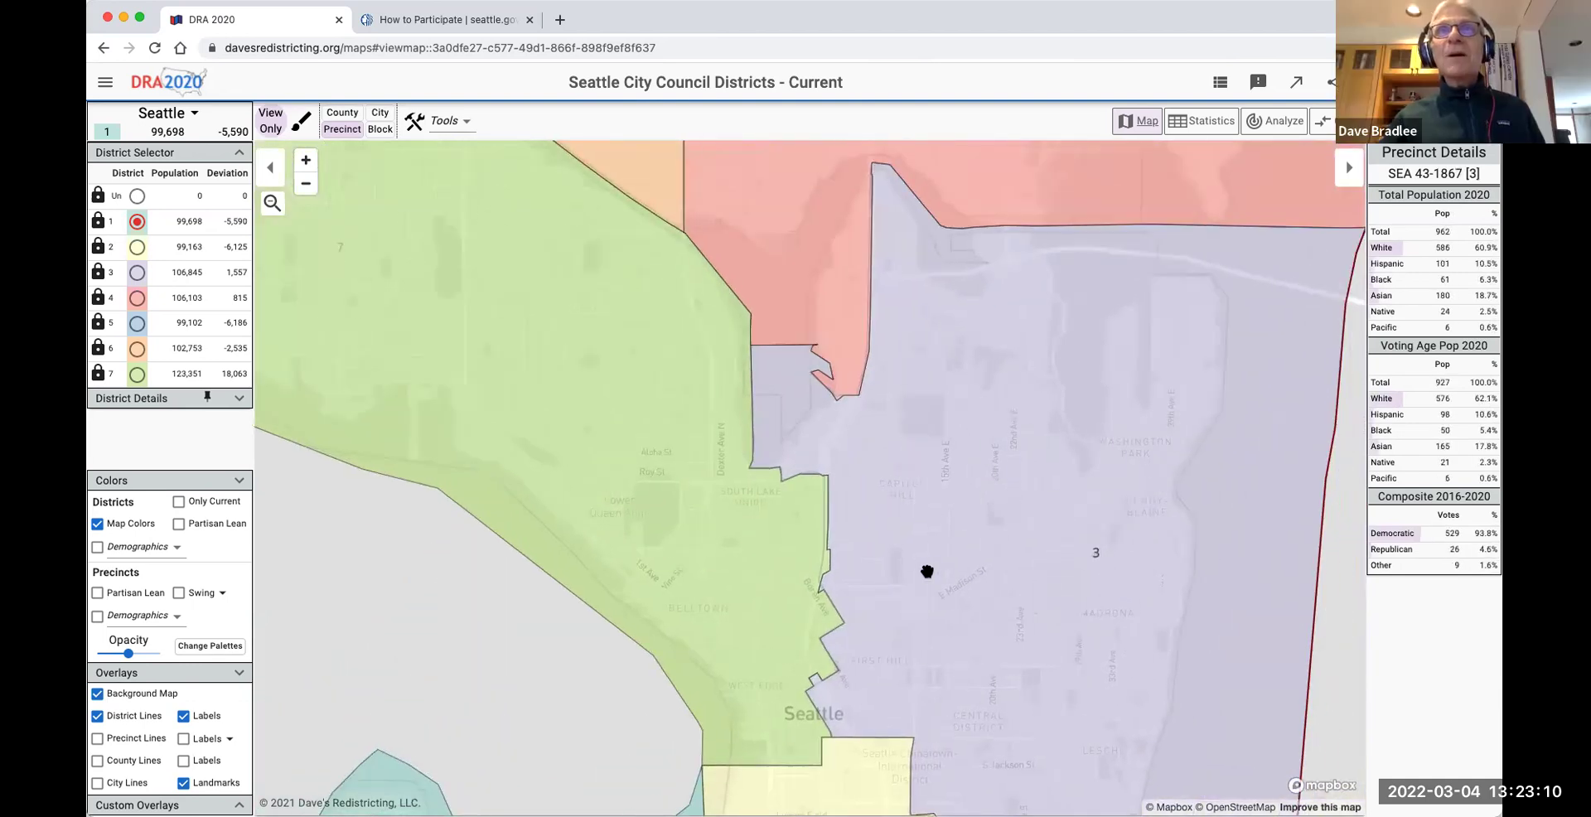
scroll(974, 481, "down", 3)
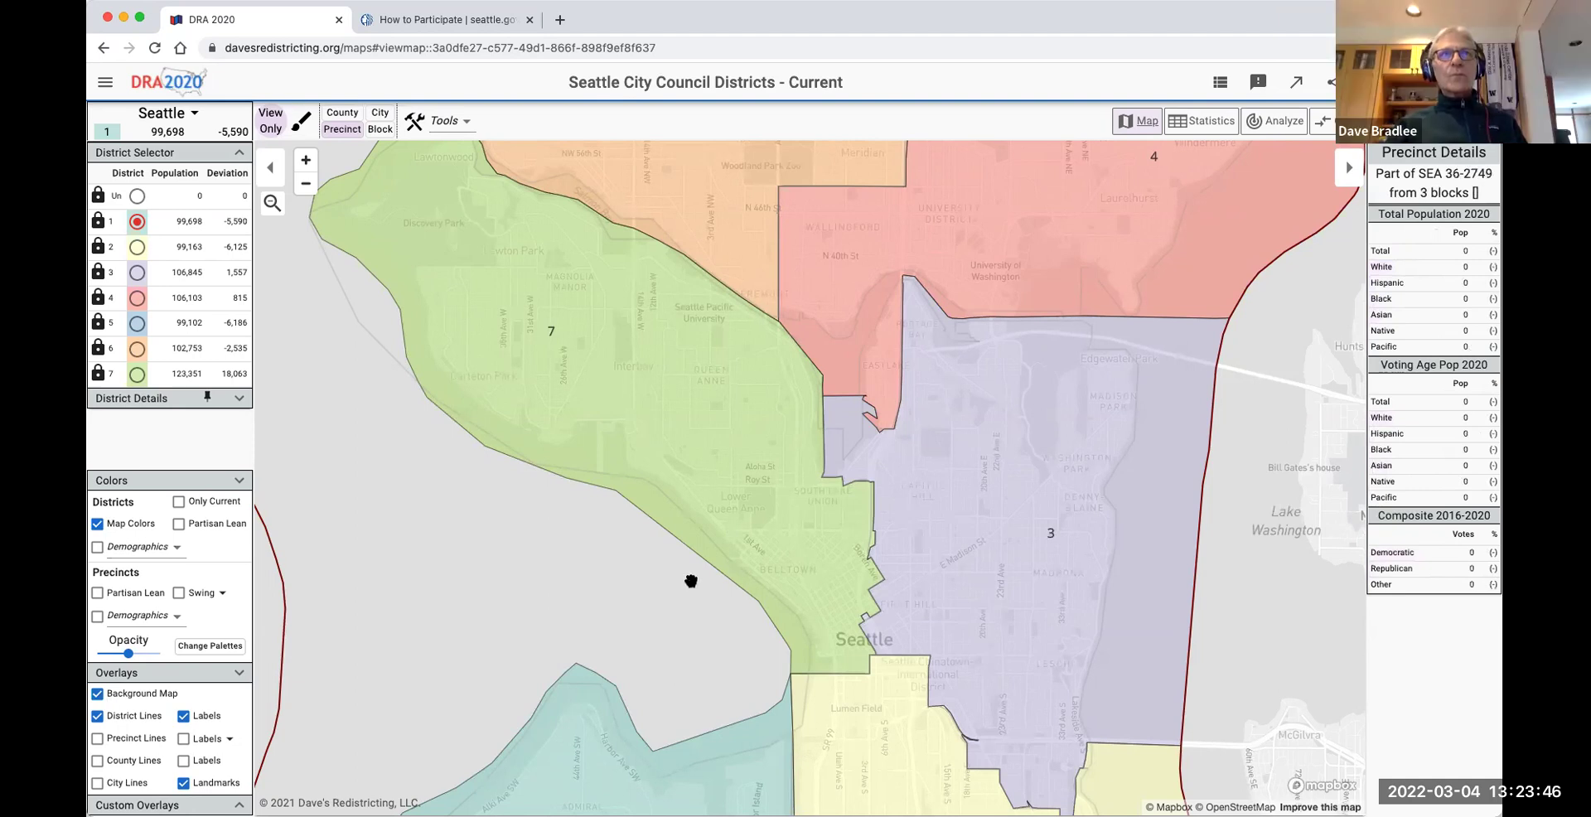
Zoom out until all seven Seattle council districts fit on screen.
scroll(691, 581, "down", 5)
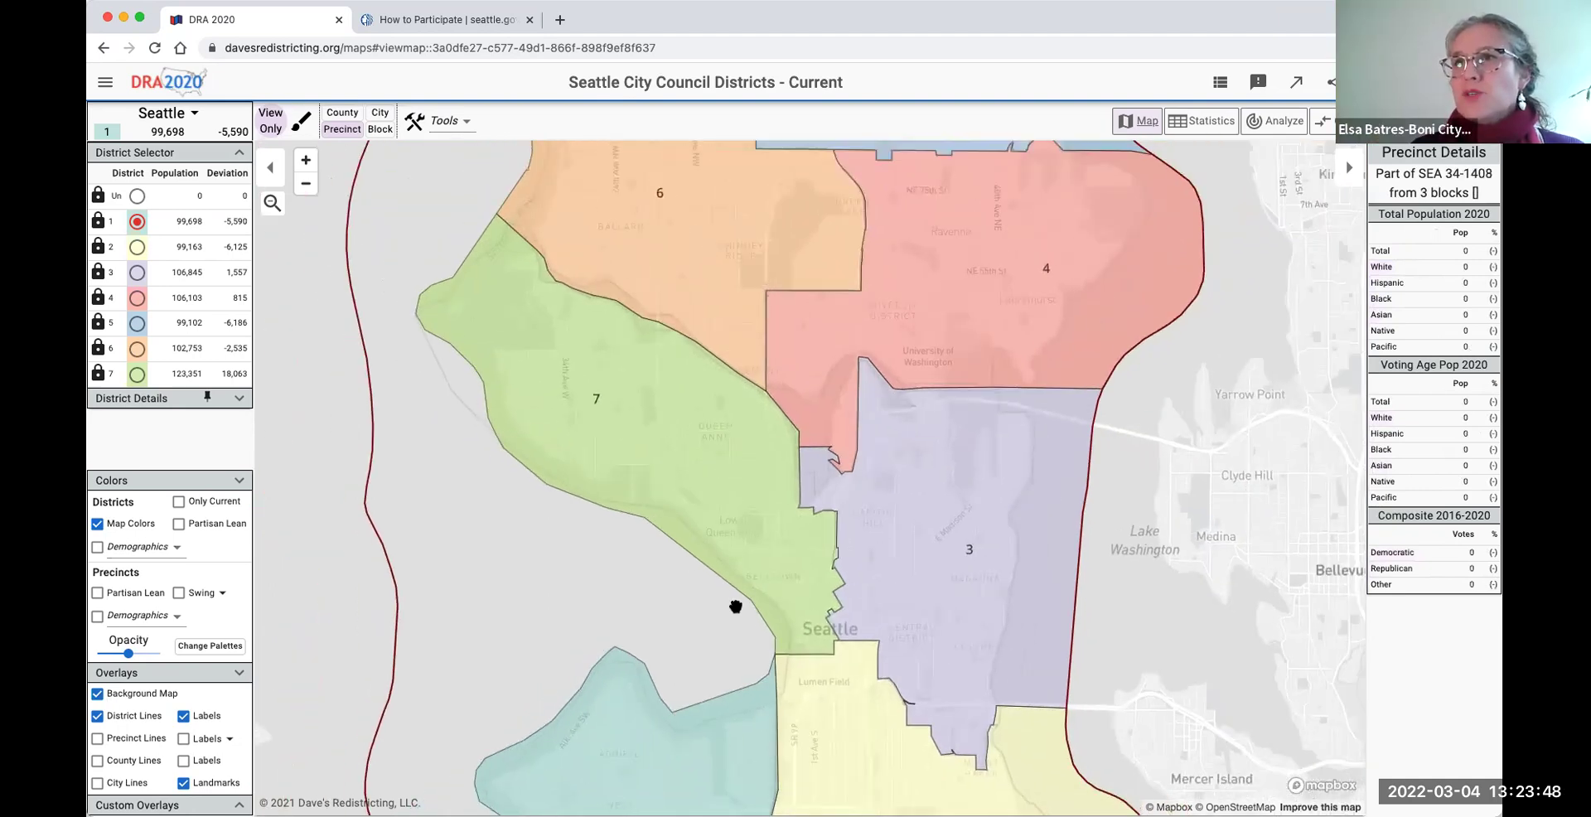
scroll(746, 613, "down", 3)
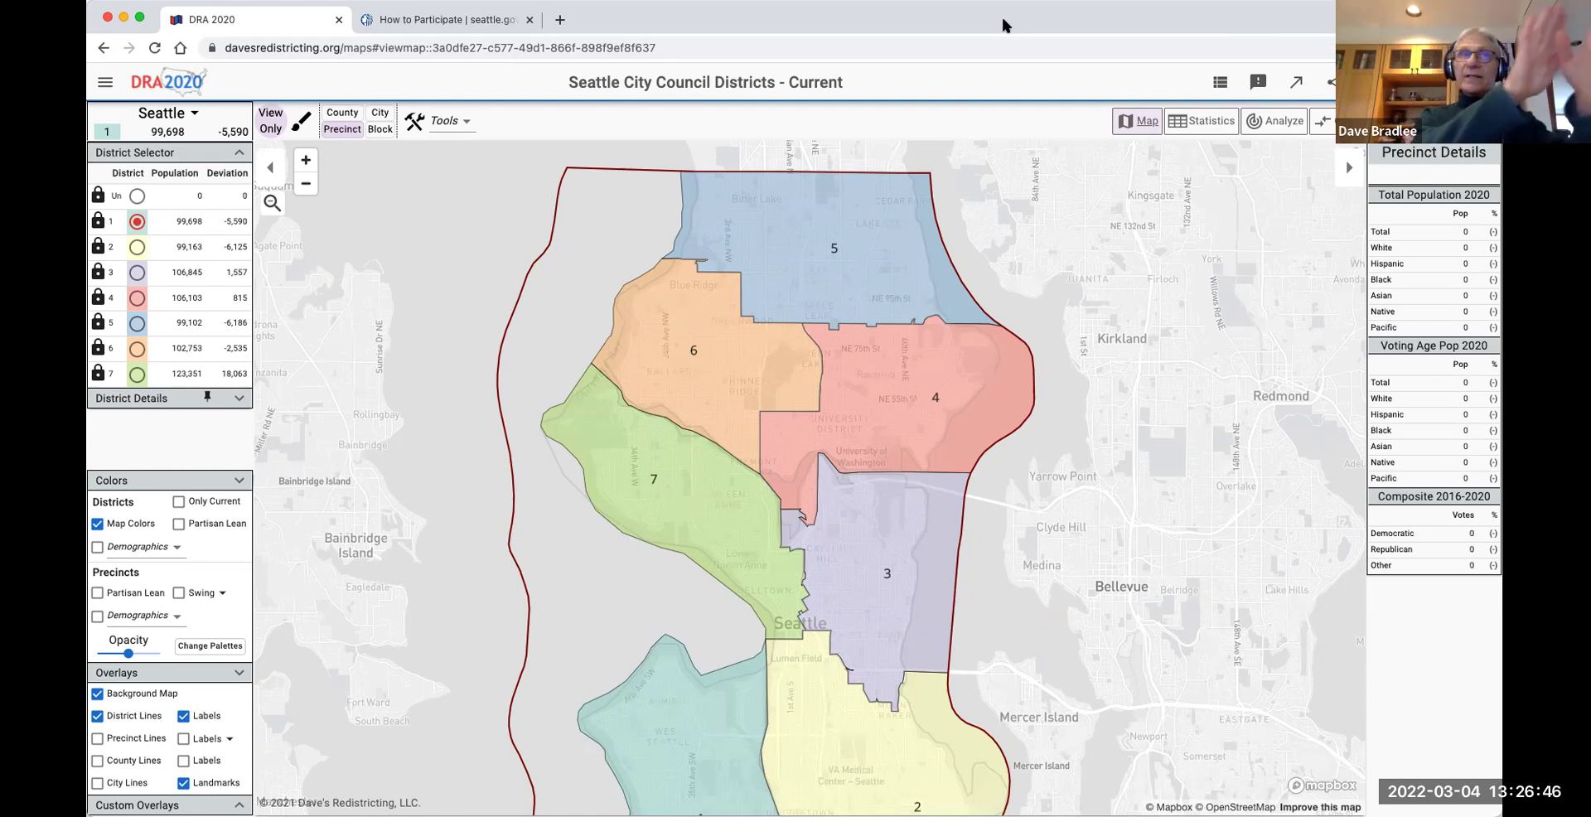
Select 'Copy of Seattle City Council Districts - Current' in My Maps, then navigate back.
left_click(1221, 82)
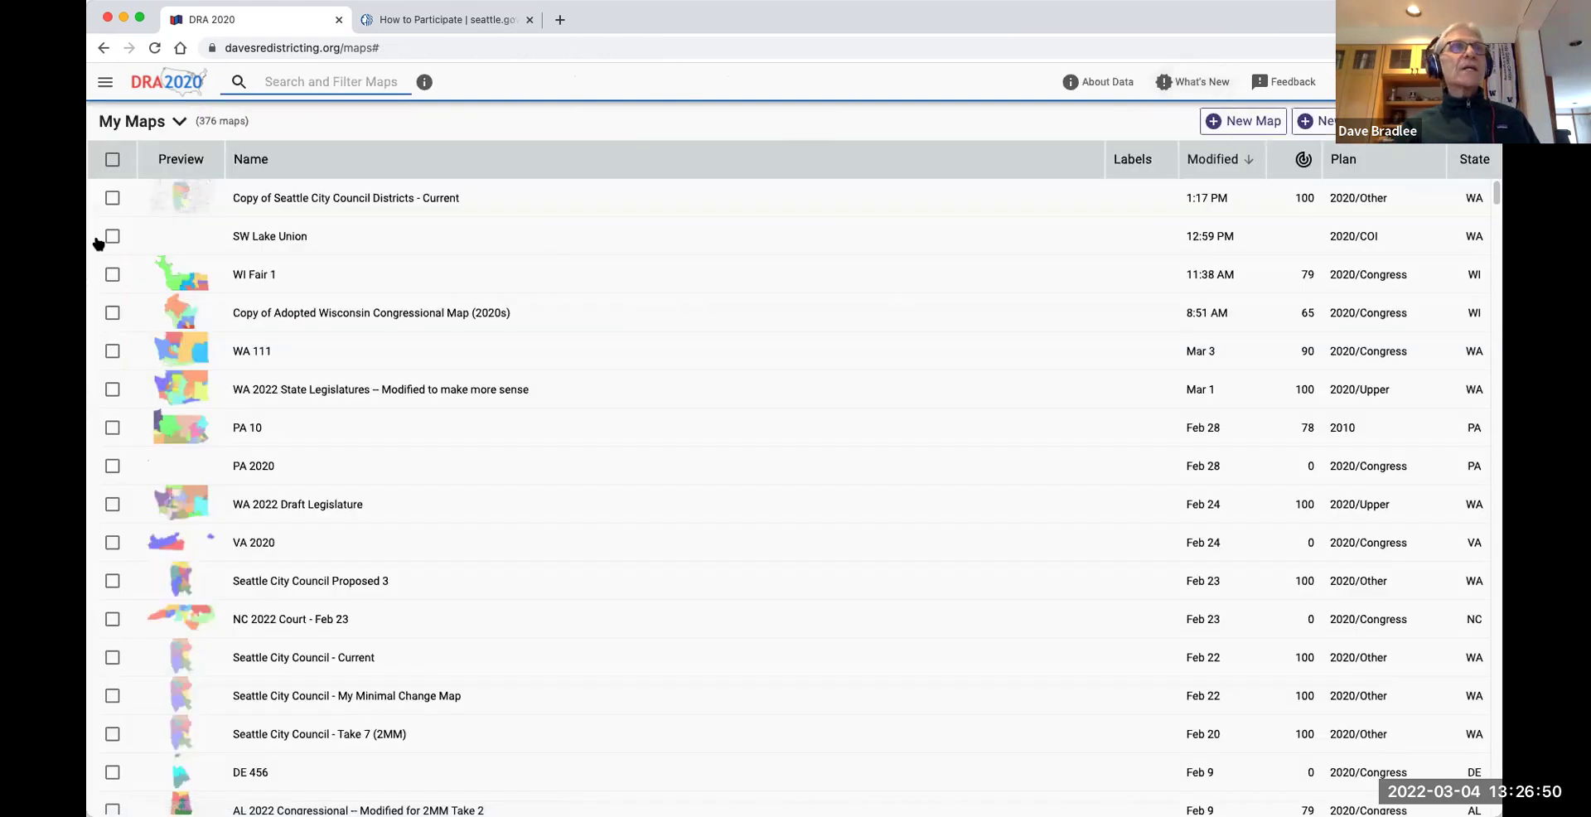
left_click(111, 198)
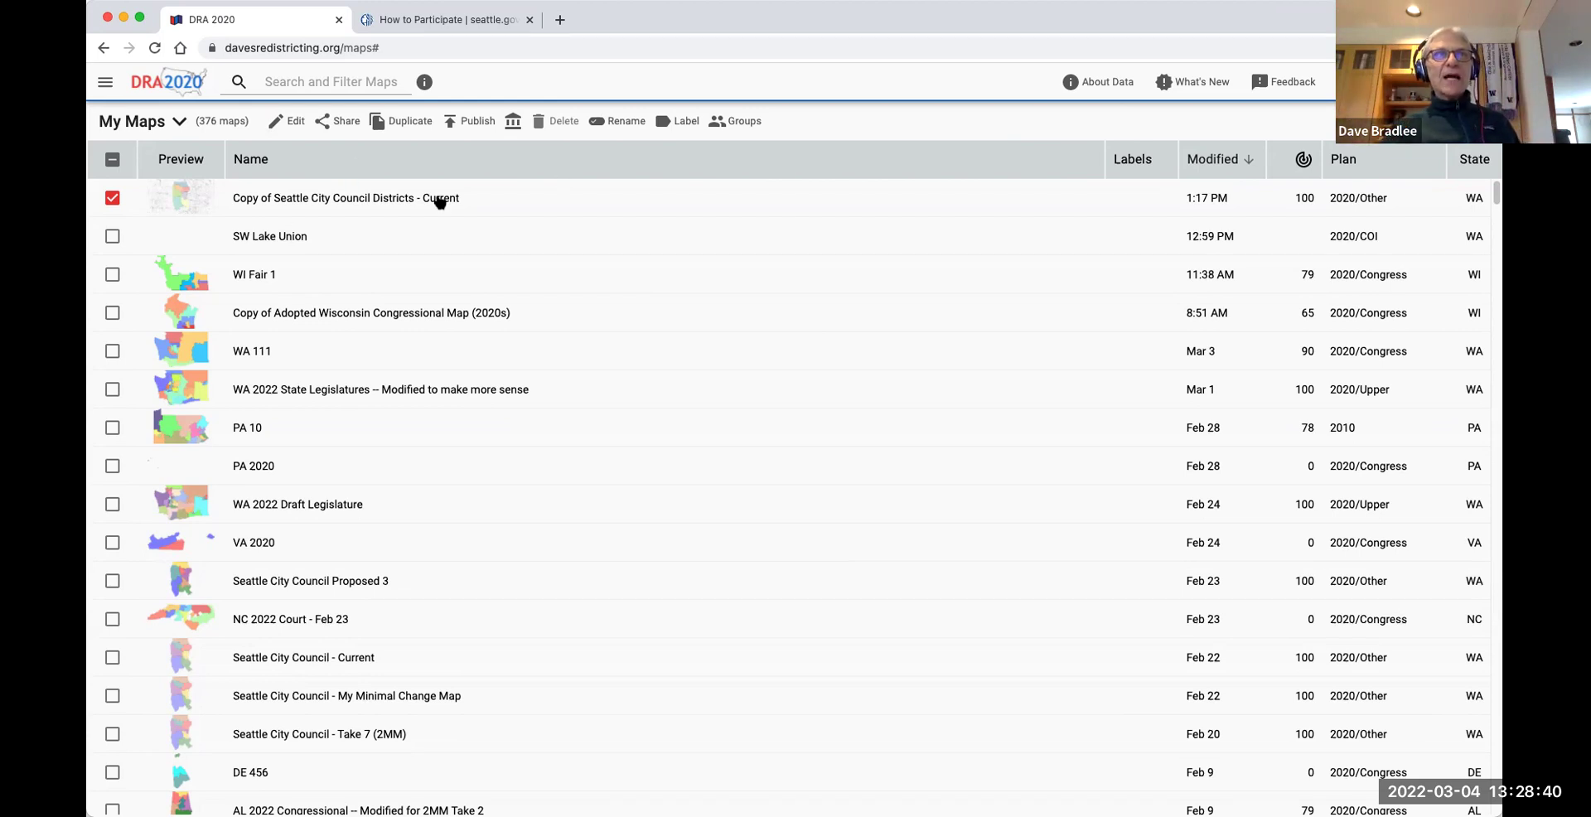
left_click(103, 48)
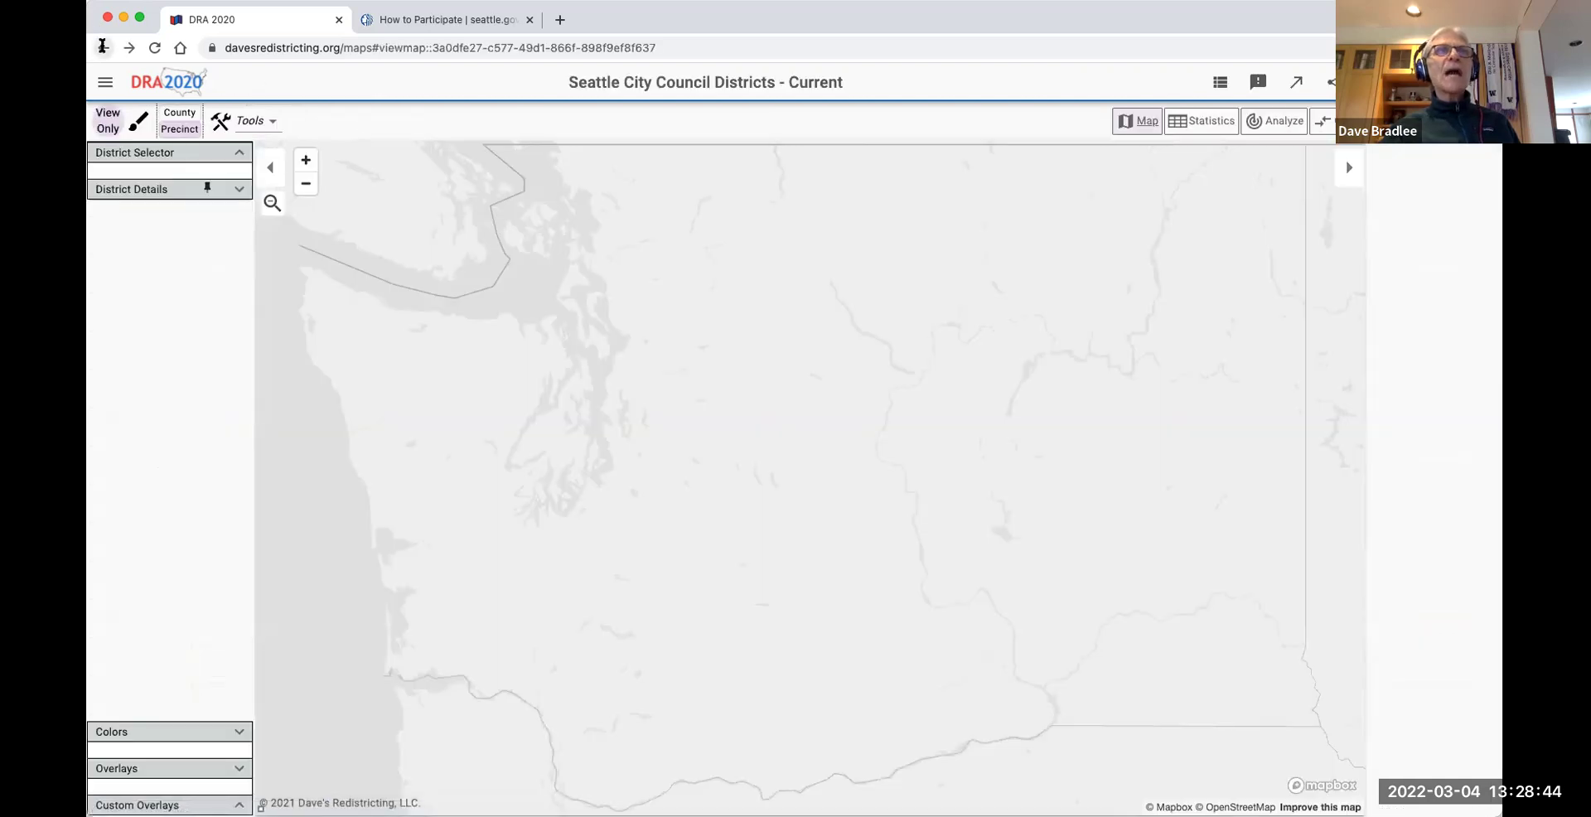